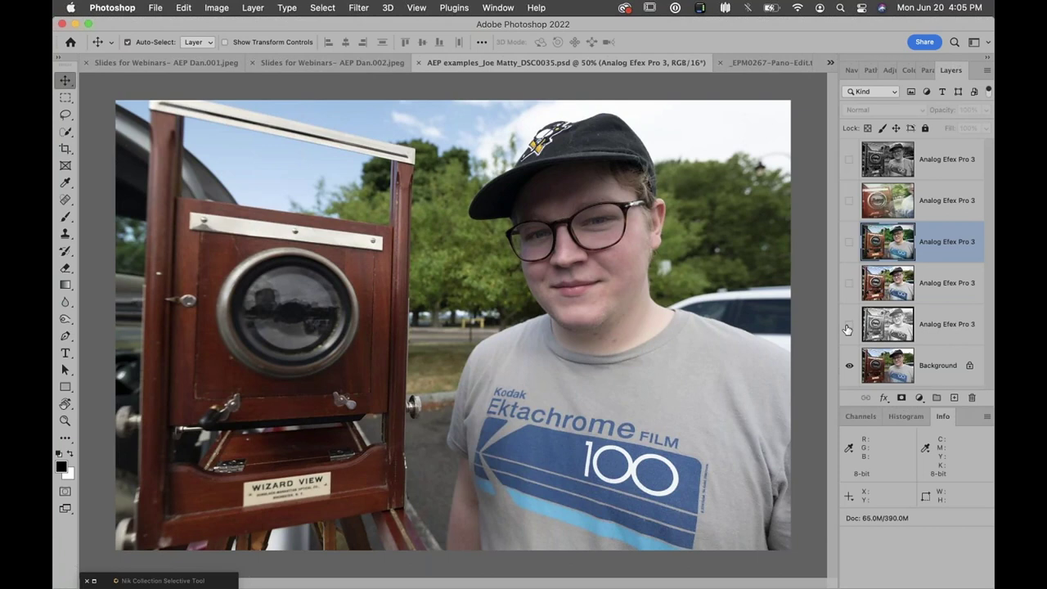
Step: Compare the lowest black-and-white Analog Efex Pro 3 layer with the Background by toggling its visibility, leaving it shown
{"action": "left_click", "coordinate": [849, 326]}
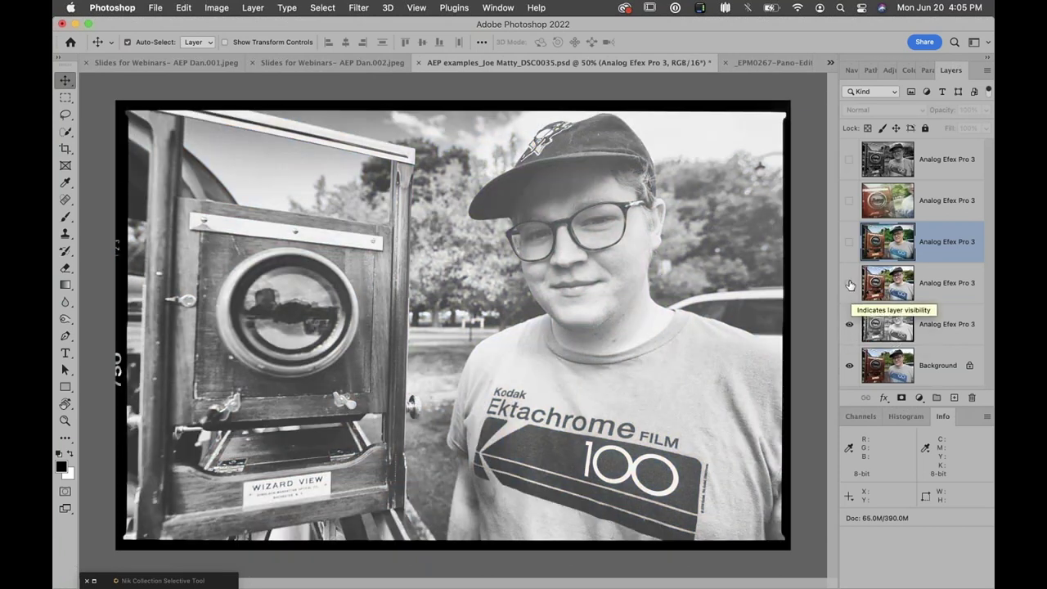
{"action": "left_click", "coordinate": [849, 325]}
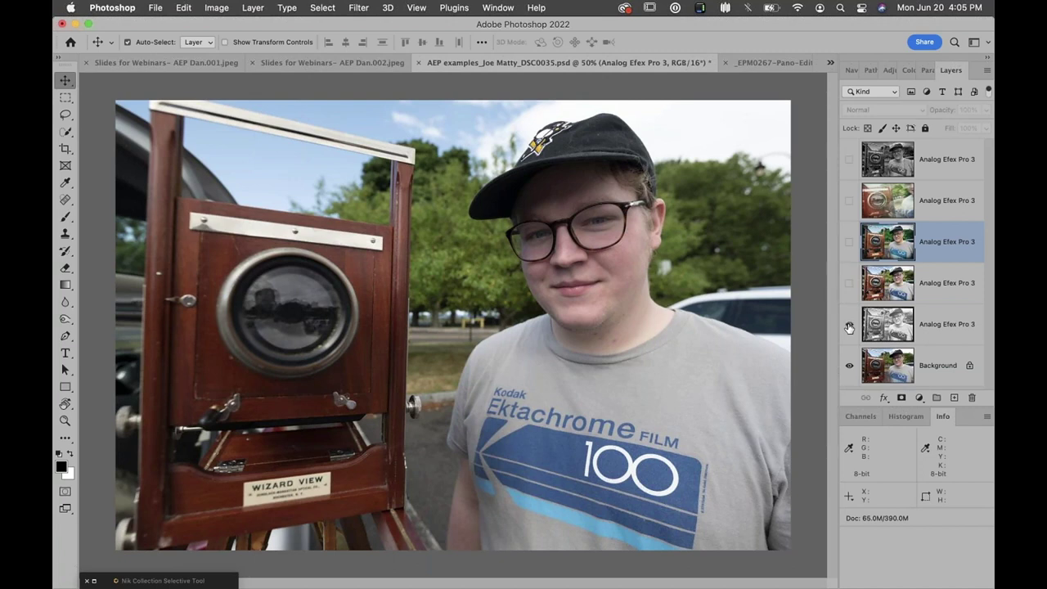
{"action": "left_click", "coordinate": [849, 328]}
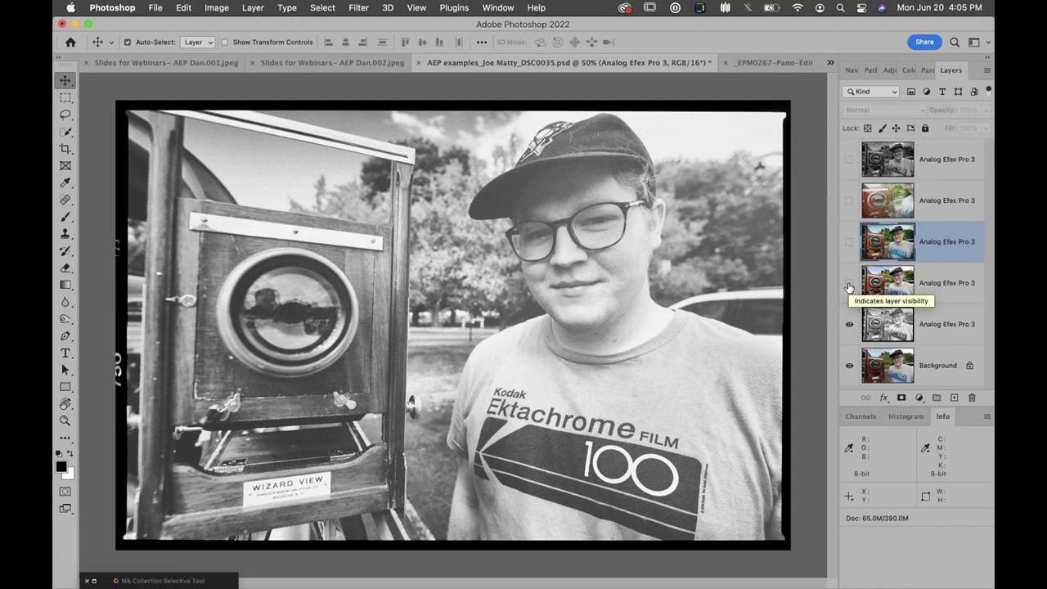
Step: Show the second Analog Efex Pro 3 layer from the bottom and toggle its visibility to compare its effect
{"action": "left_click", "coordinate": [848, 286]}
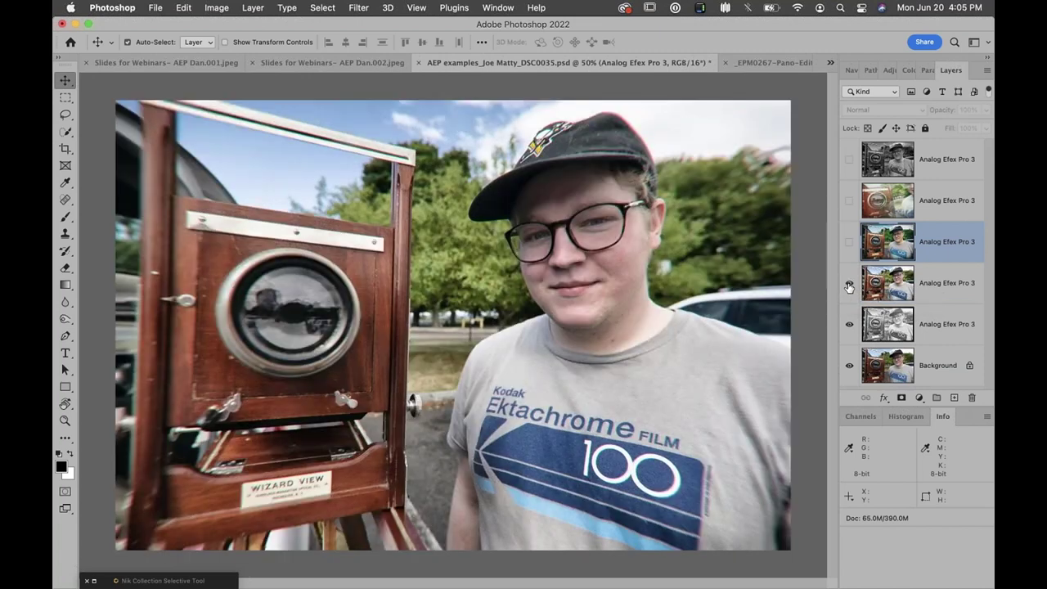
{"action": "left_click", "coordinate": [849, 286]}
{"action": "left_click", "coordinate": [849, 287]}
{"action": "left_click", "coordinate": [849, 283]}
{"action": "left_click", "coordinate": [849, 284]}
Step: Show the selected Analog Efex Pro 3 layer and toggle its visibility to compare its effect
{"action": "left_click", "coordinate": [848, 242]}
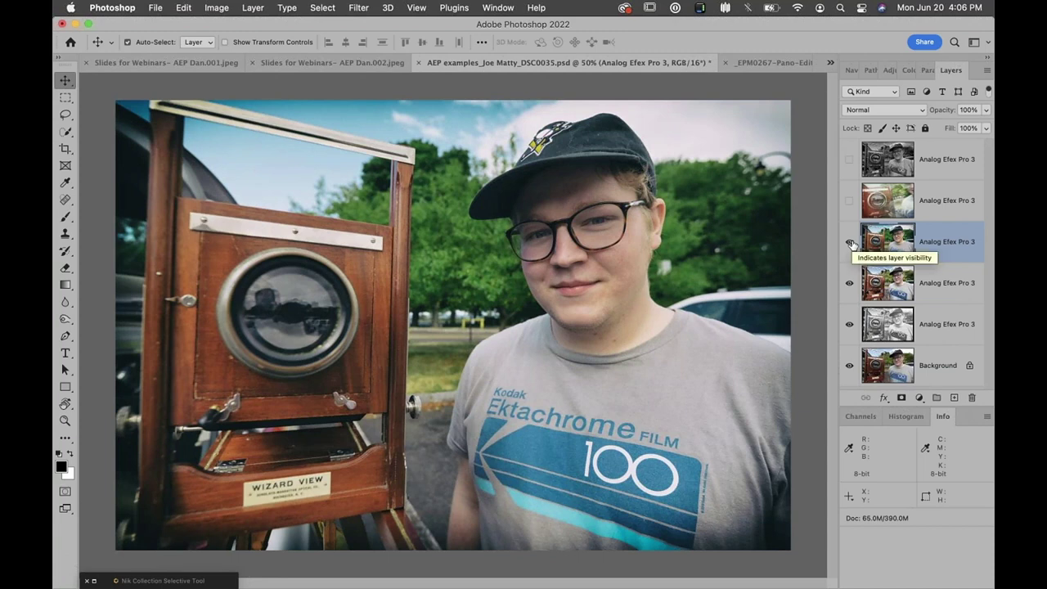
{"action": "left_click", "coordinate": [849, 243]}
{"action": "left_click", "coordinate": [849, 243]}
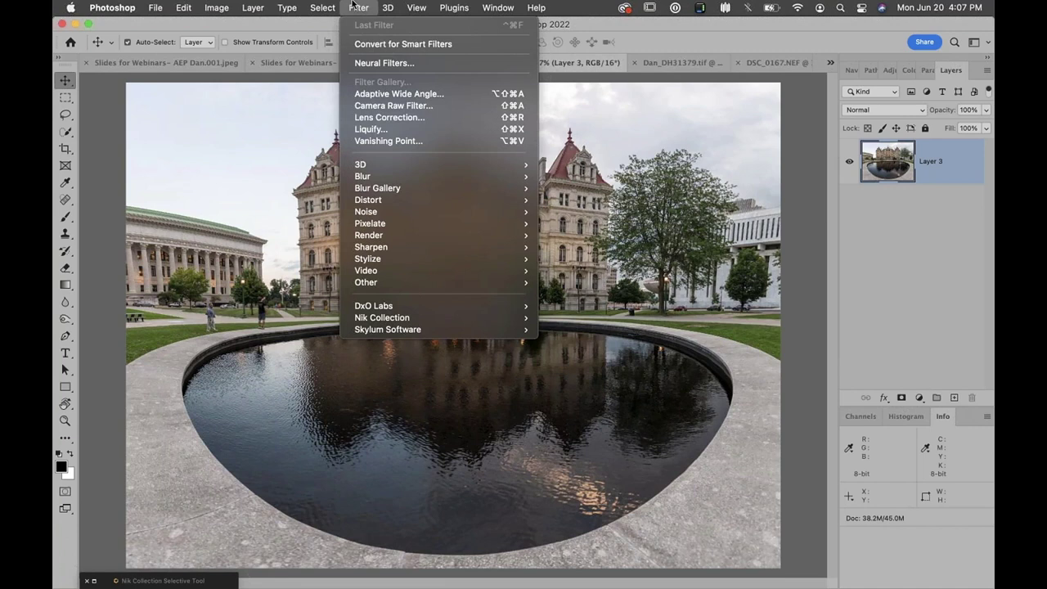
Step: Open the _EPM0267-Pano-Edit.tif image in the Nik Collection filter Analog Efex Pro 3 and hide the adjustment controls to enlarge the preview
{"action": "left_click", "coordinate": [352, 6]}
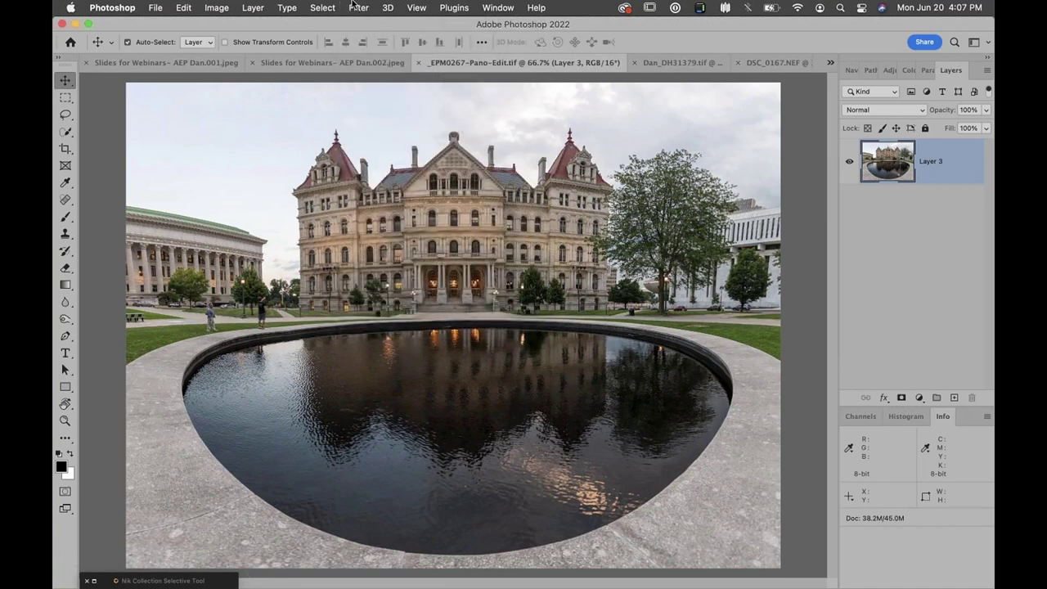
{"action": "left_click", "coordinate": [357, 7]}
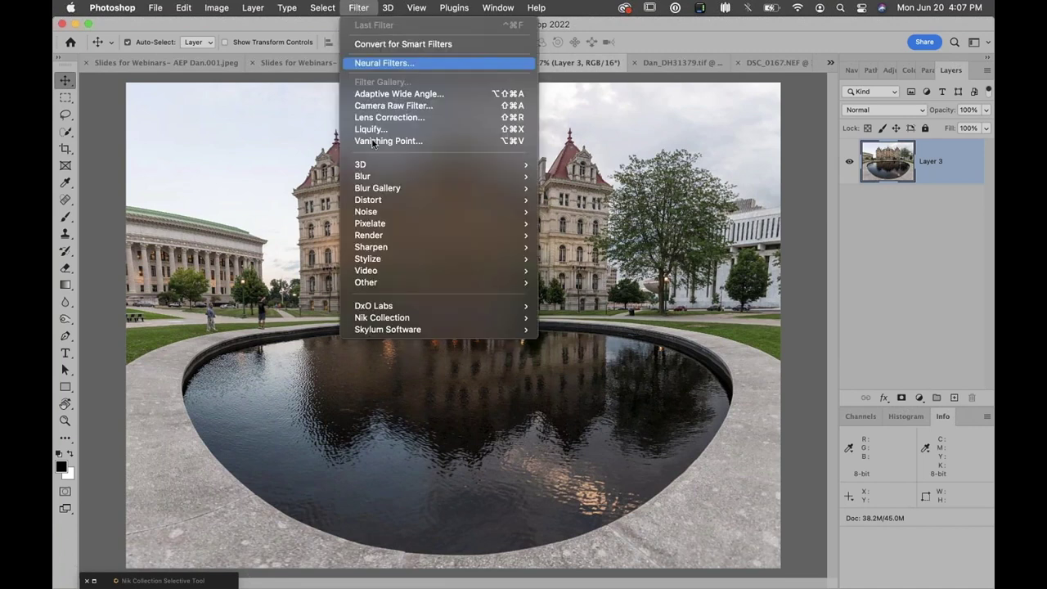
{"action": "mouse_move", "coordinate": [398, 321]}
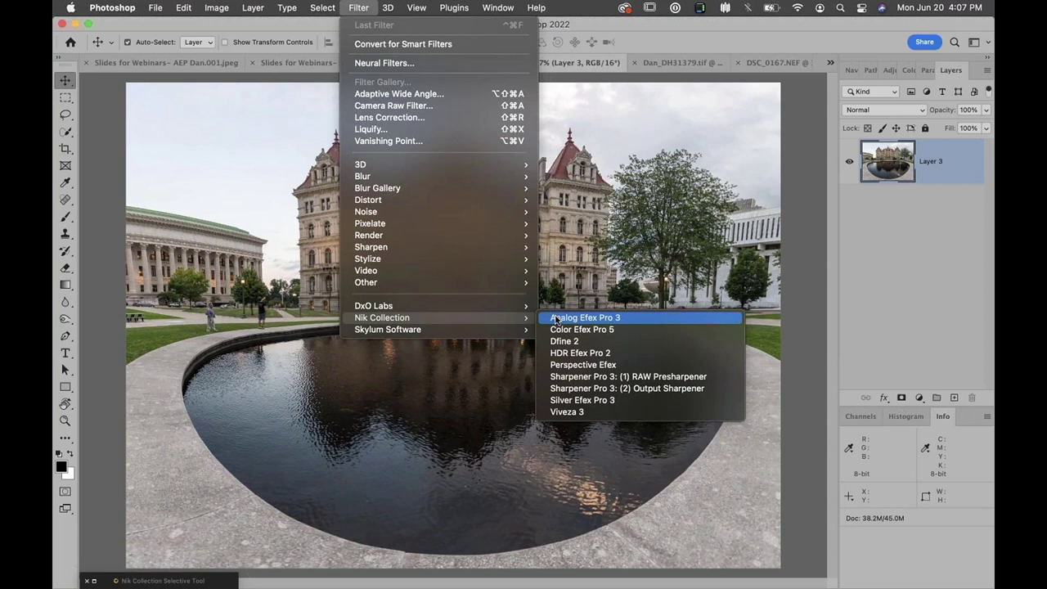
{"action": "left_click", "coordinate": [555, 319]}
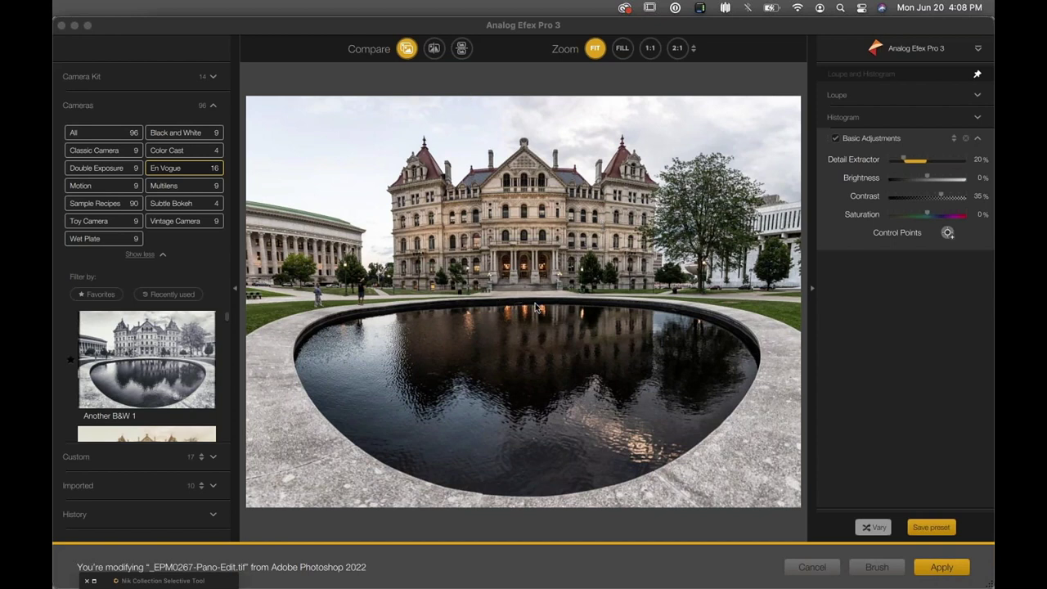
{"action": "left_click", "coordinate": [812, 288]}
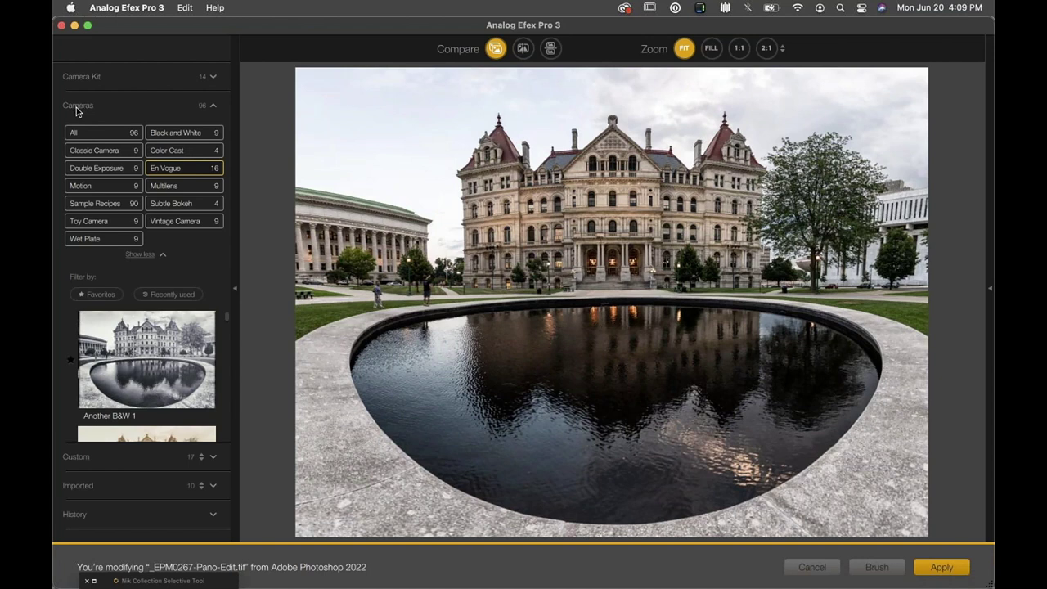
Step: Apply the Classic Camera 3 preset from the Classic Camera category, agreeing to replace the current parameters
{"action": "left_click", "coordinate": [131, 152]}
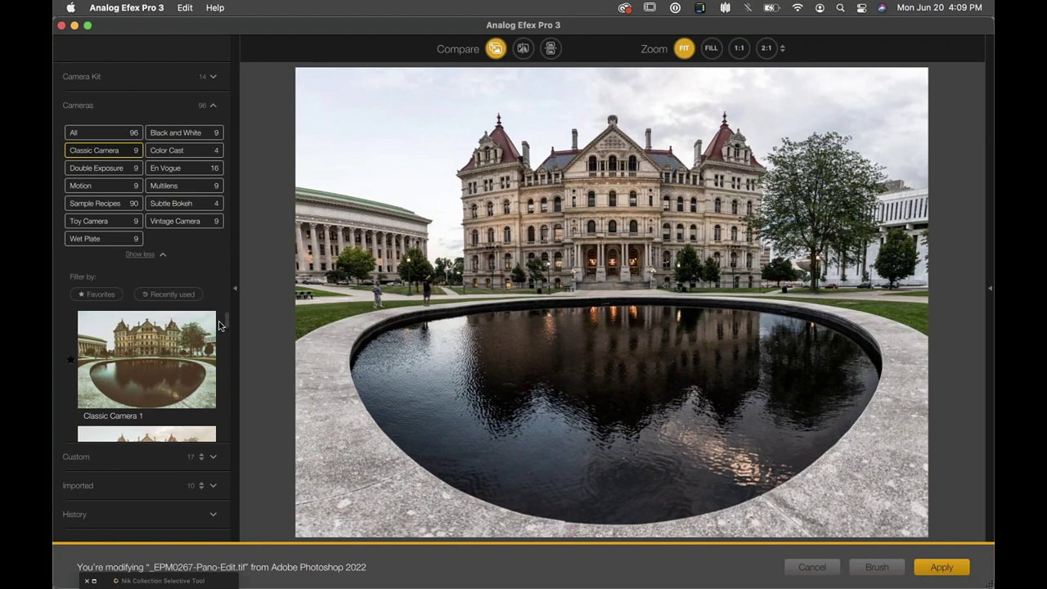
{"action": "left_click_drag", "start_coordinate": [227, 326], "coordinate": [226, 329]}
{"action": "scroll", "coordinate": [224, 331], "scroll_direction": "down", "scroll_amount": 3}
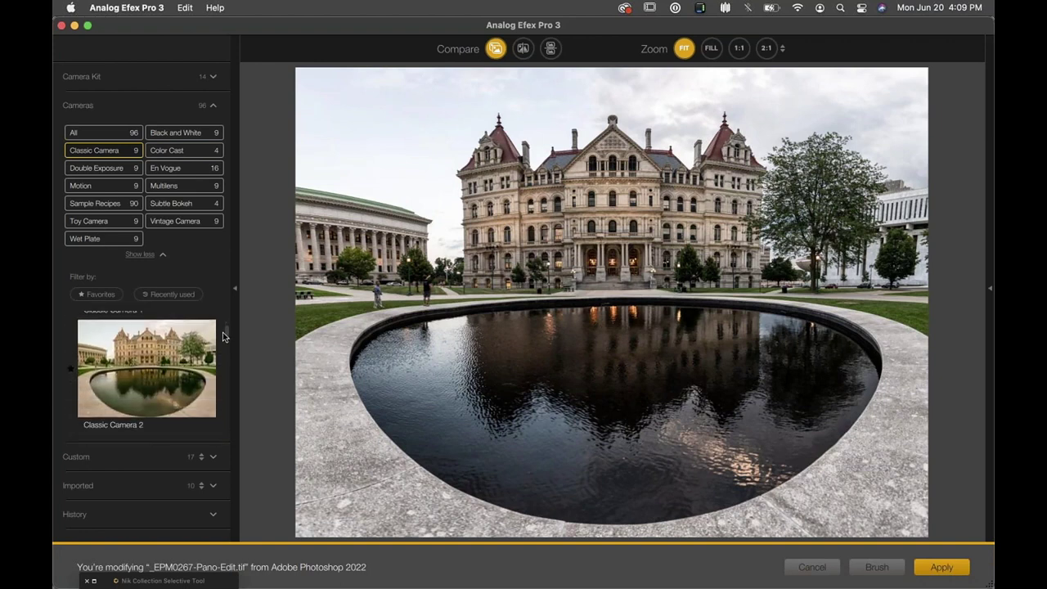
{"action": "scroll", "coordinate": [222, 332], "scroll_direction": "down", "scroll_amount": 5}
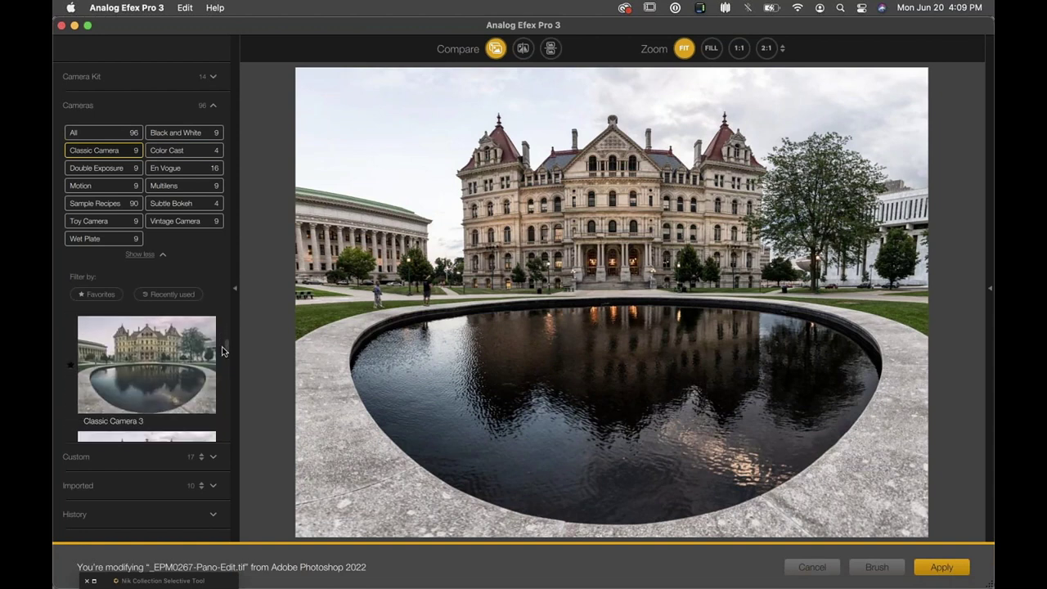
{"action": "left_click", "coordinate": [167, 359]}
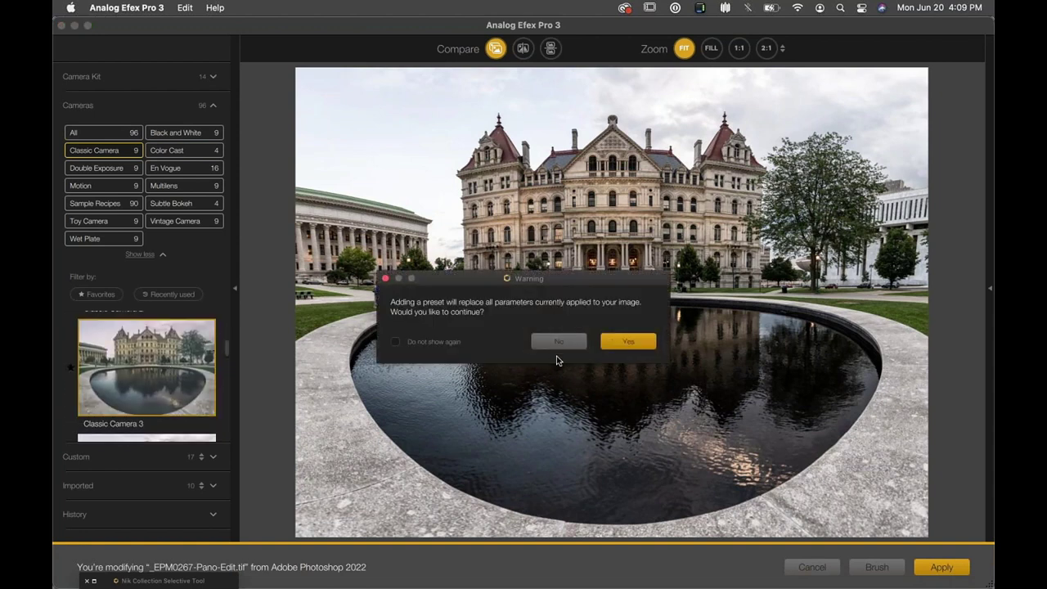
{"action": "left_click", "coordinate": [619, 342]}
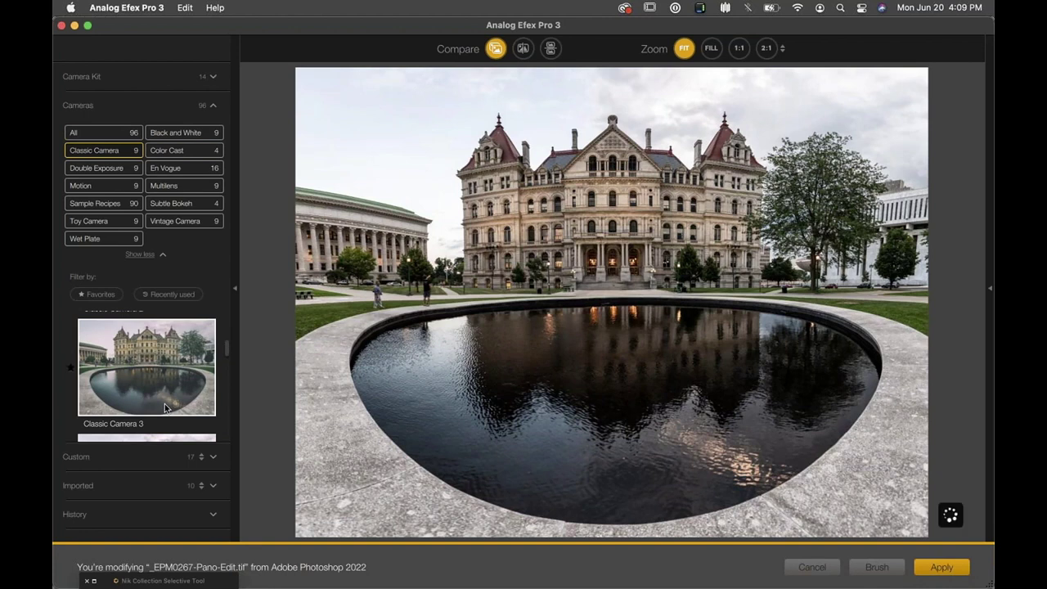
Step: Apply the Classic Camera 4 preset, agreeing to replace the current parameters
{"action": "scroll", "coordinate": [227, 347], "scroll_direction": "down", "scroll_amount": 1}
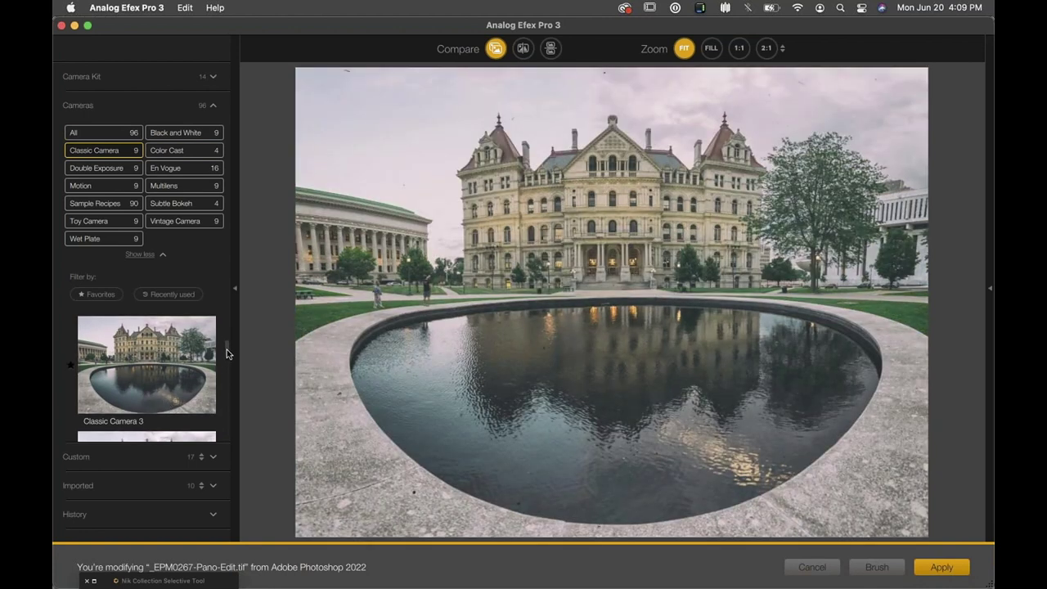
{"action": "left_click_drag", "start_coordinate": [226, 350], "coordinate": [227, 360]}
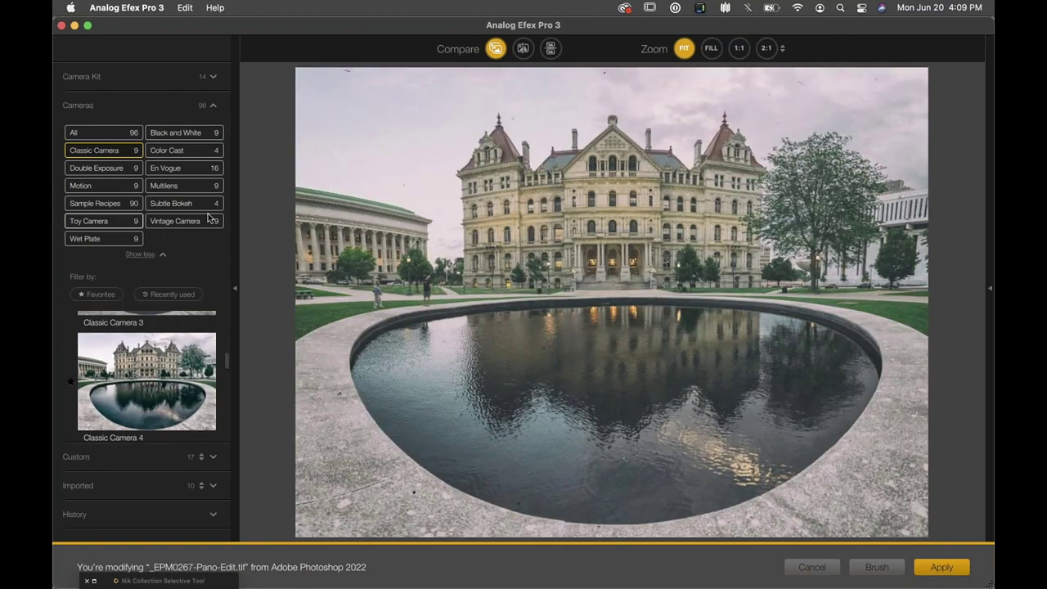
{"action": "left_click", "coordinate": [157, 395]}
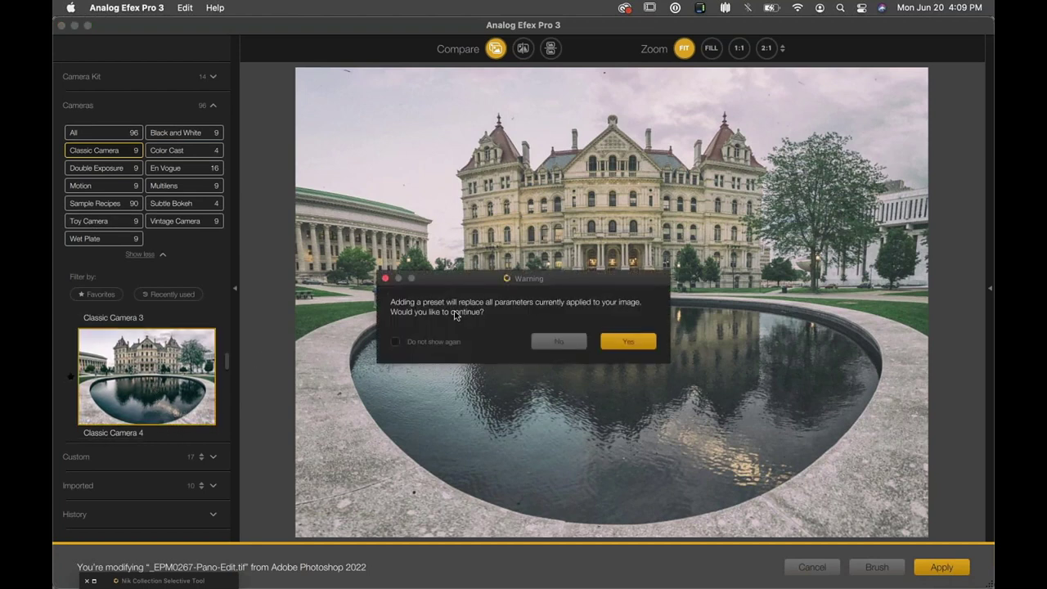
{"action": "left_click", "coordinate": [627, 341]}
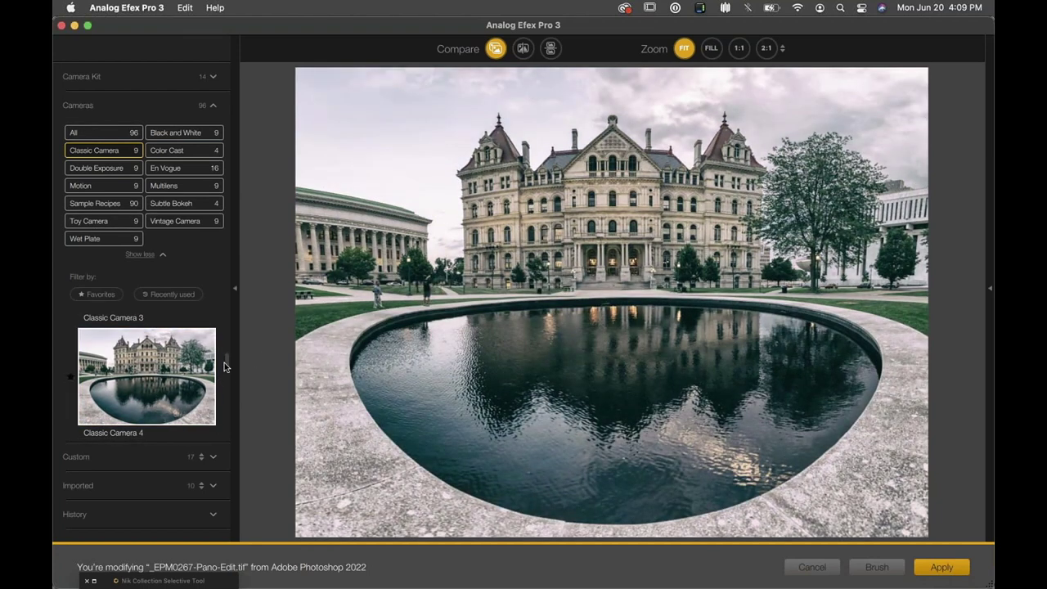
Step: Apply the Classic Camera 5 preset and turn off the warning about replacing the current parameters
{"action": "key", "text": "Down"}
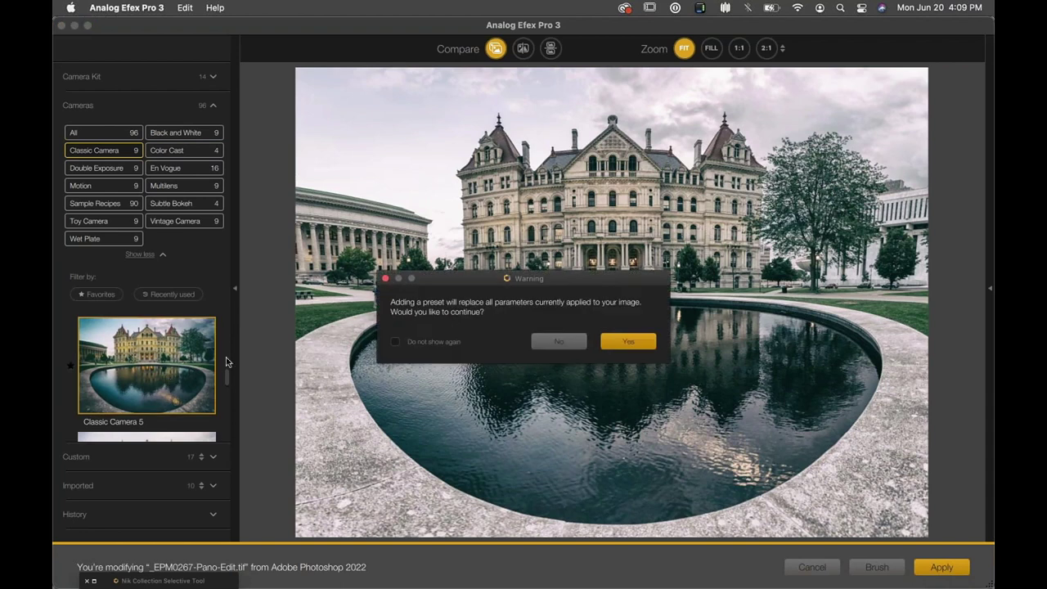
{"action": "left_click_drag", "start_coordinate": [560, 281], "coordinate": [568, 148]}
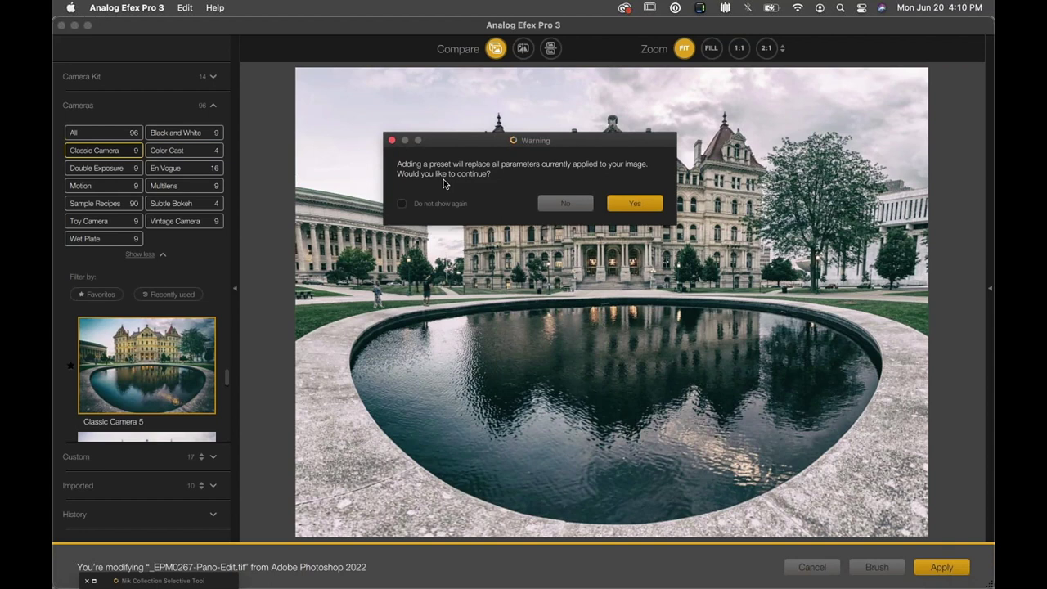
{"action": "left_click", "coordinate": [401, 205]}
{"action": "left_click", "coordinate": [634, 206]}
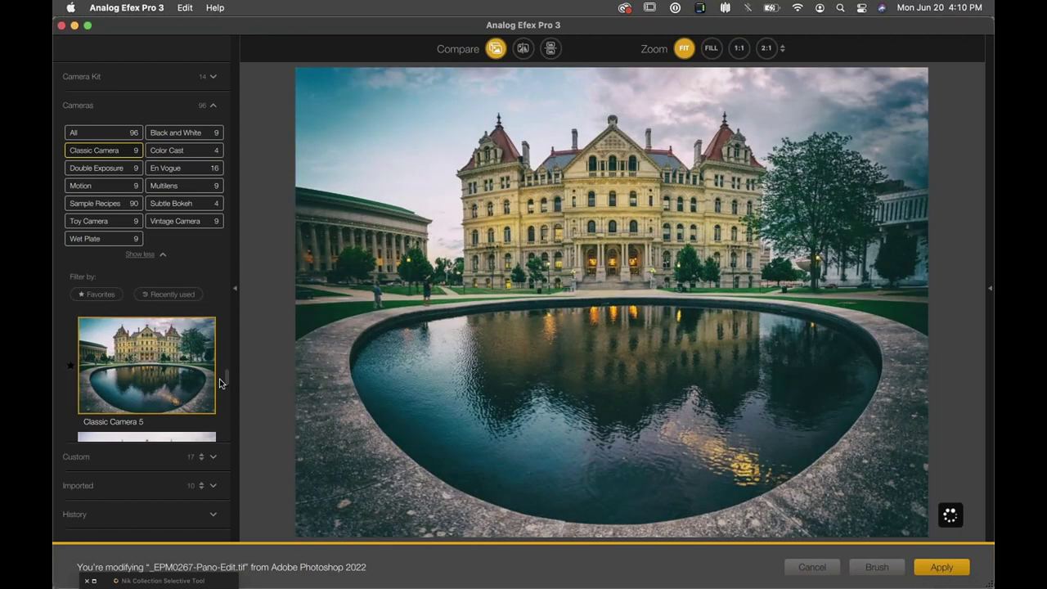
Step: Try the Classic Camera 8, Classic Camera 9 and Classic Camera 7 presets on the image in turn
{"action": "left_click_drag", "start_coordinate": [225, 380], "coordinate": [223, 419]}
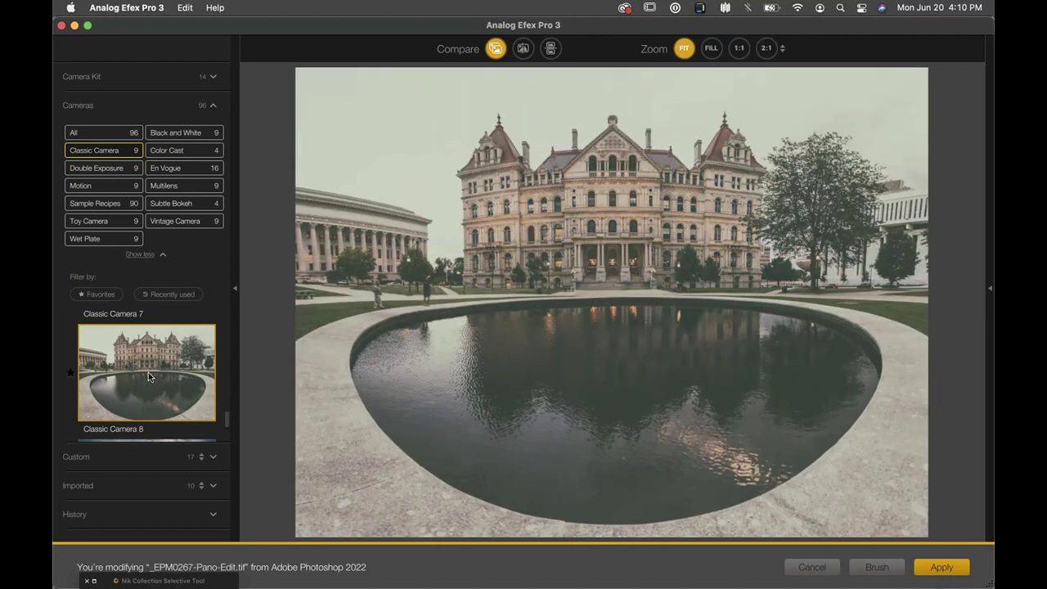
{"action": "left_click_drag", "start_coordinate": [227, 422], "coordinate": [222, 448]}
{"action": "left_click", "coordinate": [164, 378]}
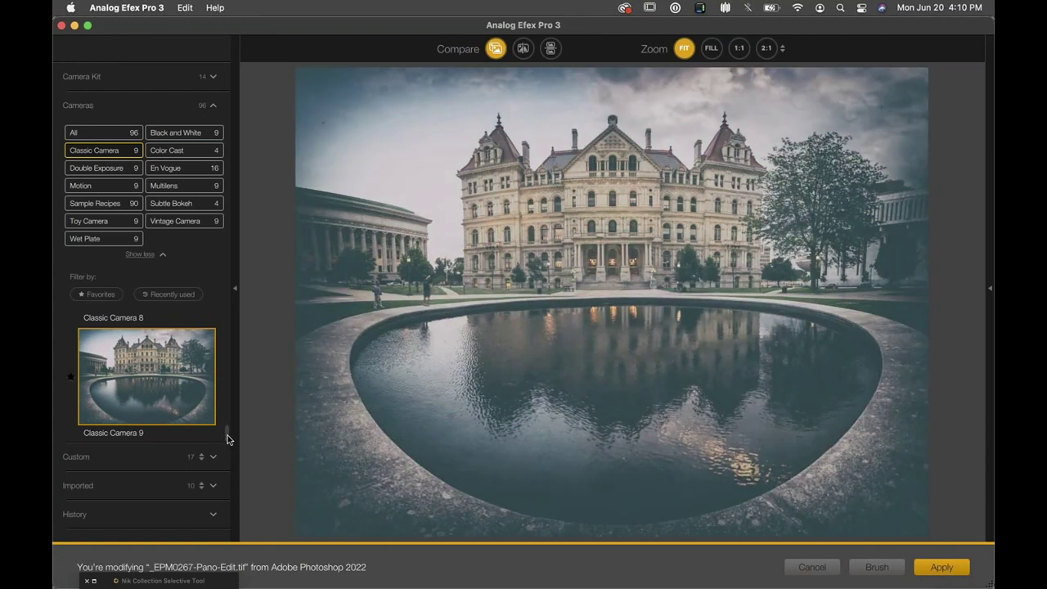
{"action": "left_click_drag", "start_coordinate": [227, 435], "coordinate": [227, 409]}
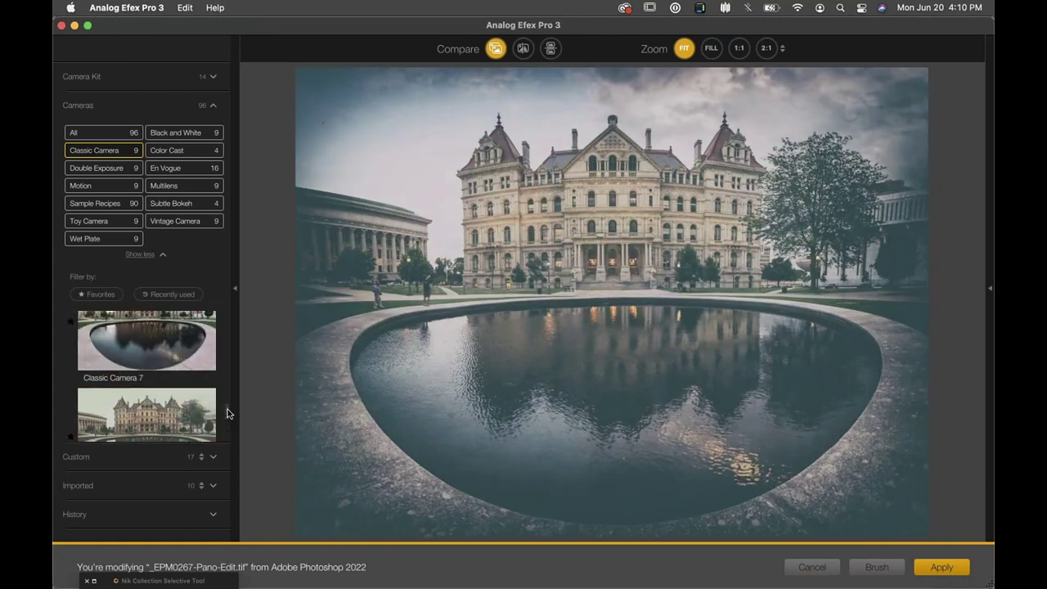
{"action": "left_click", "coordinate": [155, 373]}
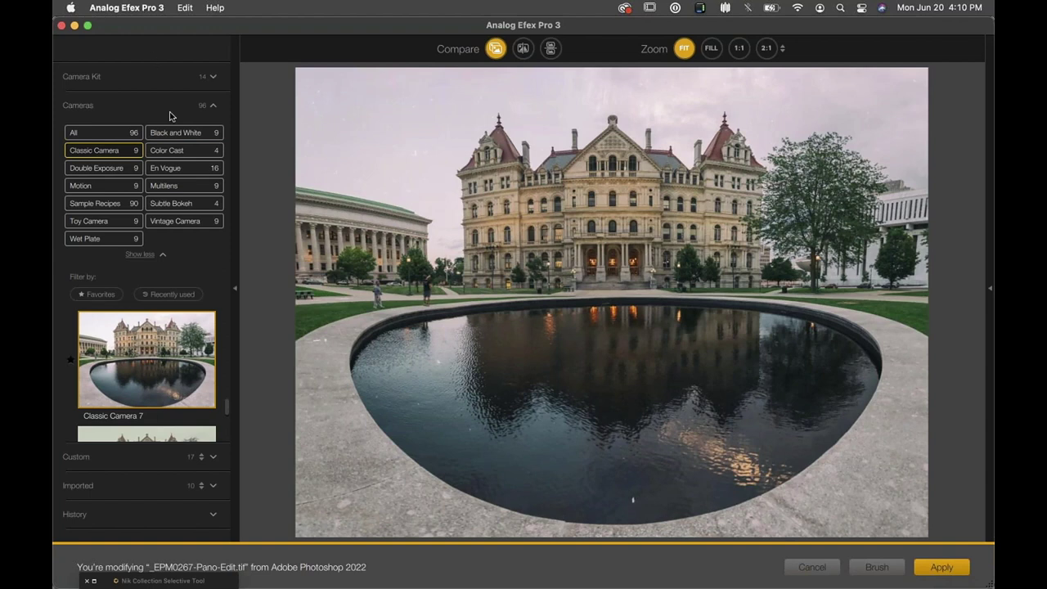
Step: Try the Another B&W 1 preset from the En Vogue category and replace it with Autochrome 2
{"action": "left_click", "coordinate": [183, 171]}
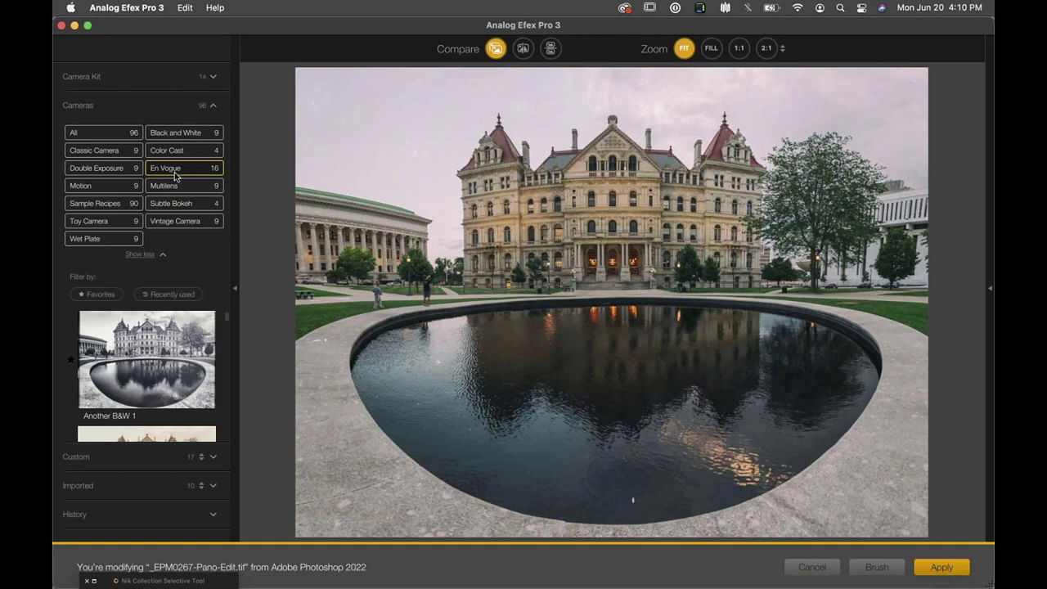
{"action": "left_click", "coordinate": [167, 376]}
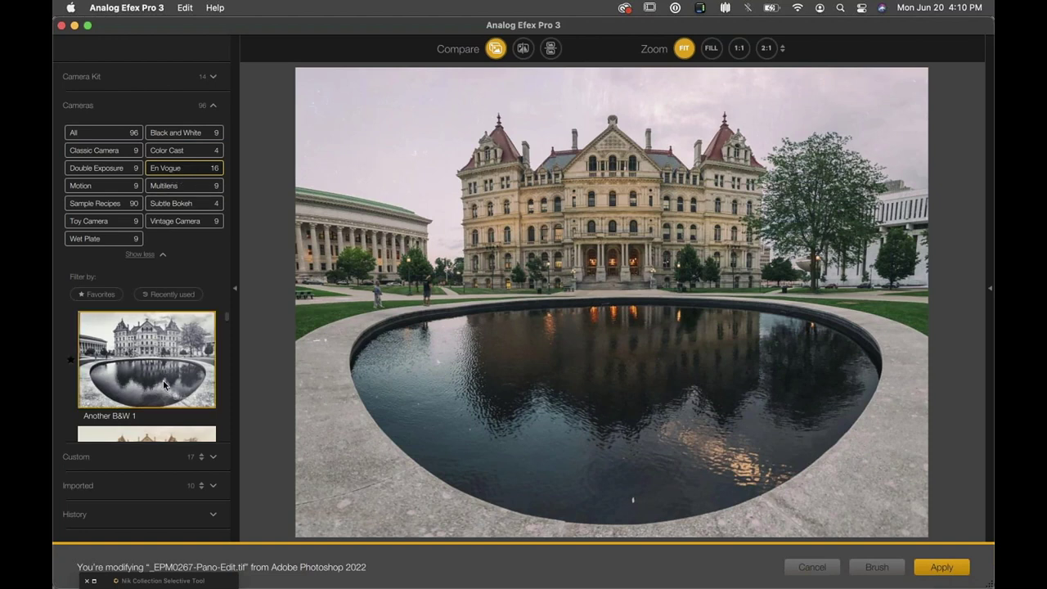
{"action": "scroll", "coordinate": [165, 357], "scroll_direction": "down", "scroll_amount": 2}
{"action": "scroll", "coordinate": [163, 354], "scroll_direction": "down", "scroll_amount": 3}
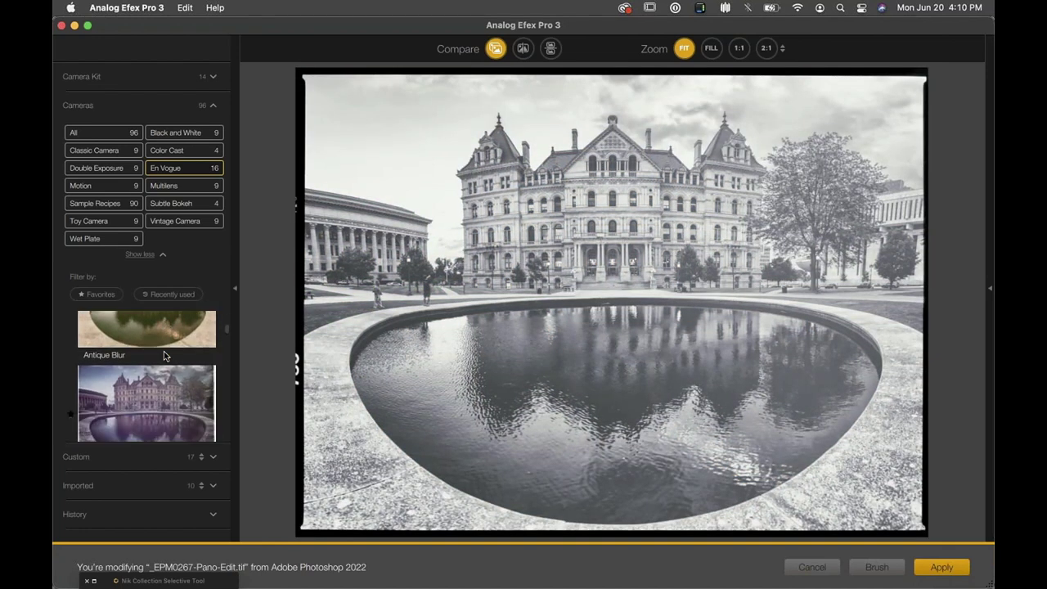
{"action": "left_click", "coordinate": [164, 351]}
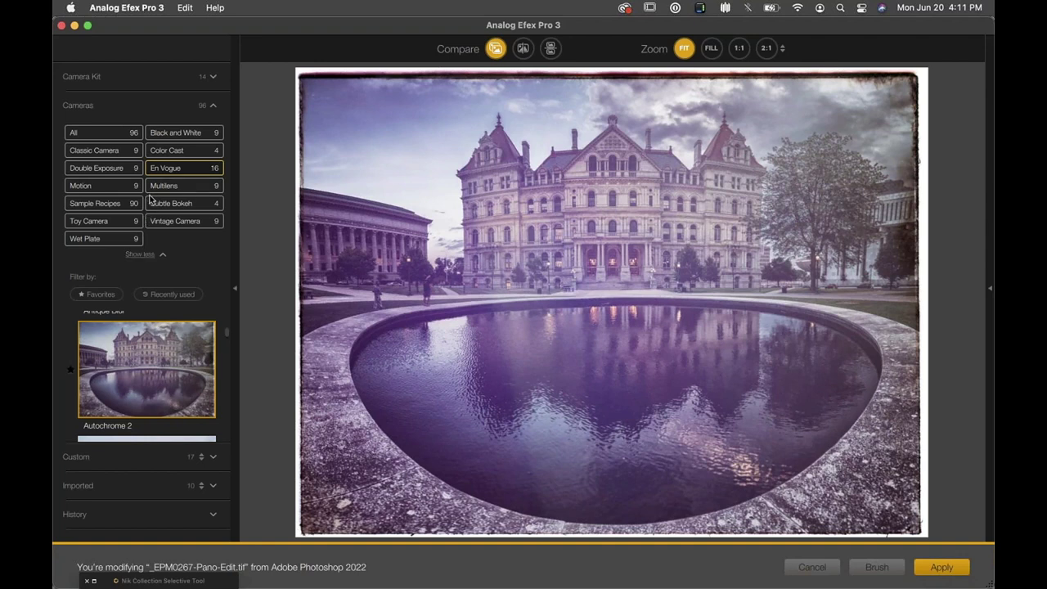
Step: Shorten the list of camera categories and filter the En Vogue presets to those recently used
{"action": "left_click", "coordinate": [141, 253]}
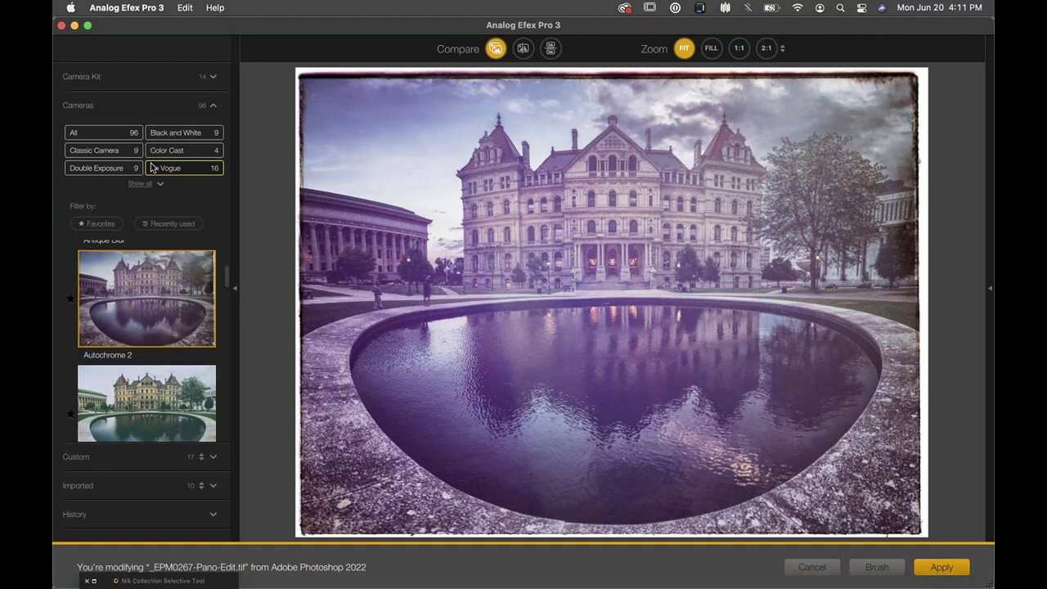
{"action": "left_click", "coordinate": [170, 223]}
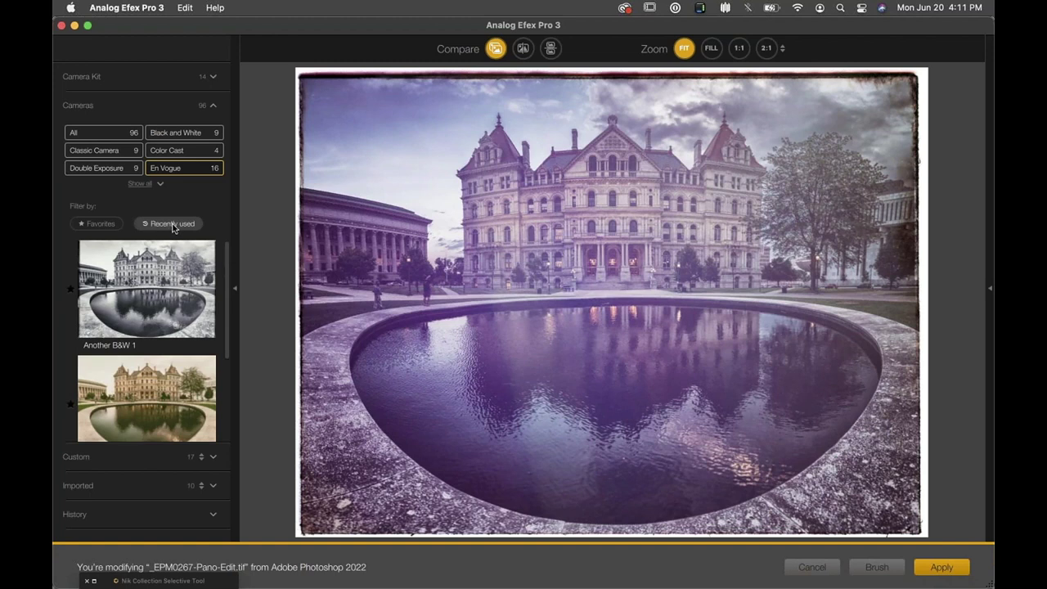
{"action": "scroll", "coordinate": [152, 320], "scroll_direction": "down", "scroll_amount": 5}
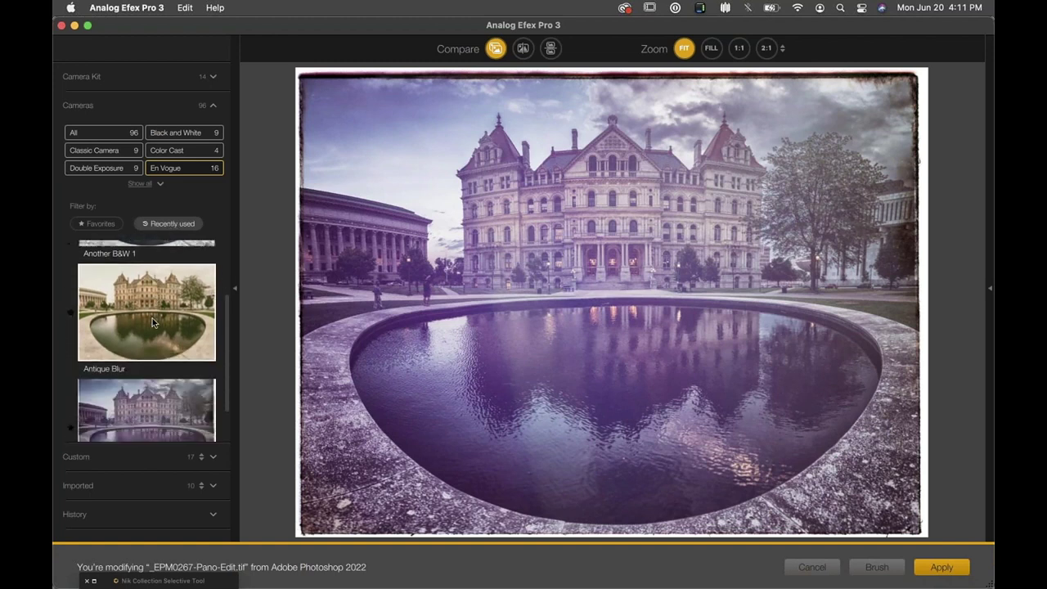
{"action": "scroll", "coordinate": [152, 320], "scroll_direction": "up", "scroll_amount": 5}
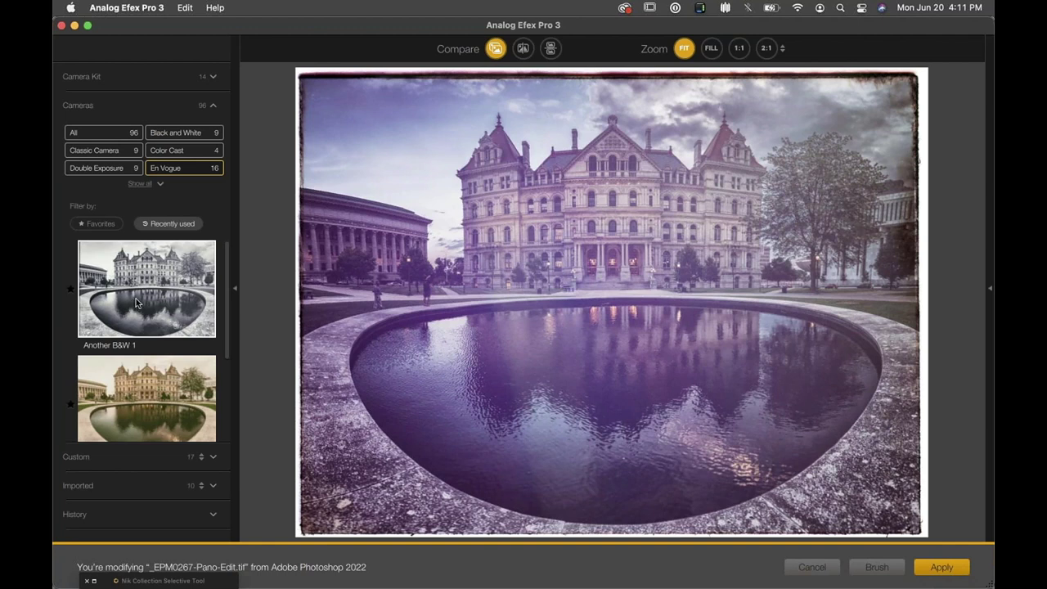
Step: Mark the En Vogue presets Another B&W 1 and Autochrome 2 as favorites
{"action": "left_click", "coordinate": [70, 291]}
{"action": "scroll", "coordinate": [70, 360], "scroll_direction": "down", "scroll_amount": 3}
{"action": "left_click", "coordinate": [70, 375]}
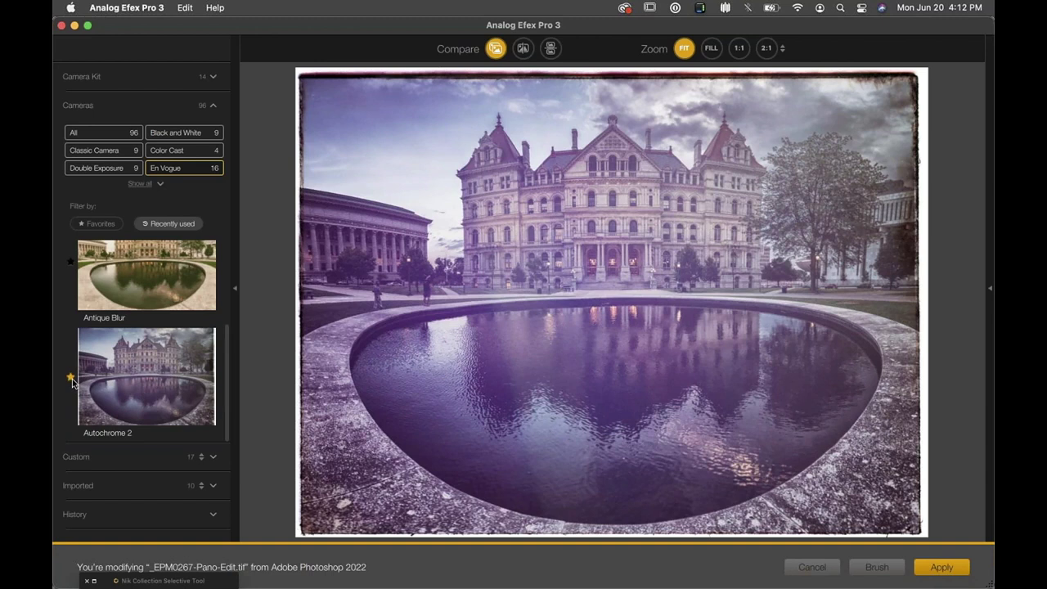
Step: Browse the custom and imported presets and try the imported Vintage 55_1 and Vintage Burned Edges_1 presets in turn
{"action": "left_click", "coordinate": [94, 458]}
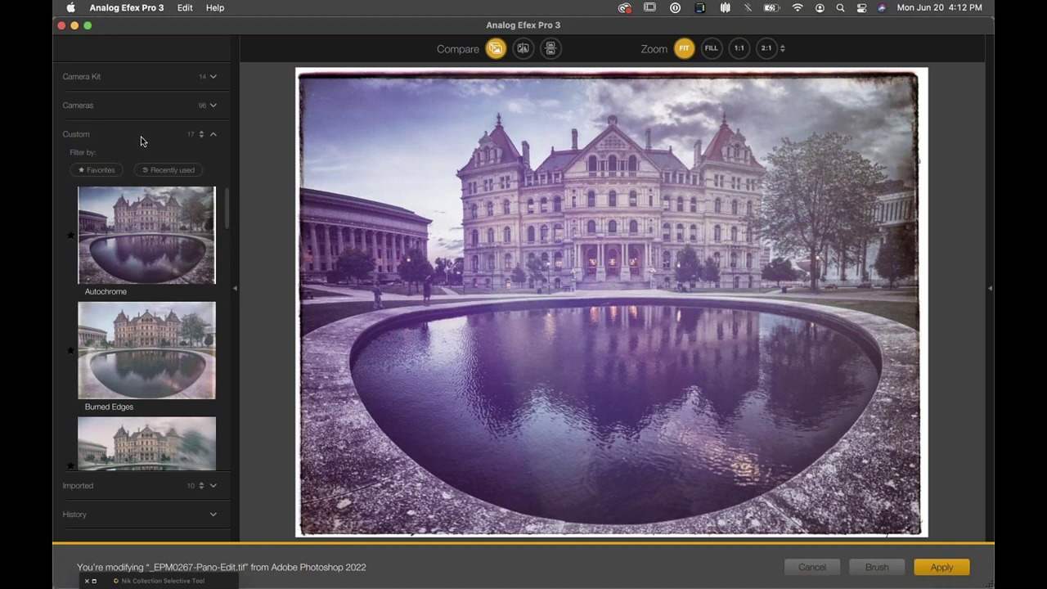
{"action": "left_click", "coordinate": [100, 487]}
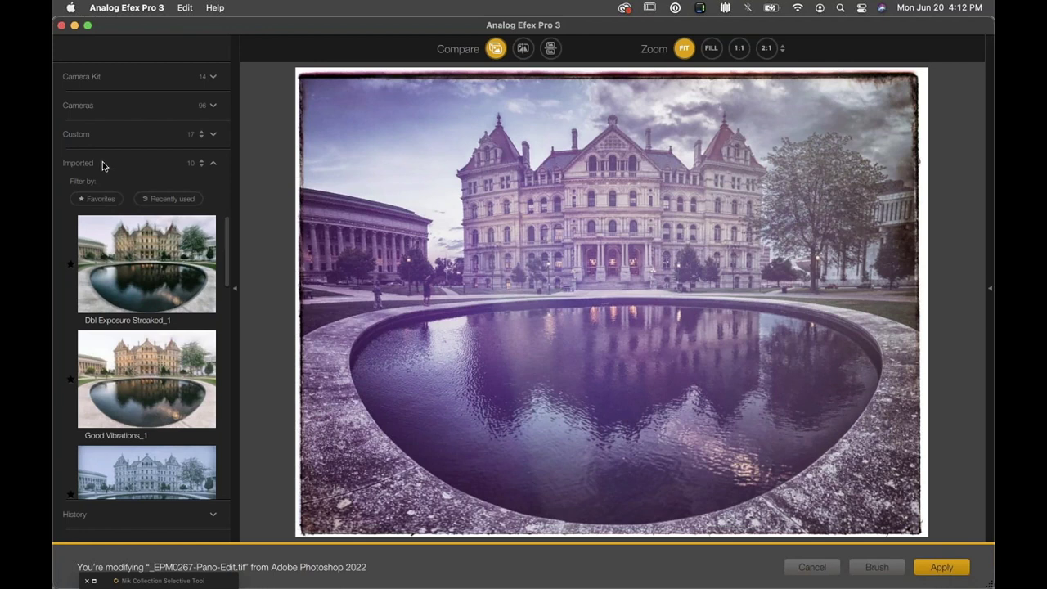
{"action": "scroll", "coordinate": [138, 301], "scroll_direction": "down", "scroll_amount": 3}
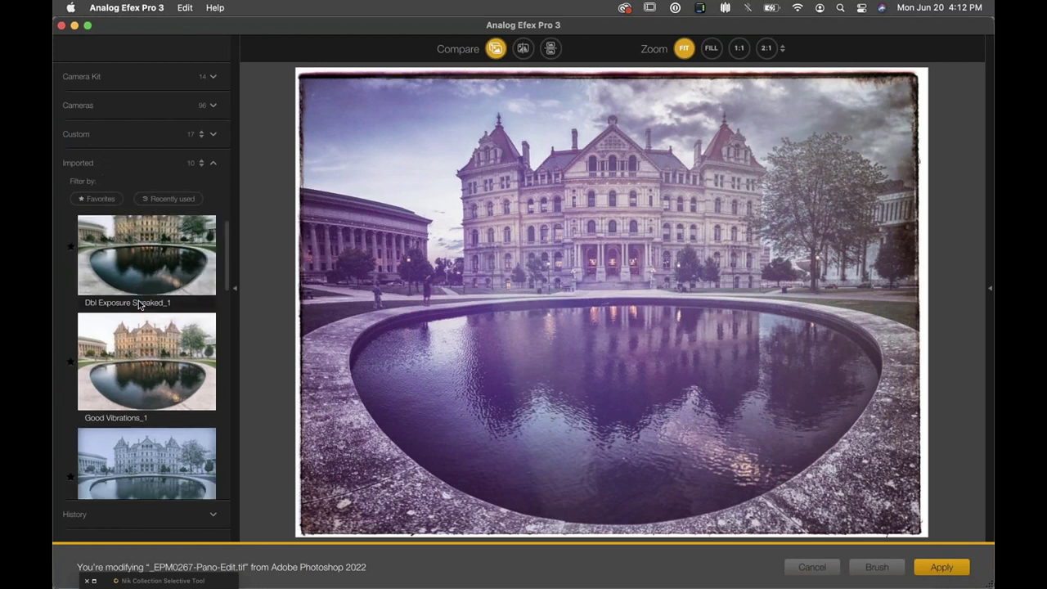
{"action": "scroll", "coordinate": [156, 404], "scroll_direction": "down", "scroll_amount": 6}
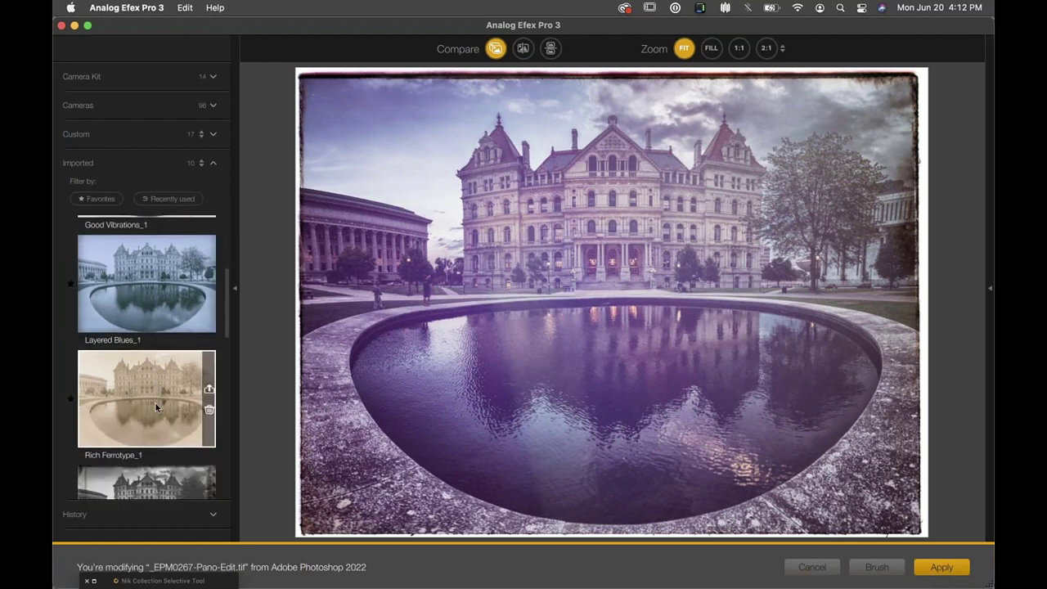
{"action": "left_click", "coordinate": [154, 394]}
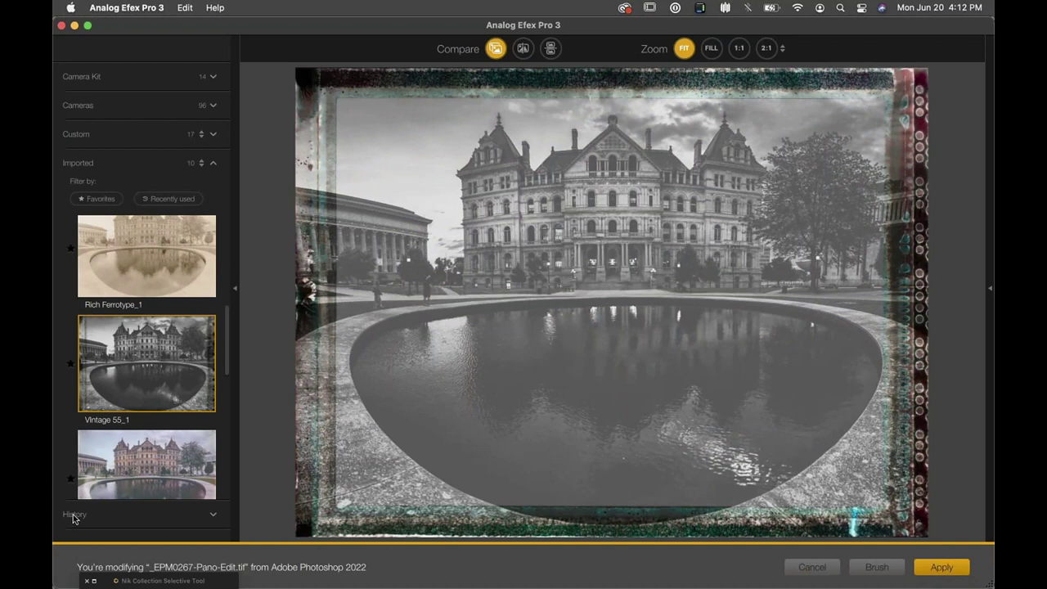
{"action": "key", "text": "Down"}
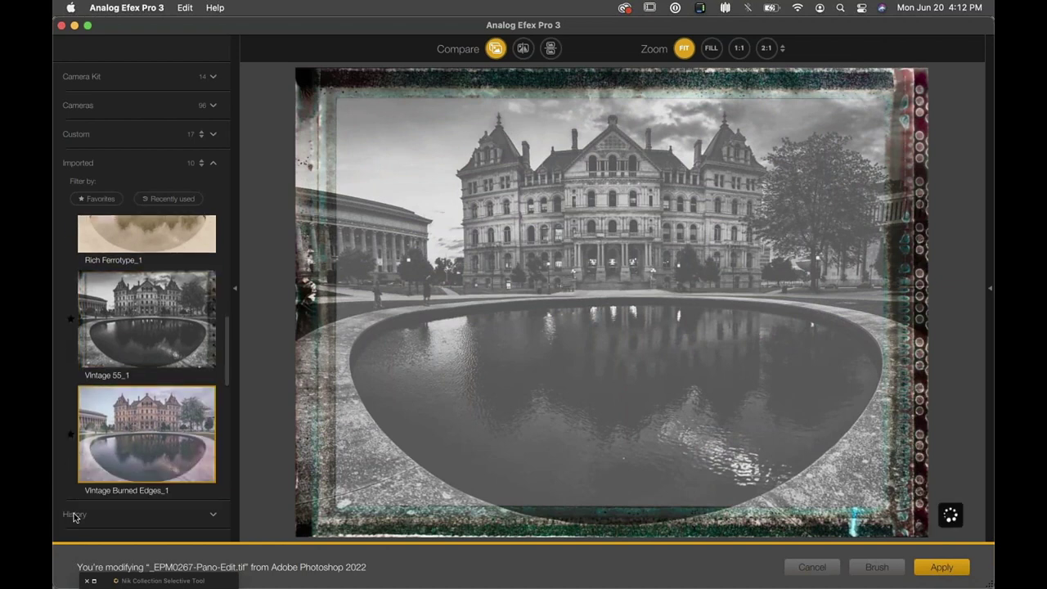
Step: View the edit history and pick the original image as the comparison state
{"action": "left_click", "coordinate": [73, 514]}
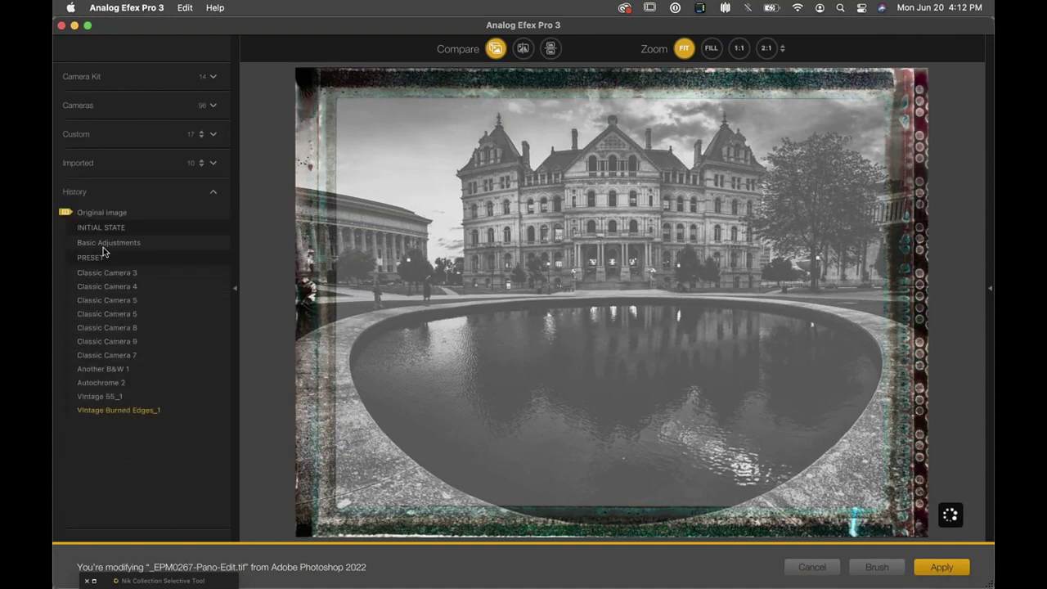
{"action": "left_click", "coordinate": [100, 214]}
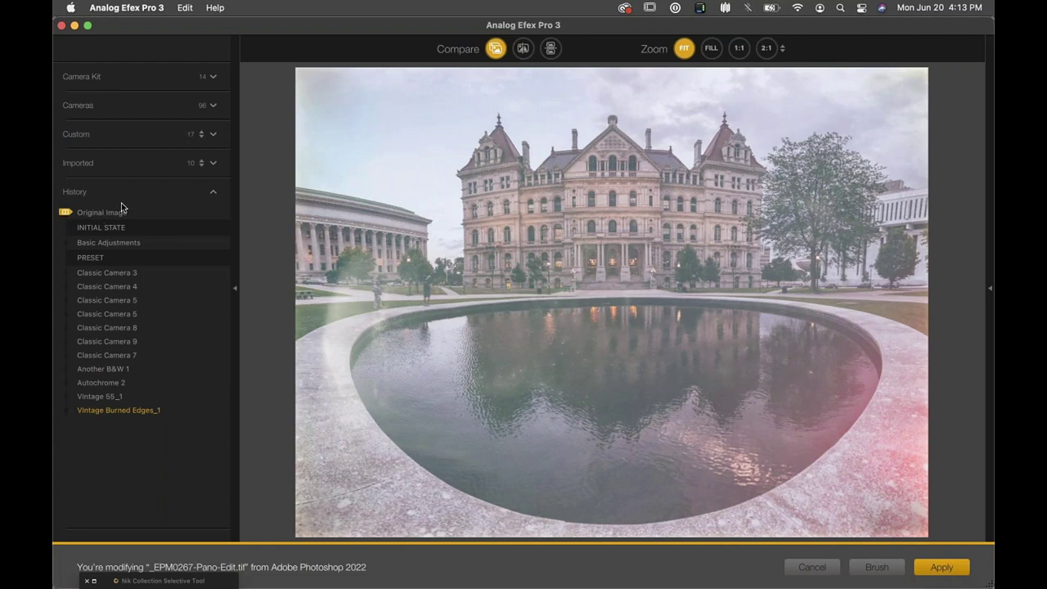
{"action": "mouse_move", "coordinate": [610, 283]}
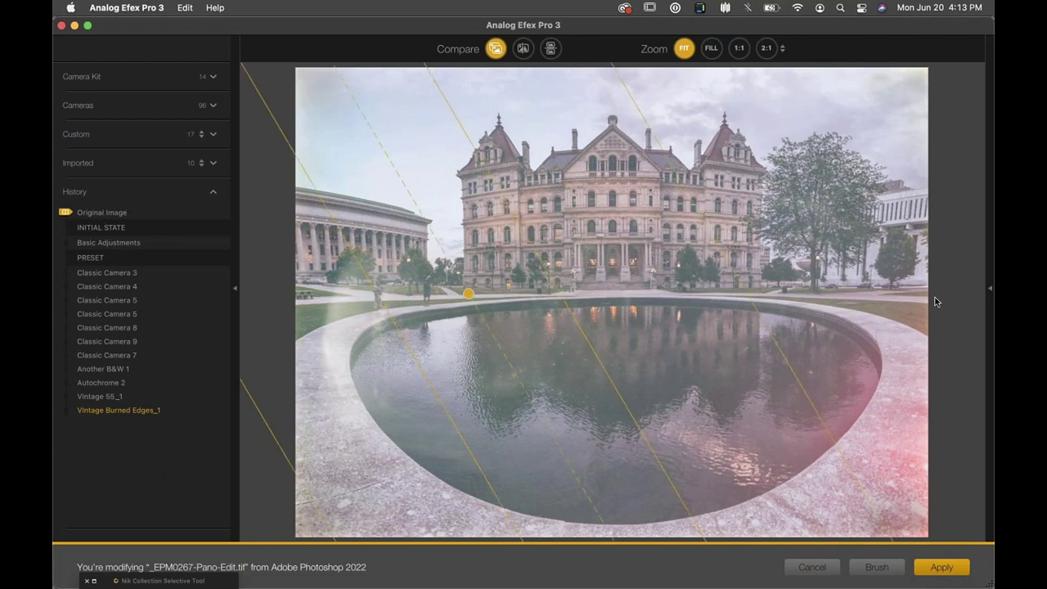
Step: Reveal the filter settings and set the Bokeh blur strength to 23%, Detail Extractor to 64% and Saturation to 100%
{"action": "left_click", "coordinate": [989, 291]}
{"action": "left_click_drag", "start_coordinate": [893, 178], "coordinate": [905, 178]}
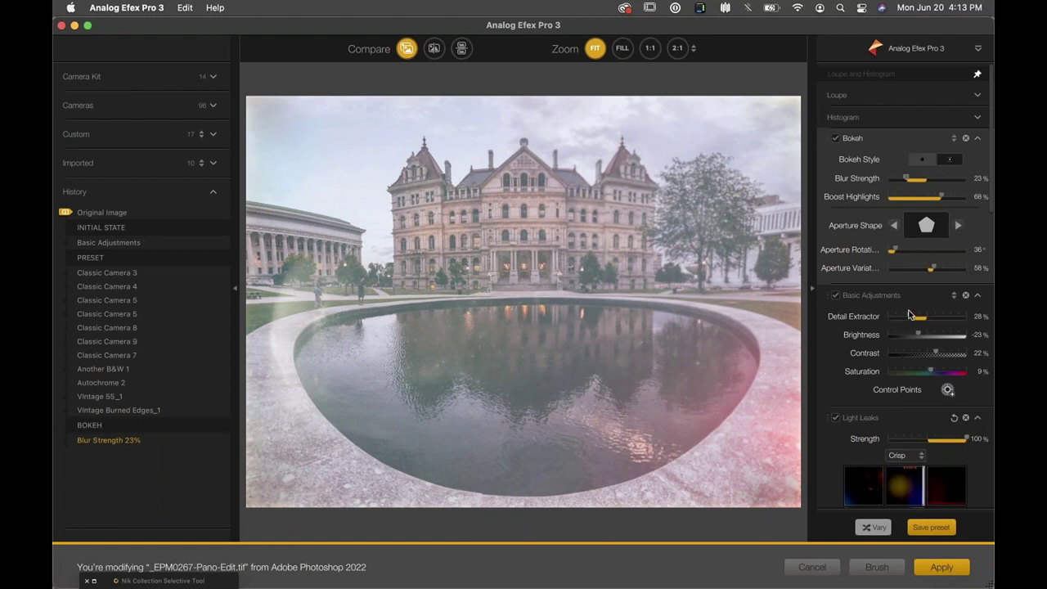
{"action": "left_click_drag", "start_coordinate": [911, 317], "coordinate": [937, 316]}
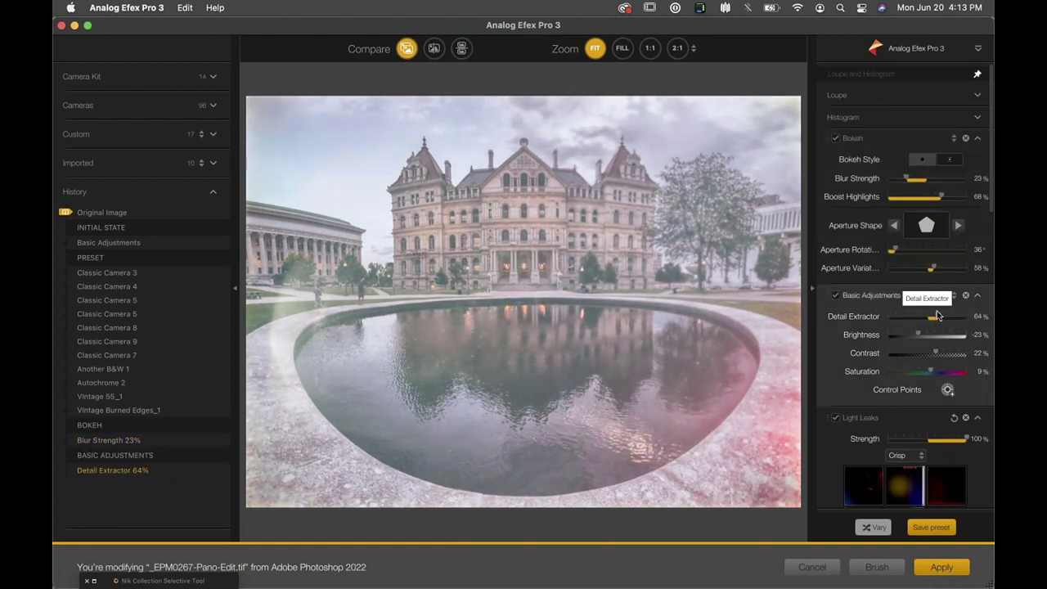
{"action": "left_click_drag", "start_coordinate": [931, 372], "coordinate": [977, 369]}
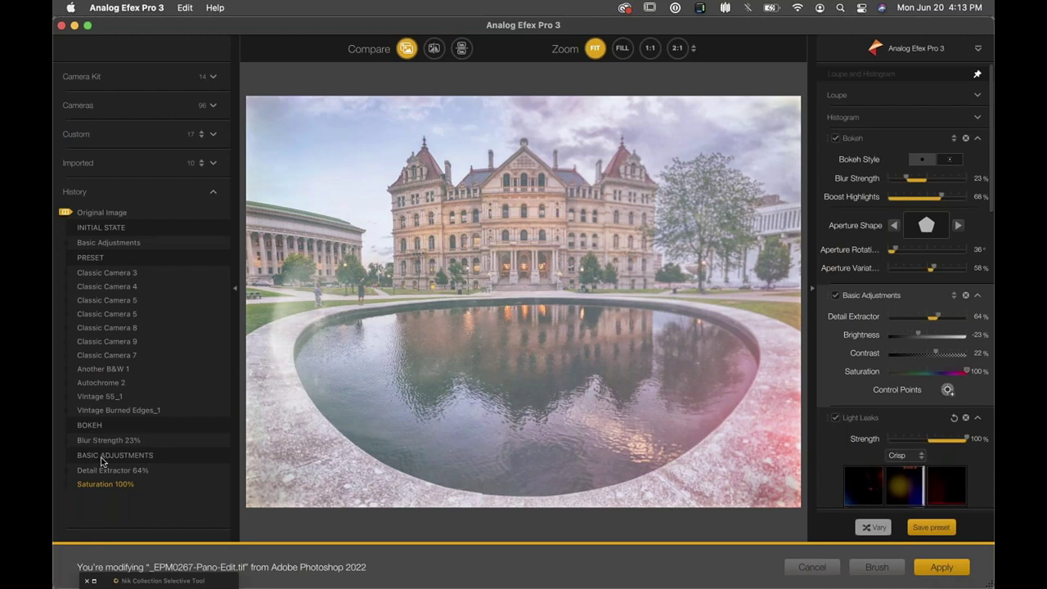
Step: Go back in the history to the Autochrome 2 preset, apply the filter and leave its new layer selected
{"action": "left_click", "coordinate": [92, 413]}
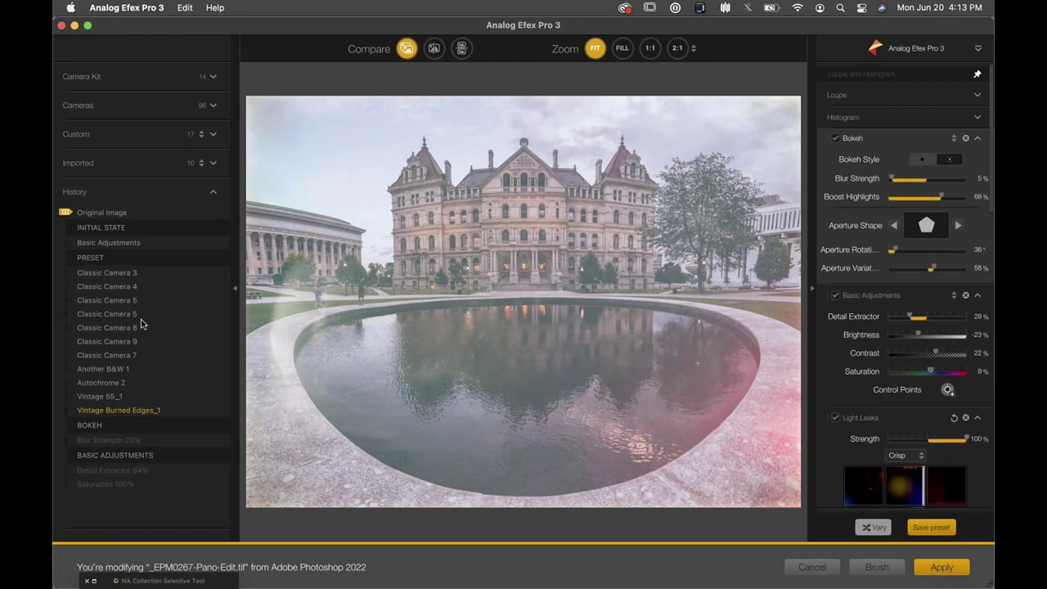
{"action": "left_click", "coordinate": [96, 382]}
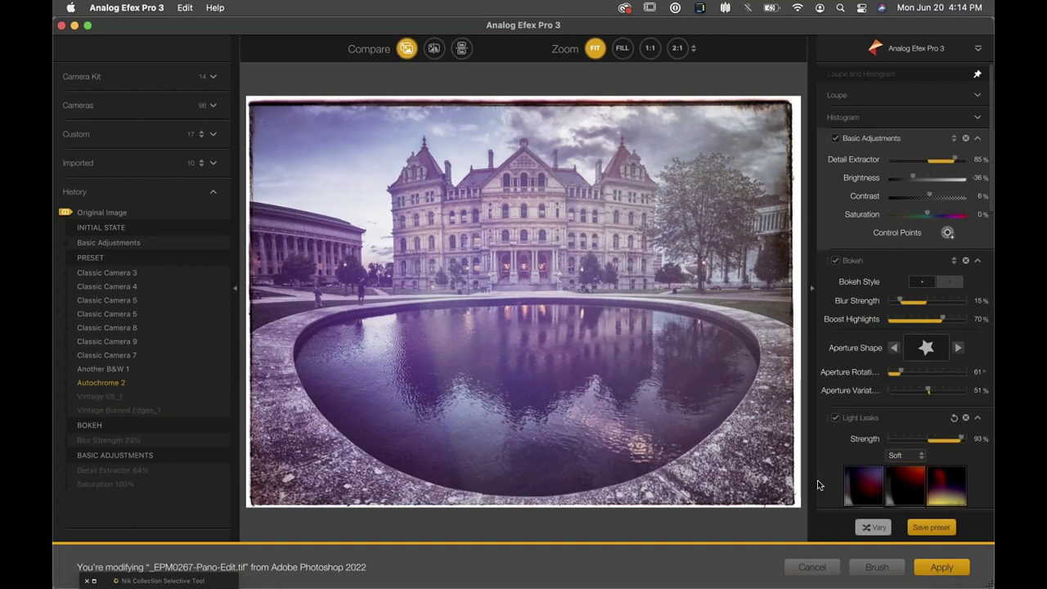
{"action": "left_click", "coordinate": [939, 569]}
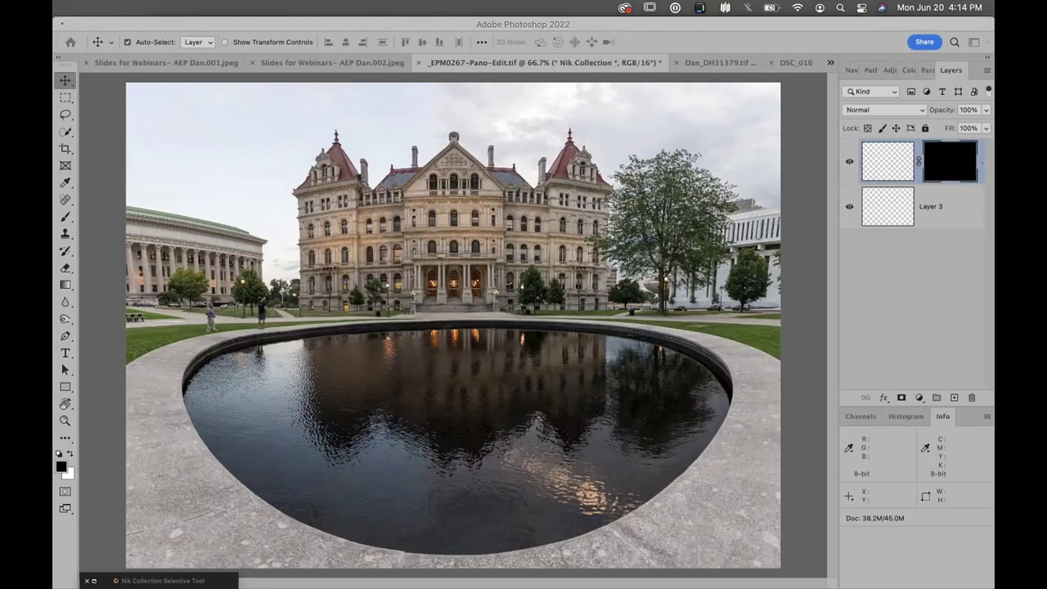
{"action": "key", "text": "super+ctrl+f"}
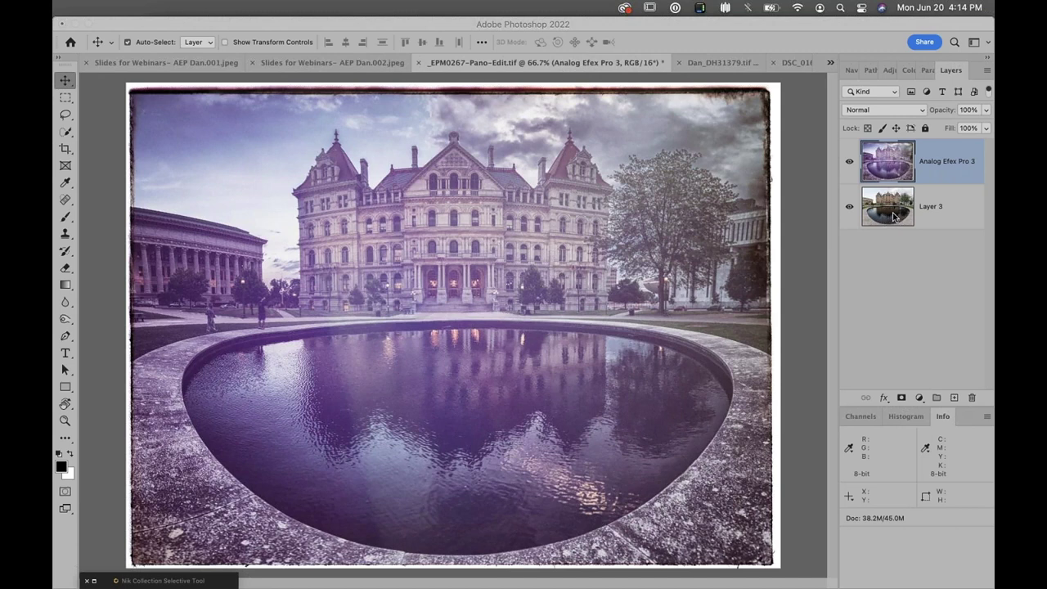
{"action": "left_click", "coordinate": [942, 212]}
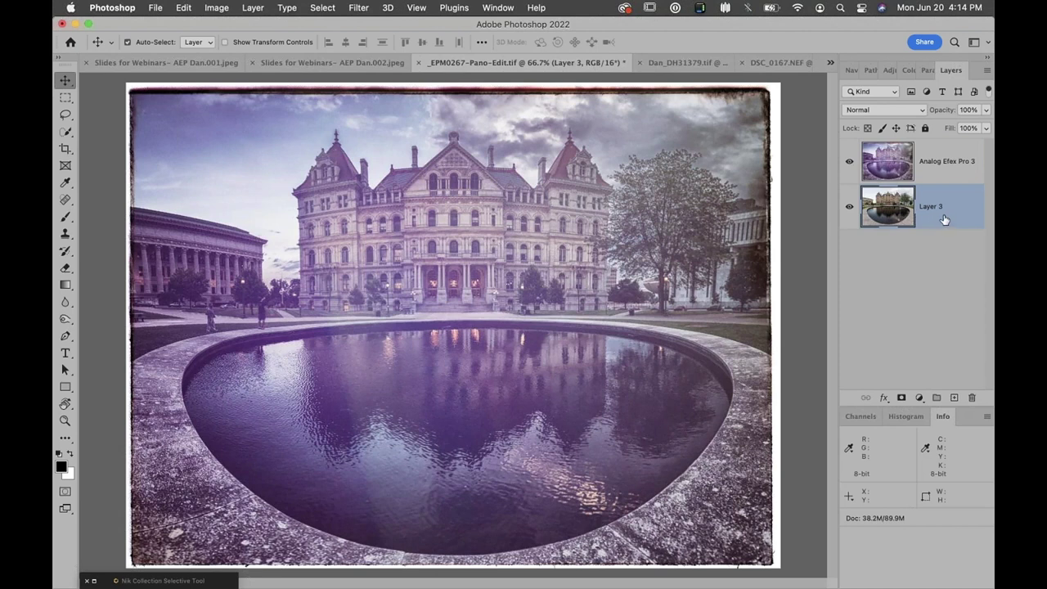
{"action": "left_click", "coordinate": [930, 169]}
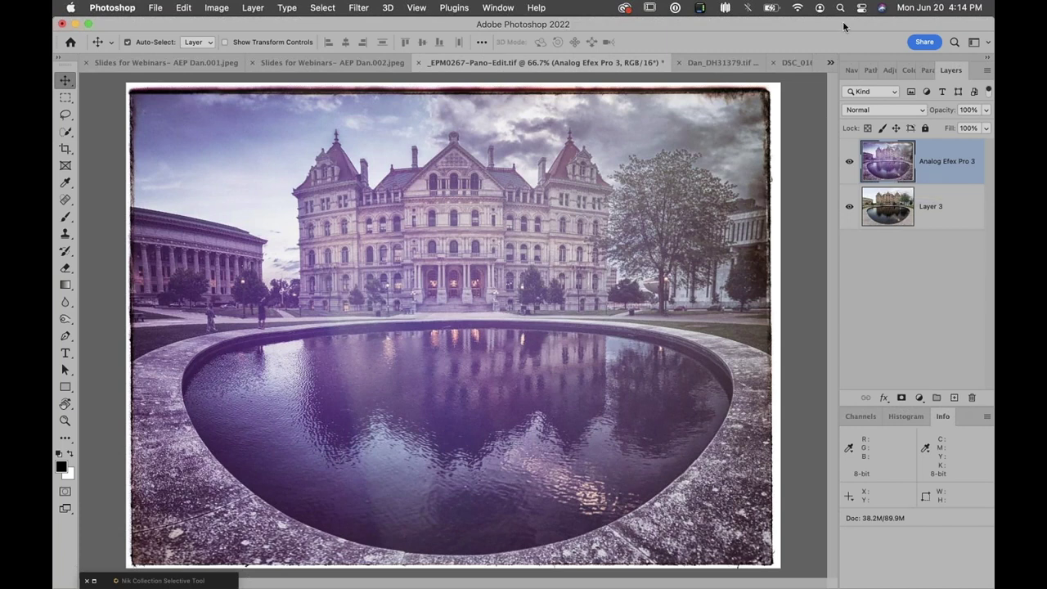
Step: Switch to the photo of the man on the scooter and open it in Analog Efex Pro 3
{"action": "left_click", "coordinate": [787, 66]}
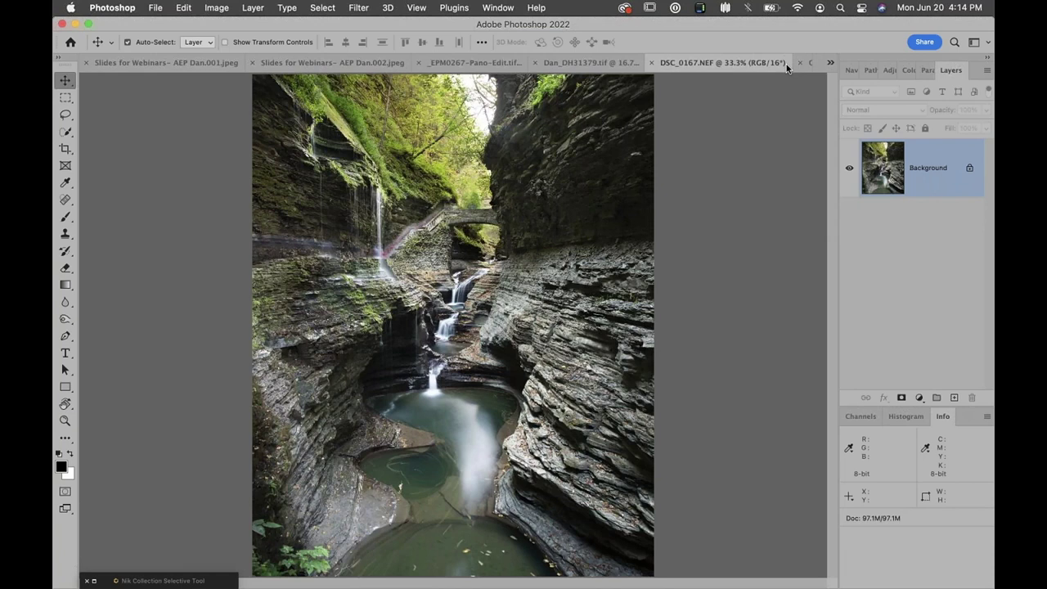
{"action": "left_click", "coordinate": [585, 64]}
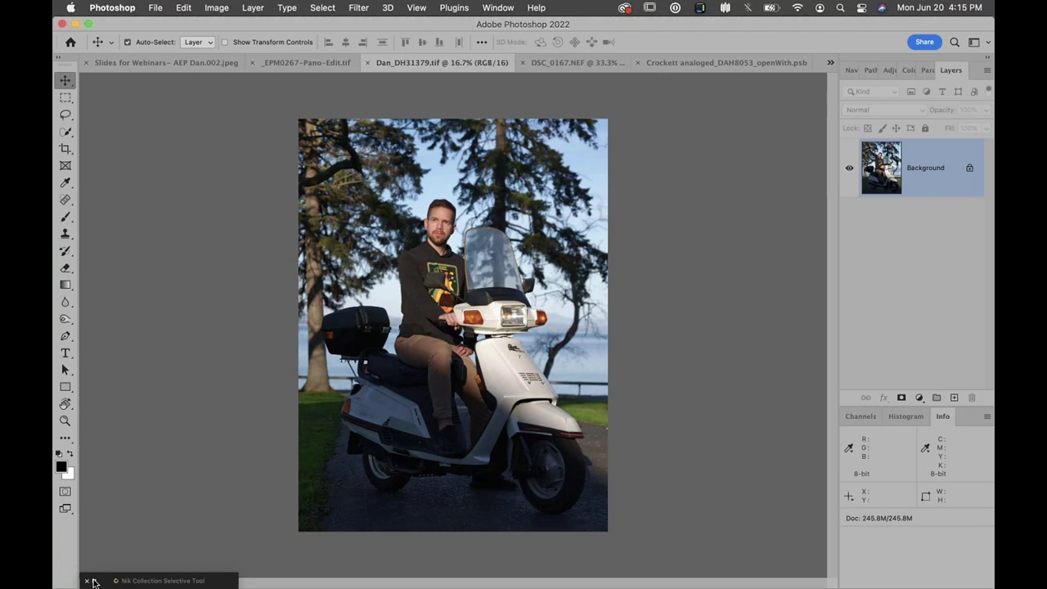
{"action": "left_click", "coordinate": [358, 8]}
{"action": "mouse_move", "coordinate": [474, 318]}
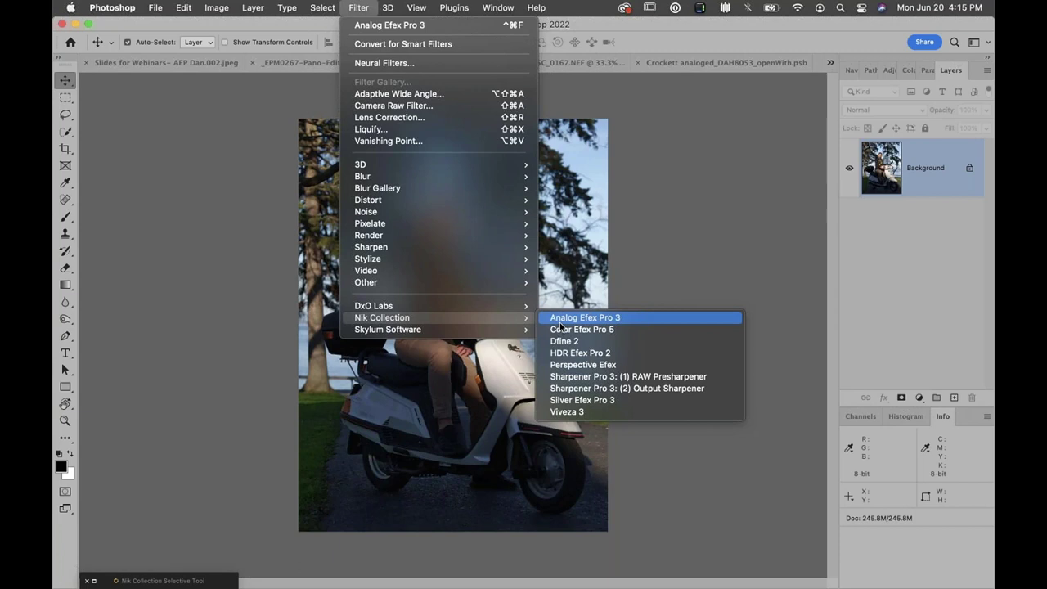
{"action": "left_click", "coordinate": [557, 321]}
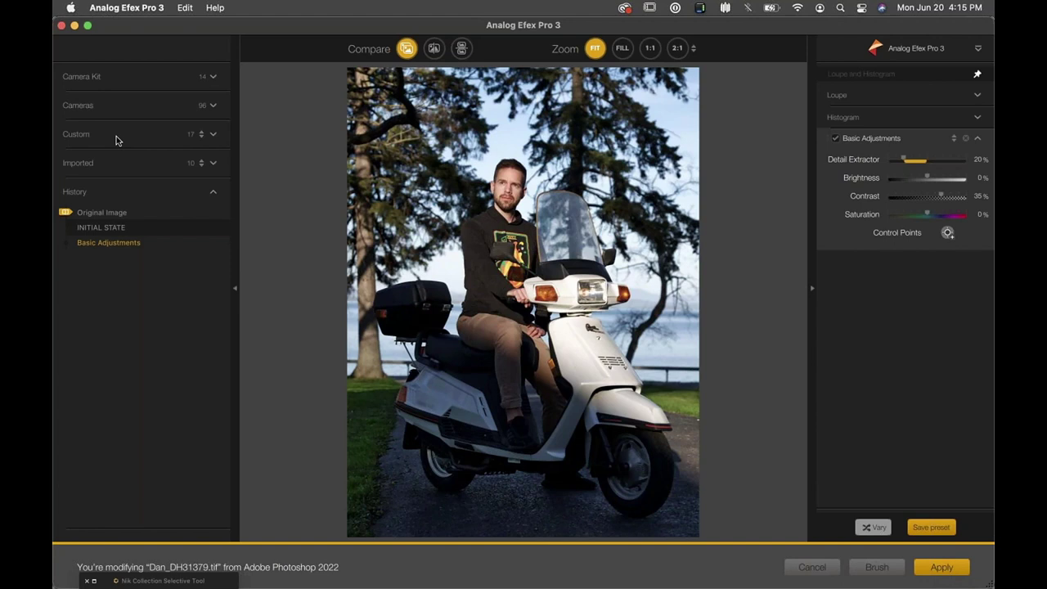
Step: Show all camera categories and apply one of the recently used Classic Camera presets to the scooter photo
{"action": "left_click", "coordinate": [81, 107]}
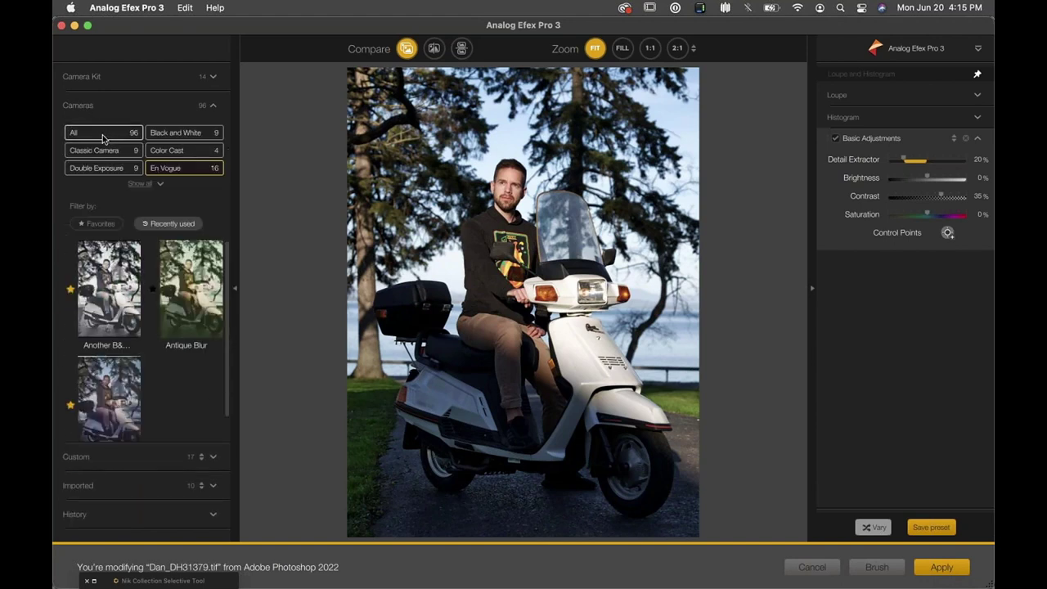
{"action": "left_click", "coordinate": [139, 184]}
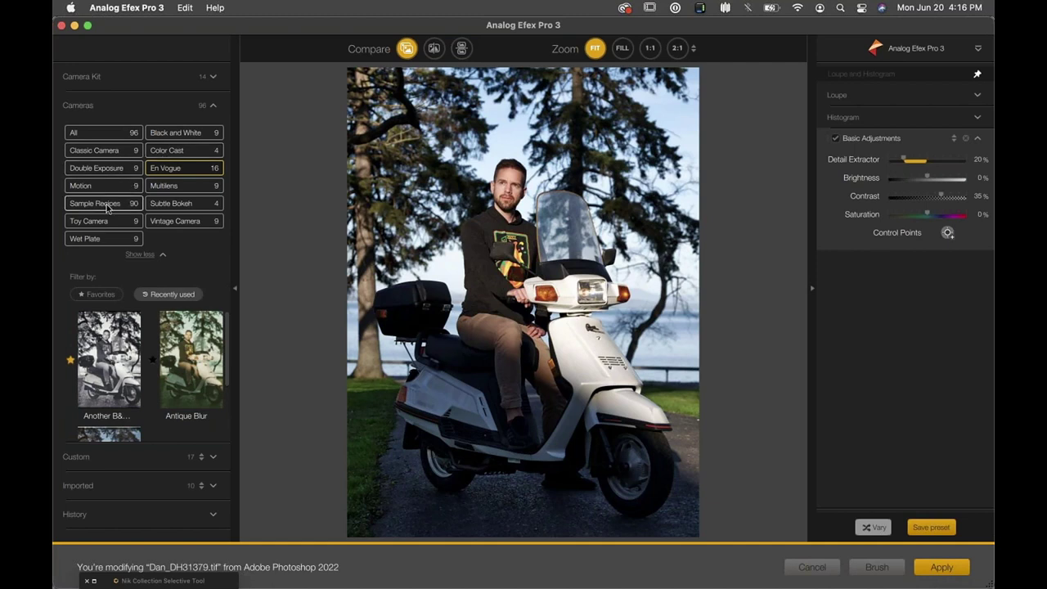
{"action": "left_click", "coordinate": [92, 153]}
{"action": "scroll", "coordinate": [189, 389], "scroll_direction": "down", "scroll_amount": 1}
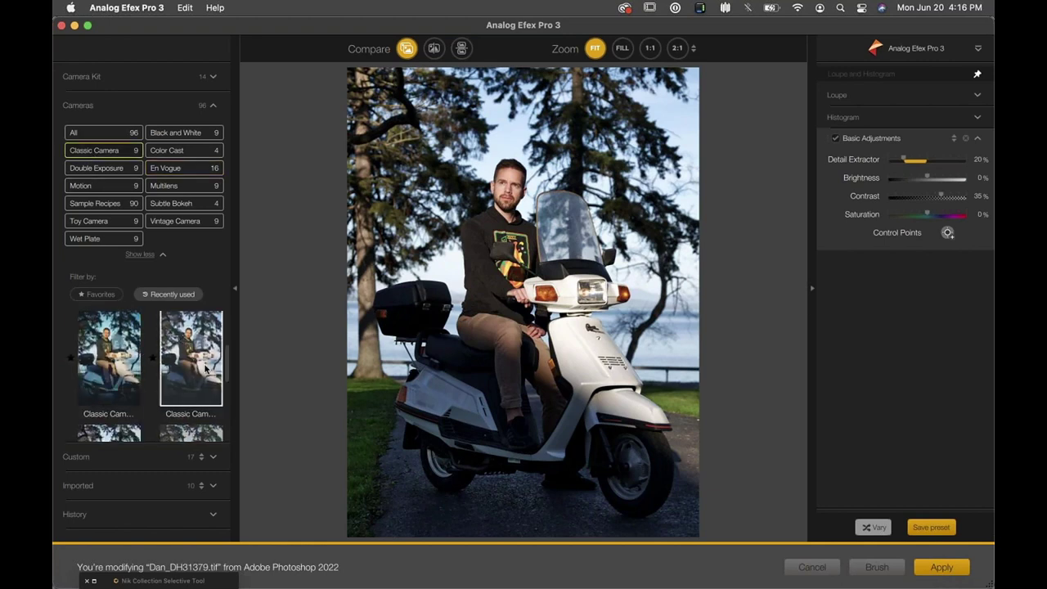
{"action": "scroll", "coordinate": [192, 384], "scroll_direction": "down", "scroll_amount": 5}
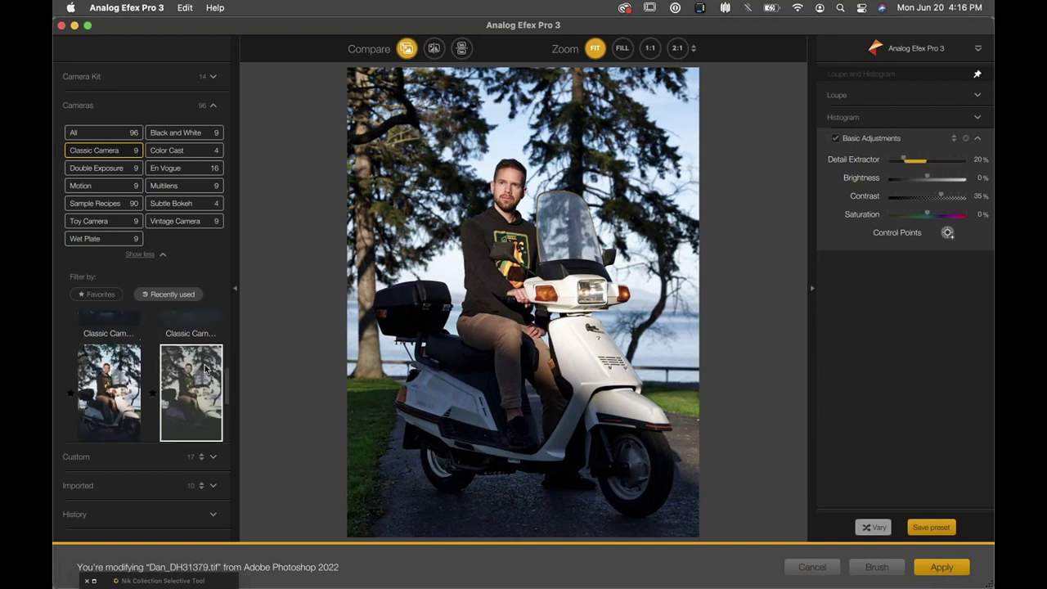
{"action": "left_click", "coordinate": [130, 393]}
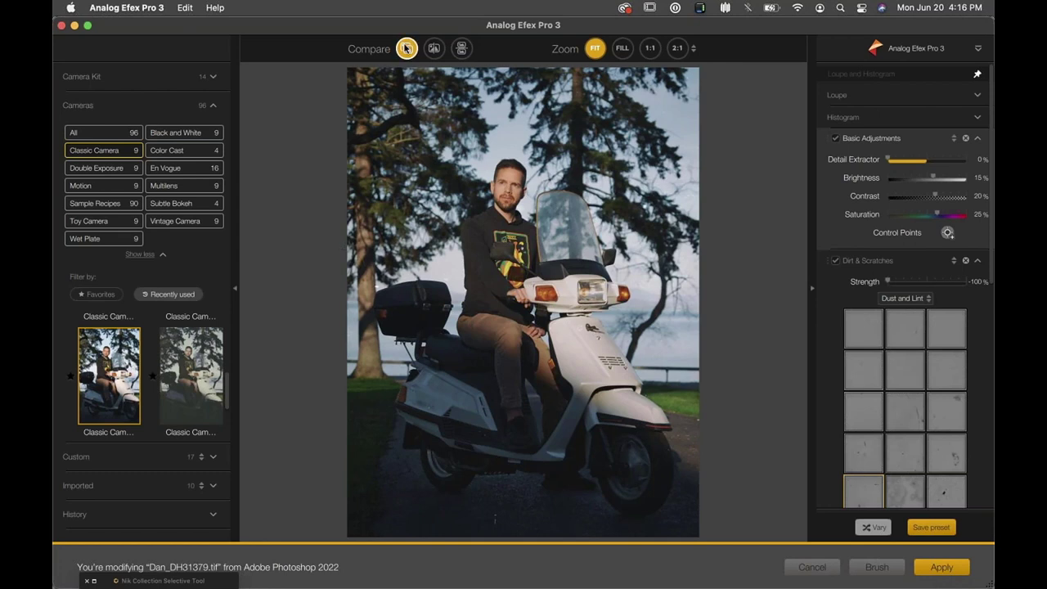
Step: Compare the scooter photo with and without the Classic Camera preset twice
{"action": "left_click", "coordinate": [407, 48]}
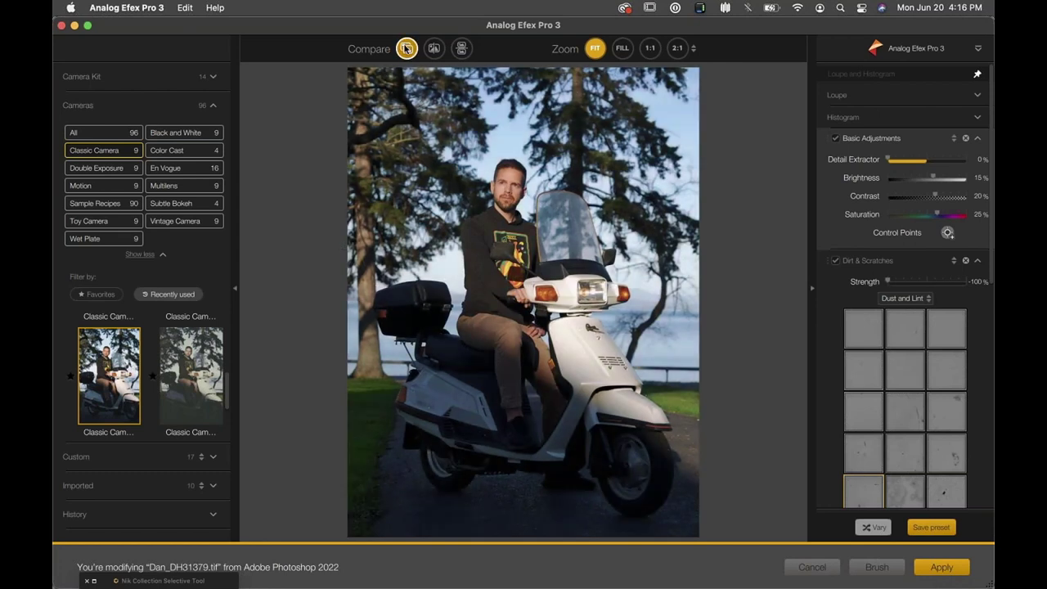
{"action": "left_click", "coordinate": [407, 48]}
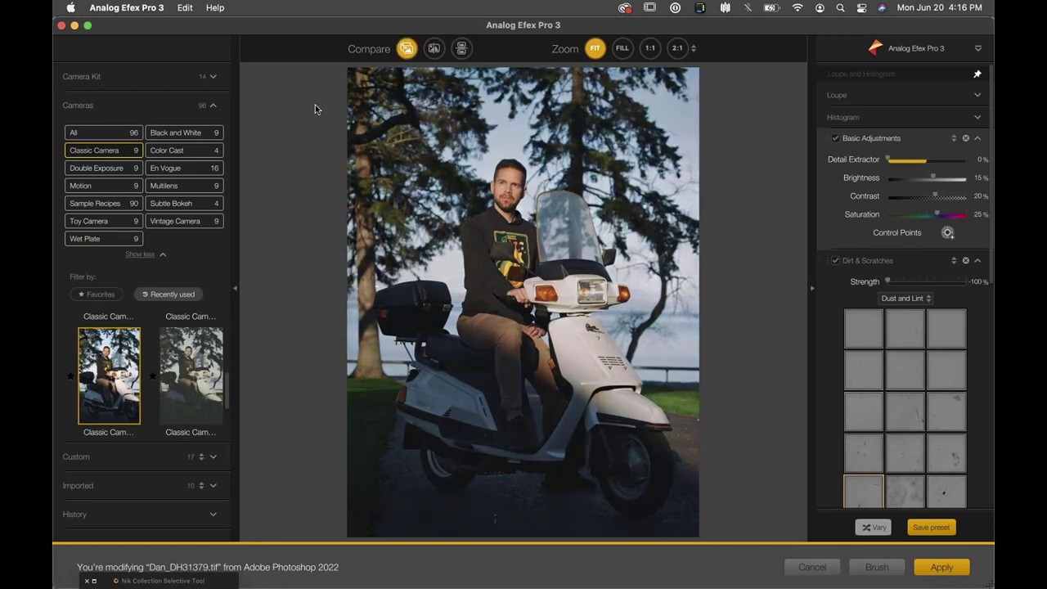
{"action": "left_click", "coordinate": [408, 50]}
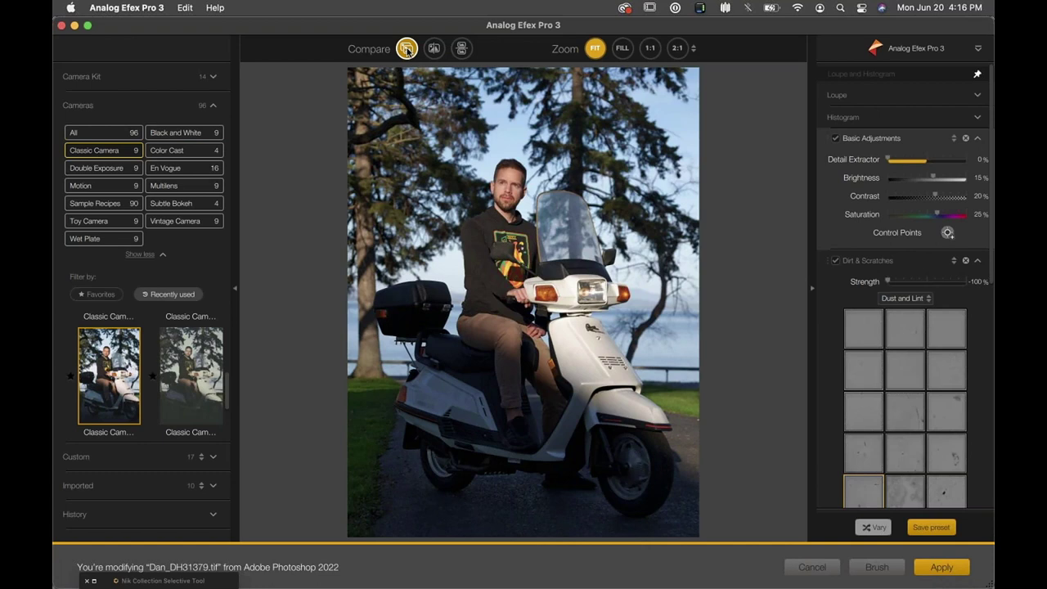
{"action": "left_click", "coordinate": [406, 50]}
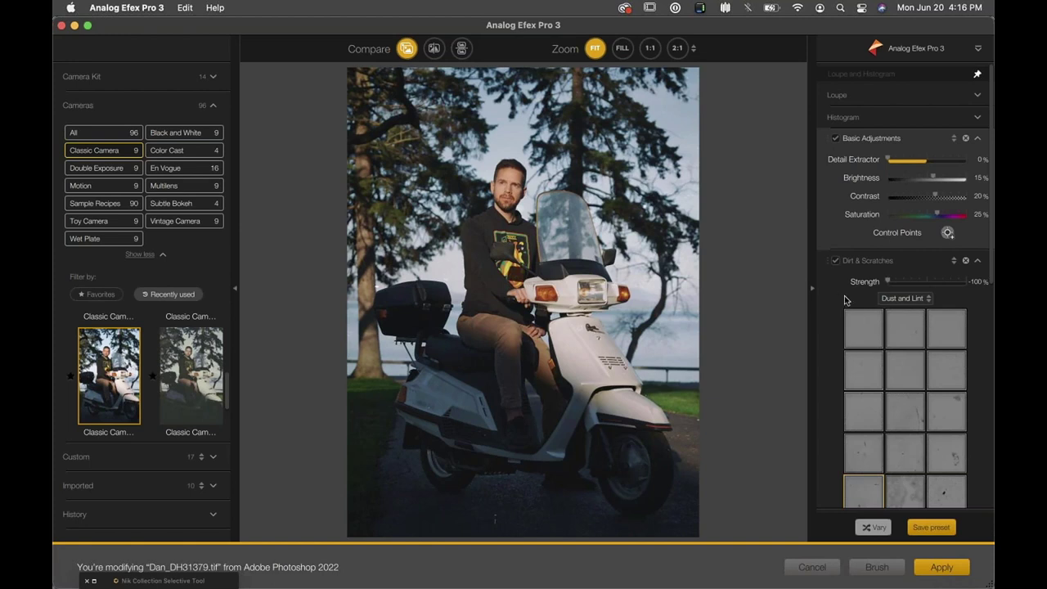
Step: Set the Dirt & Scratches strength to 38% and collapse the Basic Adjustments and Dirt & Scratches settings
{"action": "left_click_drag", "start_coordinate": [885, 284], "coordinate": [940, 282]}
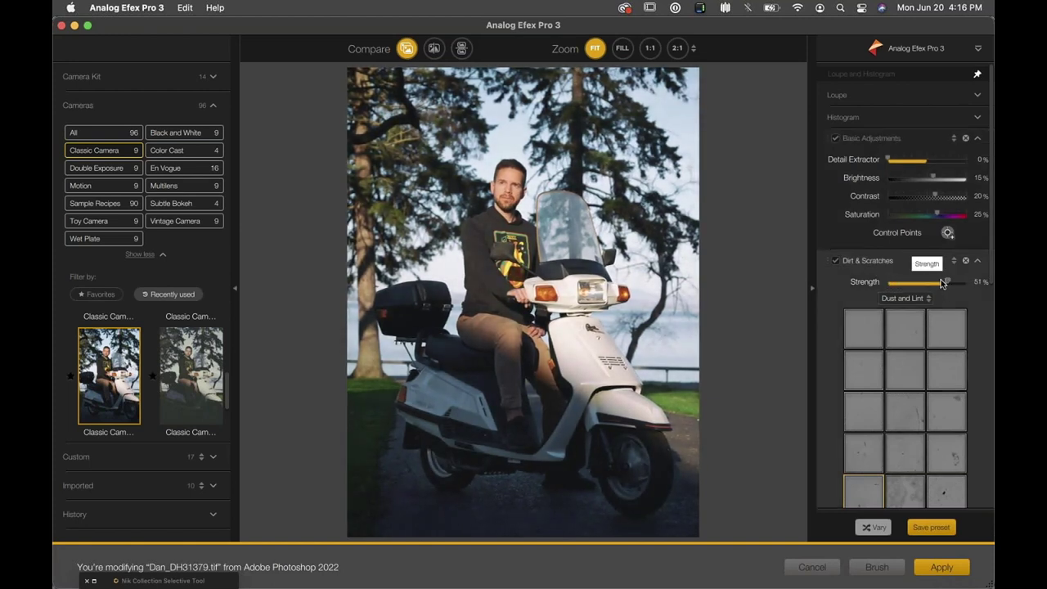
{"action": "left_click", "coordinate": [869, 140]}
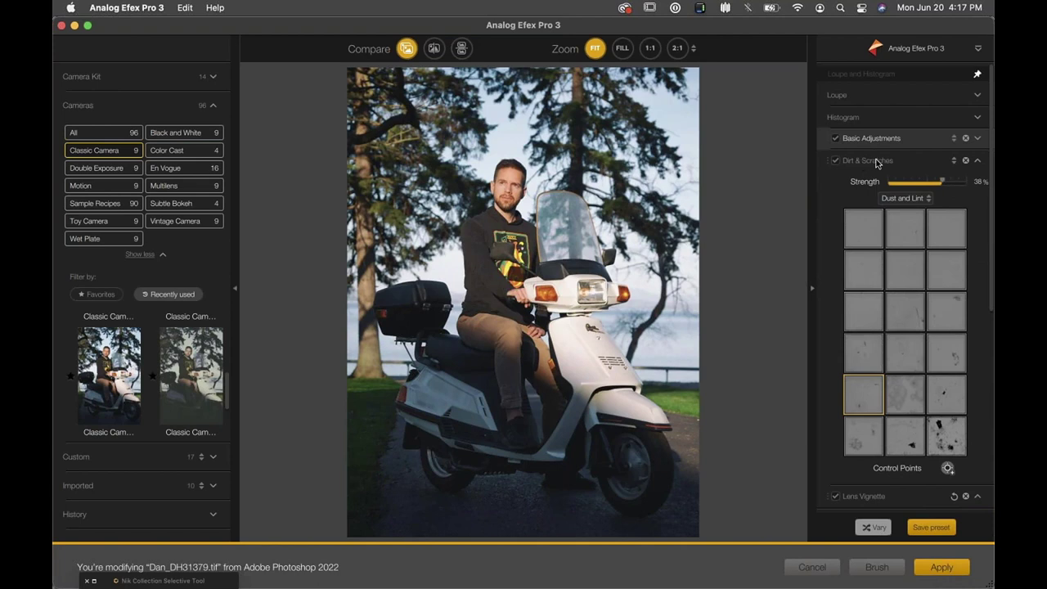
{"action": "left_click", "coordinate": [875, 162]}
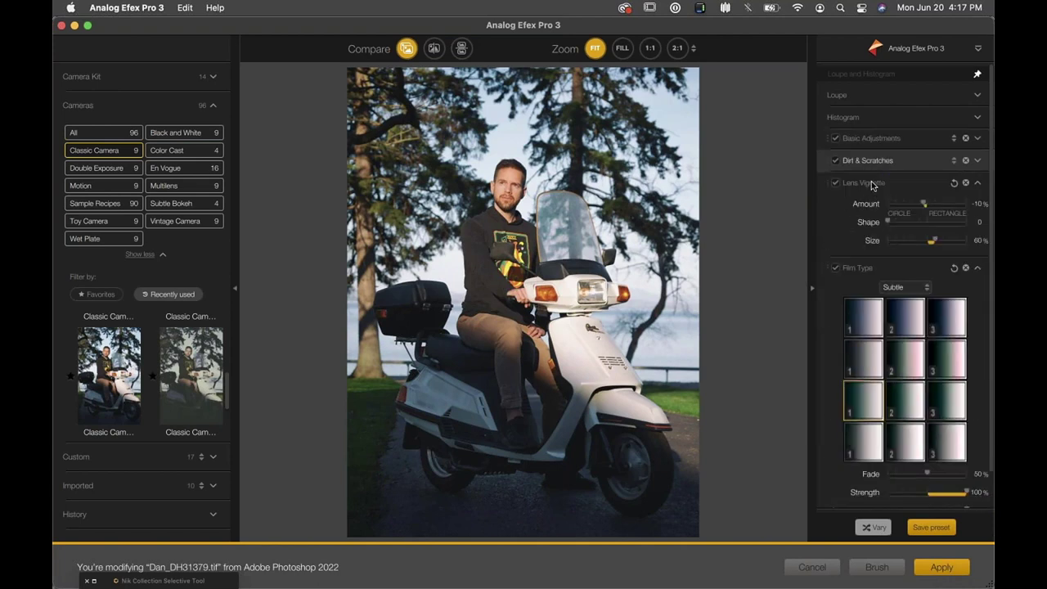
Step: Collapse the Lens Vignette and Film Type settings and show the list of Camera Kit filters
{"action": "left_click", "coordinate": [875, 182]}
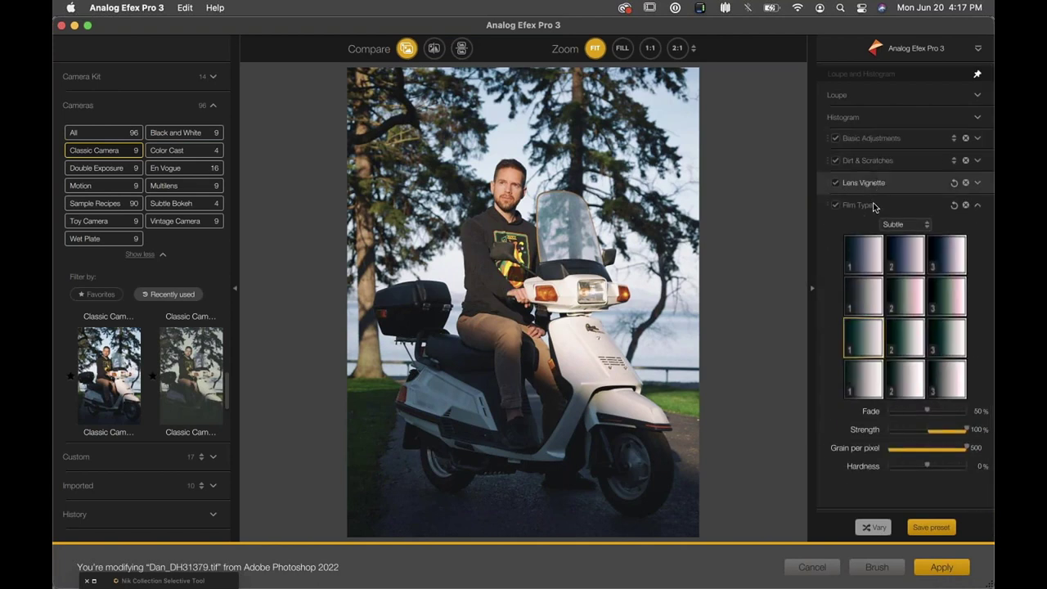
{"action": "left_click", "coordinate": [873, 205]}
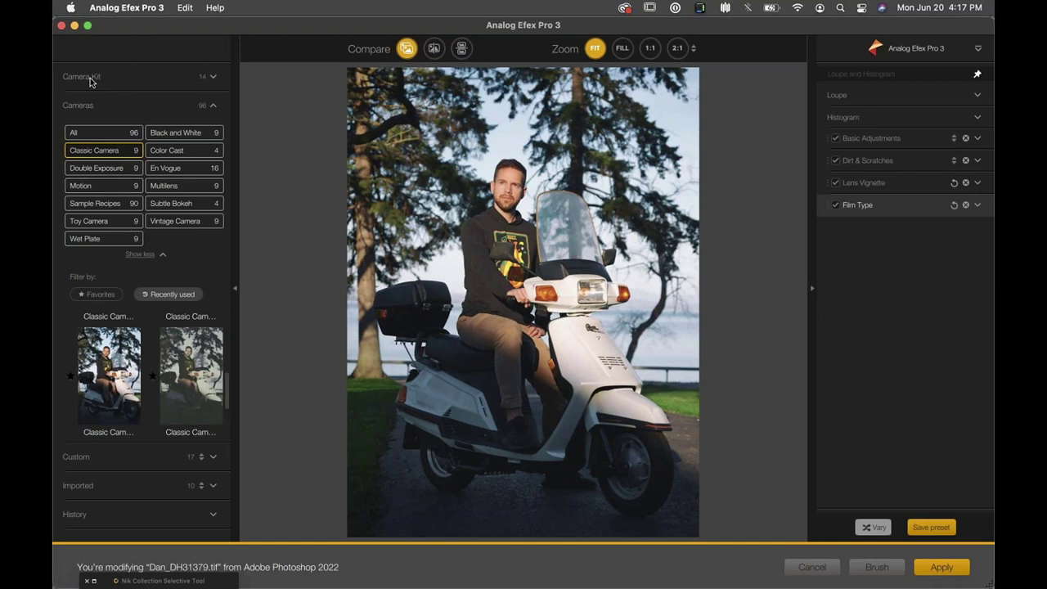
{"action": "left_click", "coordinate": [119, 78]}
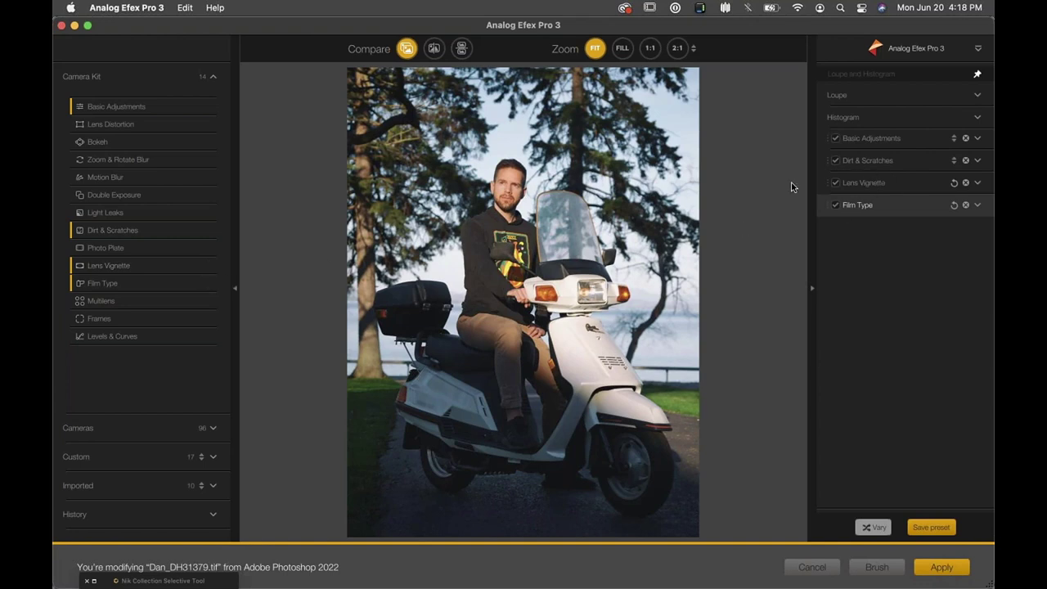
Step: Remove Film Type and add it back with its default settings, and remove Lens Vignette from the filter set
{"action": "left_click", "coordinate": [212, 285]}
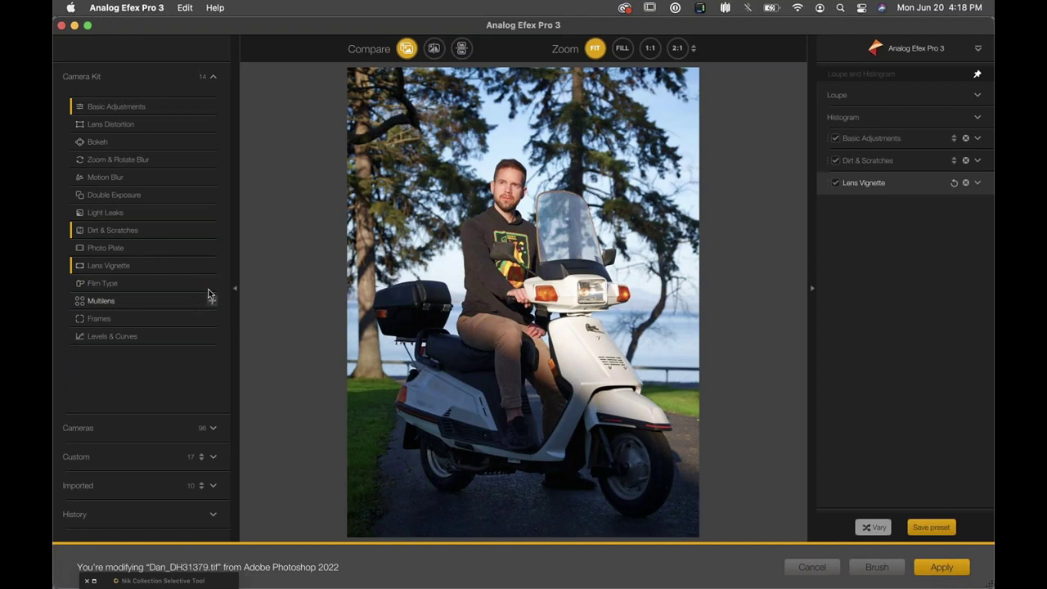
{"action": "left_click", "coordinate": [212, 283]}
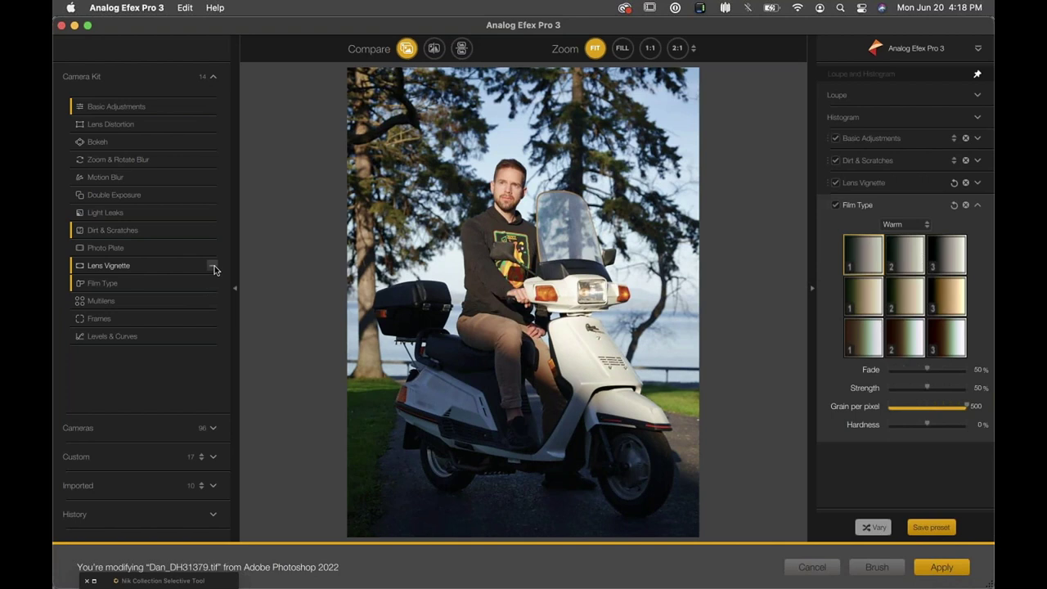
{"action": "left_click", "coordinate": [212, 266]}
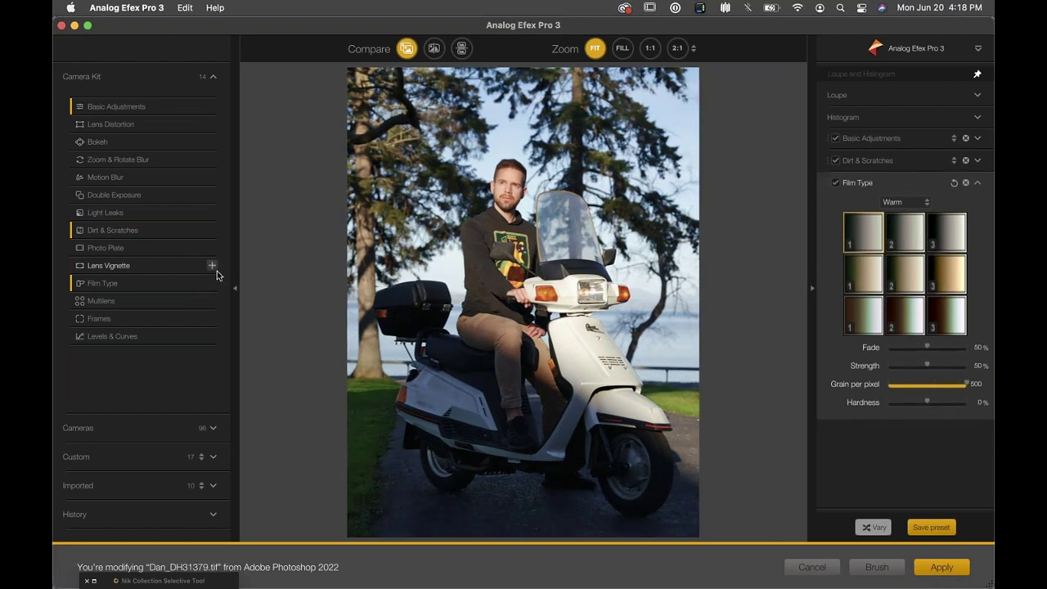
Step: Add the Light Leaks filter to the scooter photo and look through its settings
{"action": "left_click", "coordinate": [211, 213]}
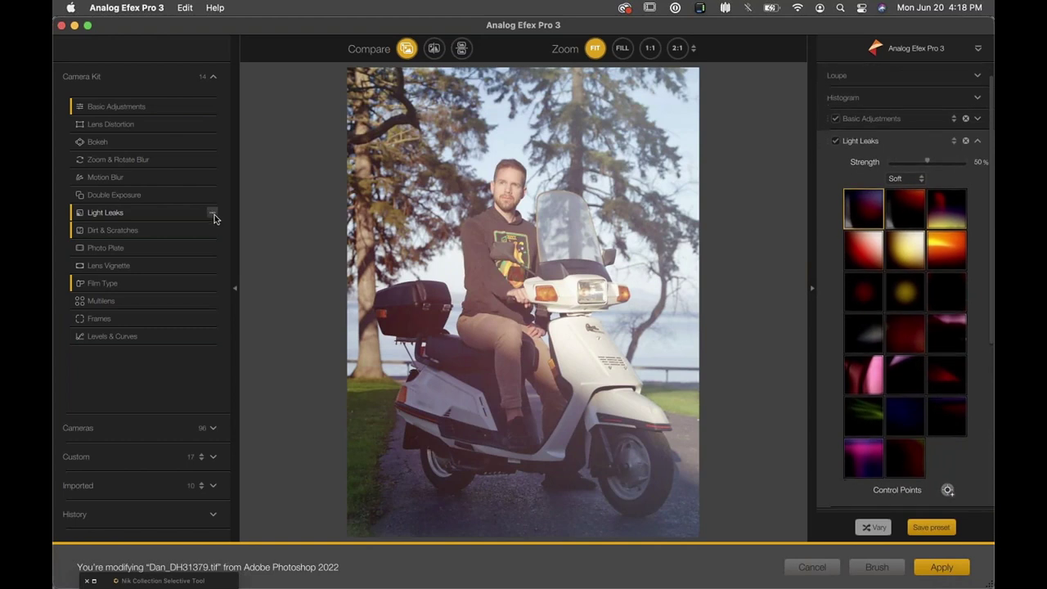
{"action": "left_click", "coordinate": [83, 229]}
{"action": "scroll", "coordinate": [920, 396], "scroll_direction": "down", "scroll_amount": 1}
{"action": "scroll", "coordinate": [920, 396], "scroll_direction": "down", "scroll_amount": 4}
{"action": "scroll", "coordinate": [920, 395], "scroll_direction": "up", "scroll_amount": 5}
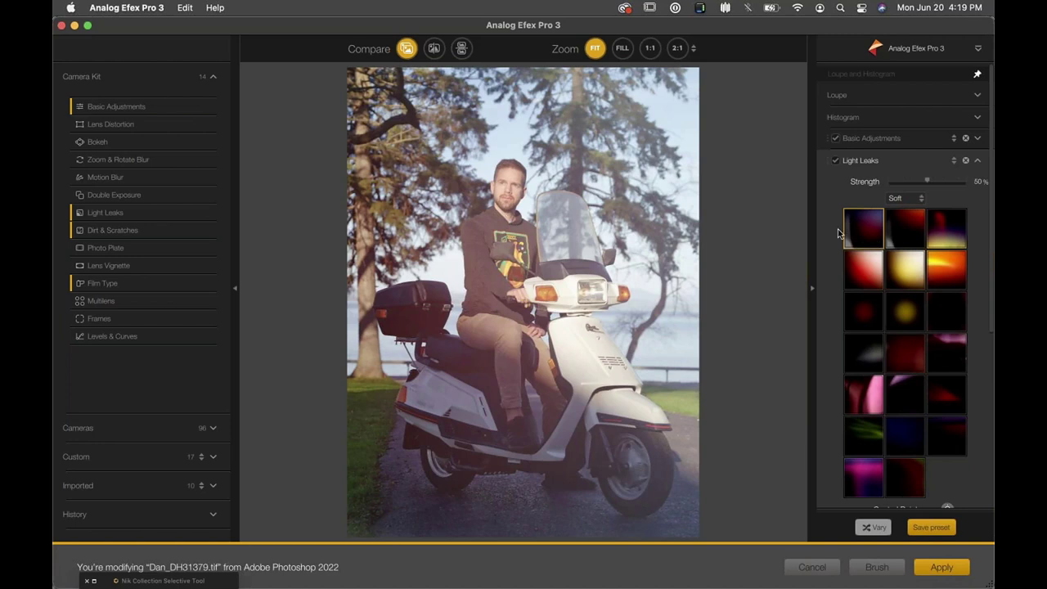
Step: View the Crisp light leak textures, switch to the Dynamic set, and try two streak textures from its fifth row
{"action": "left_click", "coordinate": [917, 200]}
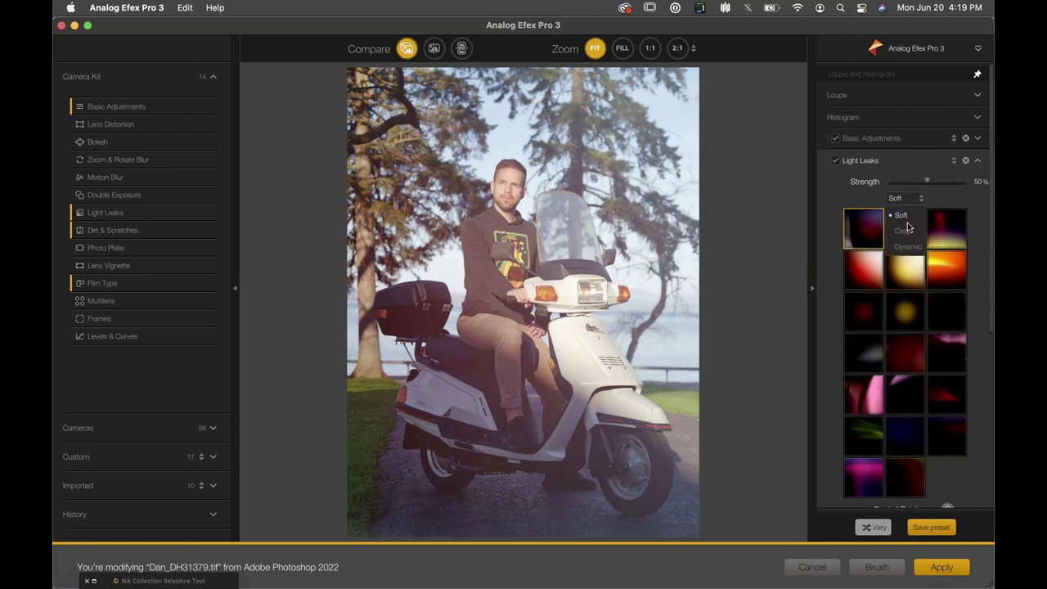
{"action": "left_click", "coordinate": [905, 231]}
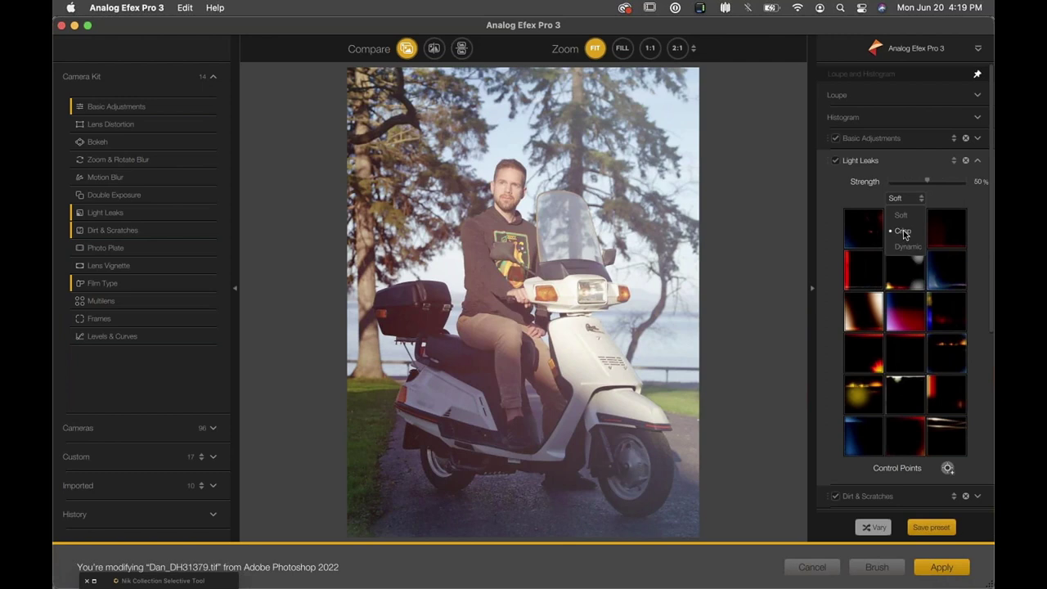
{"action": "left_click", "coordinate": [903, 246]}
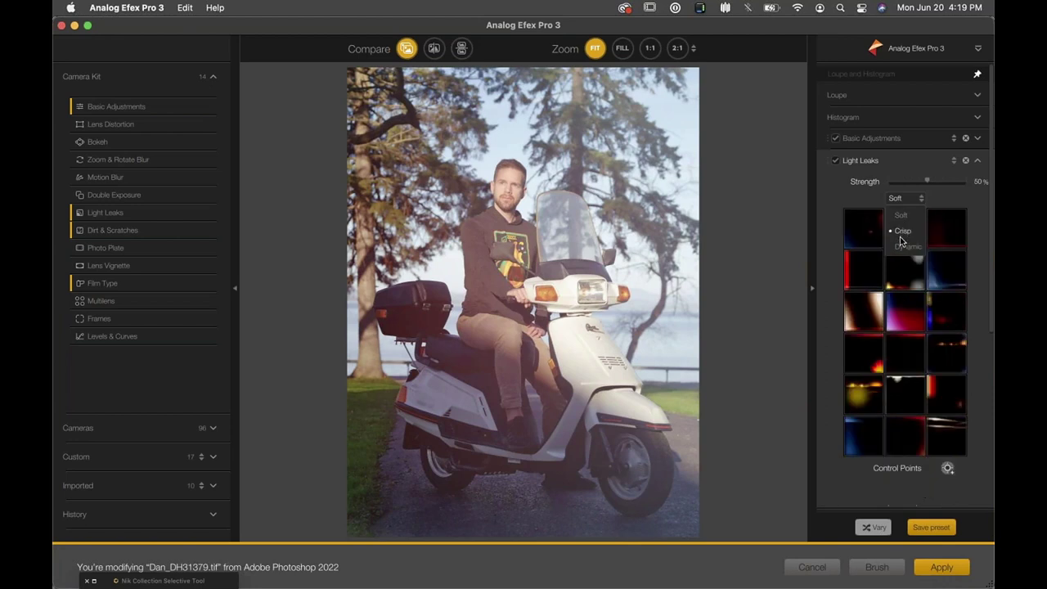
{"action": "left_click", "coordinate": [903, 247]}
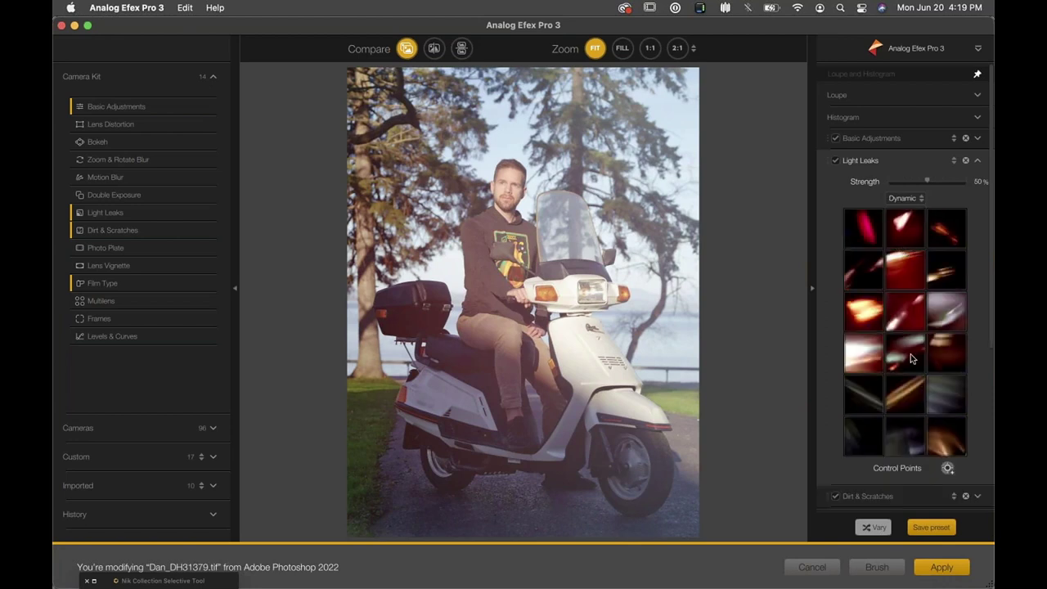
{"action": "left_click", "coordinate": [899, 401]}
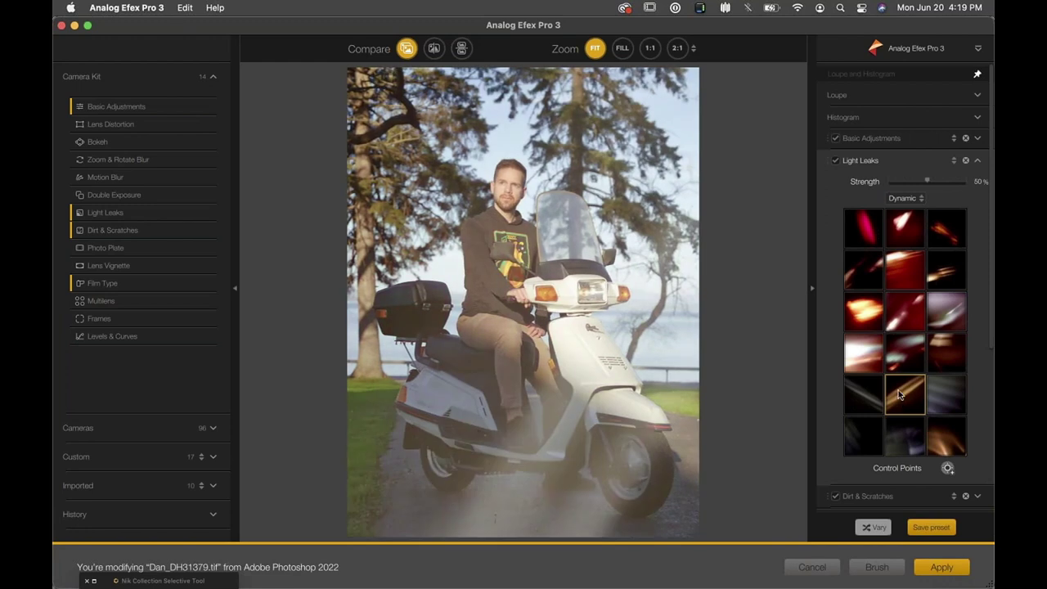
{"action": "left_click", "coordinate": [867, 398]}
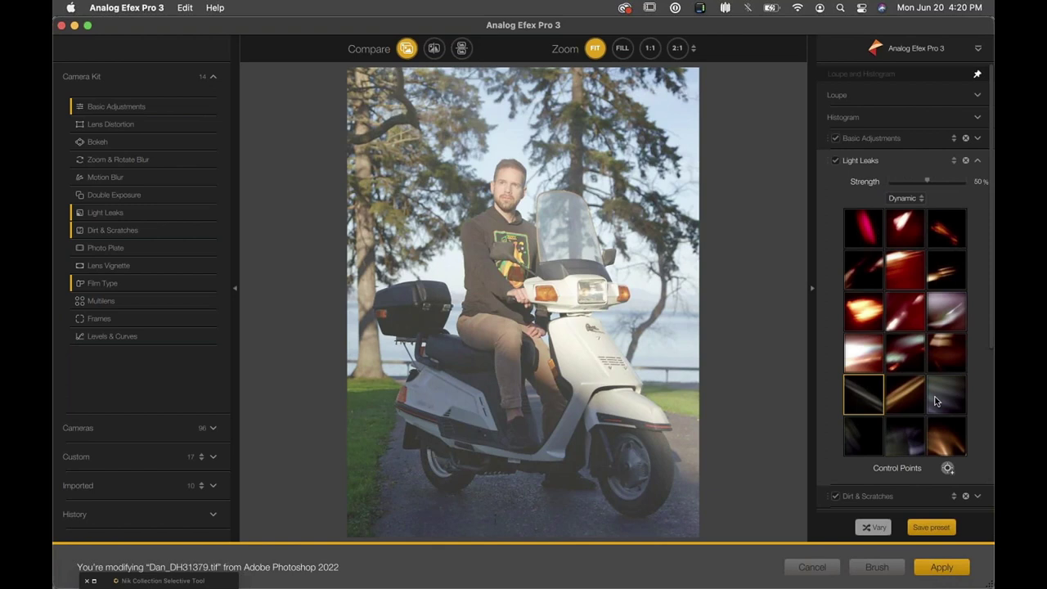
Step: Apply the orange streak at the end of the Dynamic textures' first row, position it near the scooter's rear wheel, and set its strength to 65%
{"action": "left_click", "coordinate": [937, 234]}
{"action": "mouse_move", "coordinate": [522, 311]}
{"action": "left_click_drag", "start_coordinate": [523, 311], "coordinate": [500, 419]}
{"action": "left_click_drag", "start_coordinate": [487, 476], "coordinate": [454, 497]}
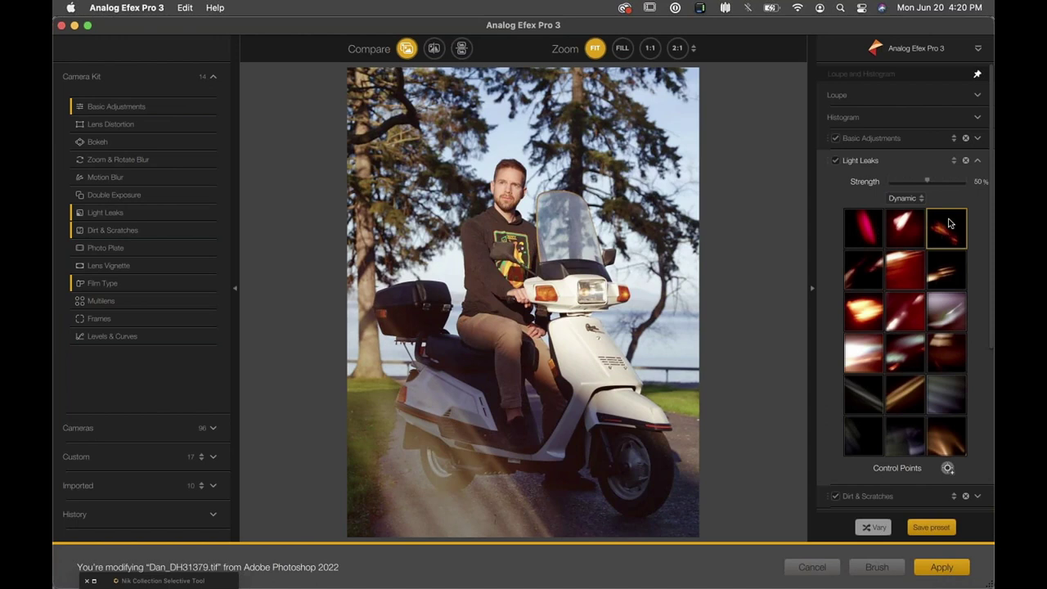
{"action": "mouse_move", "coordinate": [927, 183]}
{"action": "left_mouse_down"}
{"action": "mouse_move", "coordinate": [916, 183]}
{"action": "mouse_move", "coordinate": [939, 189]}
{"action": "left_mouse_up"}
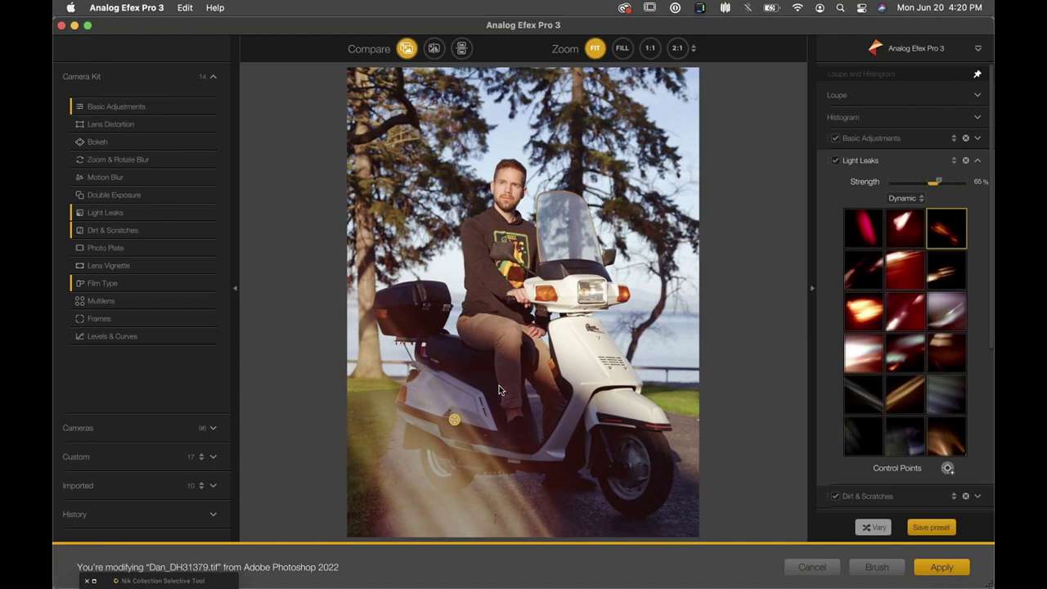
Step: Compare the scooter photo with and without Light Leaks several times, leaving the effect on and its settings expanded
{"action": "left_click", "coordinate": [835, 163]}
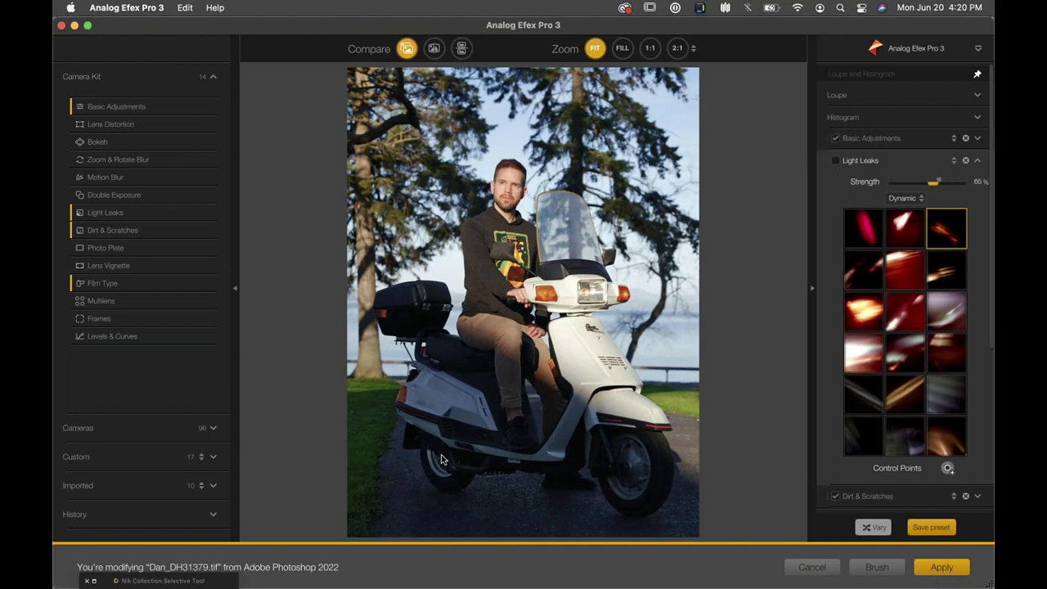
{"action": "left_click", "coordinate": [836, 162]}
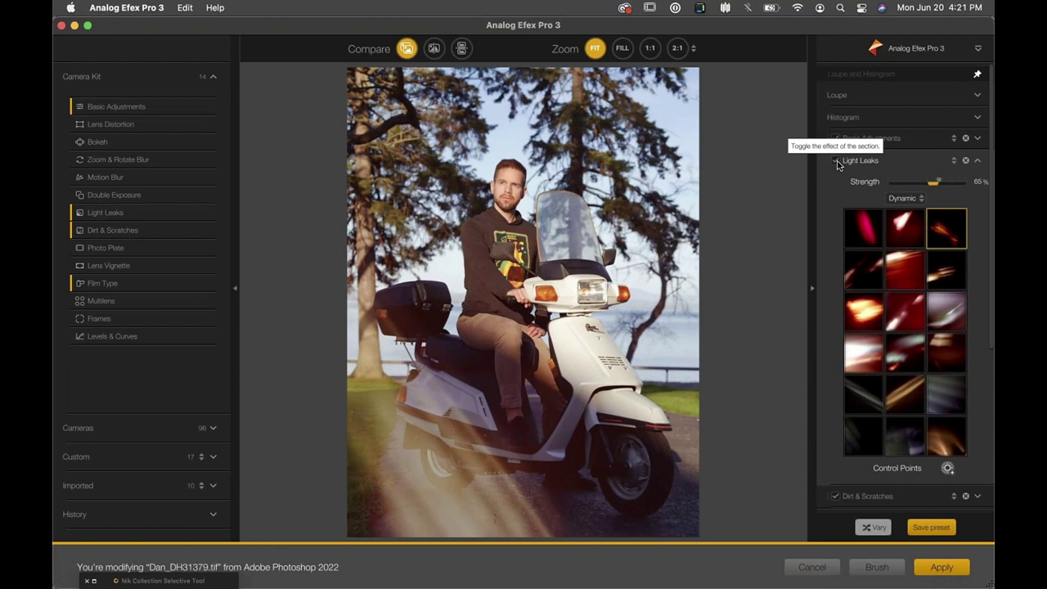
{"action": "left_click", "coordinate": [835, 163]}
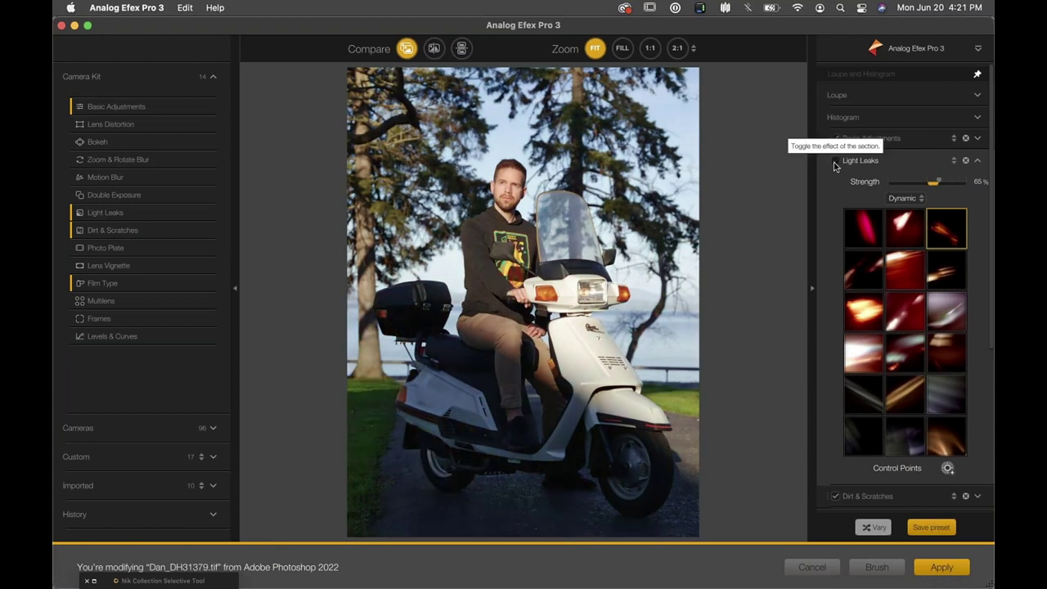
{"action": "left_click", "coordinate": [835, 163]}
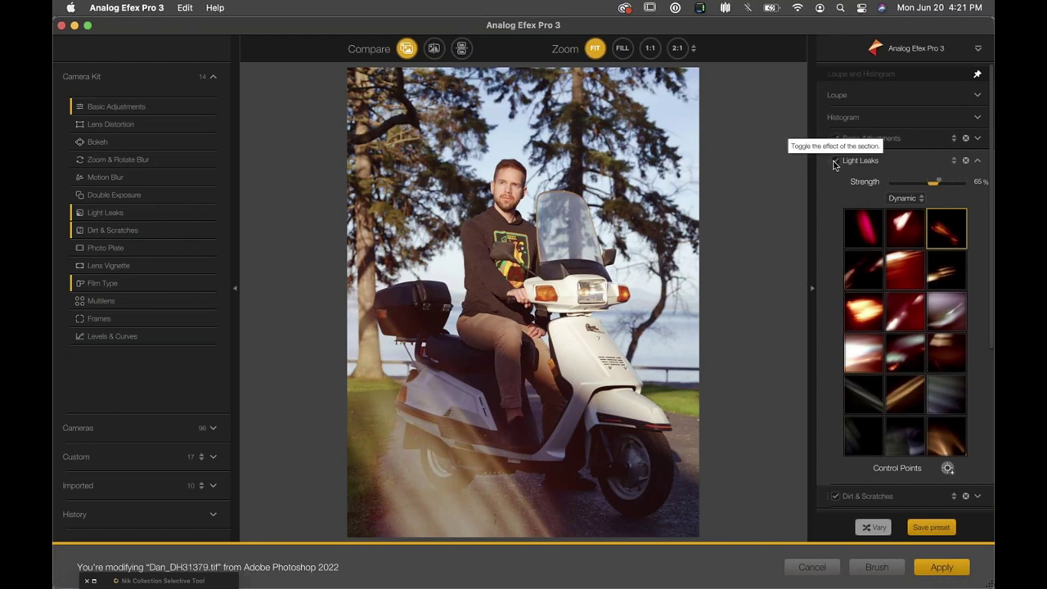
{"action": "left_click", "coordinate": [834, 163]}
{"action": "left_click", "coordinate": [833, 163]}
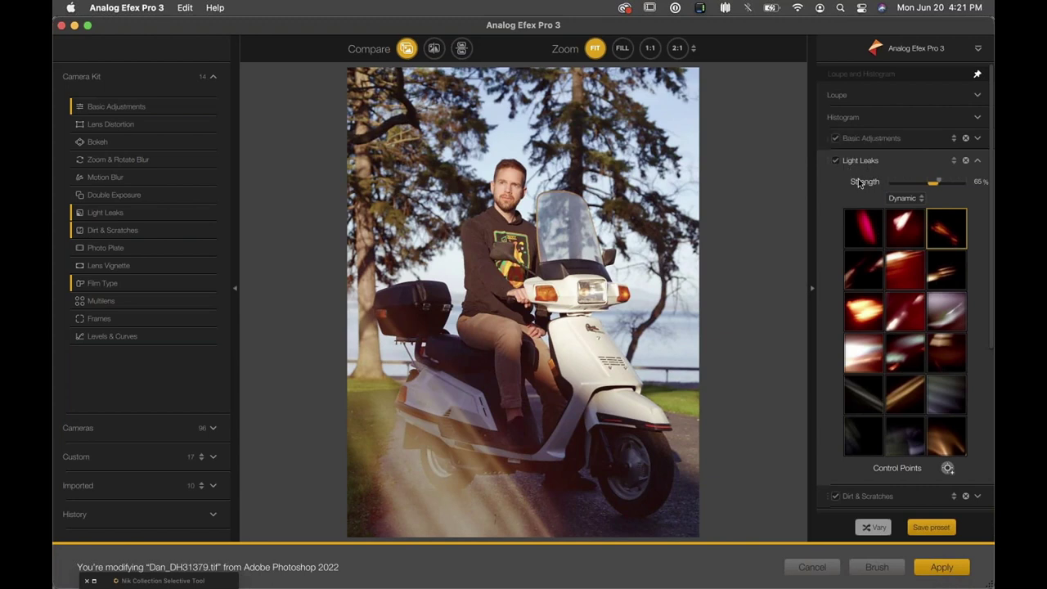
{"action": "left_click", "coordinate": [834, 162]}
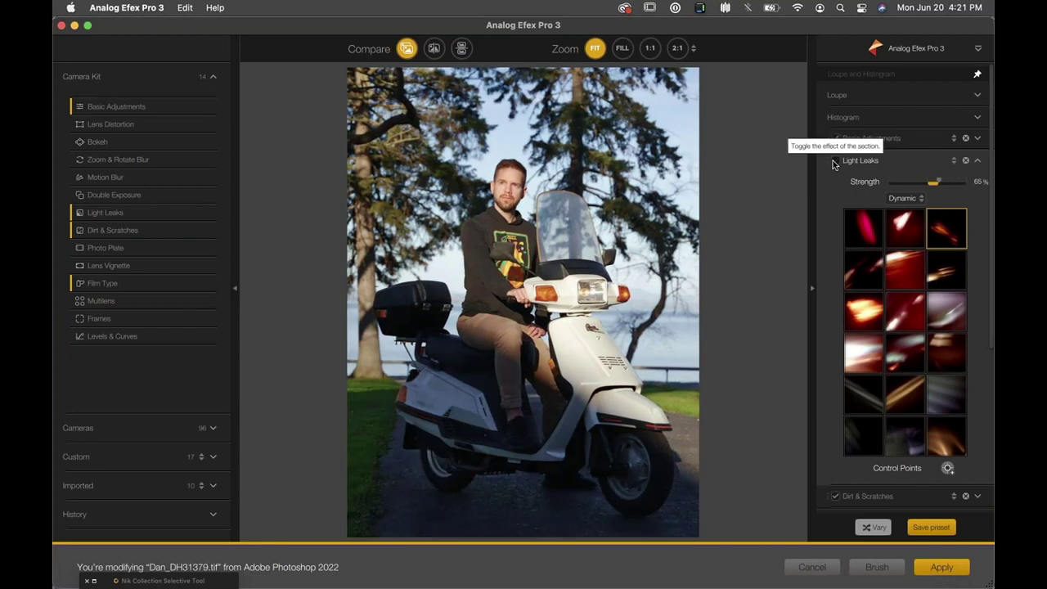
{"action": "left_click", "coordinate": [832, 160]}
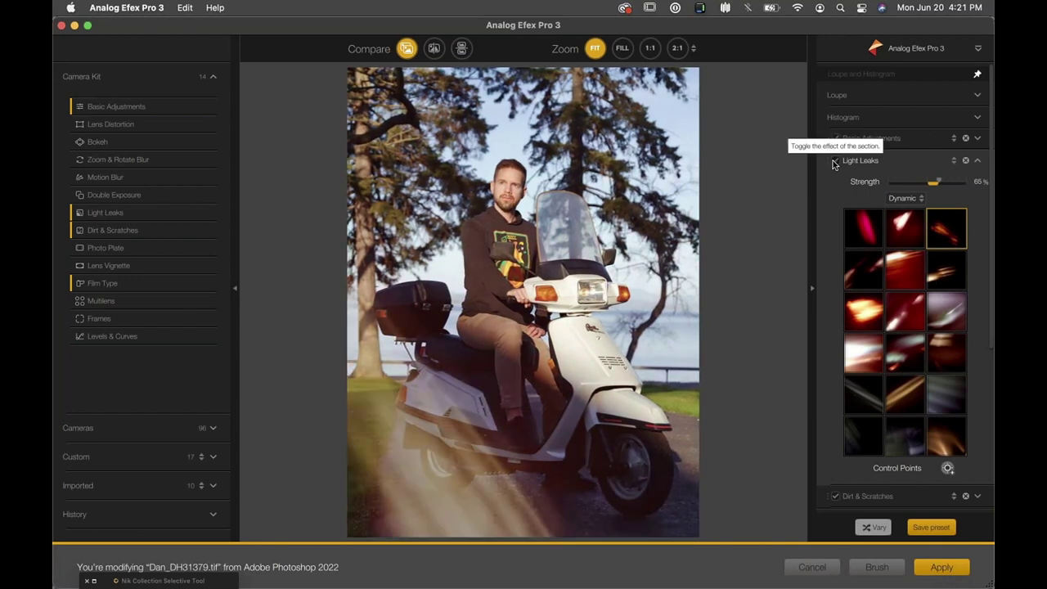
{"action": "left_click", "coordinate": [833, 160]}
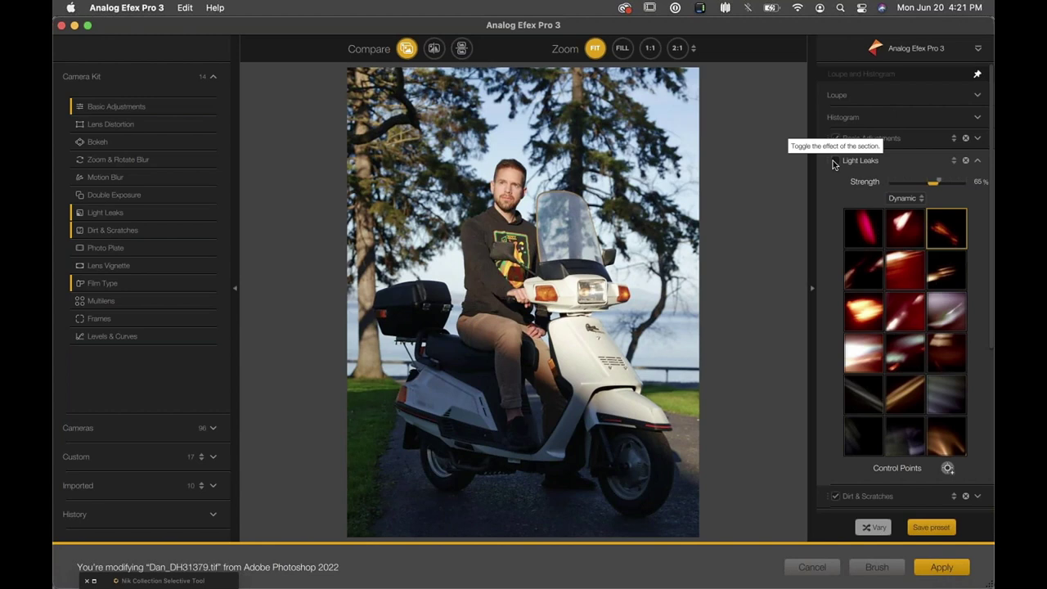
{"action": "left_click", "coordinate": [833, 160]}
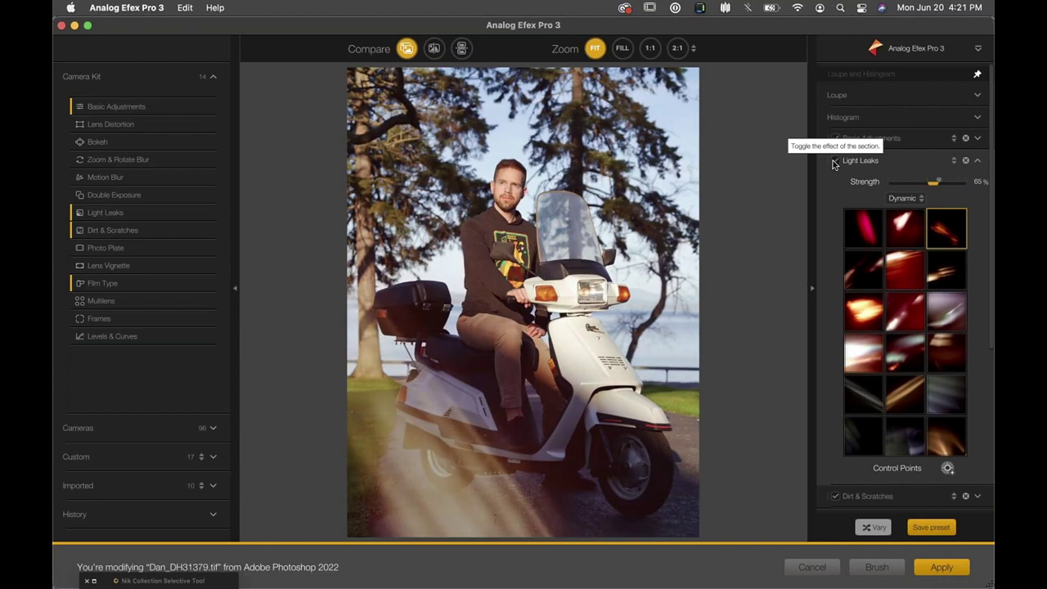
{"action": "left_click", "coordinate": [832, 160]}
{"action": "left_click", "coordinate": [833, 160]}
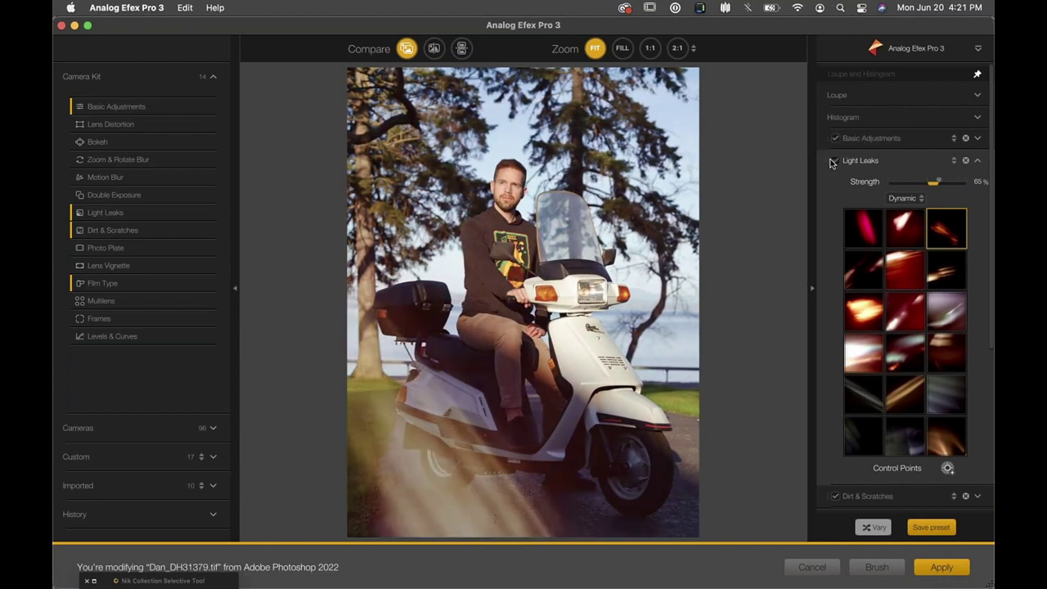
{"action": "left_click", "coordinate": [831, 162]}
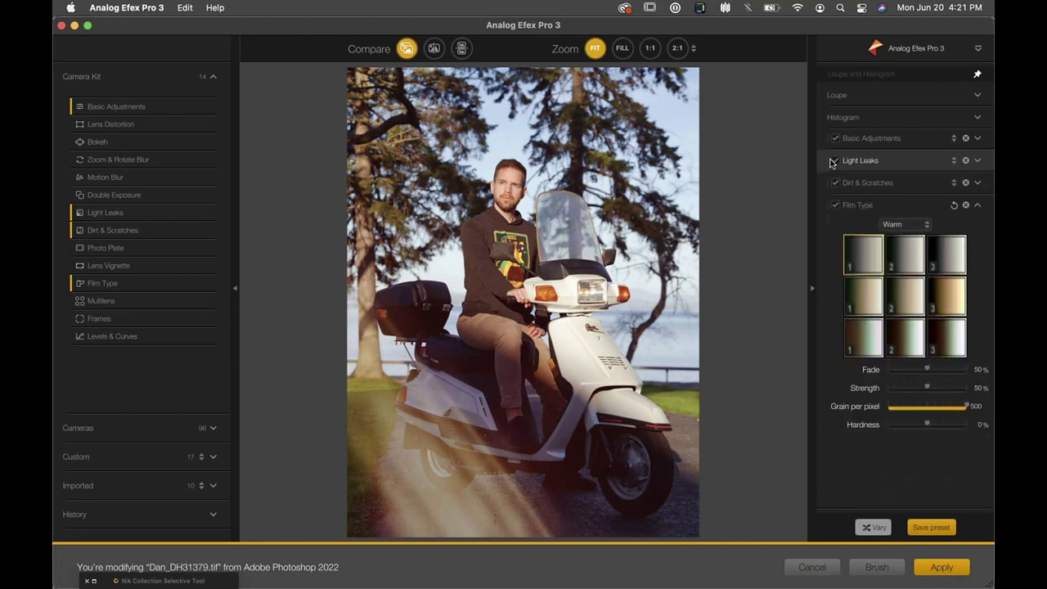
{"action": "left_click", "coordinate": [832, 162]}
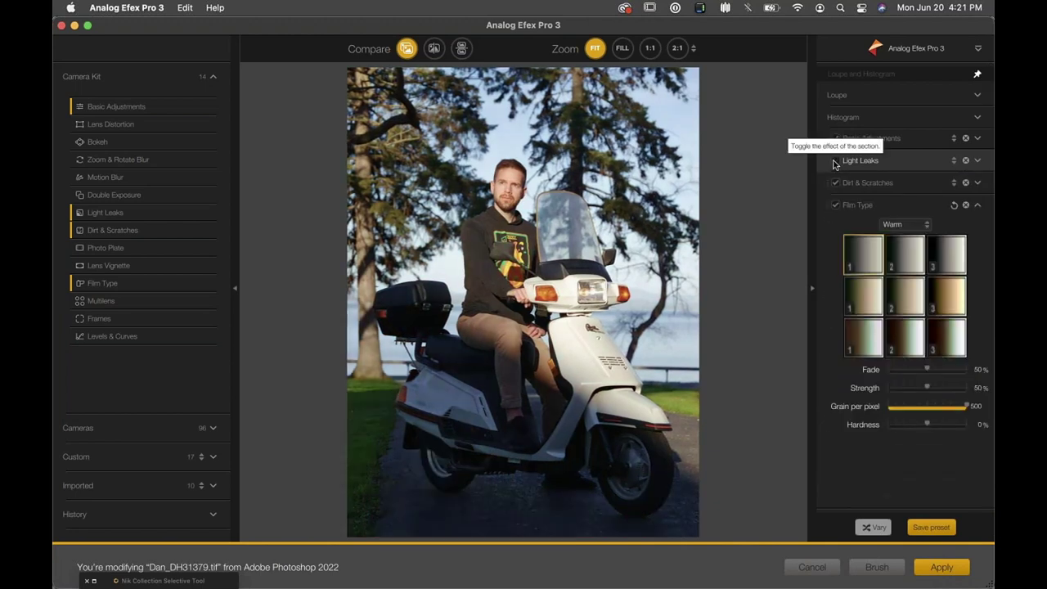
{"action": "left_click", "coordinate": [833, 163]}
{"action": "left_click", "coordinate": [874, 160]}
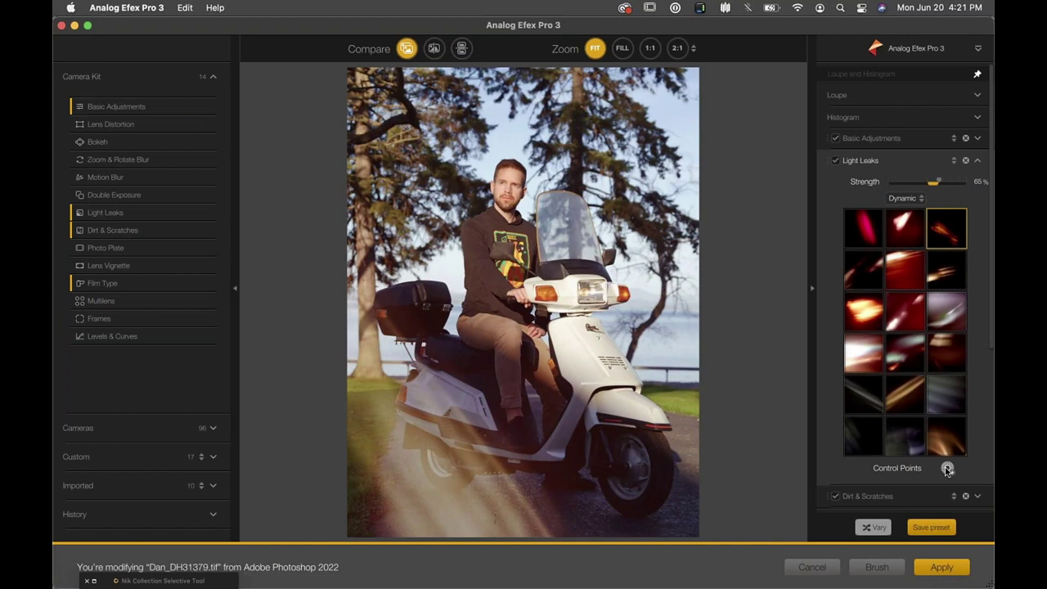
Step: Add Light Leaks control points on the man's face and on the treetop above him, and reselect the face point
{"action": "scroll", "coordinate": [947, 469], "scroll_direction": "down", "scroll_amount": 5}
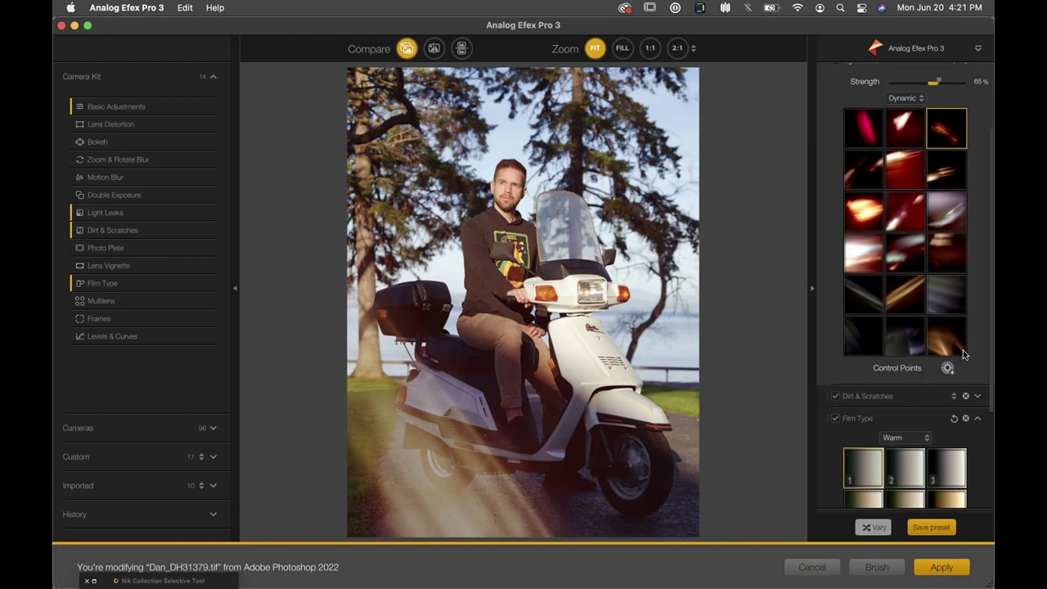
{"action": "scroll", "coordinate": [922, 298], "scroll_direction": "up", "scroll_amount": 2}
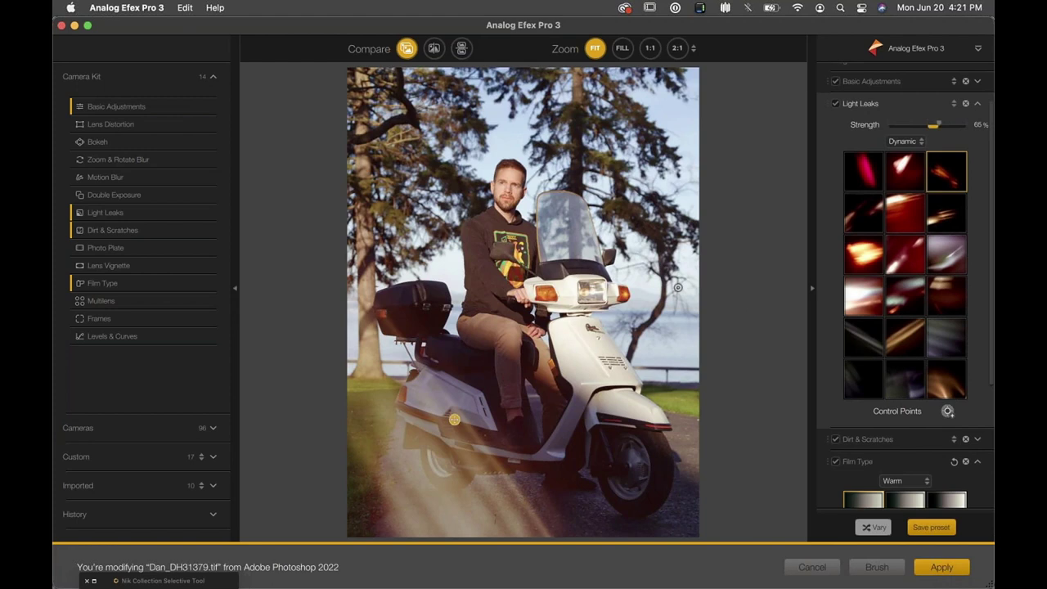
{"action": "left_click", "coordinate": [946, 412]}
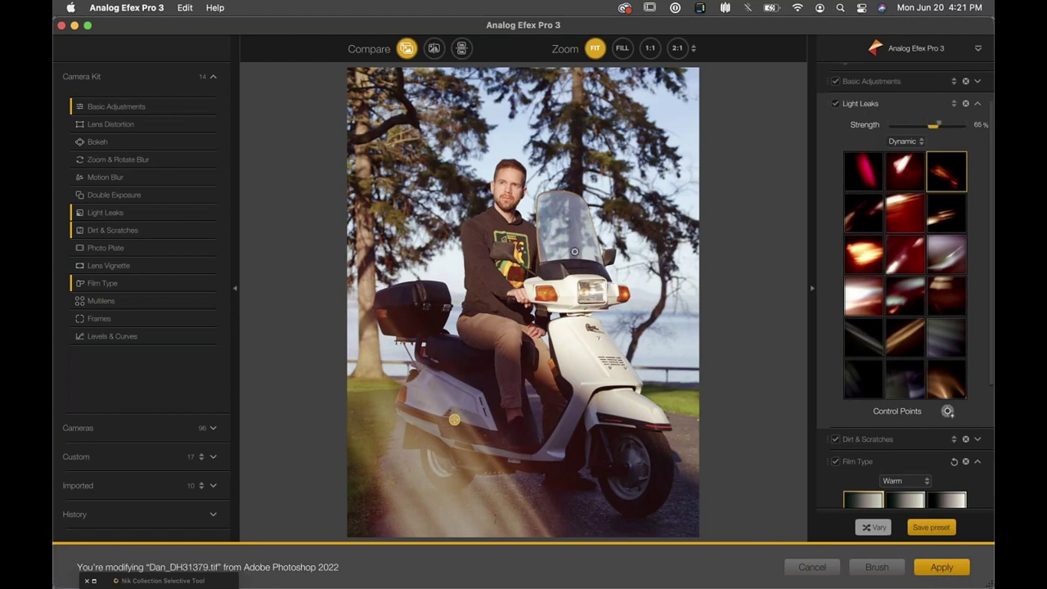
{"action": "left_click", "coordinate": [508, 180]}
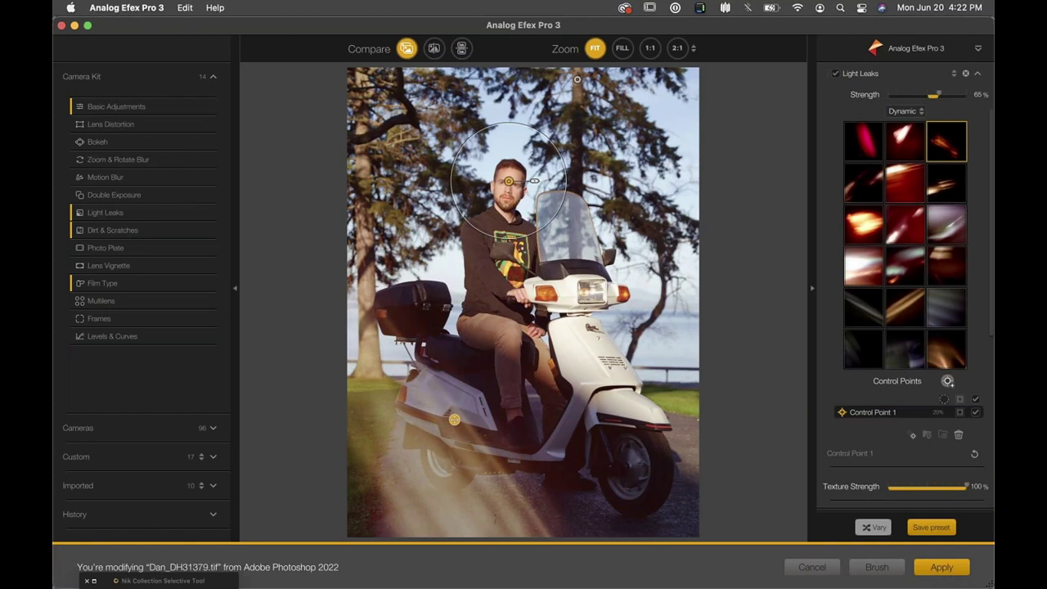
{"action": "left_click", "coordinate": [577, 79]}
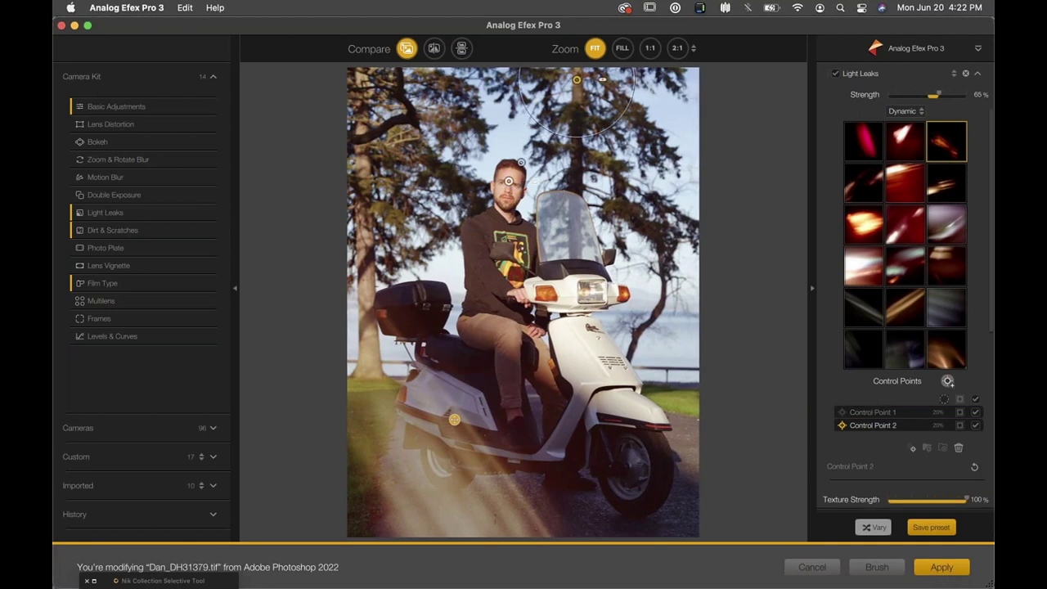
{"action": "left_click", "coordinate": [508, 183]}
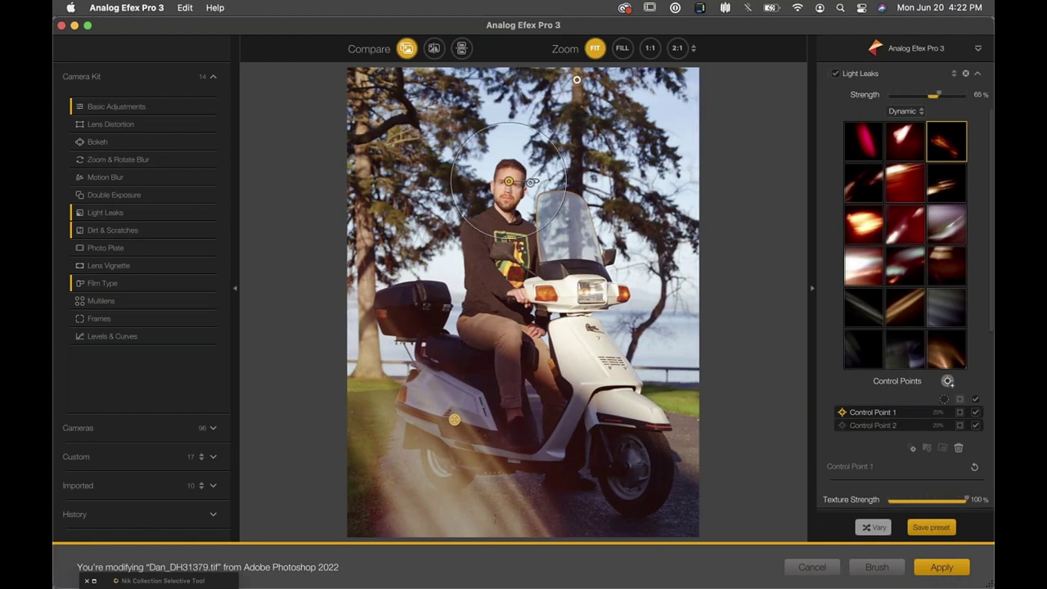
Step: Shrink the face control point's radius to 14% and set its Texture Strength to 0%
{"action": "left_click_drag", "start_coordinate": [536, 183], "coordinate": [531, 183]}
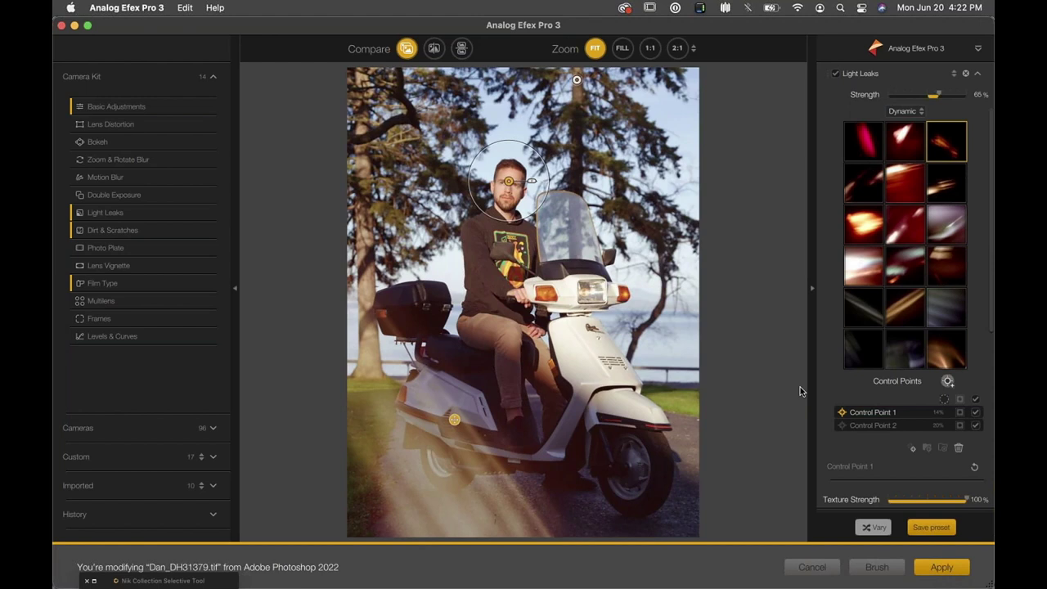
{"action": "scroll", "coordinate": [857, 439], "scroll_direction": "down", "scroll_amount": 3}
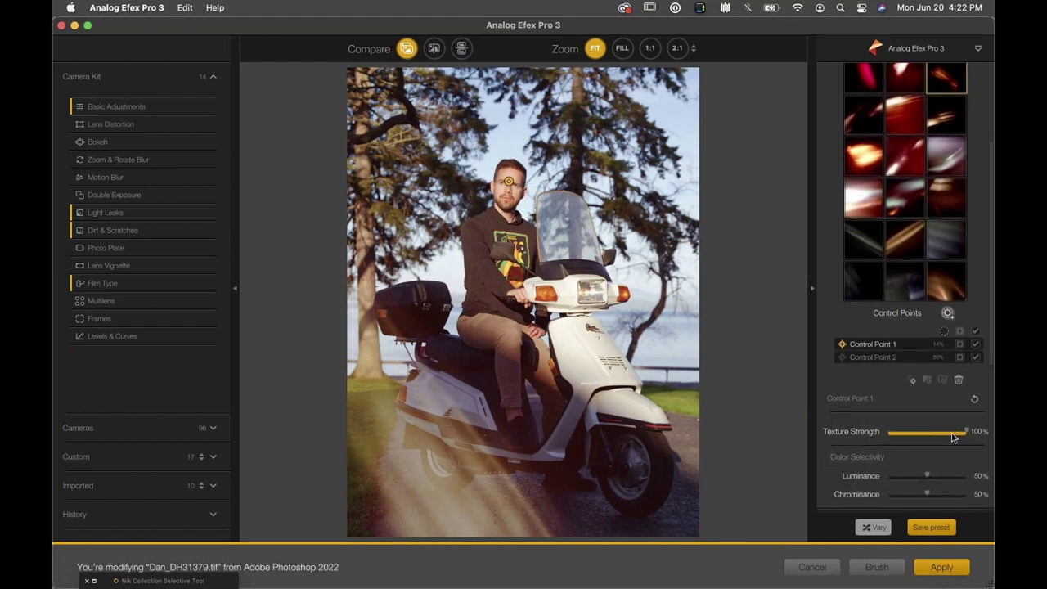
{"action": "left_click_drag", "start_coordinate": [967, 432], "coordinate": [810, 411]}
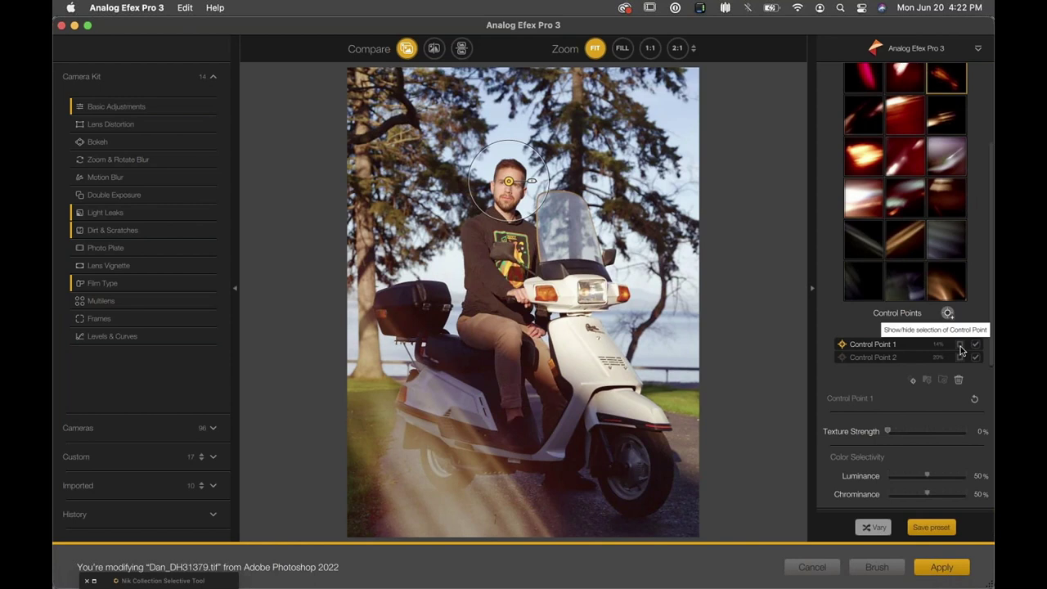
Step: Rename the Light Leaks control point on the man's face to Face
{"action": "double_click", "coordinate": [869, 349]}
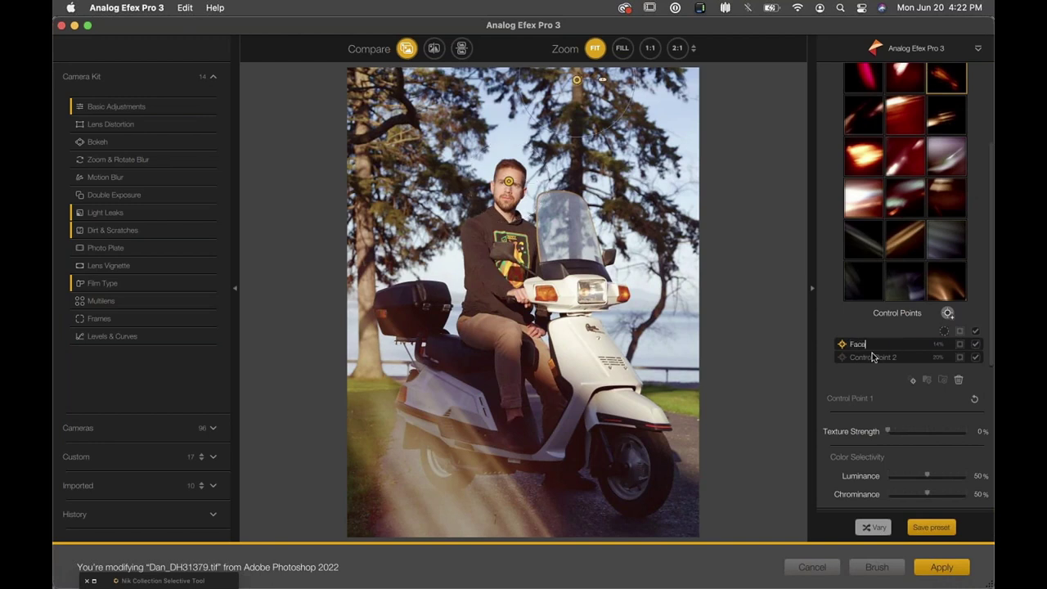
{"action": "key", "text": "Return"}
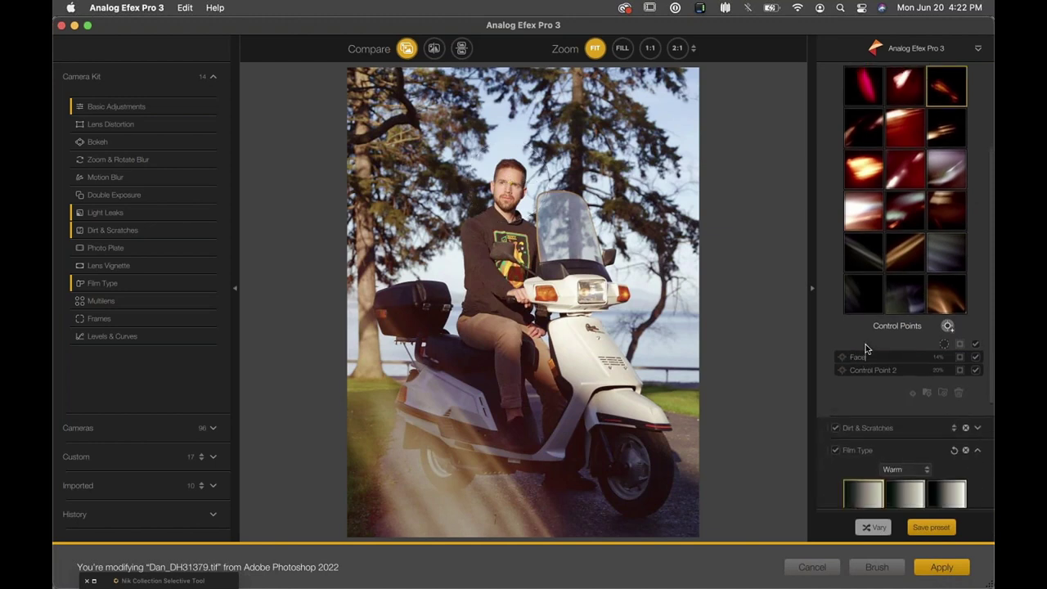
{"action": "scroll", "coordinate": [867, 349], "scroll_direction": "up", "scroll_amount": 3}
{"action": "double_click", "coordinate": [893, 448]}
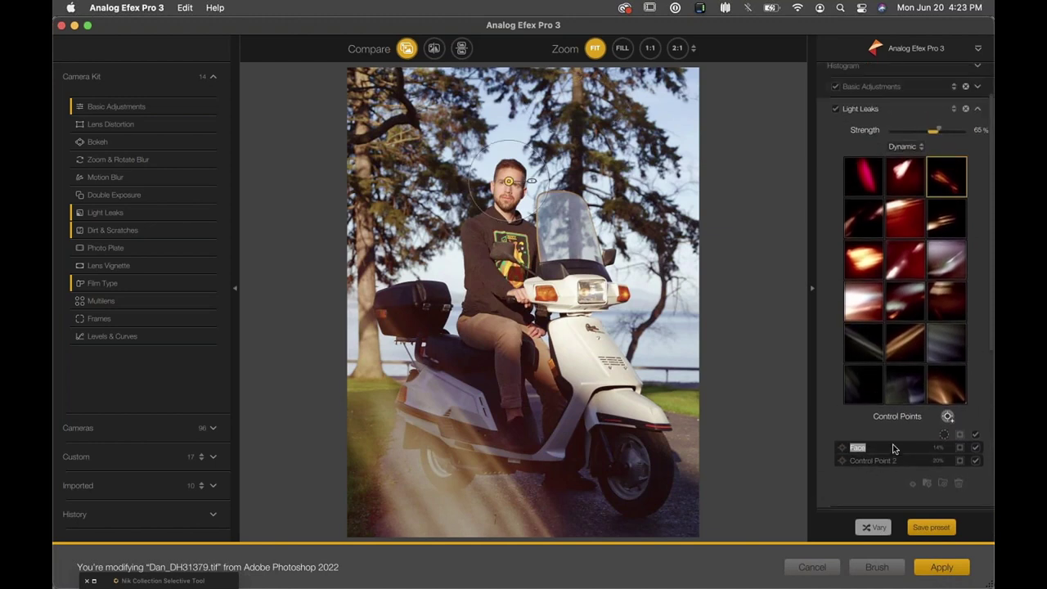
Step: Show the Face control point's selection mask and enlarge the point's radius to about 16%
{"action": "left_click", "coordinate": [960, 450]}
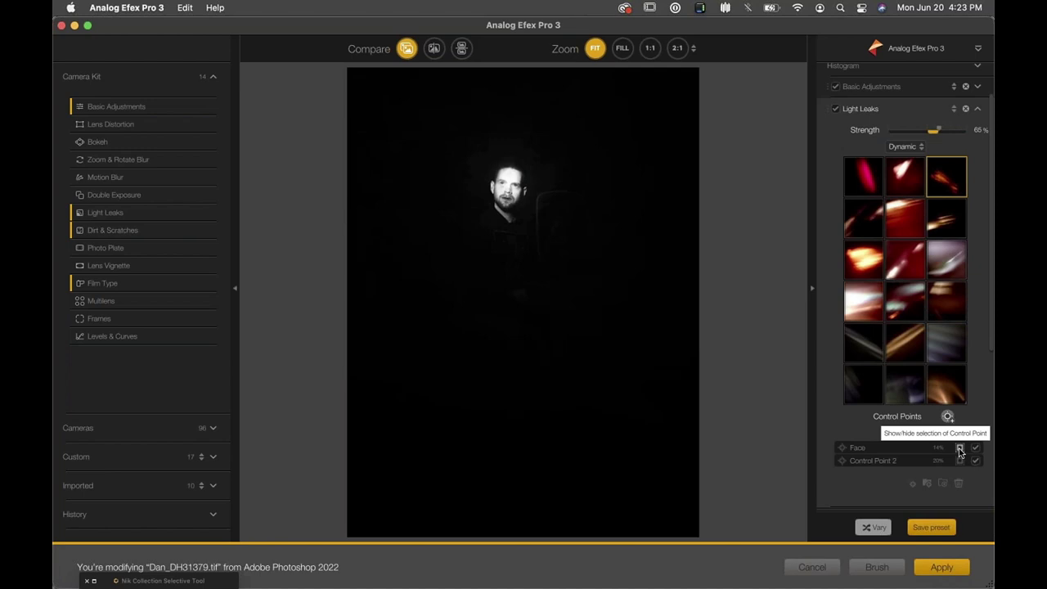
{"action": "left_click", "coordinate": [875, 448]}
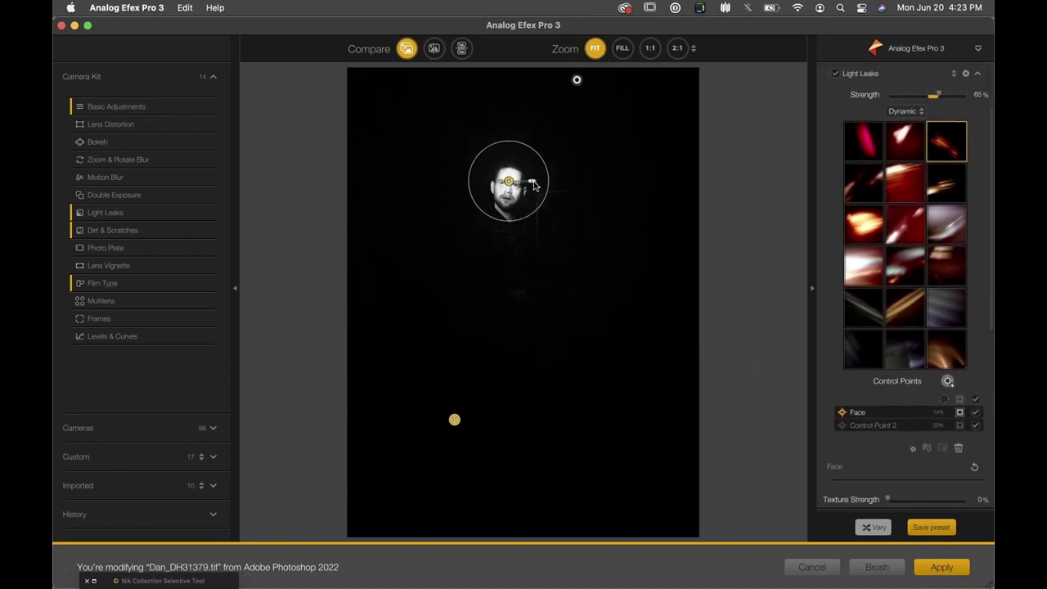
{"action": "mouse_move", "coordinate": [545, 167]}
{"action": "left_mouse_down"}
{"action": "mouse_move", "coordinate": [694, 170]}
{"action": "mouse_move", "coordinate": [555, 163]}
{"action": "left_mouse_up"}
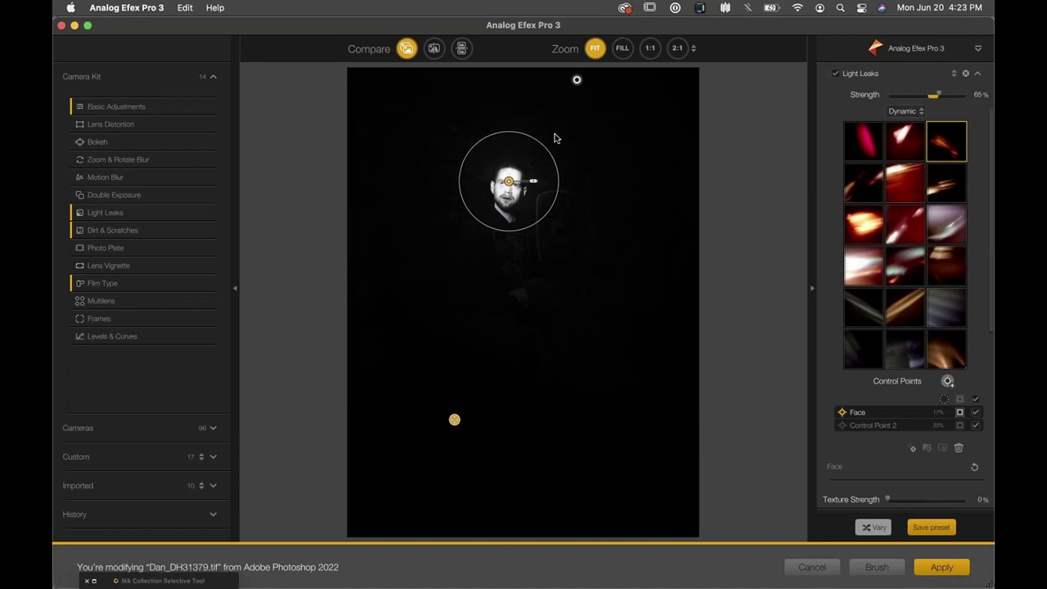
{"action": "left_click_drag", "start_coordinate": [549, 150], "coordinate": [550, 155]}
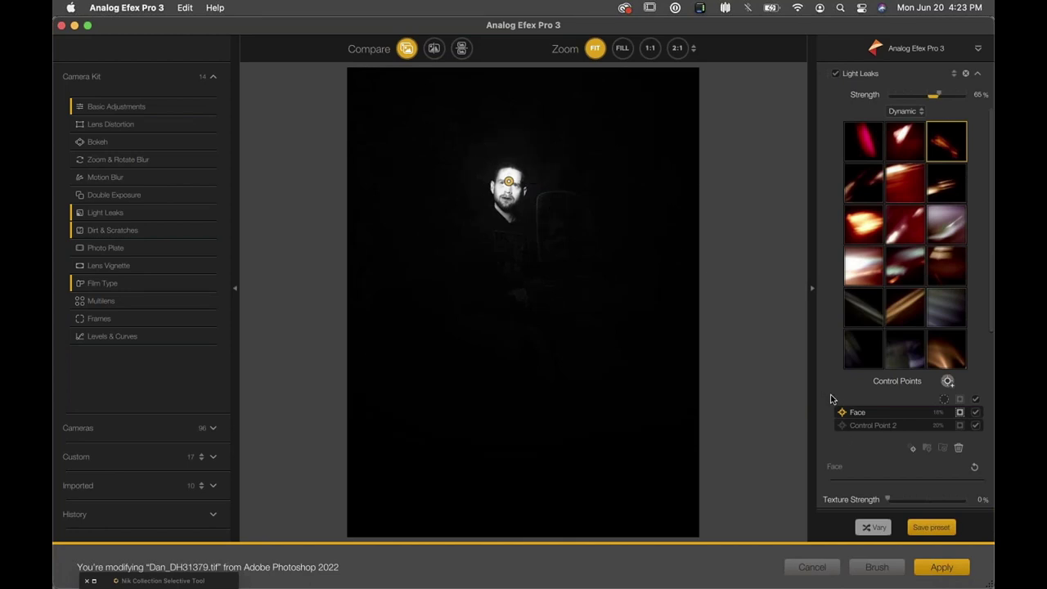
Step: Enlarge the masked face to 1:4 and raise the Face point's Luminance selectivity to 65%
{"action": "scroll", "coordinate": [853, 458], "scroll_direction": "down", "scroll_amount": 3}
{"action": "scroll", "coordinate": [853, 460], "scroll_direction": "down", "scroll_amount": 1}
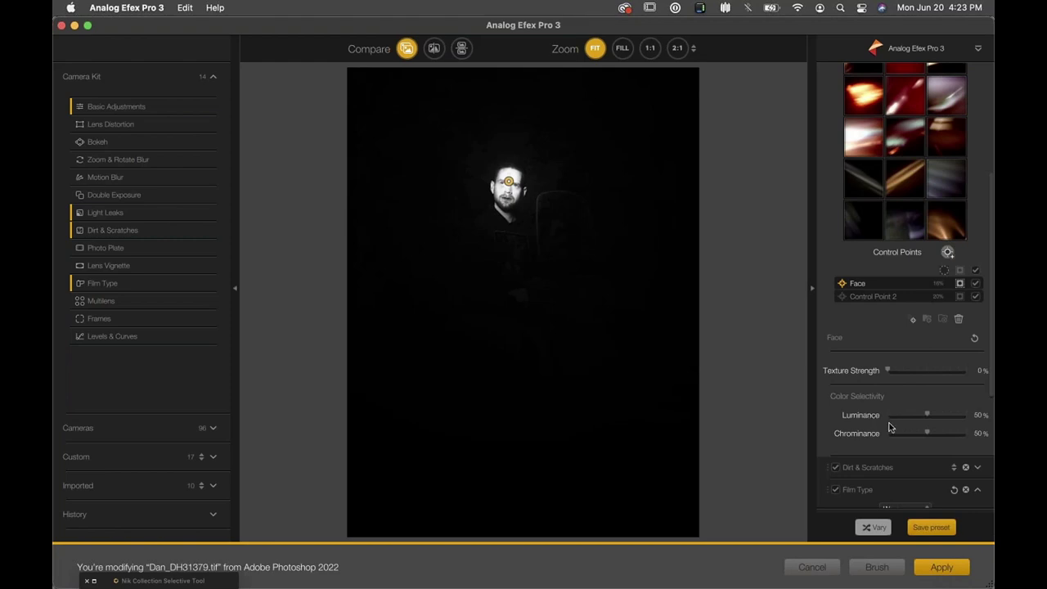
{"action": "mouse_move", "coordinate": [547, 195]}
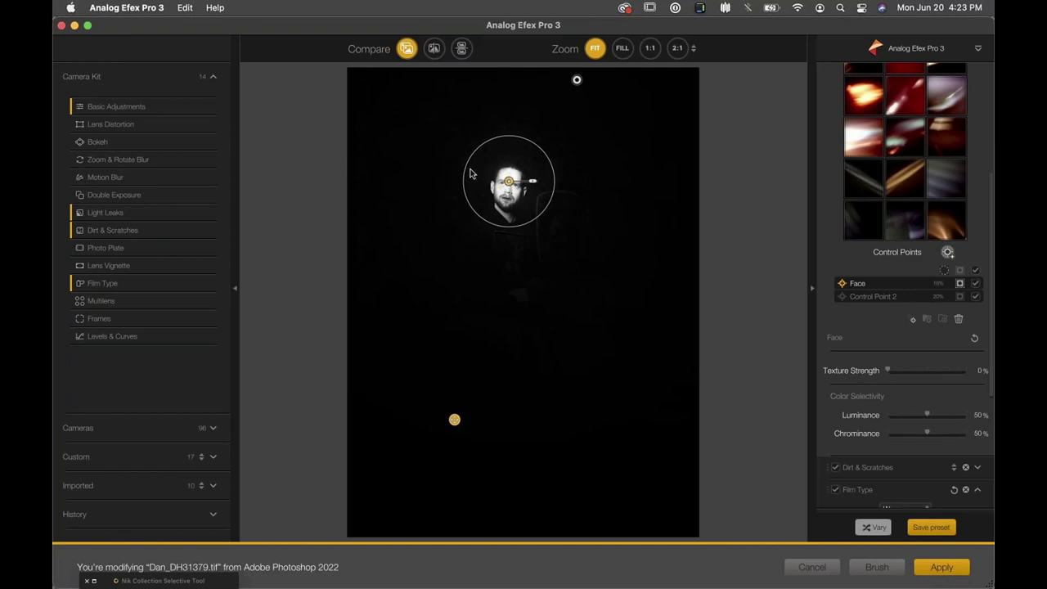
{"action": "scroll", "coordinate": [470, 173], "scroll_direction": "up", "scroll_amount": 5}
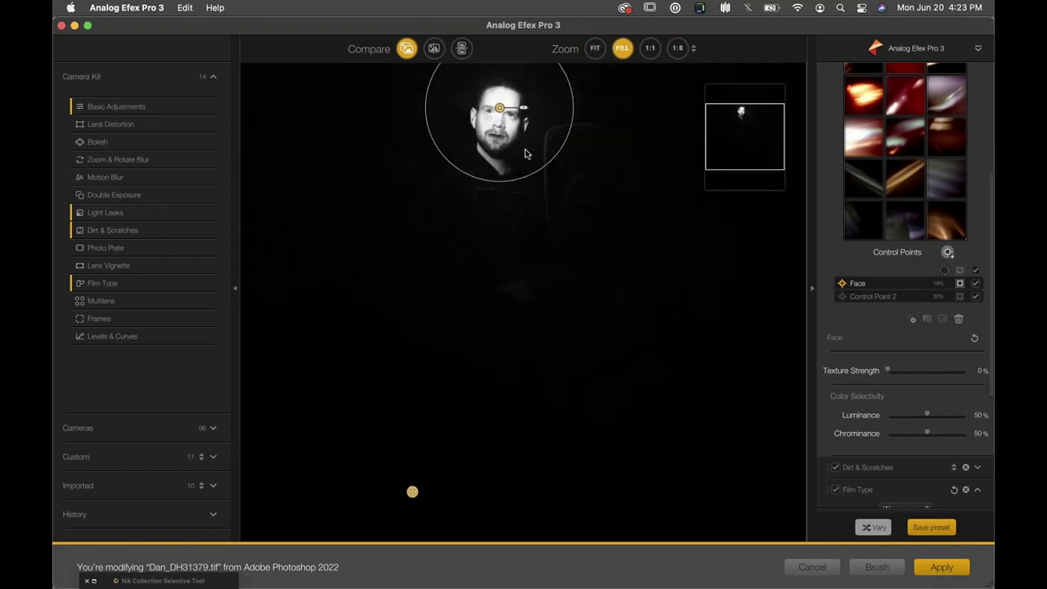
{"action": "left_click_drag", "start_coordinate": [743, 140], "coordinate": [744, 115]}
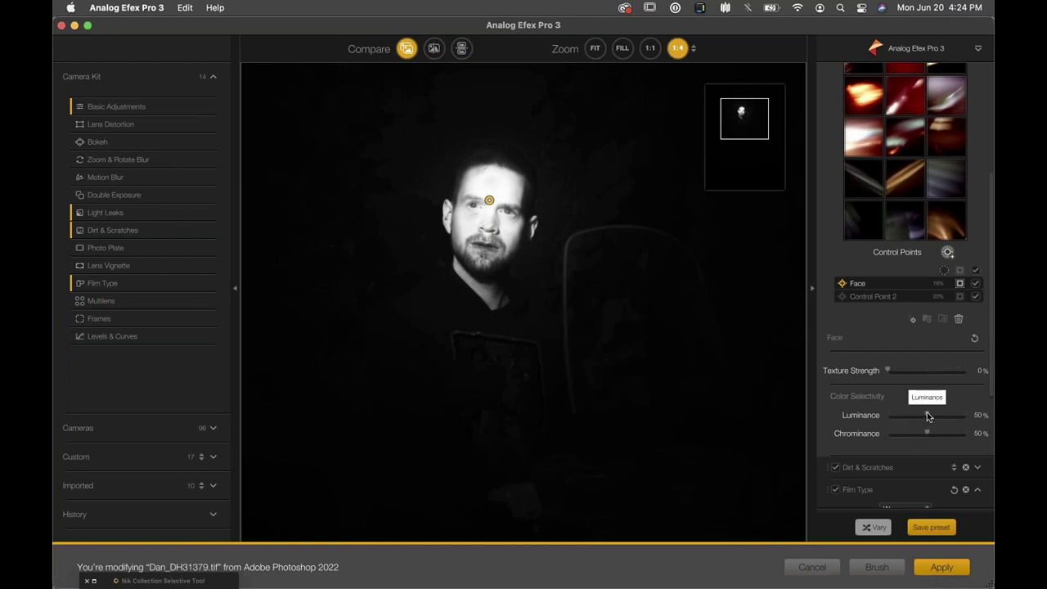
{"action": "mouse_move", "coordinate": [924, 416]}
{"action": "left_mouse_down"}
{"action": "mouse_move", "coordinate": [967, 418]}
{"action": "mouse_move", "coordinate": [937, 418]}
{"action": "left_mouse_up"}
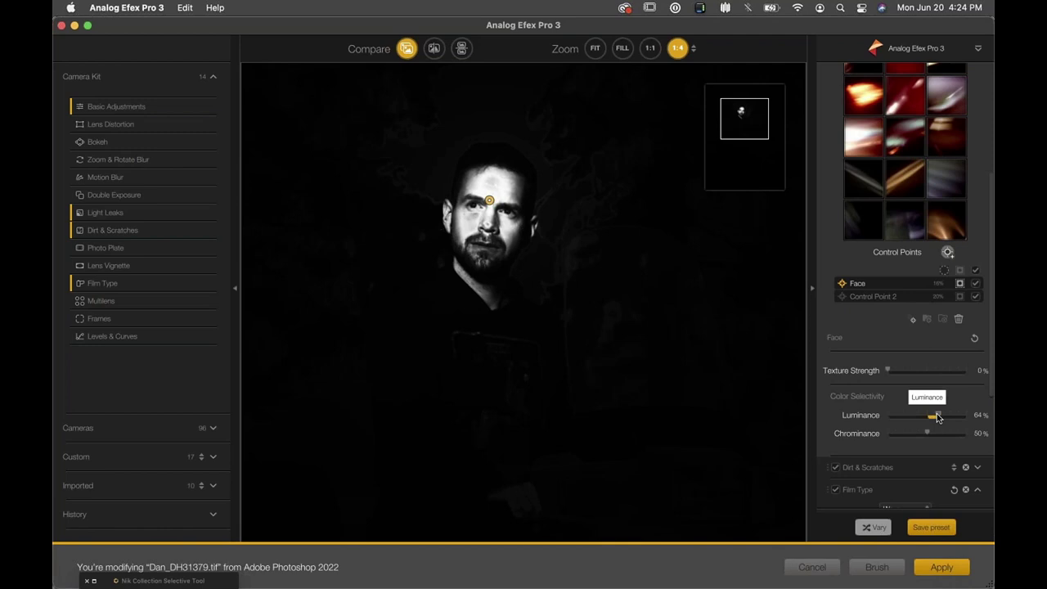
{"action": "mouse_move", "coordinate": [937, 418]}
{"action": "left_mouse_down"}
{"action": "mouse_move", "coordinate": [947, 417]}
{"action": "mouse_move", "coordinate": [936, 417]}
{"action": "left_mouse_up"}
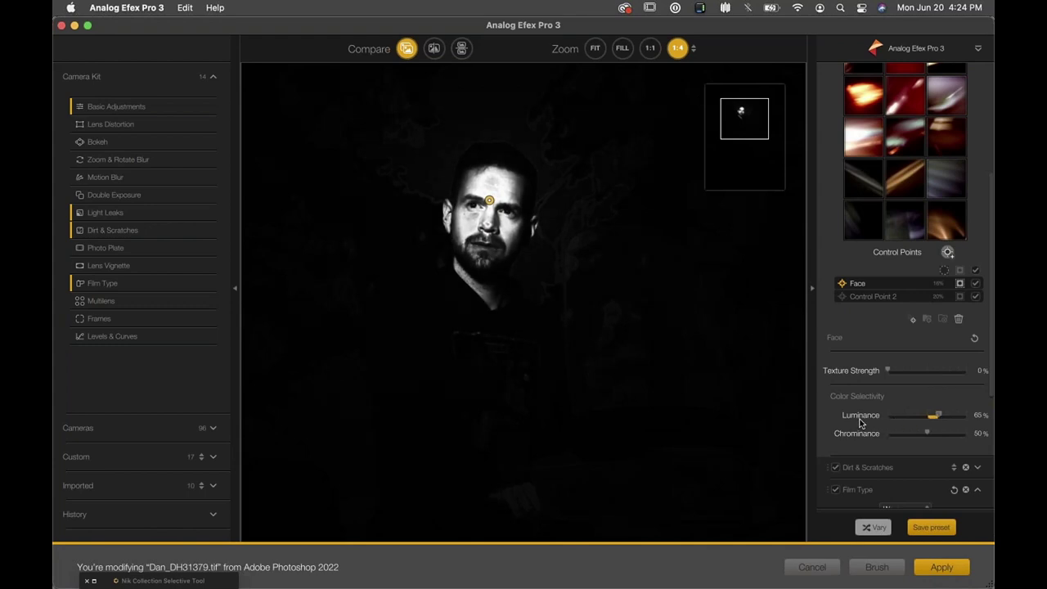
Step: Nudge the Face point slightly and test its Luminance selectivity at 100%, 0% and 67%
{"action": "mouse_move", "coordinate": [489, 200]}
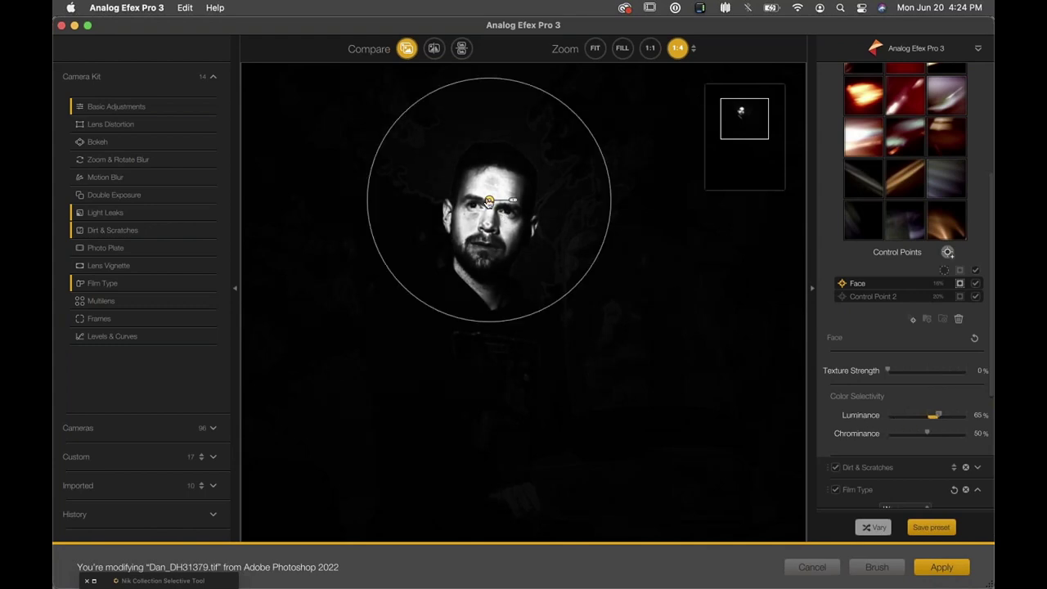
{"action": "left_click_drag", "start_coordinate": [489, 200], "coordinate": [492, 205]}
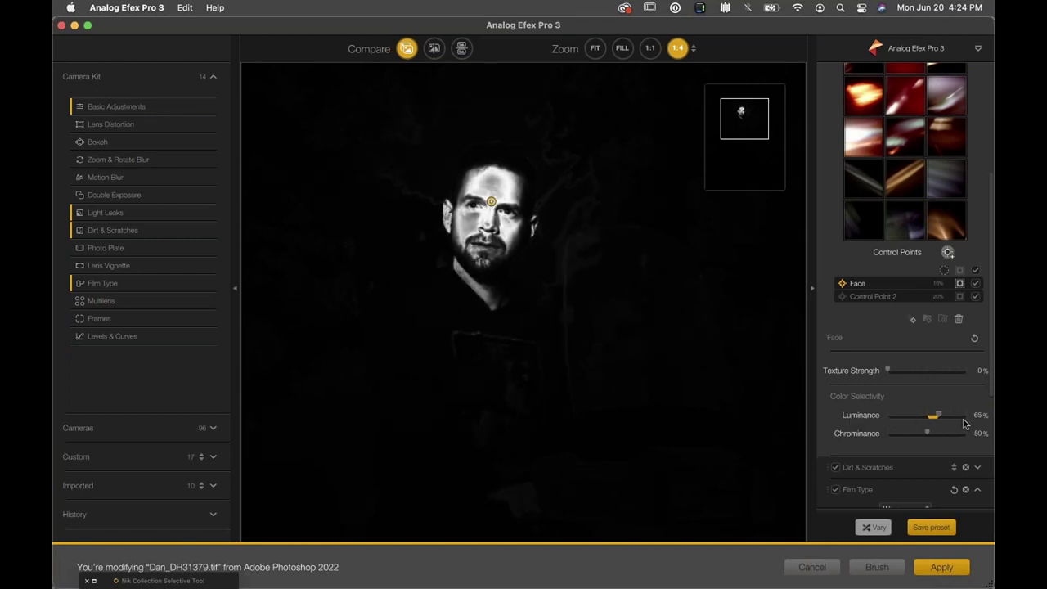
{"action": "left_click_drag", "start_coordinate": [938, 417], "coordinate": [984, 417]}
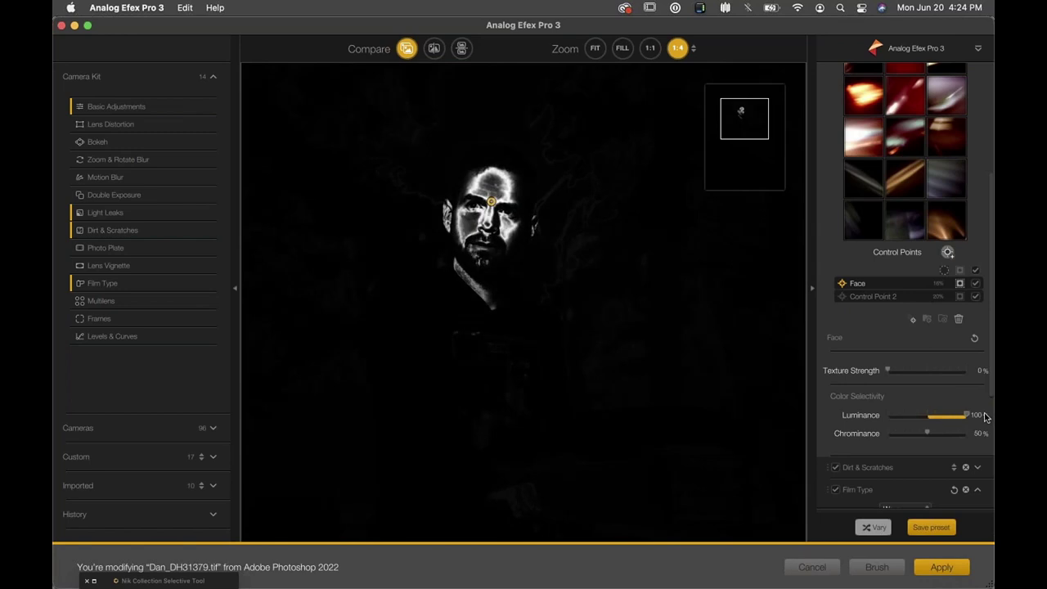
{"action": "left_click_drag", "start_coordinate": [973, 416], "coordinate": [875, 416]}
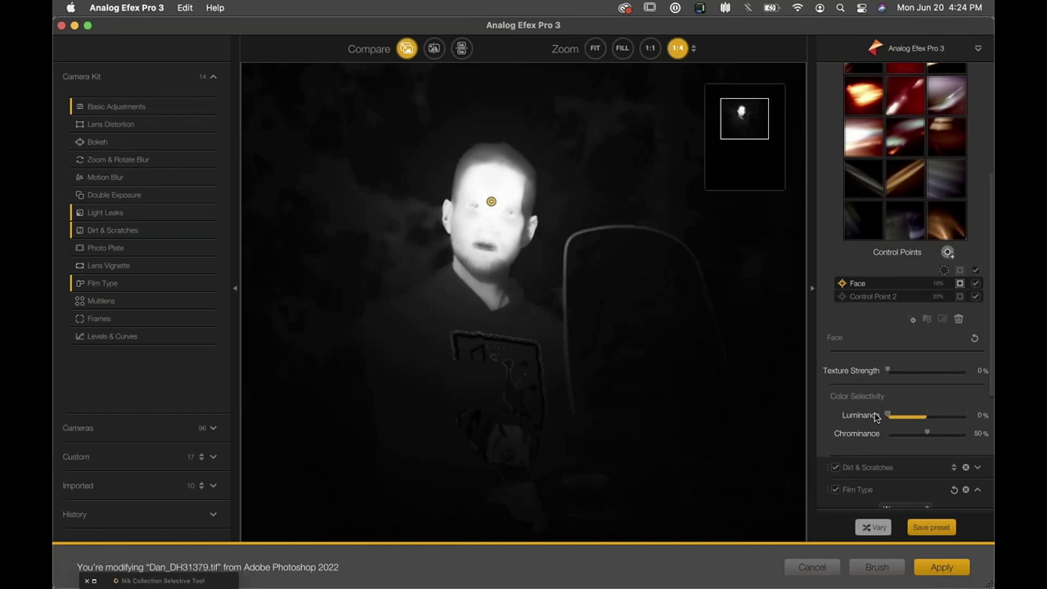
{"action": "left_click_drag", "start_coordinate": [875, 417], "coordinate": [940, 415]}
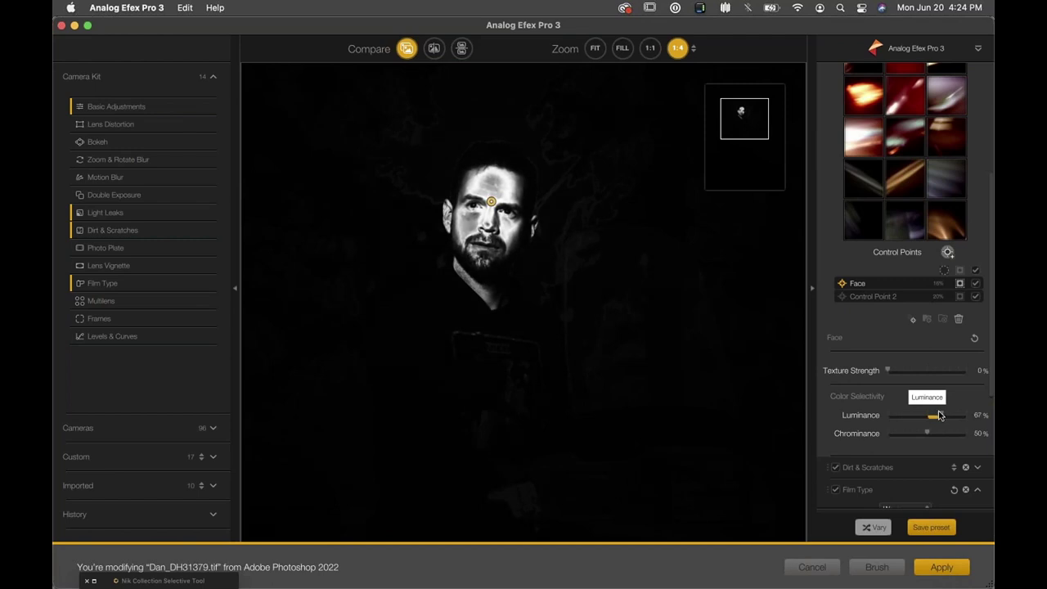
Step: Try the Face point on the forehead, place it back between the eyes, and set Luminance selectivity to 59%
{"action": "left_click_drag", "start_coordinate": [491, 204], "coordinate": [493, 193]}
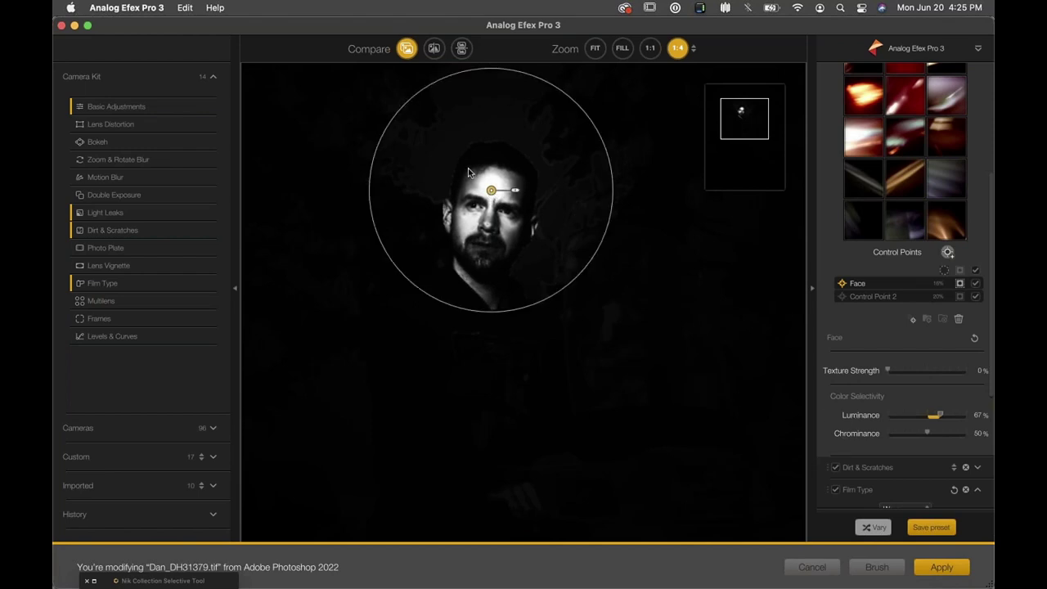
{"action": "left_click_drag", "start_coordinate": [491, 192], "coordinate": [491, 207]}
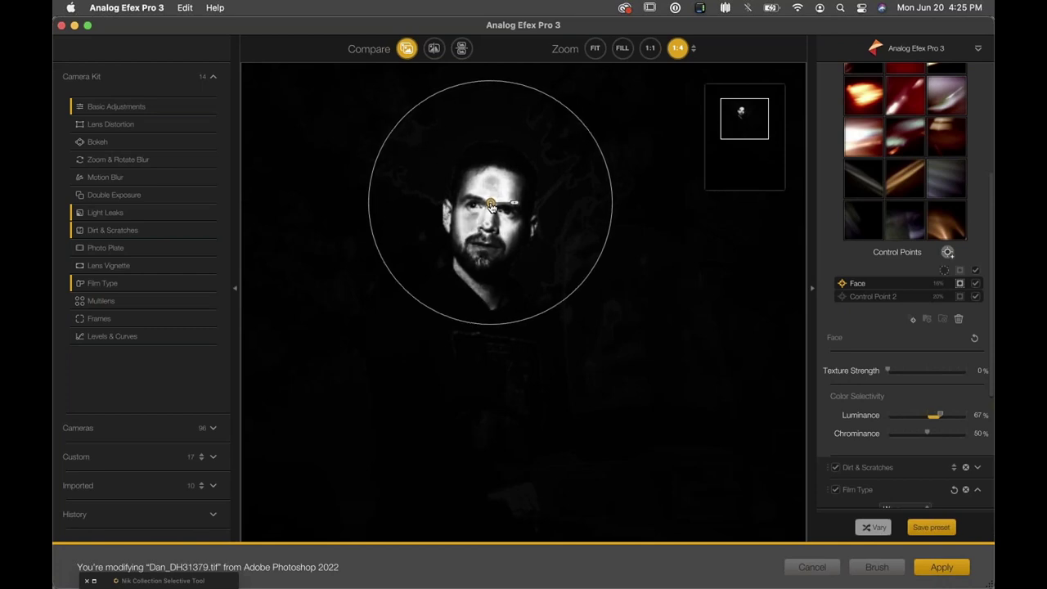
{"action": "left_click_drag", "start_coordinate": [936, 417], "coordinate": [932, 416]}
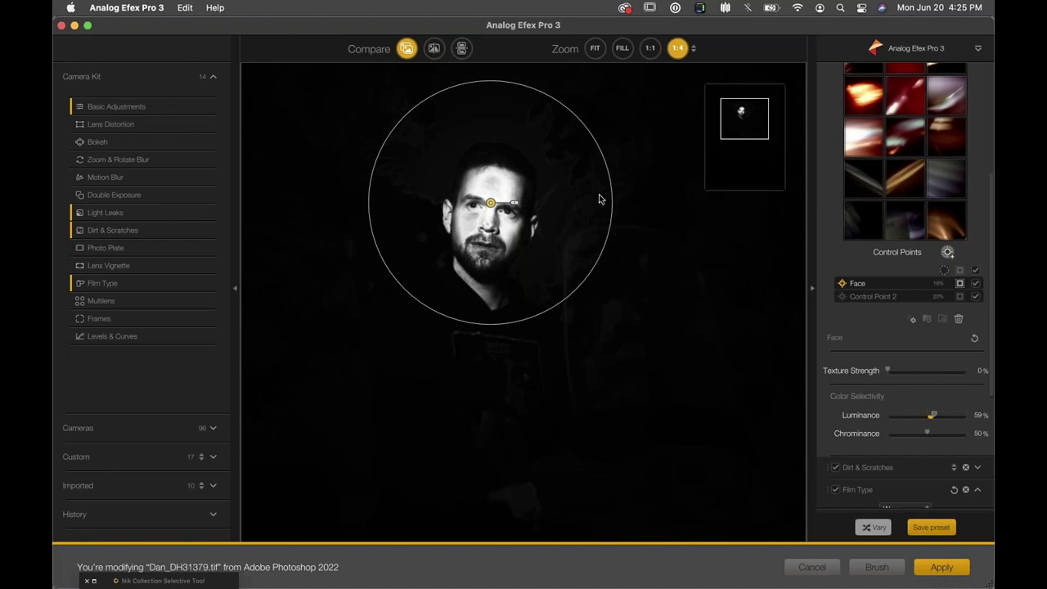
Step: Hide the Face mask, return to the whole photo, and inspect the treetop control point's settings before deselecting it
{"action": "scroll", "coordinate": [675, 226], "scroll_direction": "down", "scroll_amount": 4}
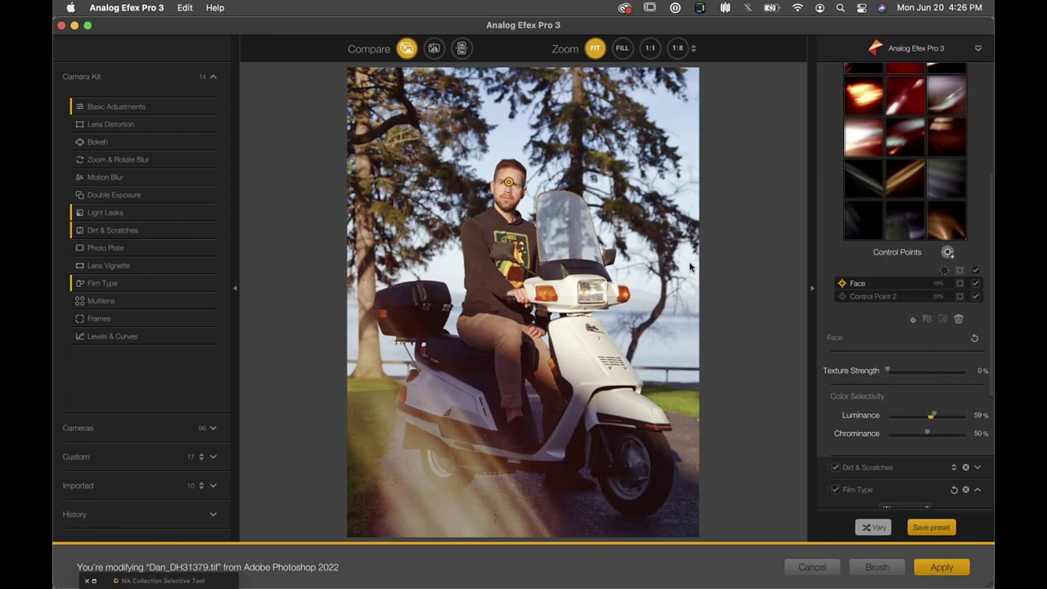
{"action": "left_click", "coordinate": [576, 79]}
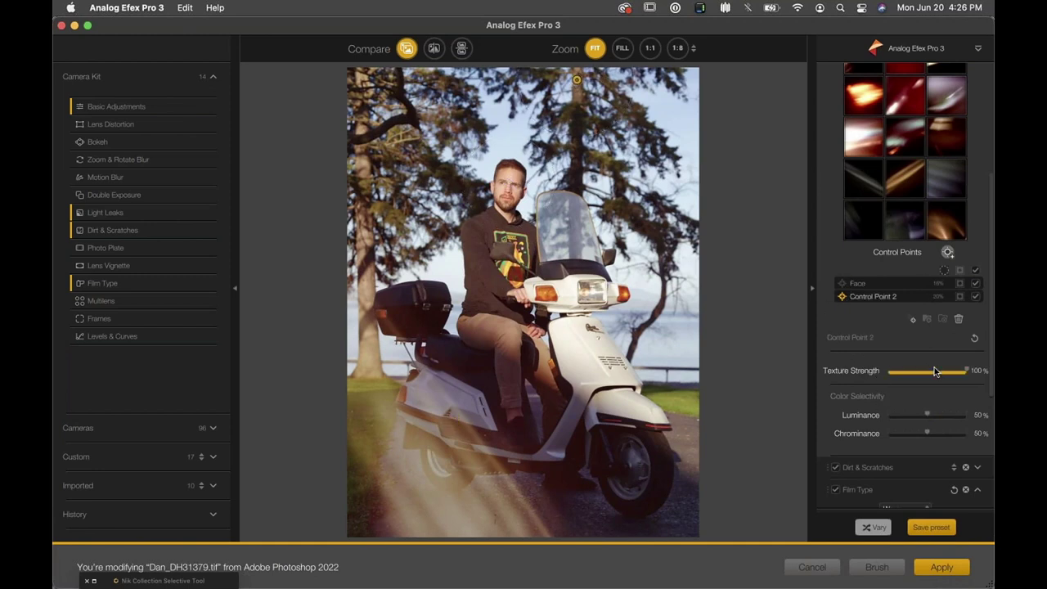
{"action": "left_click", "coordinate": [769, 336]}
{"action": "scroll", "coordinate": [899, 287], "scroll_direction": "up", "scroll_amount": 4}
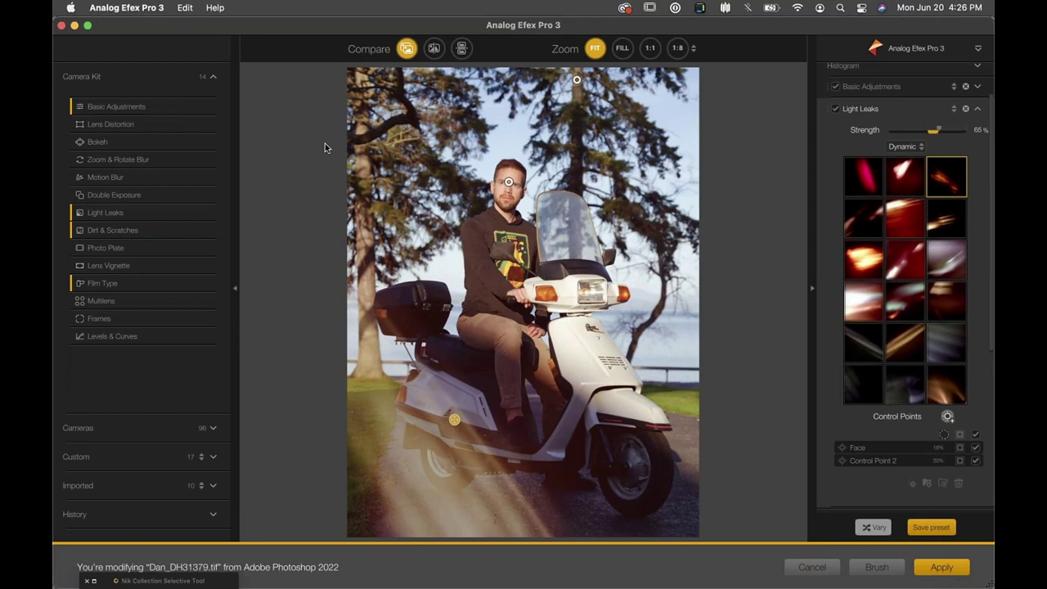
Step: Hide the side panels and compare the original and edited scooter photo in the split view
{"action": "key", "text": "Tab"}
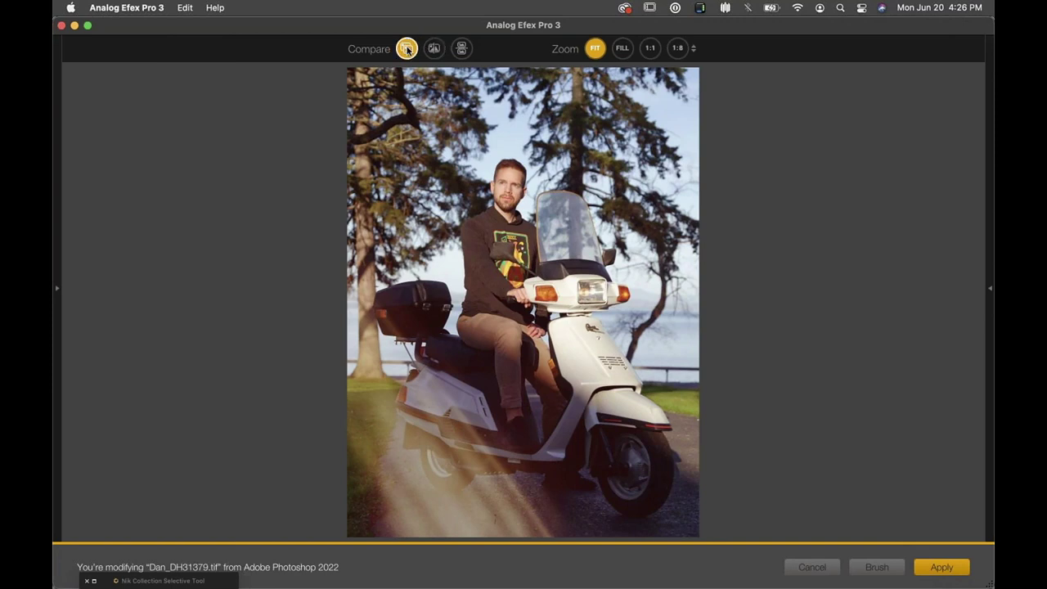
{"action": "left_click", "coordinate": [461, 49]}
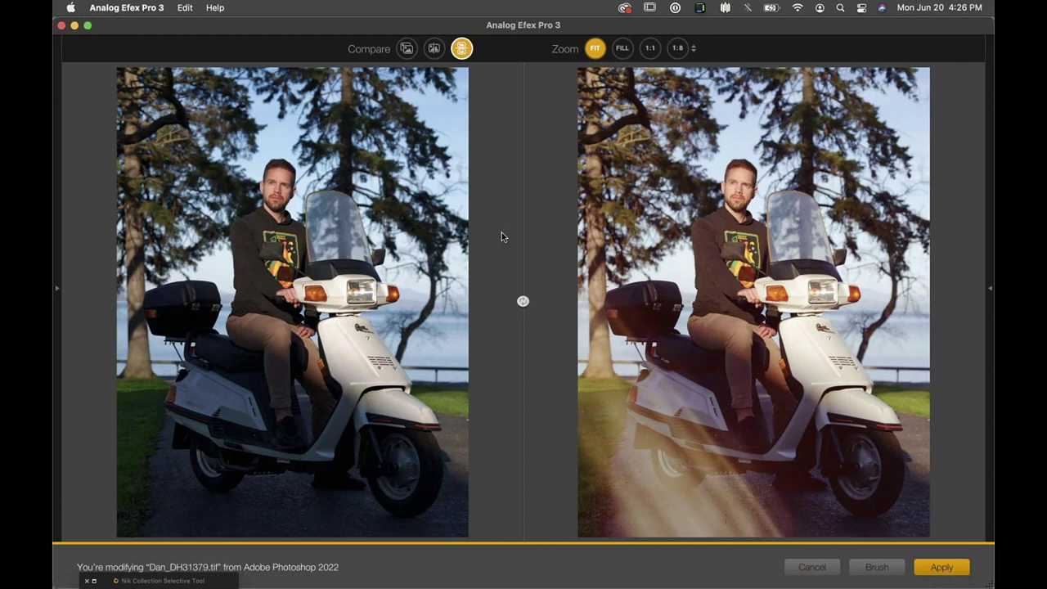
{"action": "left_click", "coordinate": [522, 301]}
Step: Apply the analog look to the scooter photo and toggle its Photoshop layer's visibility to compare, leaving it shown
{"action": "left_click", "coordinate": [941, 567]}
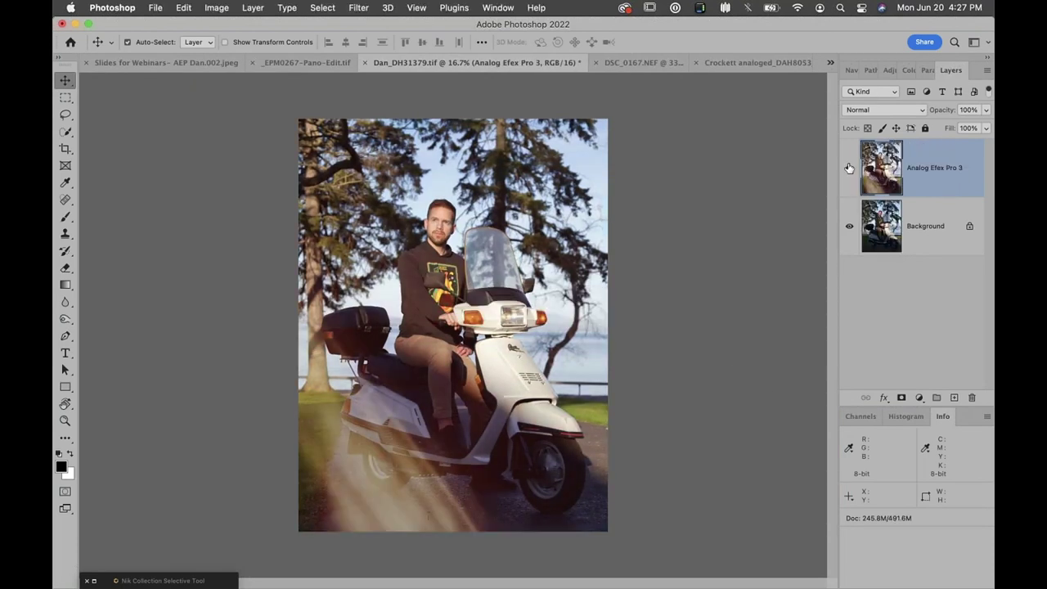
{"action": "left_click", "coordinate": [848, 168]}
{"action": "left_click", "coordinate": [849, 169]}
{"action": "left_click", "coordinate": [848, 168]}
{"action": "left_click", "coordinate": [848, 169]}
Step: Close the scooter photo without saving and open DSC_0167.NEF in Nik Collection's Analog Efex Pro 3
{"action": "left_click", "coordinate": [364, 63]}
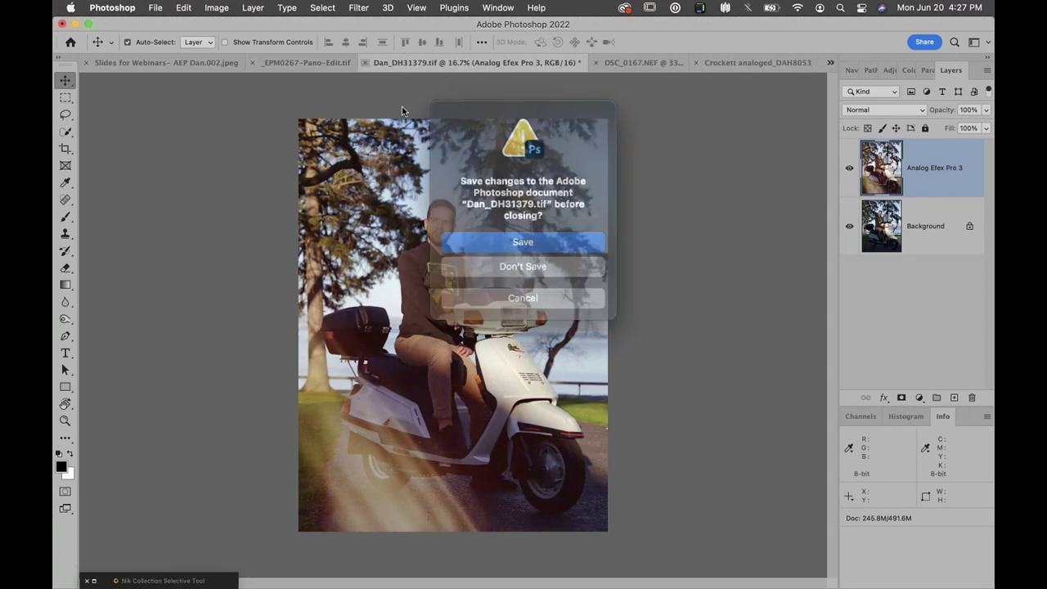
{"action": "left_click", "coordinate": [514, 263]}
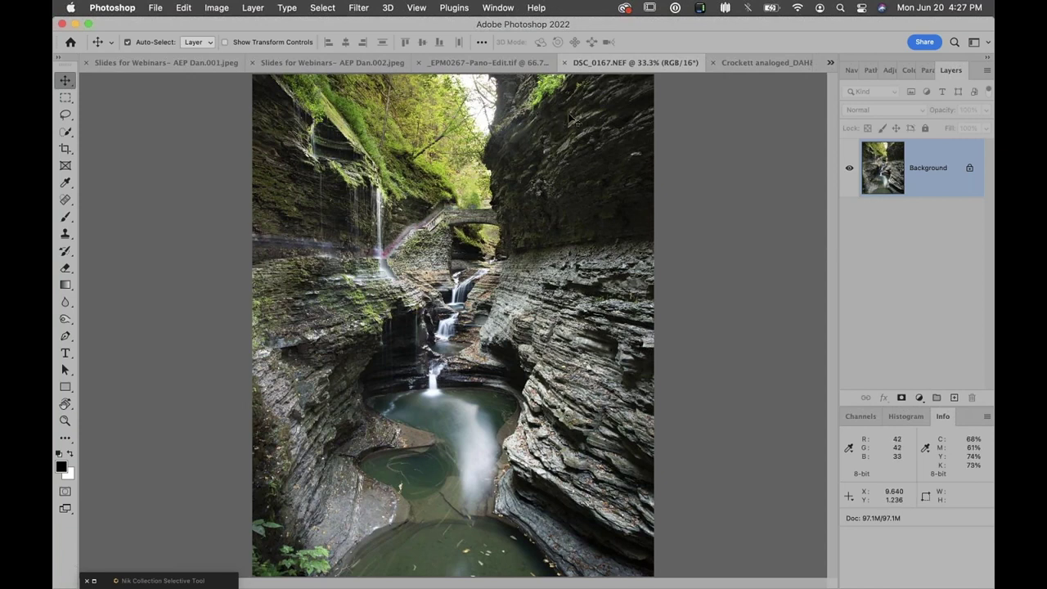
{"action": "left_click", "coordinate": [360, 7]}
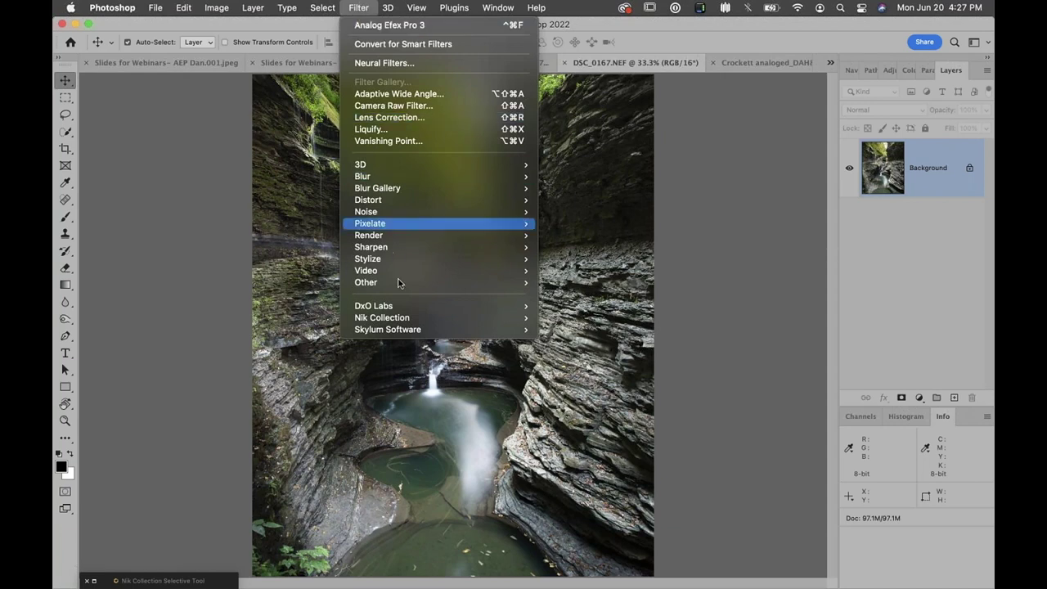
{"action": "mouse_move", "coordinate": [458, 317]}
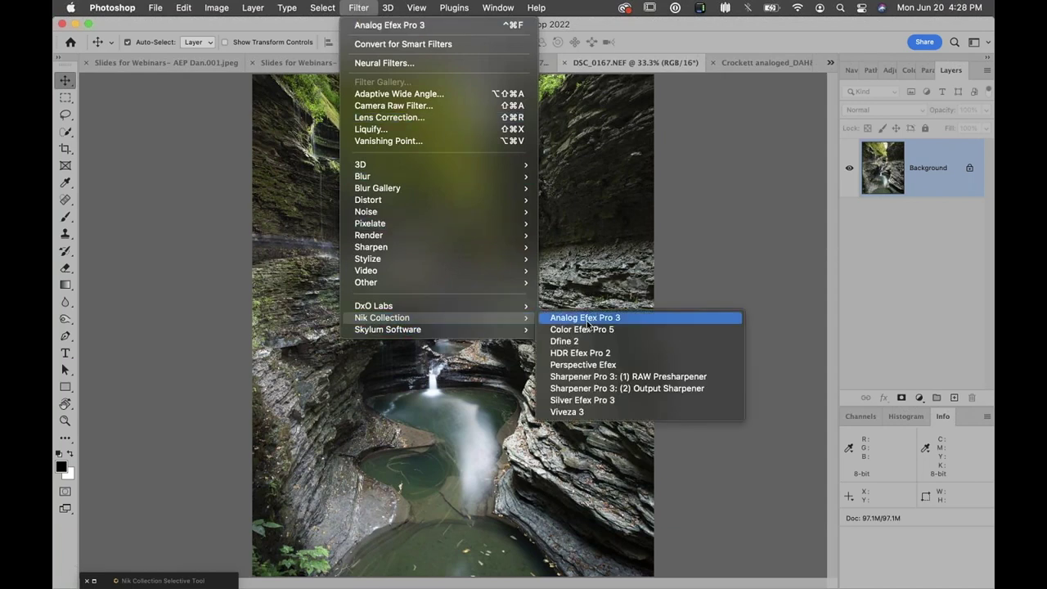
{"action": "left_click", "coordinate": [586, 319]}
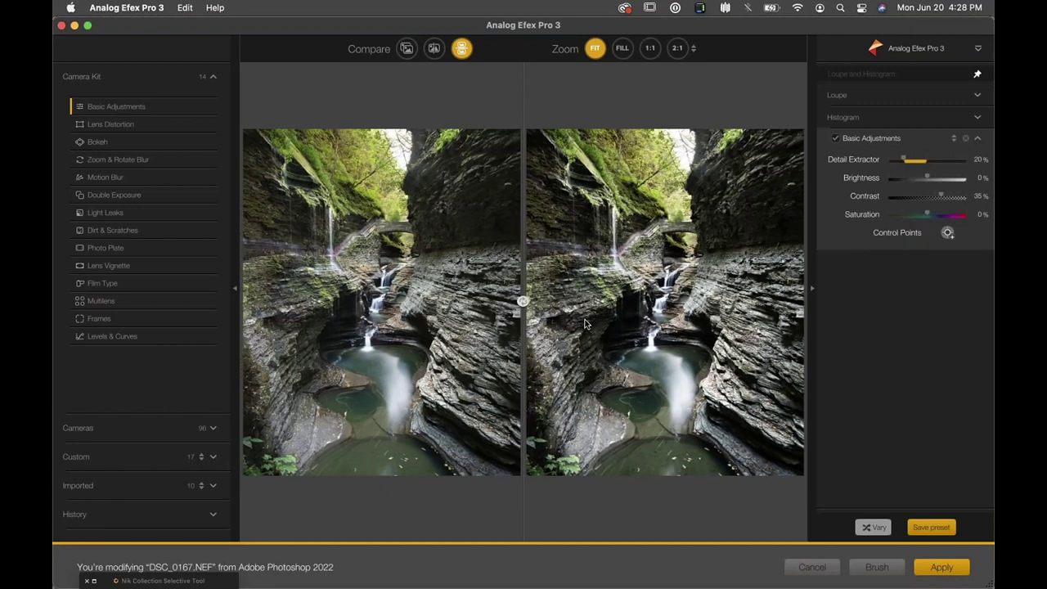
Step: Switch to the single-image view, apply the Classic Camera 3 preset to the waterfall photo, and browse the remaining Classic Camera presets
{"action": "left_click", "coordinate": [405, 49]}
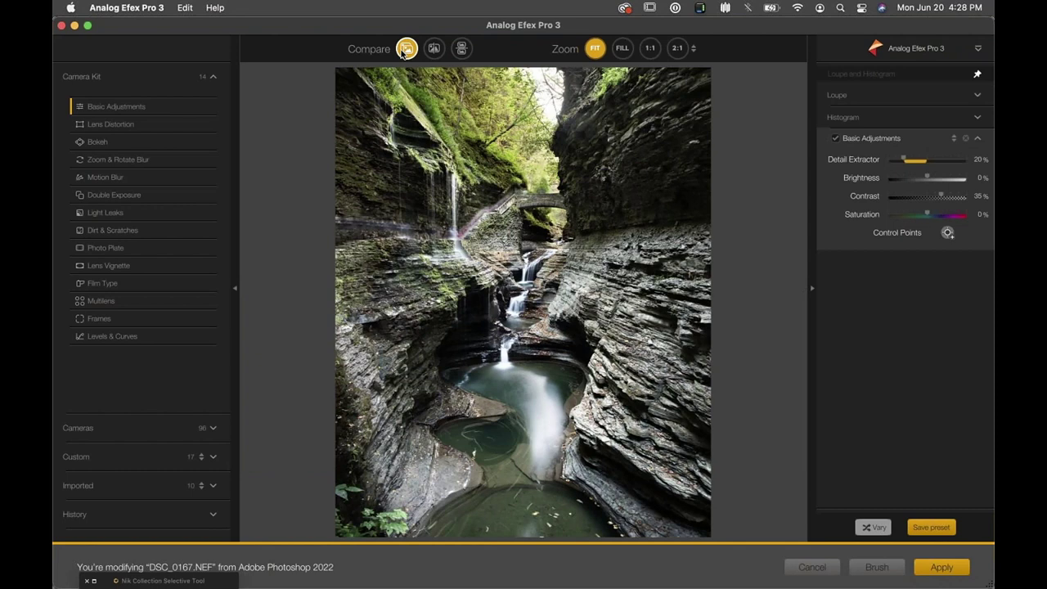
{"action": "left_click", "coordinate": [84, 430]}
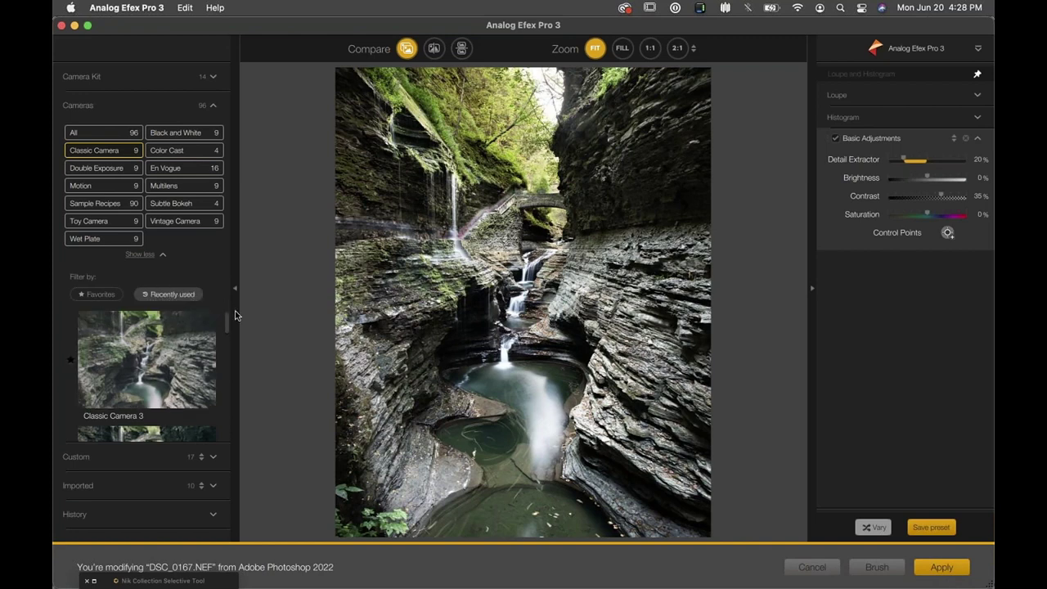
{"action": "left_click", "coordinate": [158, 365]}
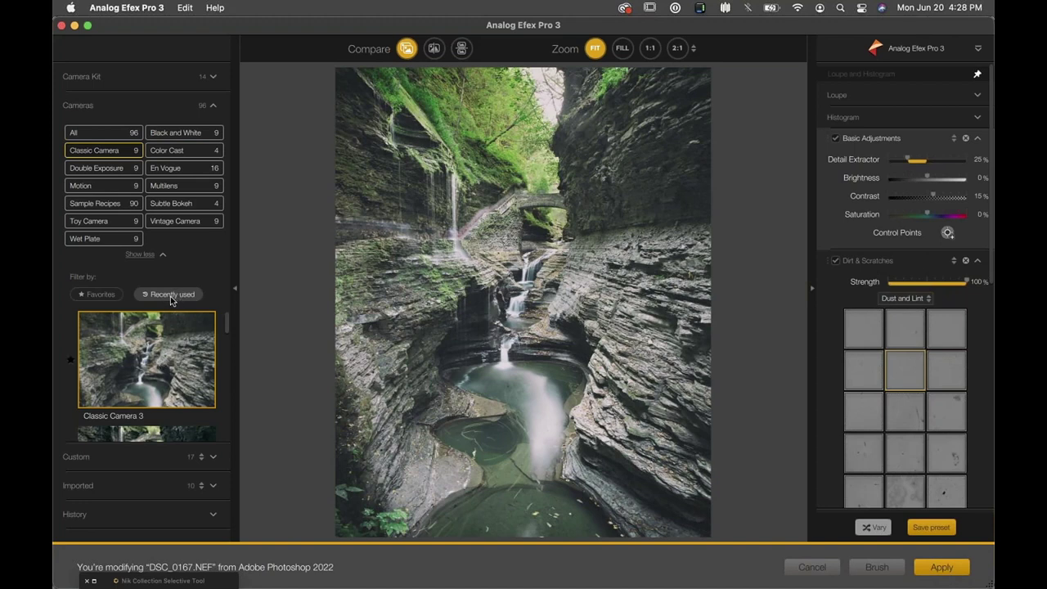
{"action": "scroll", "coordinate": [162, 340], "scroll_direction": "down", "scroll_amount": 2}
{"action": "scroll", "coordinate": [162, 340], "scroll_direction": "down", "scroll_amount": 5}
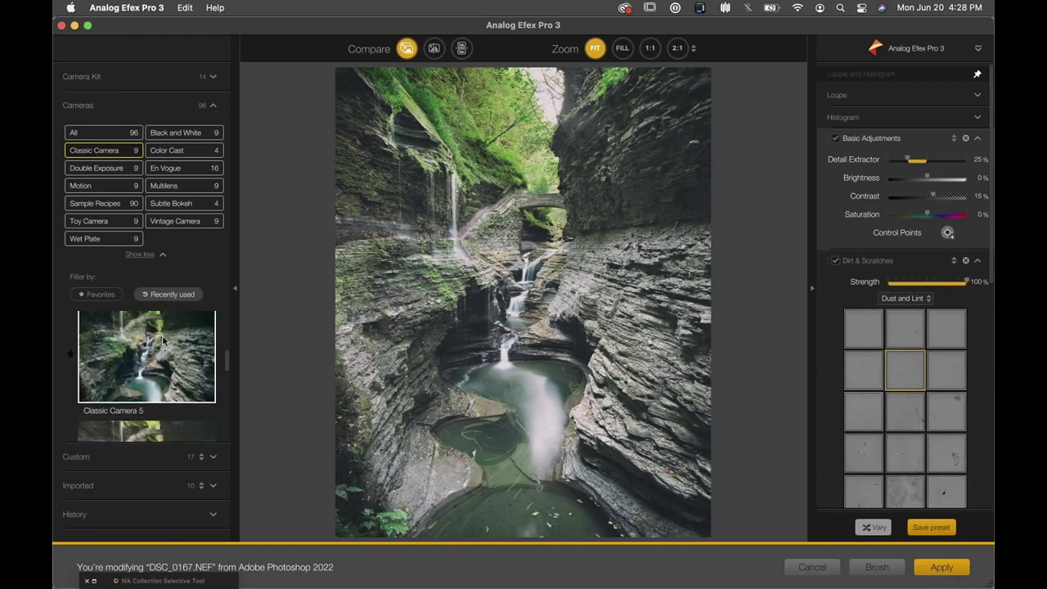
{"action": "scroll", "coordinate": [162, 339], "scroll_direction": "down", "scroll_amount": 3}
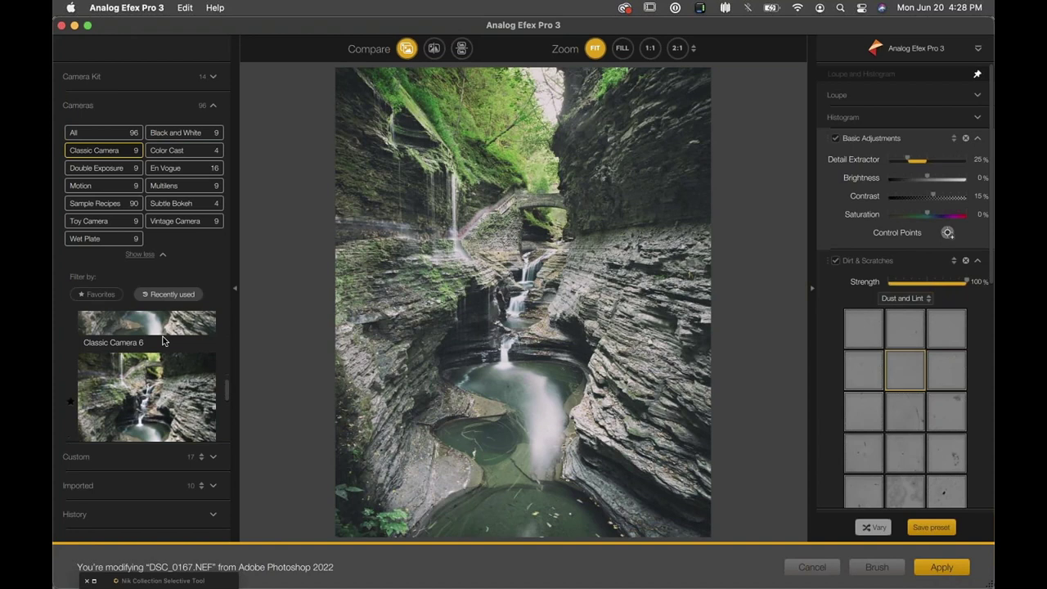
{"action": "scroll", "coordinate": [163, 340], "scroll_direction": "down", "scroll_amount": 4}
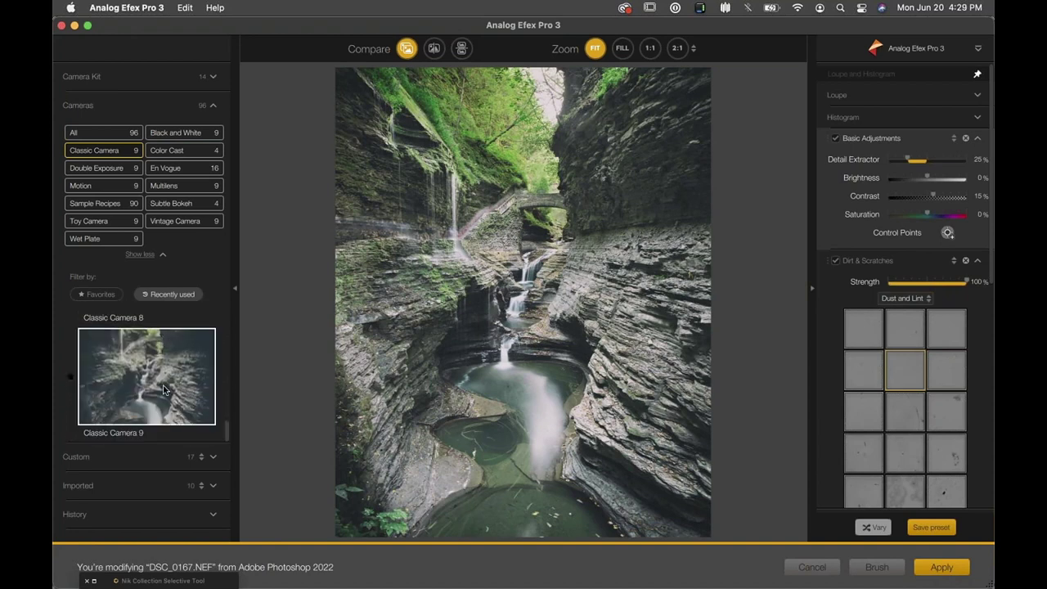
Step: Mark Classic Camera 3 and Classic Camera 9 as favorites and filter the Classic Camera presets to favorites
{"action": "left_click", "coordinate": [96, 294]}
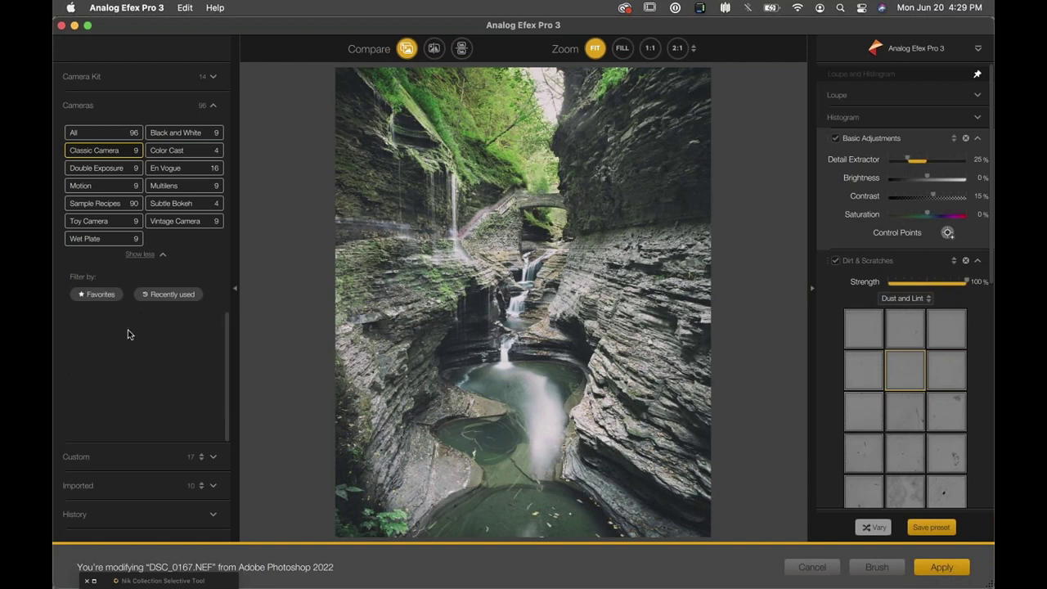
{"action": "left_click", "coordinate": [89, 296]}
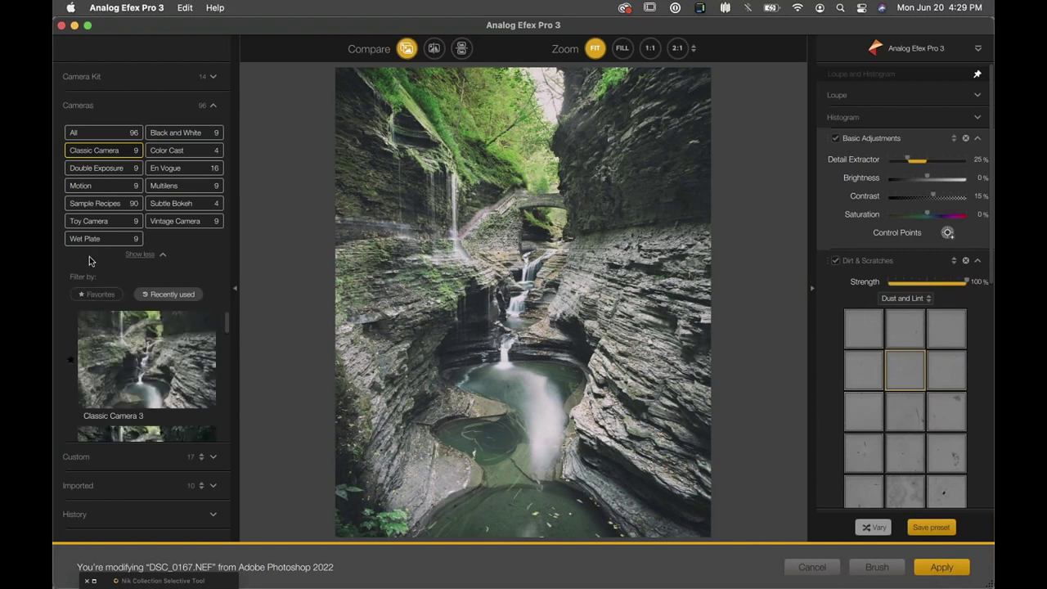
{"action": "left_click", "coordinate": [71, 359]}
{"action": "scroll", "coordinate": [143, 387], "scroll_direction": "down", "scroll_amount": 8}
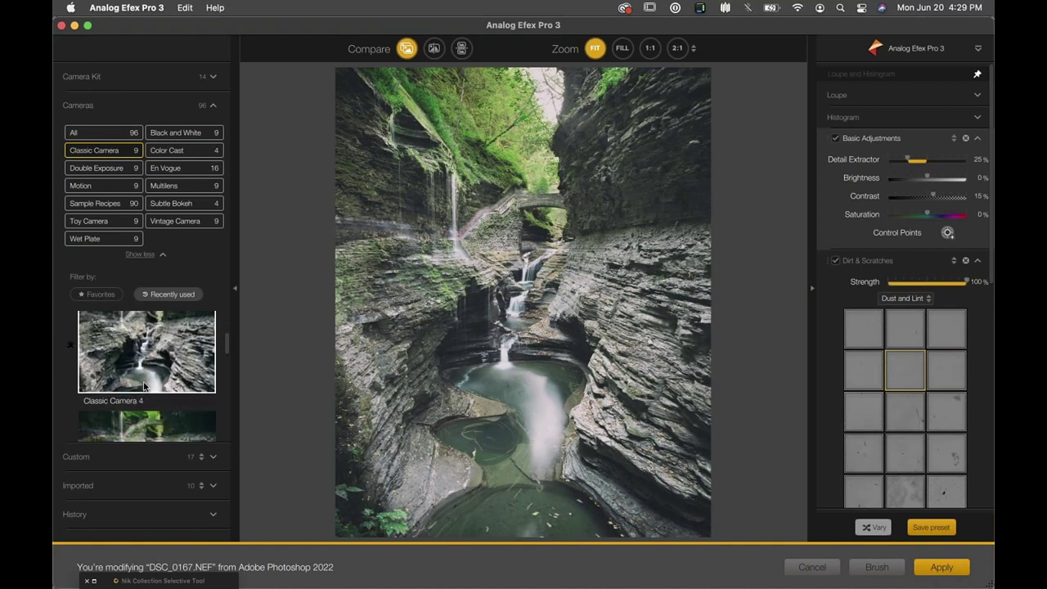
{"action": "scroll", "coordinate": [98, 368], "scroll_direction": "down", "scroll_amount": 4}
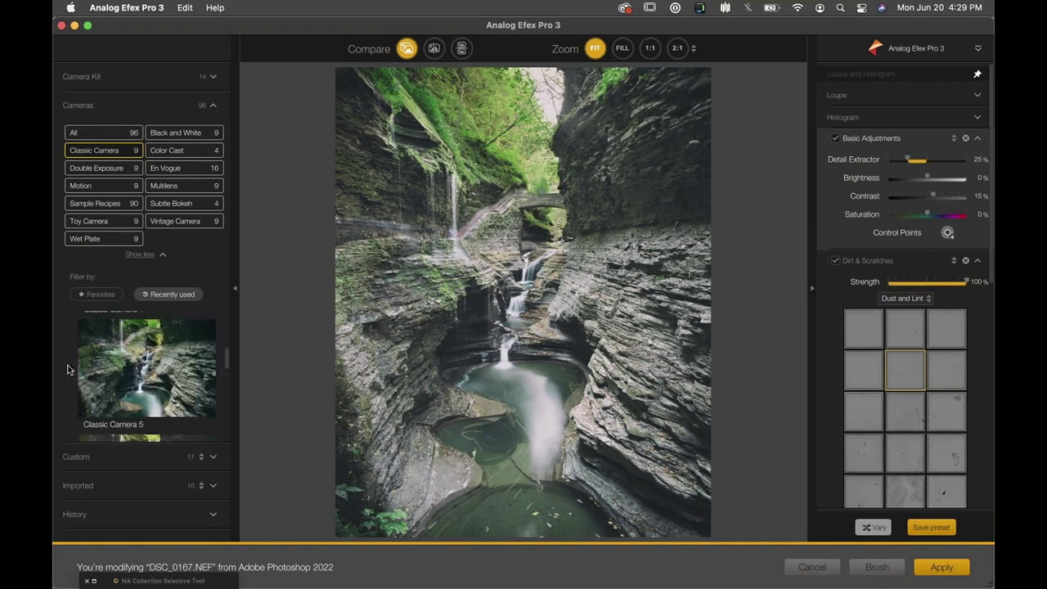
{"action": "scroll", "coordinate": [141, 394], "scroll_direction": "down", "scroll_amount": 10}
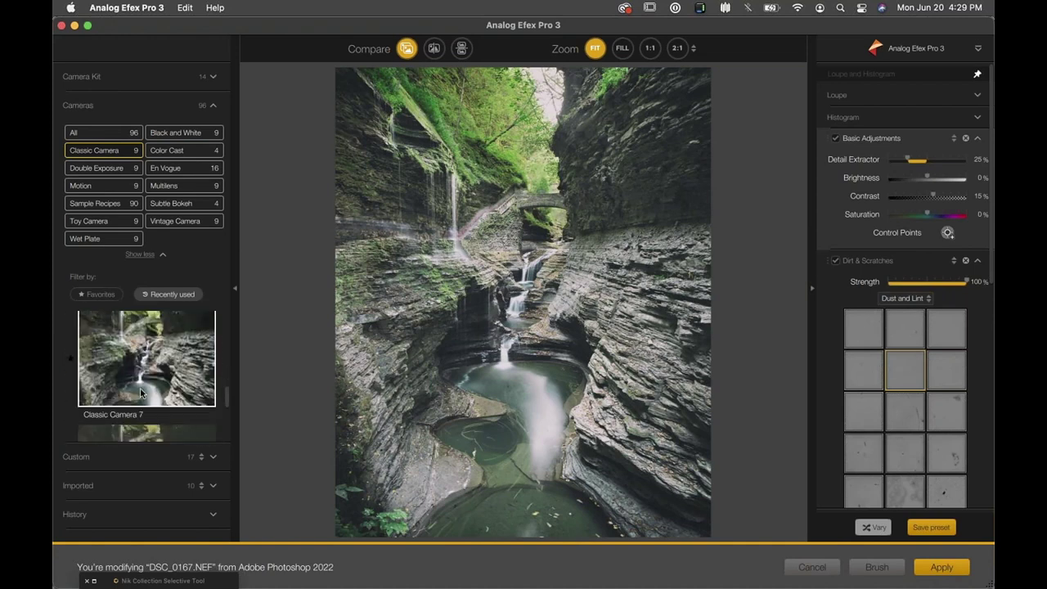
{"action": "left_click", "coordinate": [70, 376]}
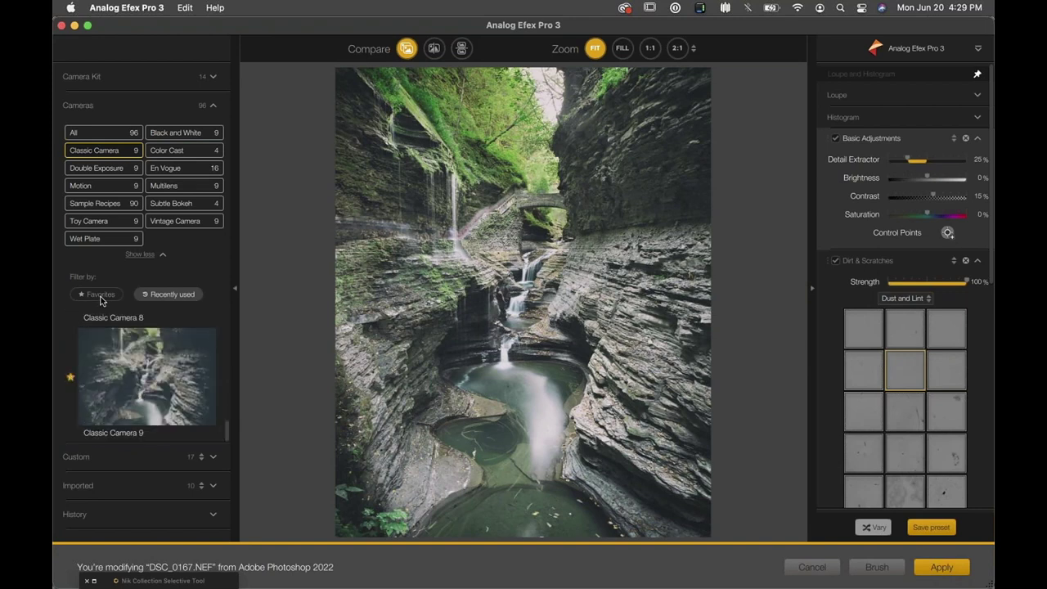
{"action": "left_click", "coordinate": [101, 299]}
{"action": "scroll", "coordinate": [145, 405], "scroll_direction": "up", "scroll_amount": 3}
{"action": "scroll", "coordinate": [146, 405], "scroll_direction": "up", "scroll_amount": 3}
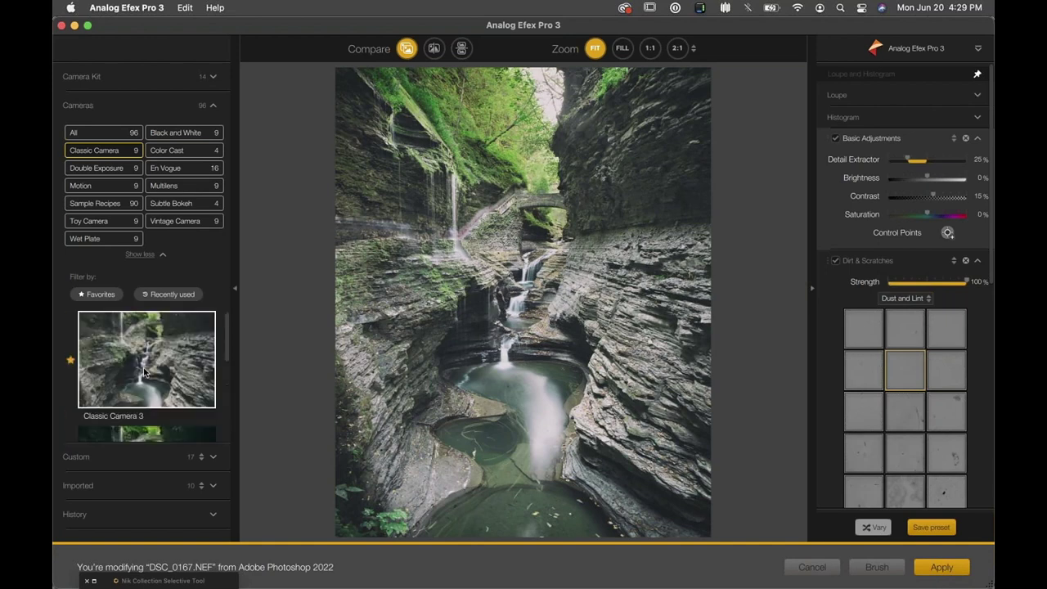
Step: List the Wet Plate cameras with the favorites filter turned off and apply the Wet Plate 1 preset
{"action": "left_click", "coordinate": [161, 299]}
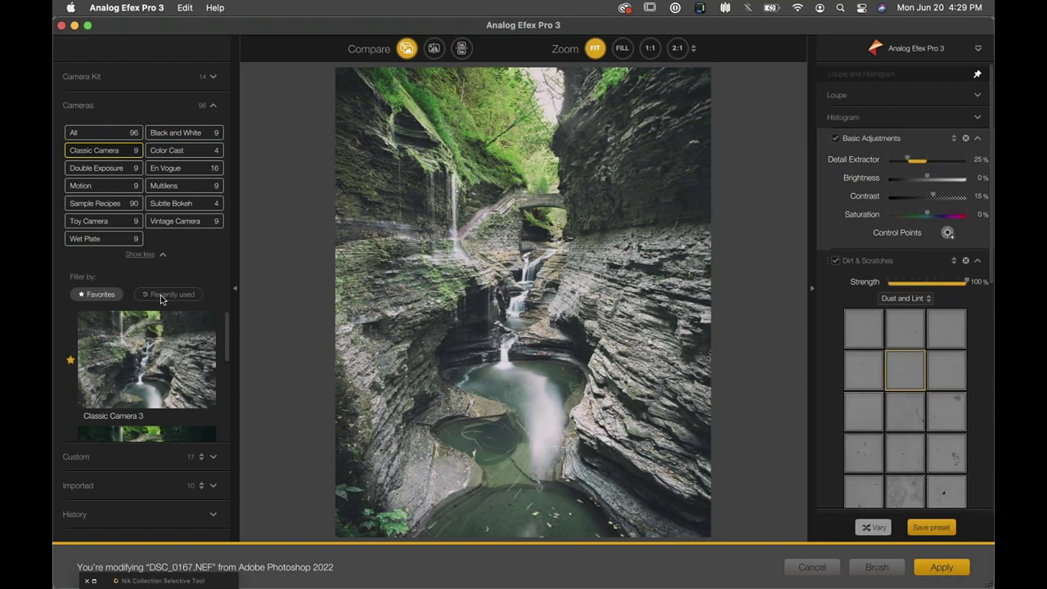
{"action": "left_click", "coordinate": [104, 241]}
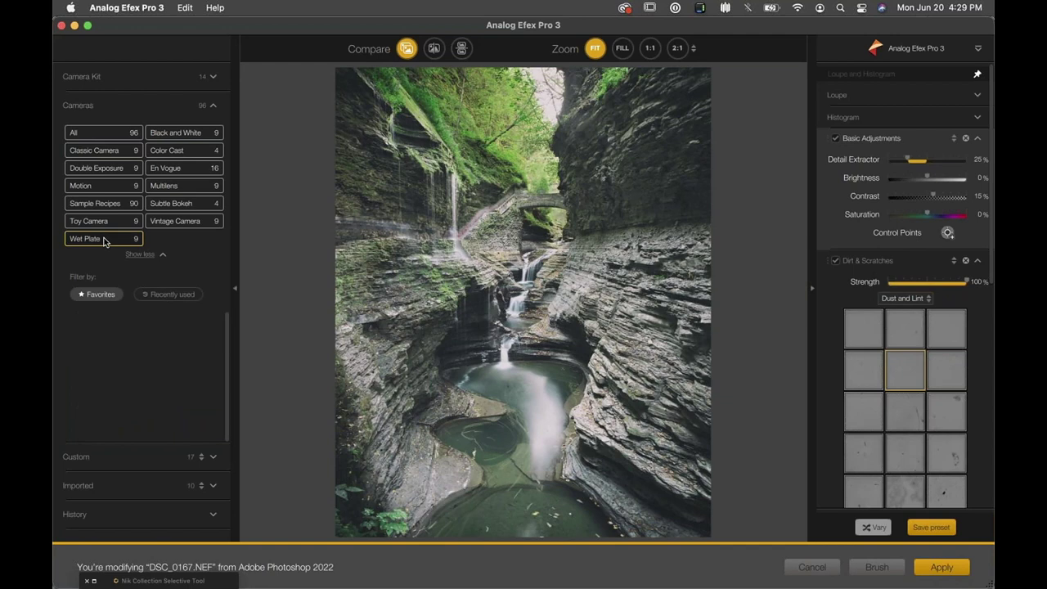
{"action": "left_click", "coordinate": [94, 296]}
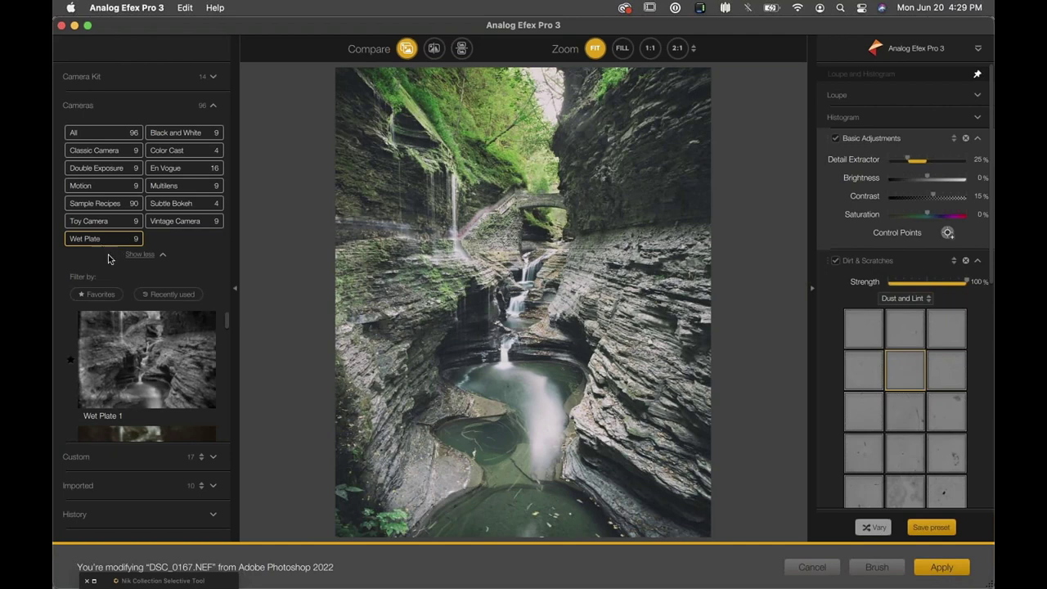
{"action": "left_click", "coordinate": [156, 385]}
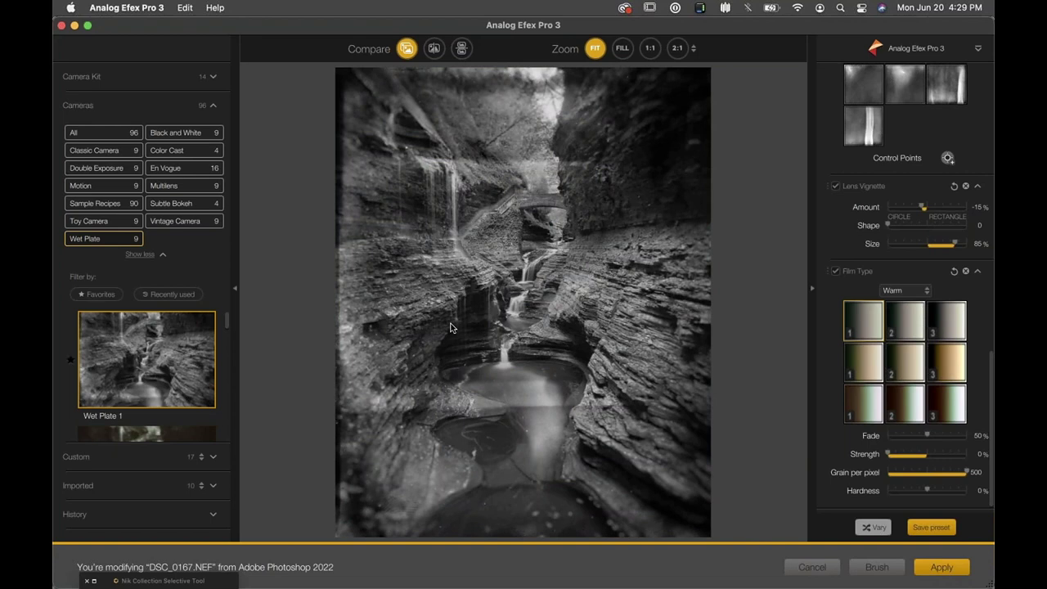
Step: Apply the Wet Plate 2 preset to the waterfall photo
{"action": "key", "text": "Down"}
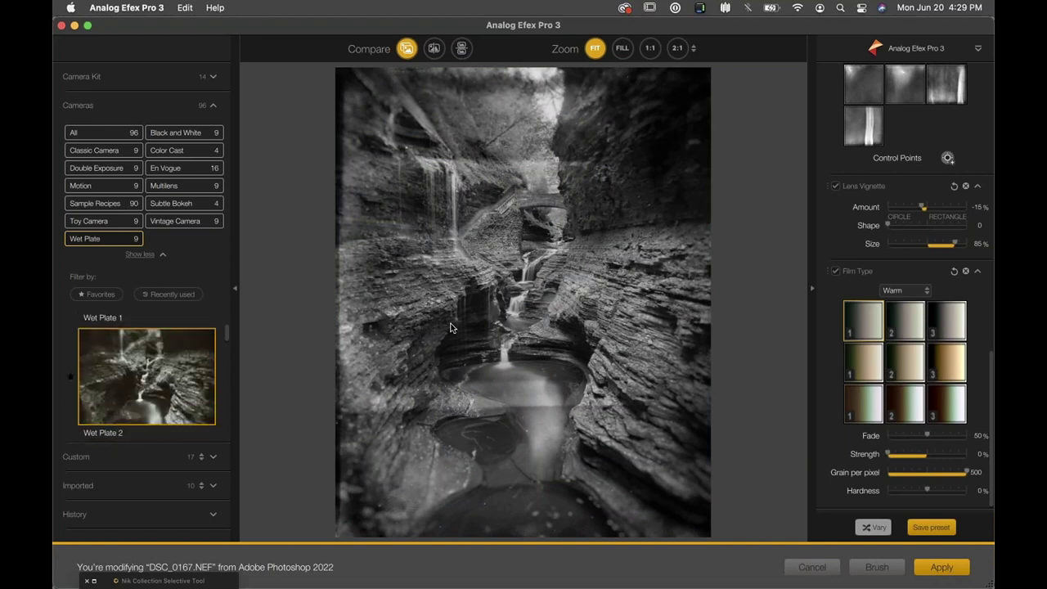
{"action": "left_click", "coordinate": [154, 398]}
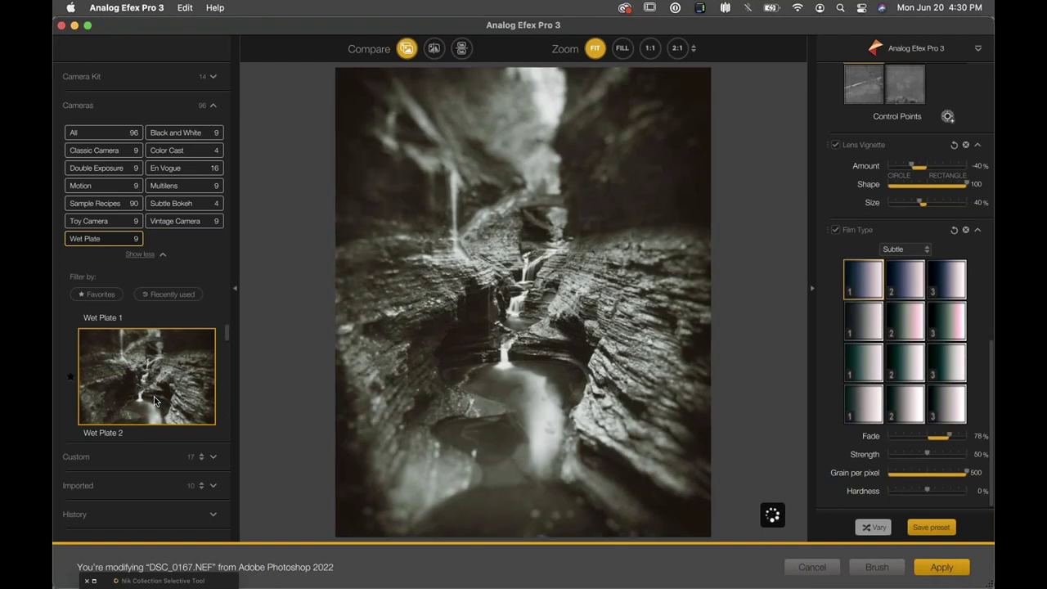
{"action": "scroll", "coordinate": [154, 396], "scroll_direction": "down", "scroll_amount": 2}
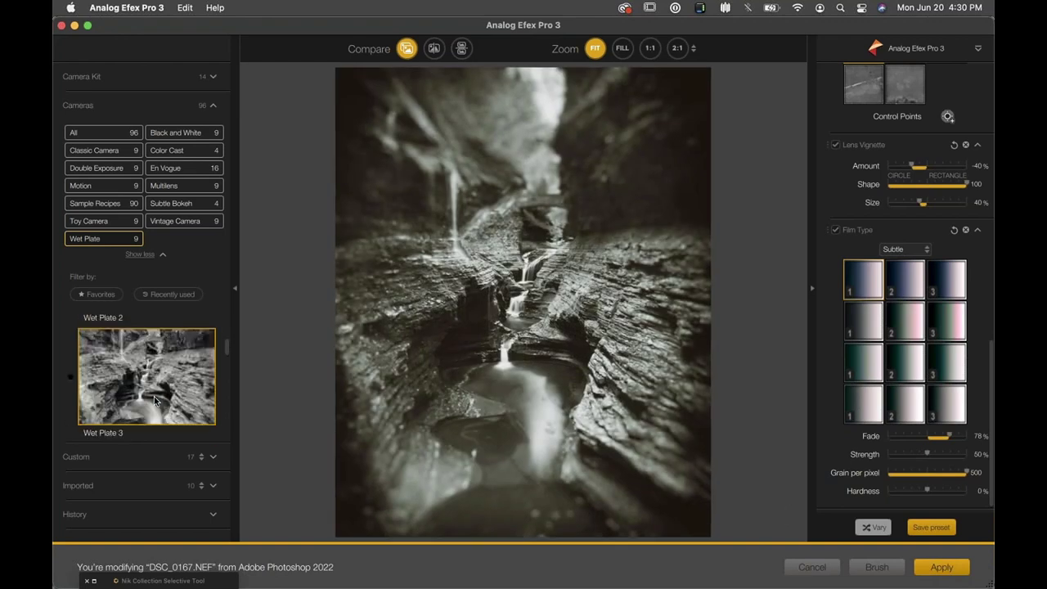
{"action": "scroll", "coordinate": [154, 399], "scroll_direction": "up", "scroll_amount": 1}
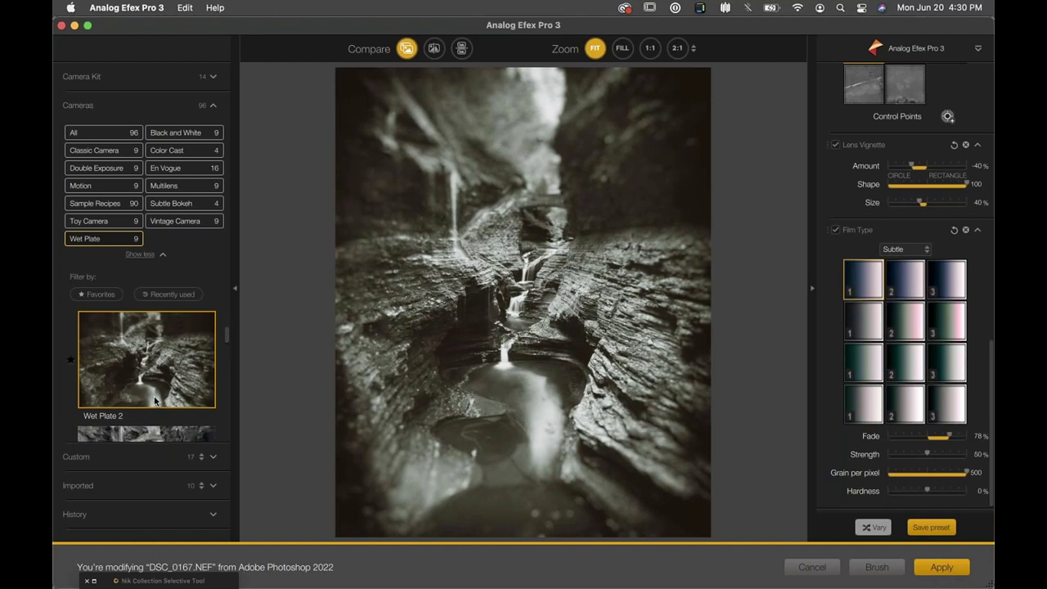
Step: Compare the Wet Plate 2 look with the original photo, ending on the edited version
{"action": "left_click", "coordinate": [406, 47]}
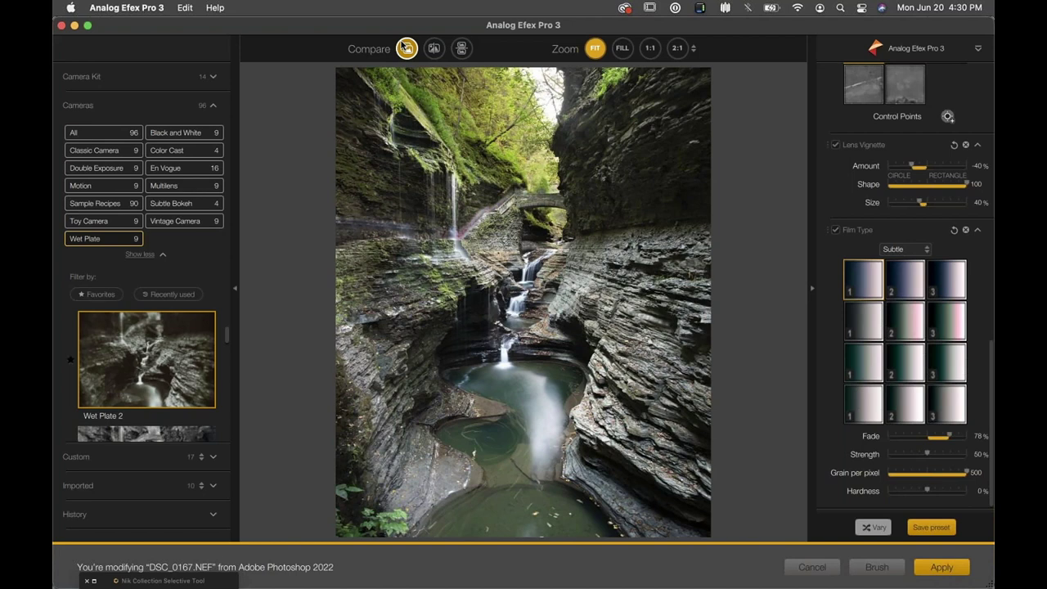
{"action": "left_click", "coordinate": [406, 48]}
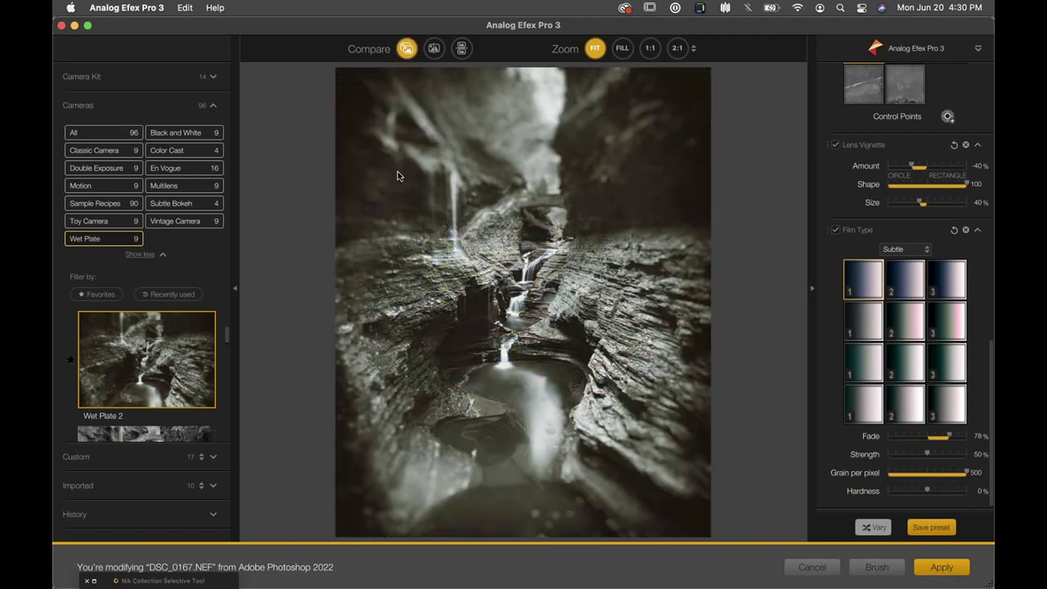
{"action": "left_click", "coordinate": [406, 48]}
Step: Hide the preset browser and collapse the settings of all six filters from Basic Adjustments to Film Type
{"action": "scroll", "coordinate": [891, 135], "scroll_direction": "up", "scroll_amount": 5}
{"action": "scroll", "coordinate": [891, 135], "scroll_direction": "up", "scroll_amount": 5}
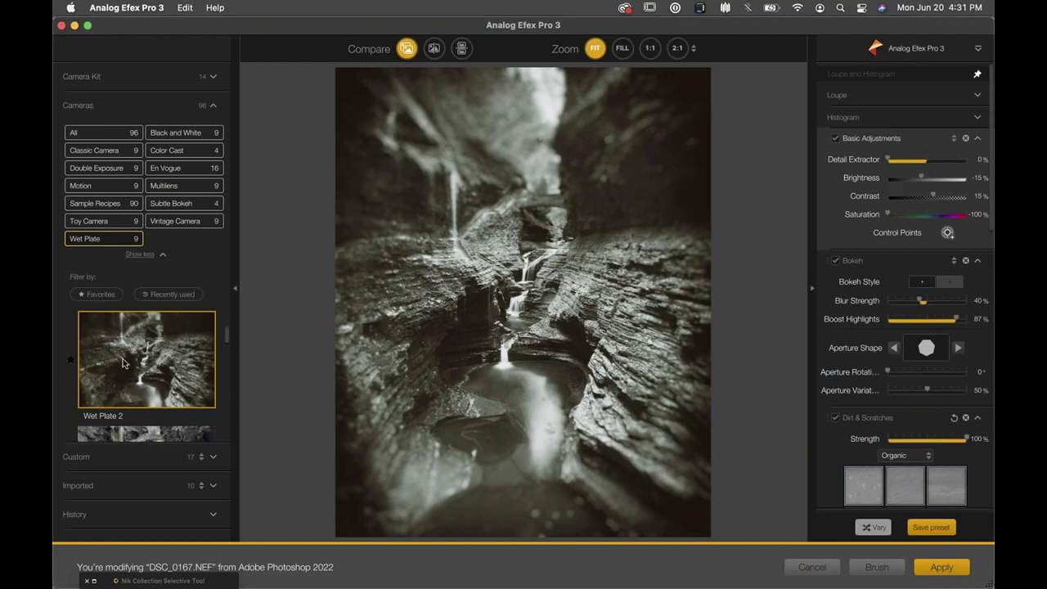
{"action": "left_click", "coordinate": [234, 290]}
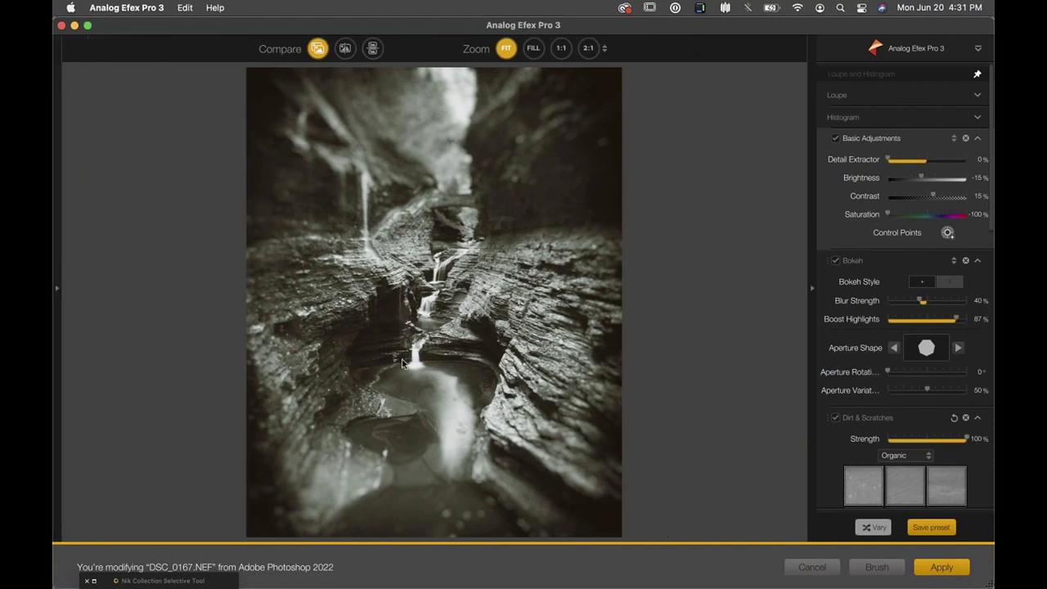
{"action": "left_click", "coordinate": [859, 139]}
{"action": "left_click", "coordinate": [870, 162]}
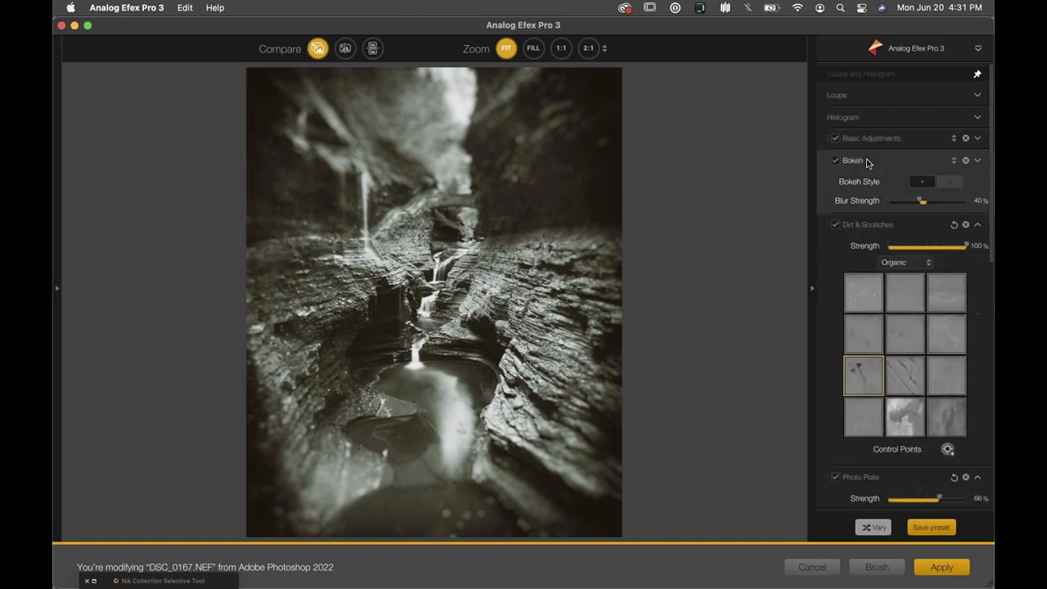
{"action": "left_click", "coordinate": [869, 183]}
{"action": "left_click", "coordinate": [870, 205]}
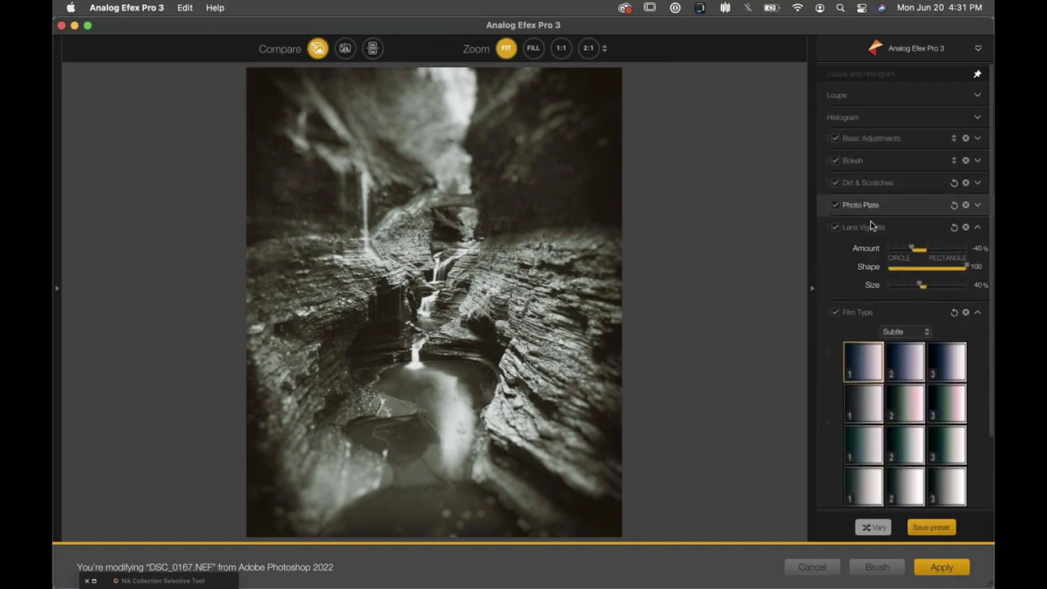
{"action": "left_click", "coordinate": [870, 226]}
{"action": "left_click", "coordinate": [869, 249]}
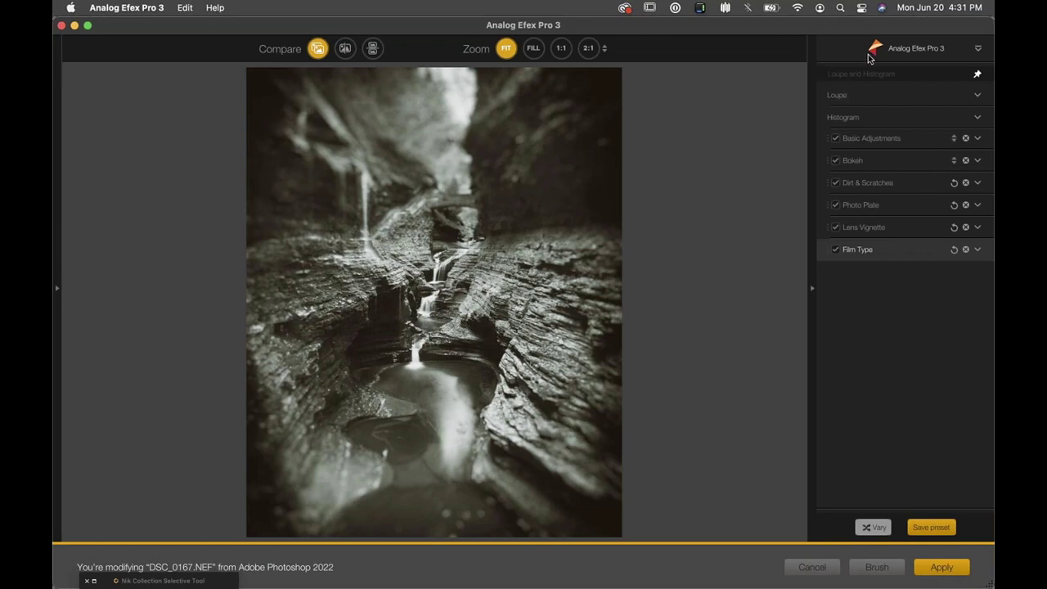
Step: Inspect photo details in the Loupe's before-and-after view, try pinning and unpinning the Loupe and Histogram area, and collapse the Loupe
{"action": "left_click", "coordinate": [850, 98]}
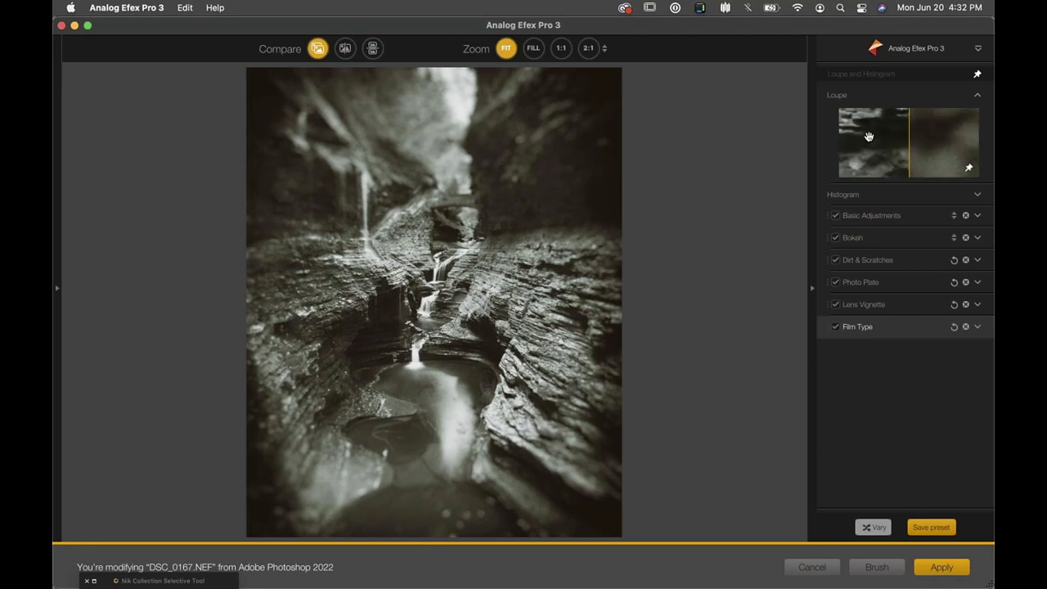
{"action": "left_click", "coordinate": [977, 75]}
{"action": "left_click", "coordinate": [524, 255]}
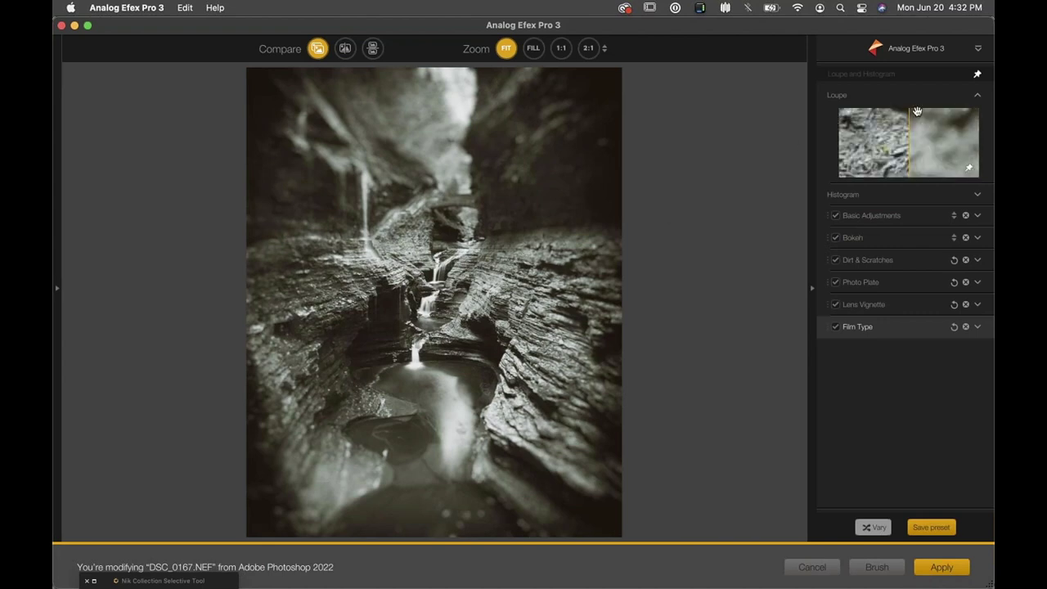
{"action": "left_click", "coordinate": [977, 76]}
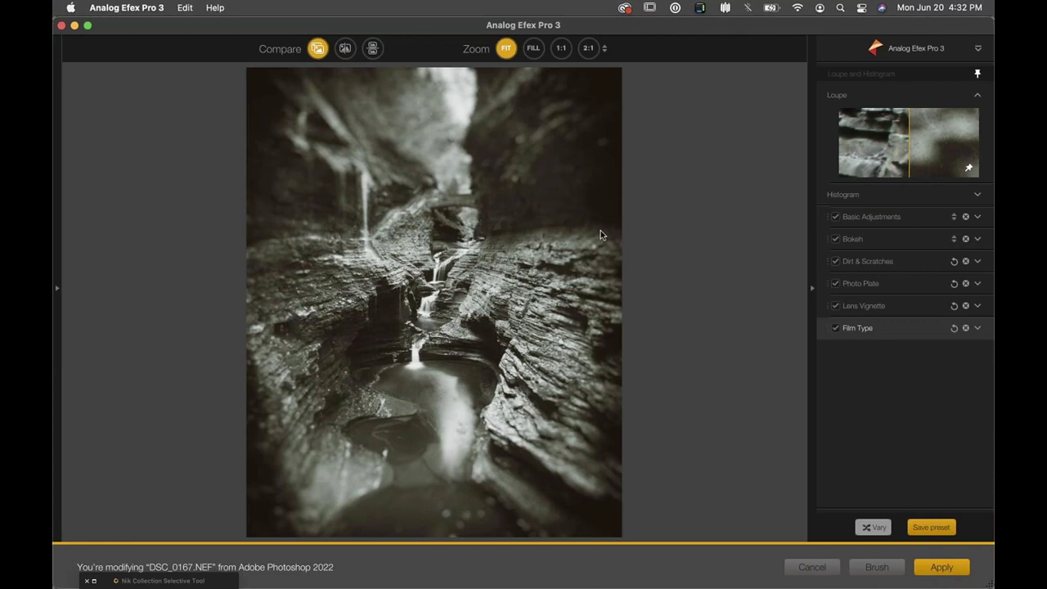
{"action": "left_click", "coordinate": [836, 96]}
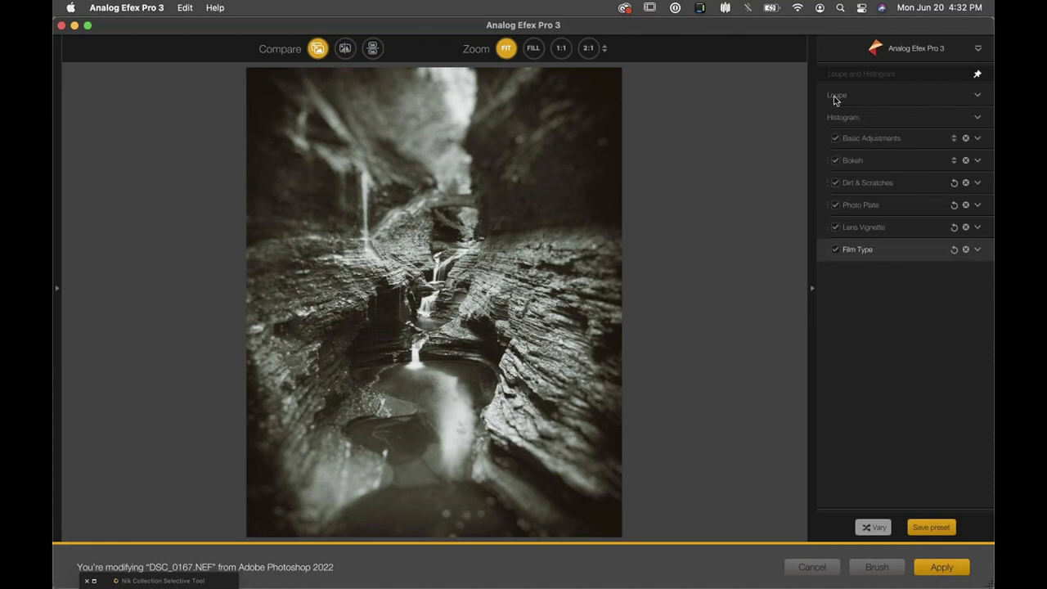
Step: Expand the Histogram and view the blue, luminance, green and red channels, ending with all channels shown
{"action": "left_click", "coordinate": [843, 119]}
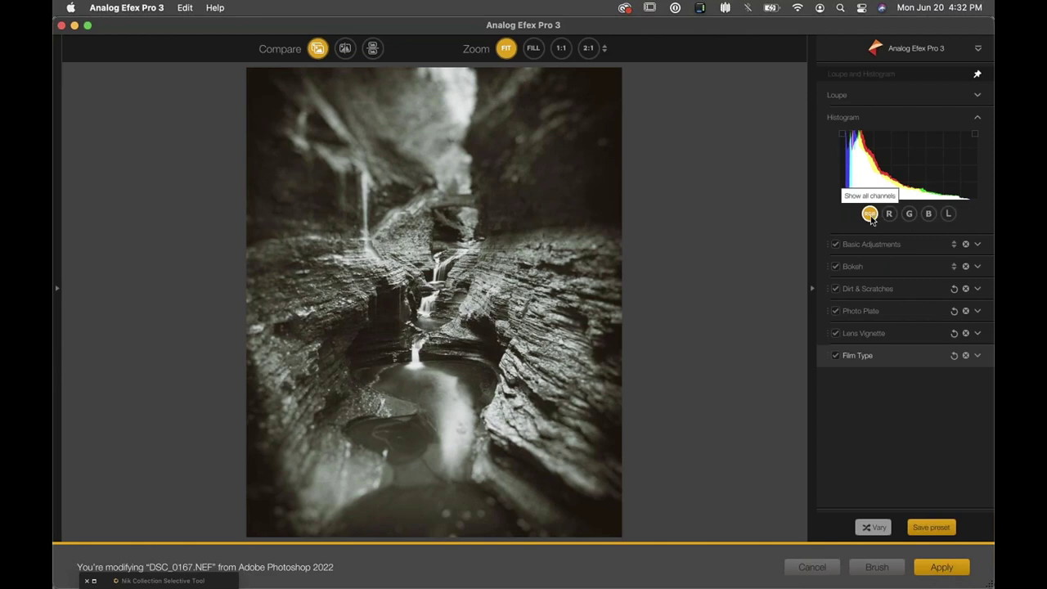
{"action": "left_click", "coordinate": [929, 215]}
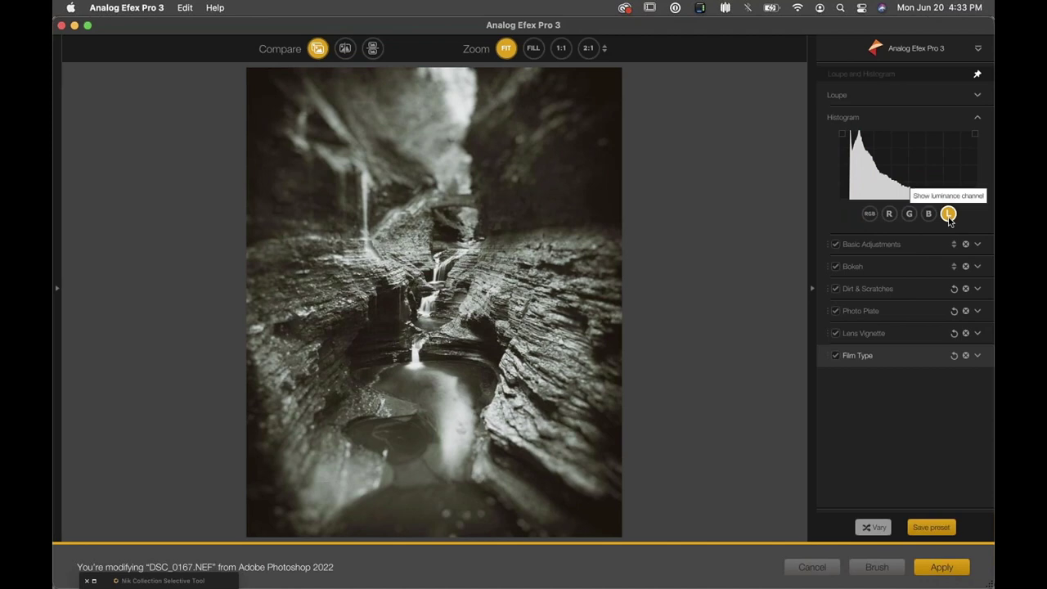
{"action": "left_click", "coordinate": [908, 215]}
{"action": "left_click", "coordinate": [889, 215]}
{"action": "left_click", "coordinate": [869, 215]}
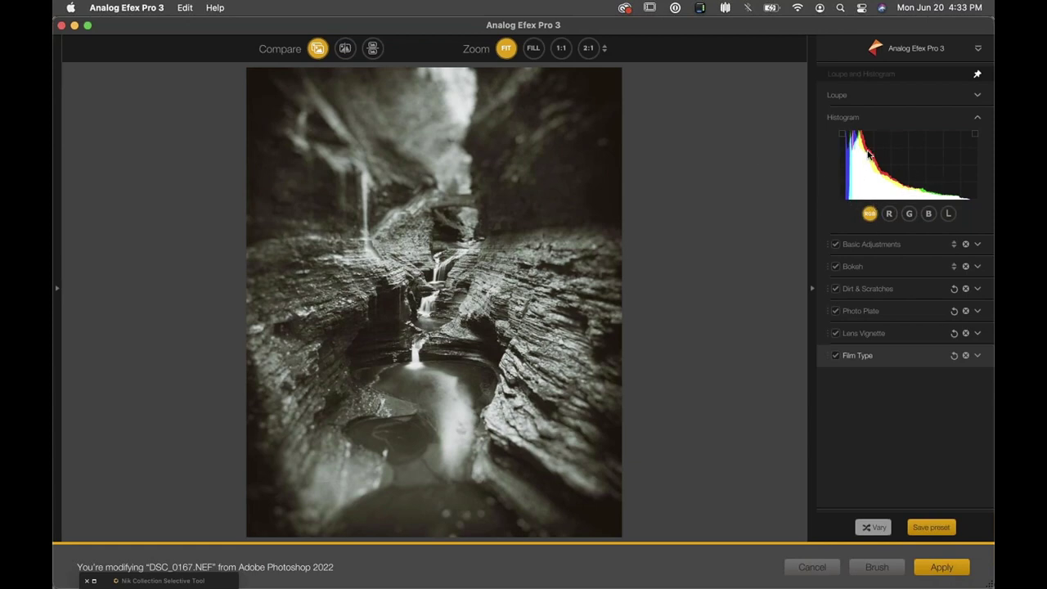
Step: Collapse the Histogram, expand the Basic Adjustments settings and preview the photo with that filter off and on
{"action": "left_click", "coordinate": [977, 119]}
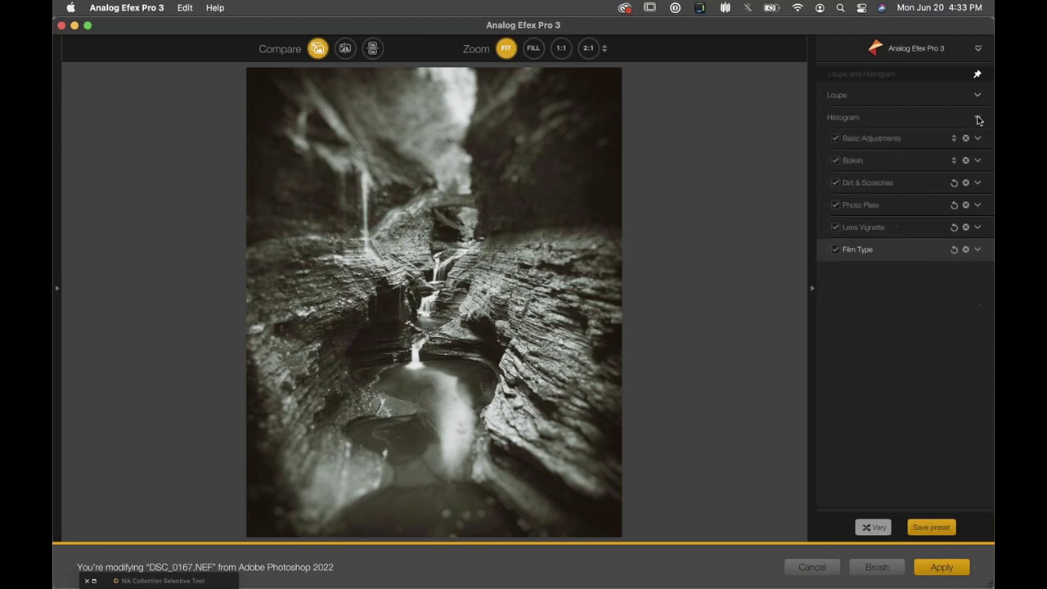
{"action": "left_click", "coordinate": [859, 141]}
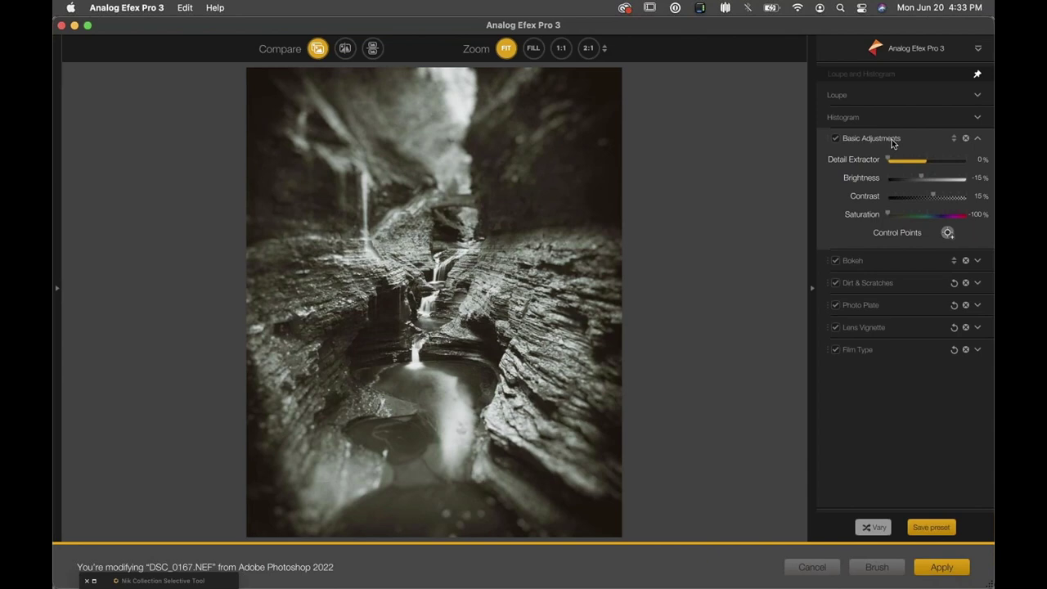
{"action": "left_click", "coordinate": [834, 140]}
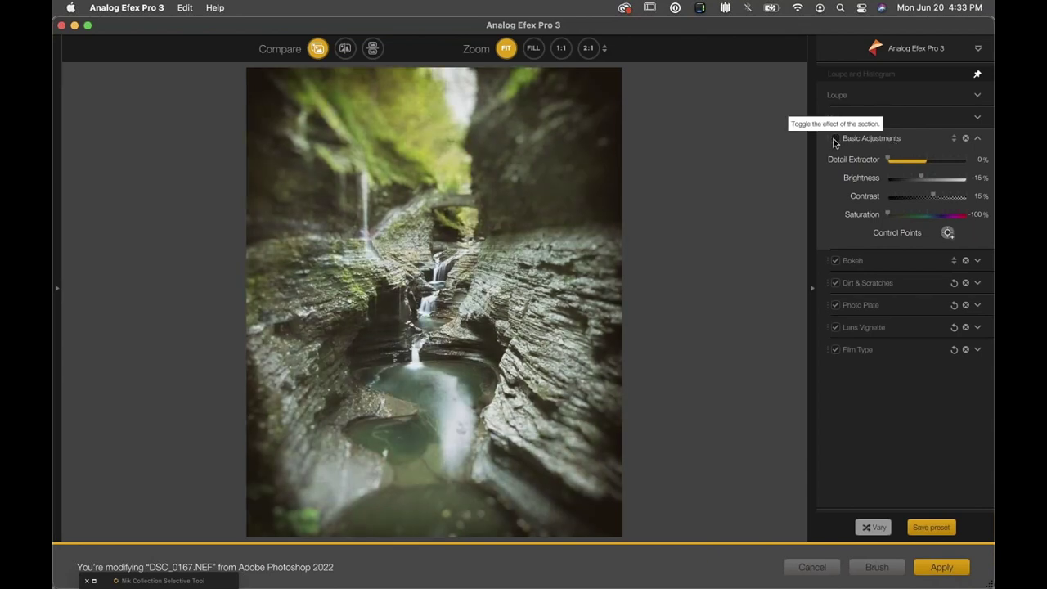
{"action": "left_click", "coordinate": [835, 141]}
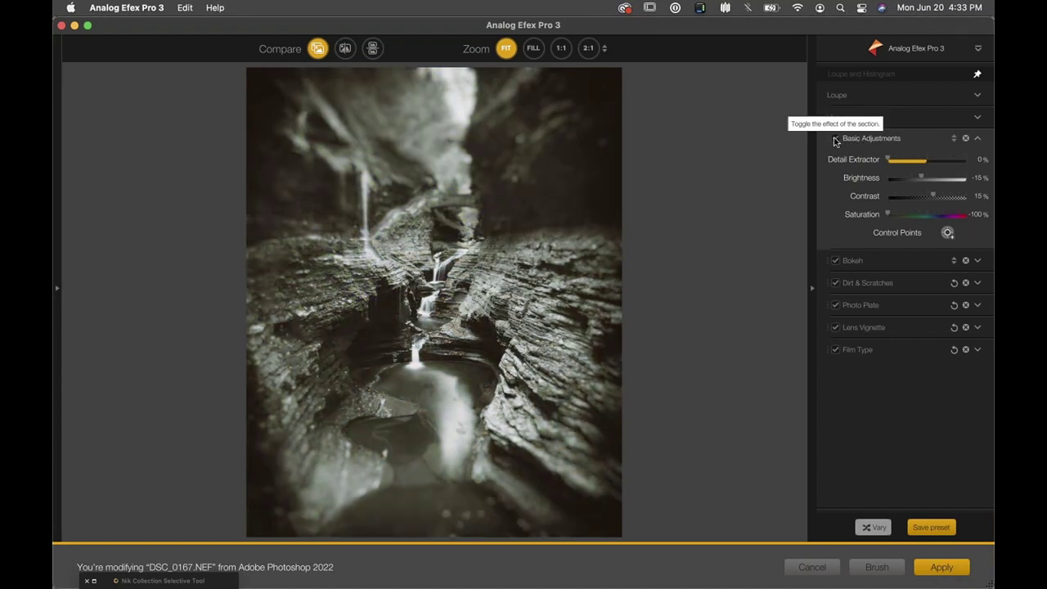
Step: Turn off all six filters in order, from Basic Adjustments down to Film Type
{"action": "left_click", "coordinate": [835, 140]}
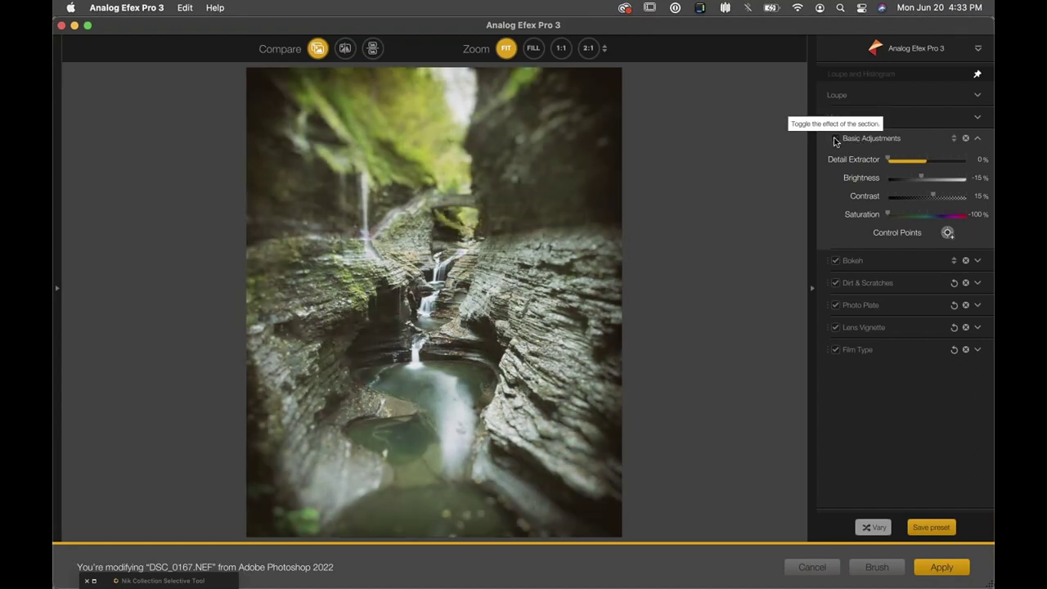
{"action": "left_click", "coordinate": [835, 260]}
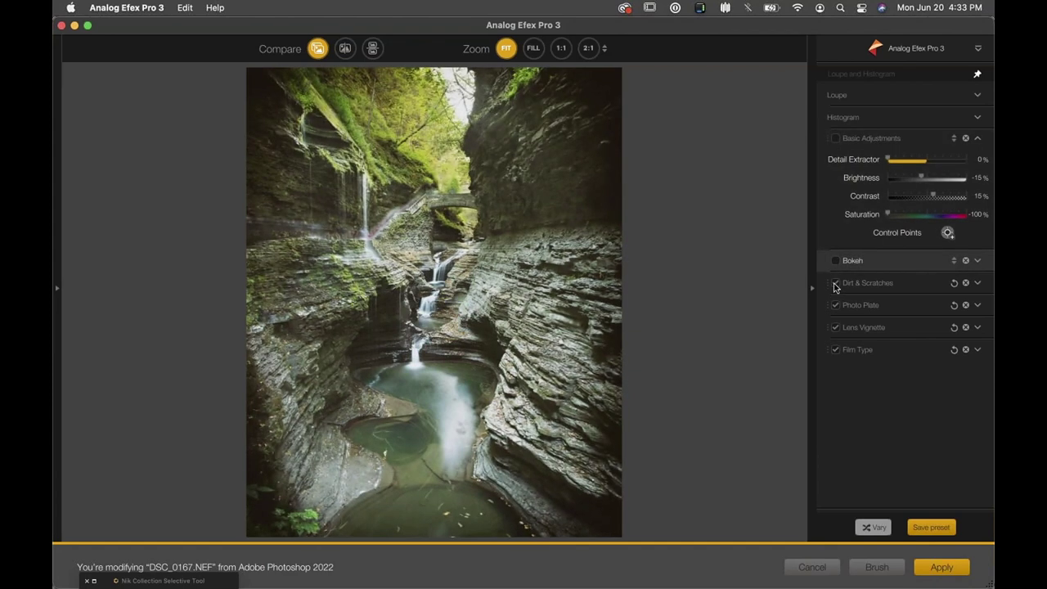
{"action": "left_click", "coordinate": [835, 283]}
{"action": "left_click", "coordinate": [835, 305]}
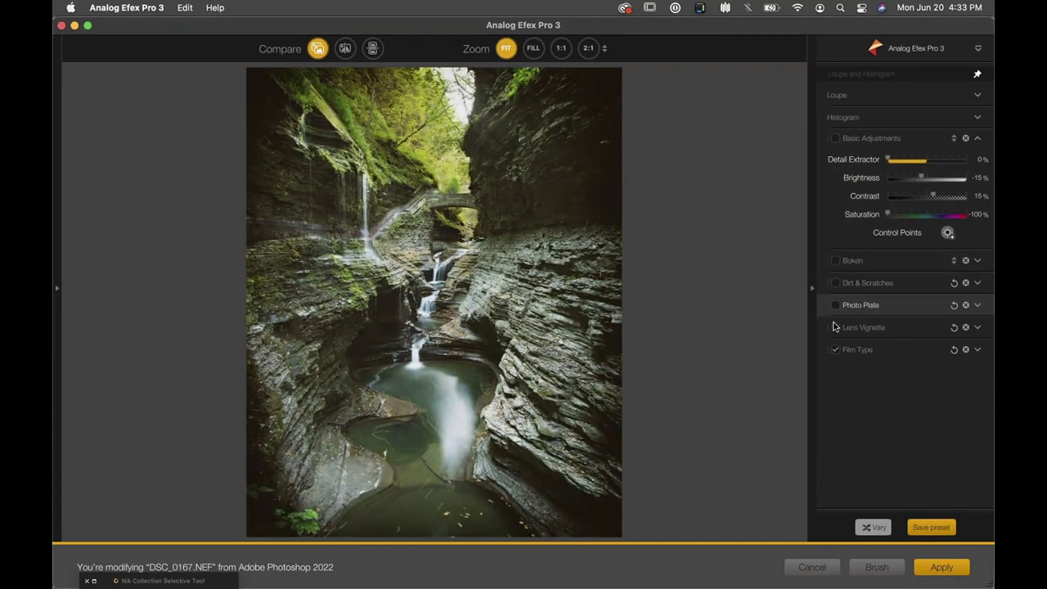
{"action": "left_click", "coordinate": [835, 328]}
{"action": "left_click", "coordinate": [835, 351]}
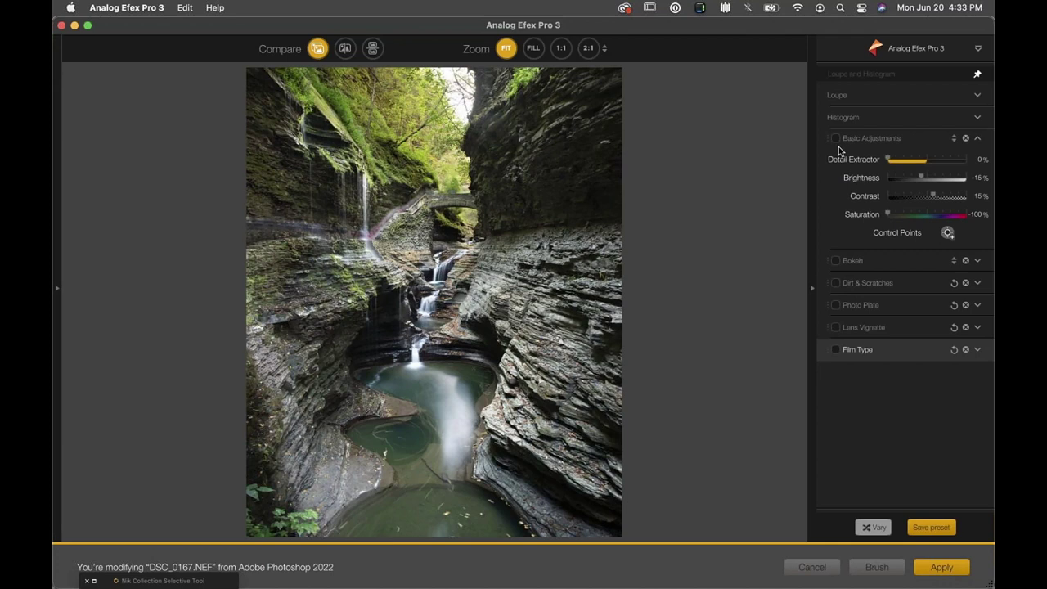
Step: Turn all six filters back on in reverse order, from Film Type up to Basic Adjustments
{"action": "left_click", "coordinate": [836, 350]}
{"action": "left_click", "coordinate": [835, 328]}
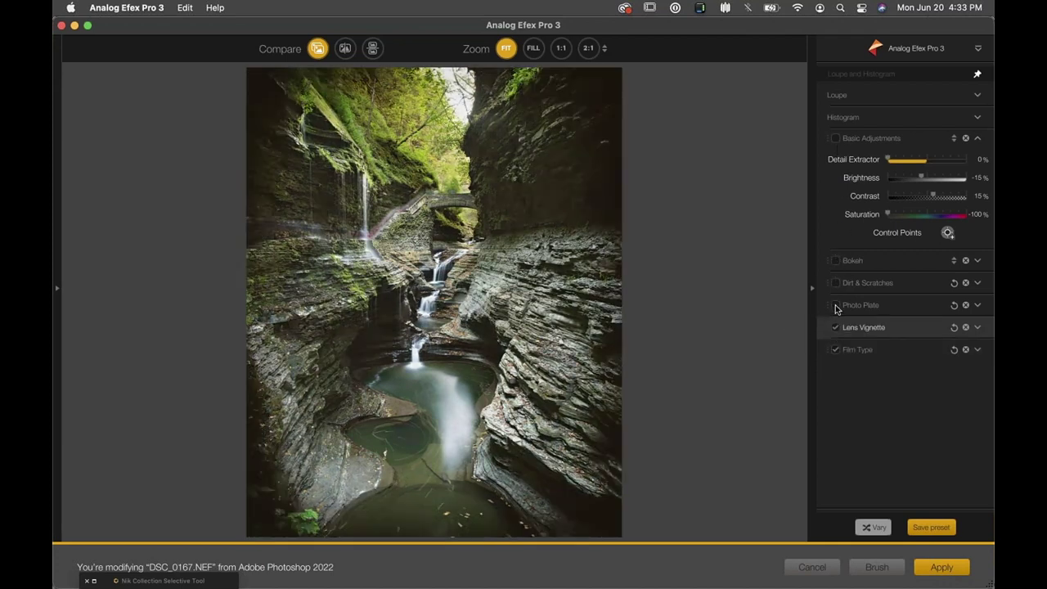
{"action": "left_click", "coordinate": [835, 305]}
{"action": "left_click", "coordinate": [835, 283]}
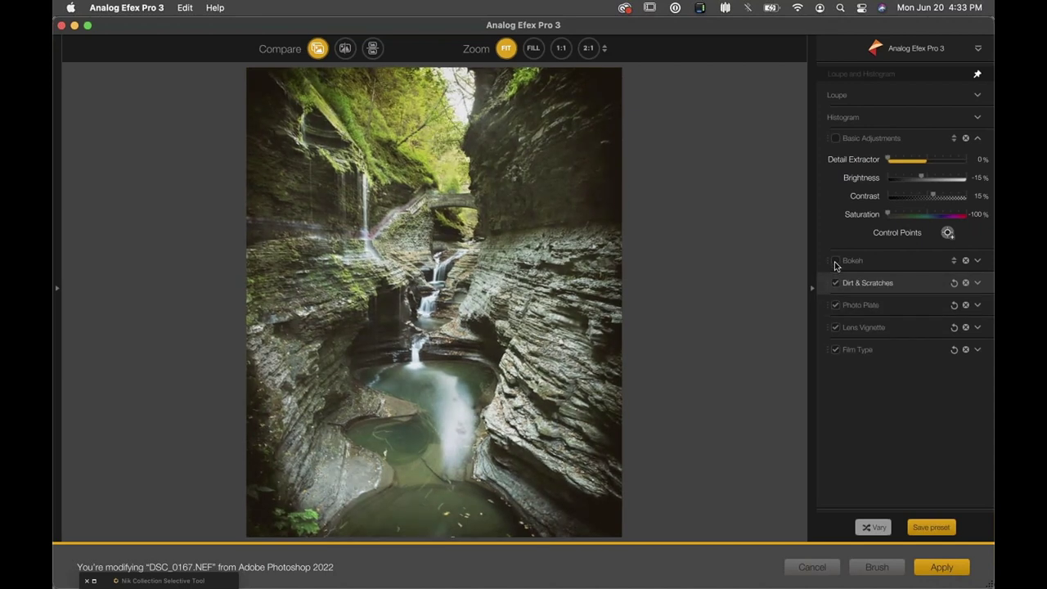
{"action": "left_click", "coordinate": [835, 261]}
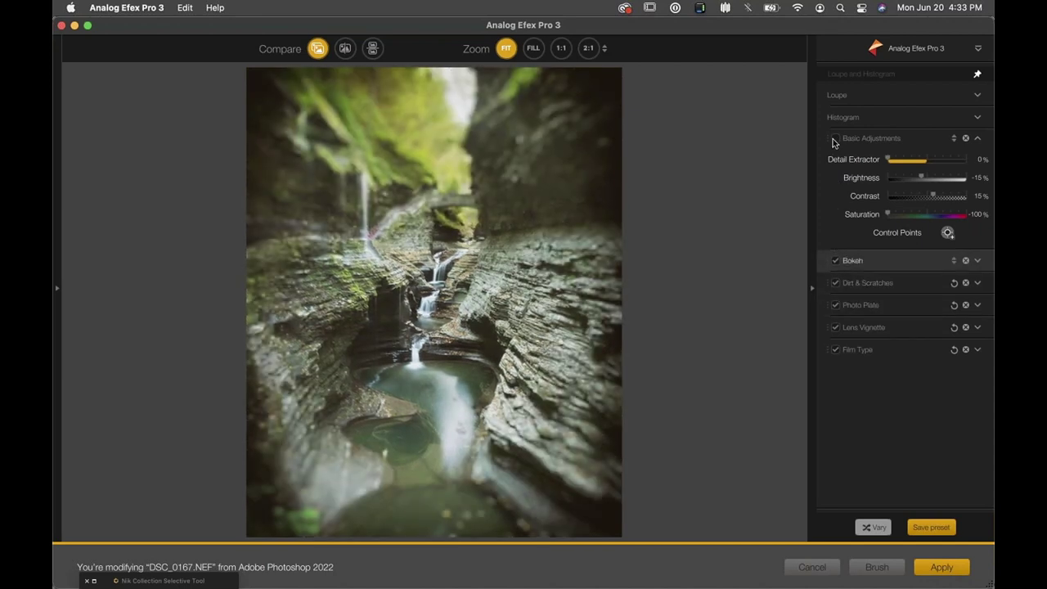
{"action": "left_click", "coordinate": [834, 139]}
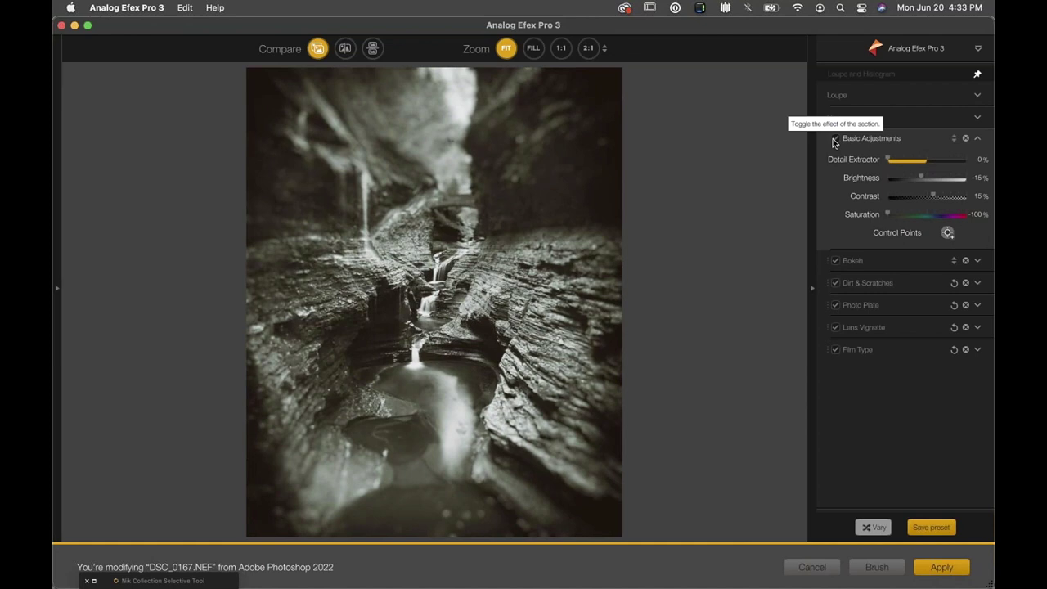
Step: Compare the photo with and without the Film Type filter several times, ending with the filter on
{"action": "left_click", "coordinate": [834, 350]}
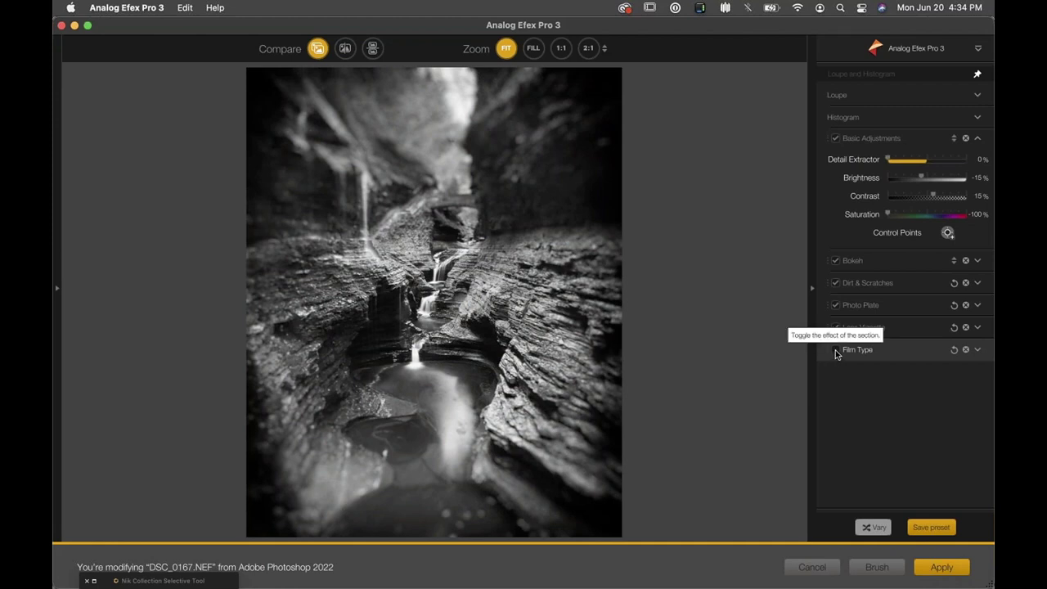
{"action": "left_click", "coordinate": [835, 351]}
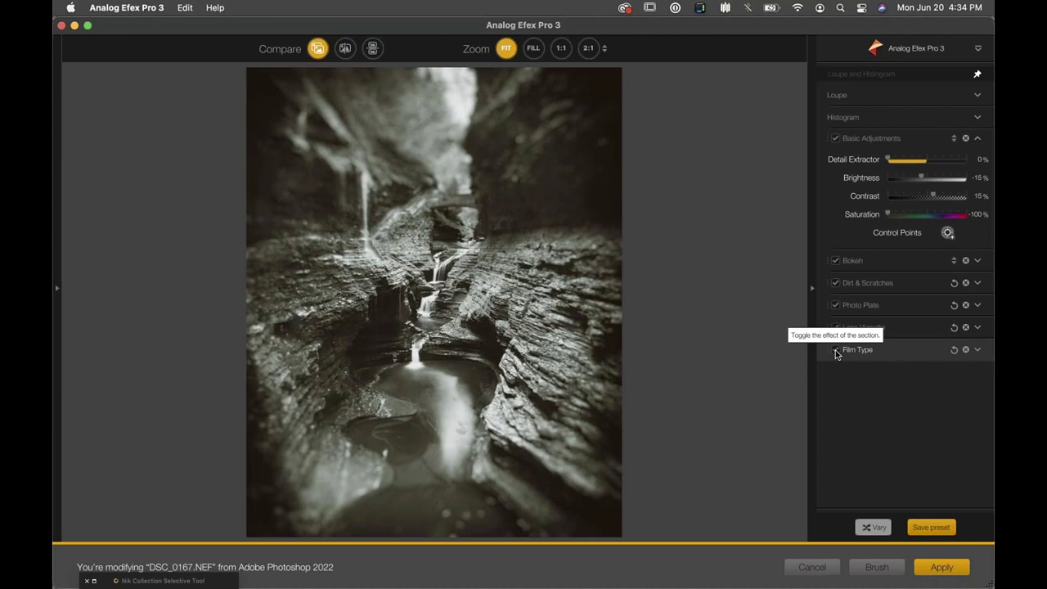
{"action": "left_click", "coordinate": [835, 351]}
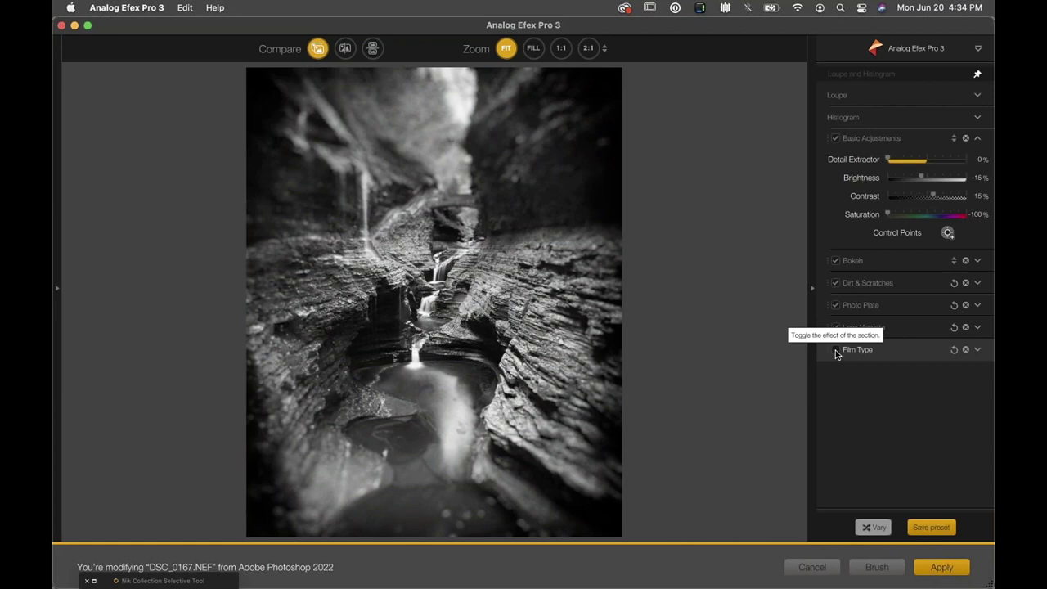
{"action": "left_click", "coordinate": [835, 351]}
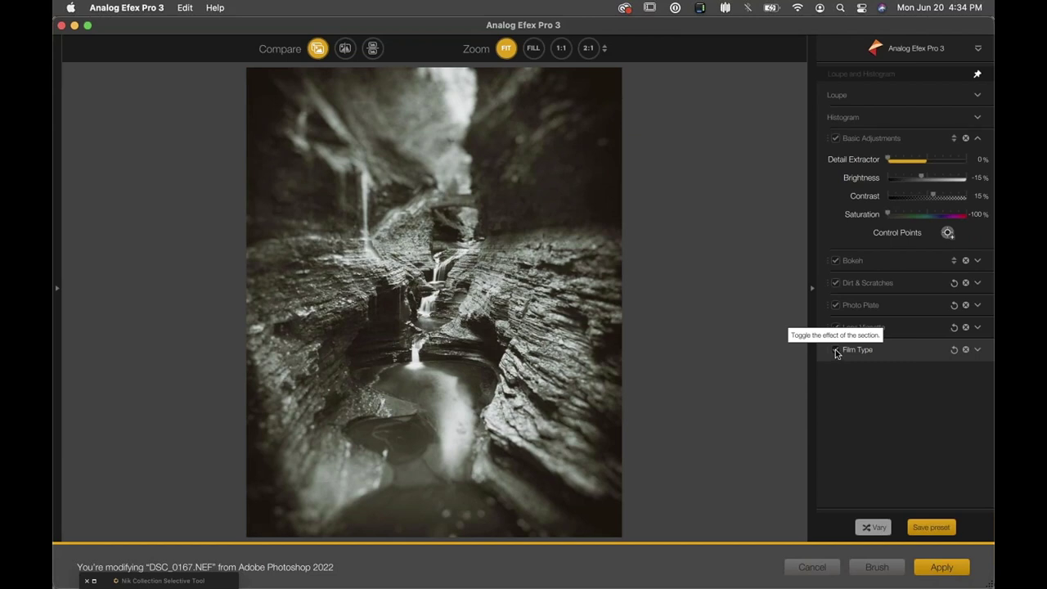
{"action": "left_click", "coordinate": [835, 350]}
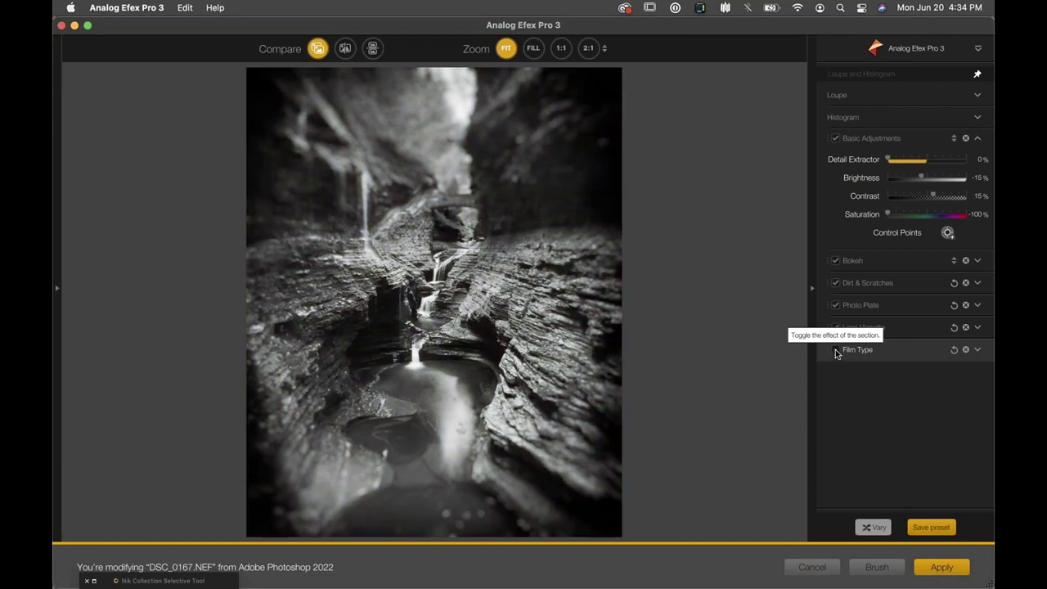
{"action": "left_click", "coordinate": [835, 350]}
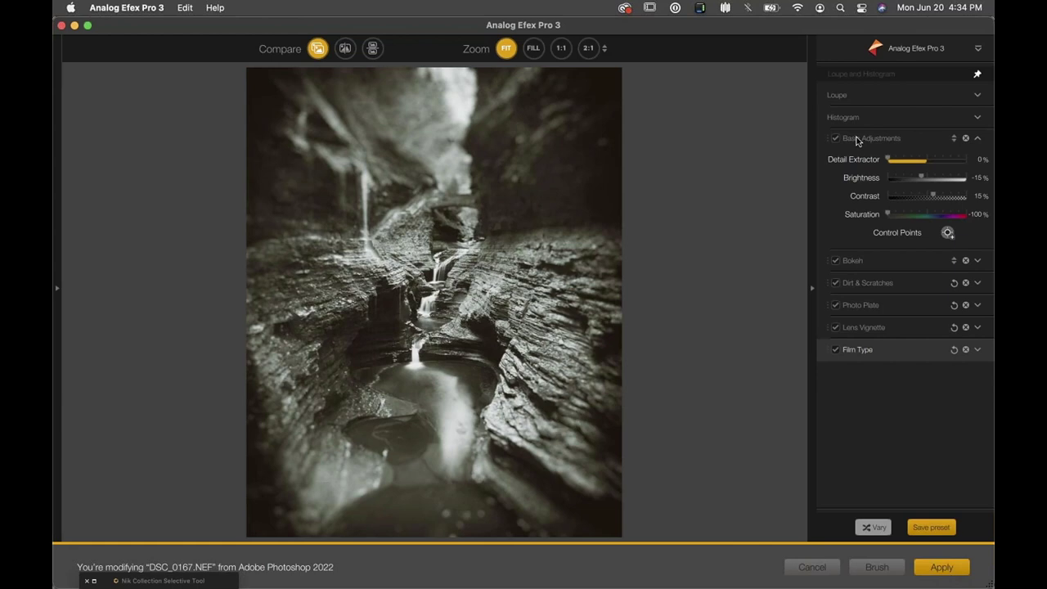
Step: Review the reset and Control Point copy and paste options of Basic Adjustments without applying any of them
{"action": "left_click", "coordinate": [954, 140]}
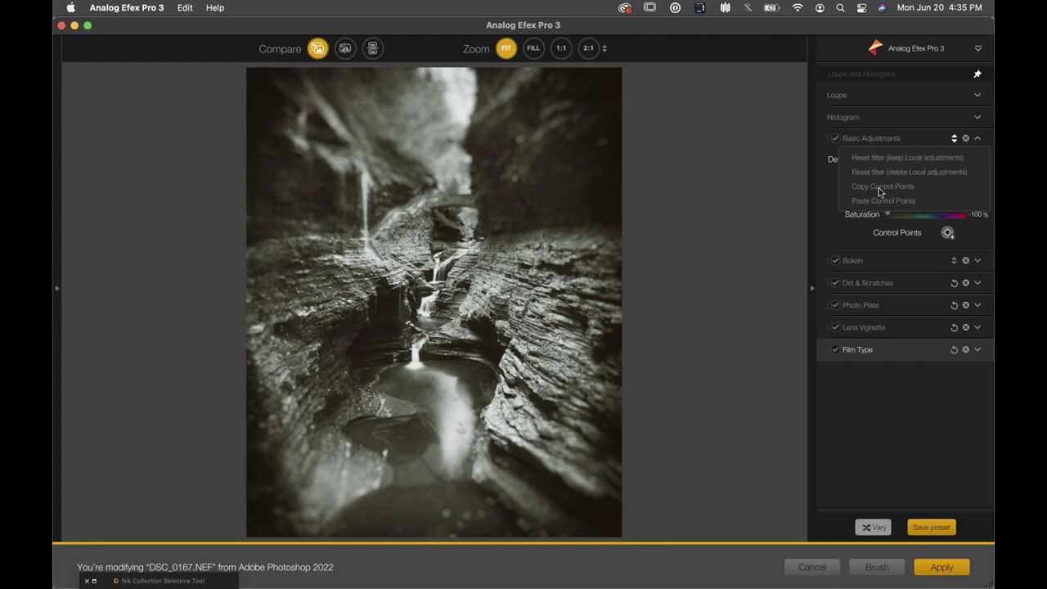
{"action": "left_click", "coordinate": [952, 139]}
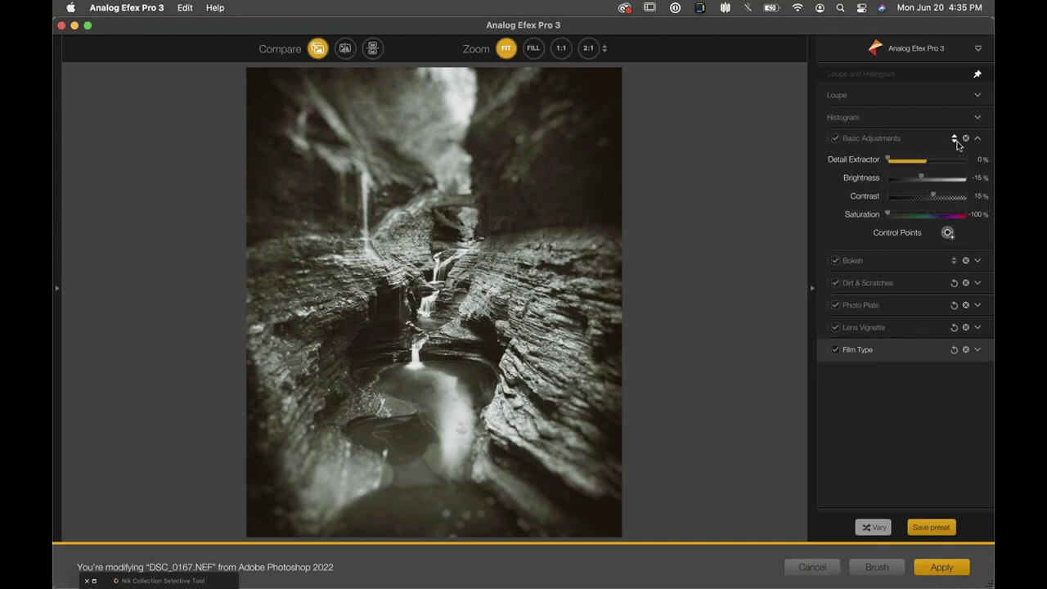
{"action": "left_click", "coordinate": [954, 139]}
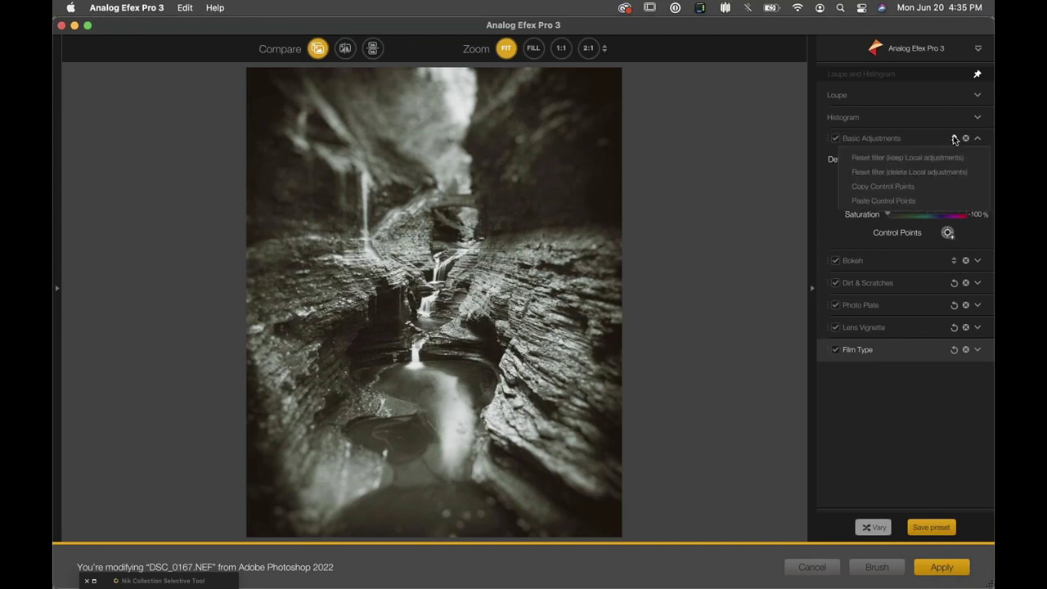
{"action": "left_click", "coordinate": [925, 141]}
{"action": "left_click", "coordinate": [922, 142]}
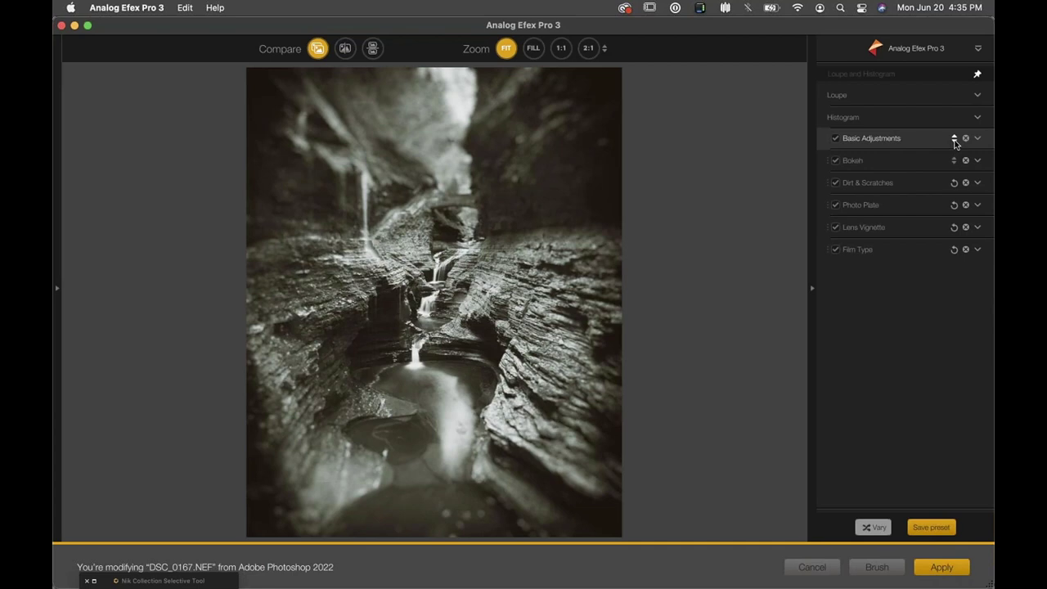
{"action": "left_click", "coordinate": [953, 139]}
{"action": "double_click", "coordinate": [937, 140]}
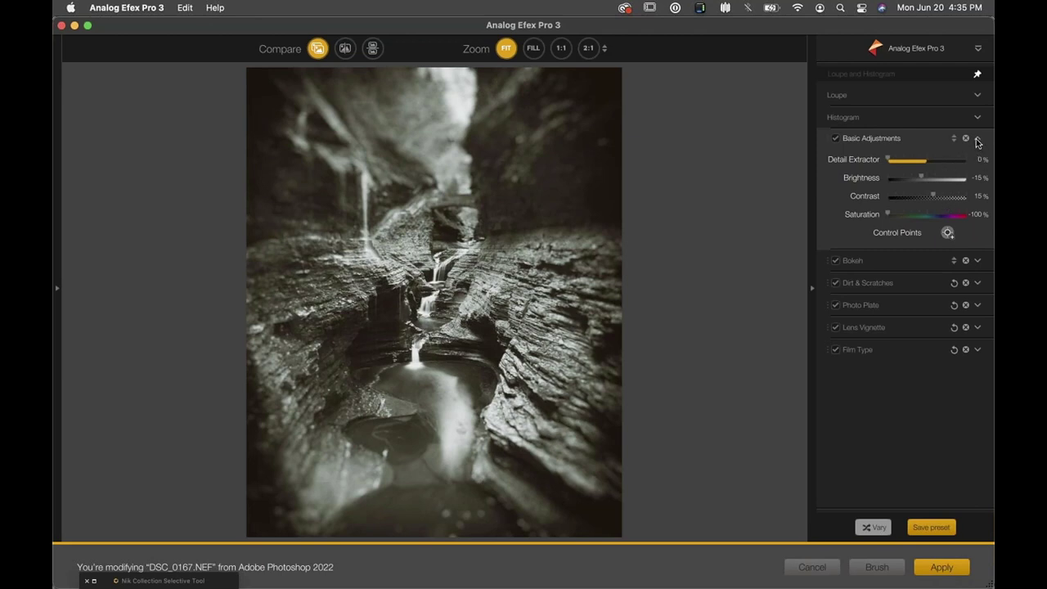
Step: Try collapsing and expanding Basic Adjustments and compare the photo with and without it, ending with the filter on and collapsed
{"action": "left_click", "coordinate": [977, 139]}
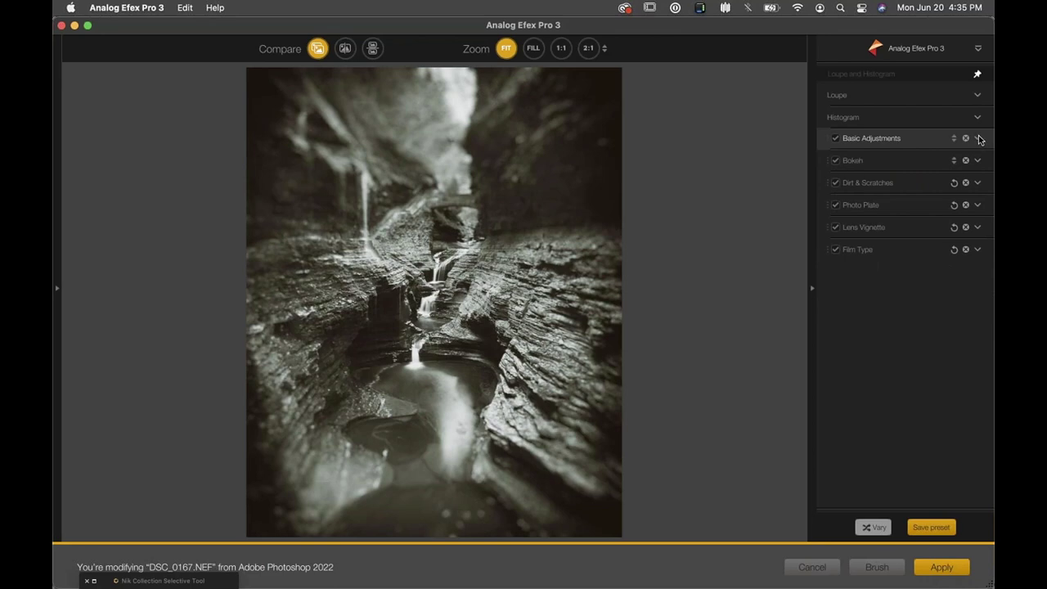
{"action": "left_click", "coordinate": [977, 139]}
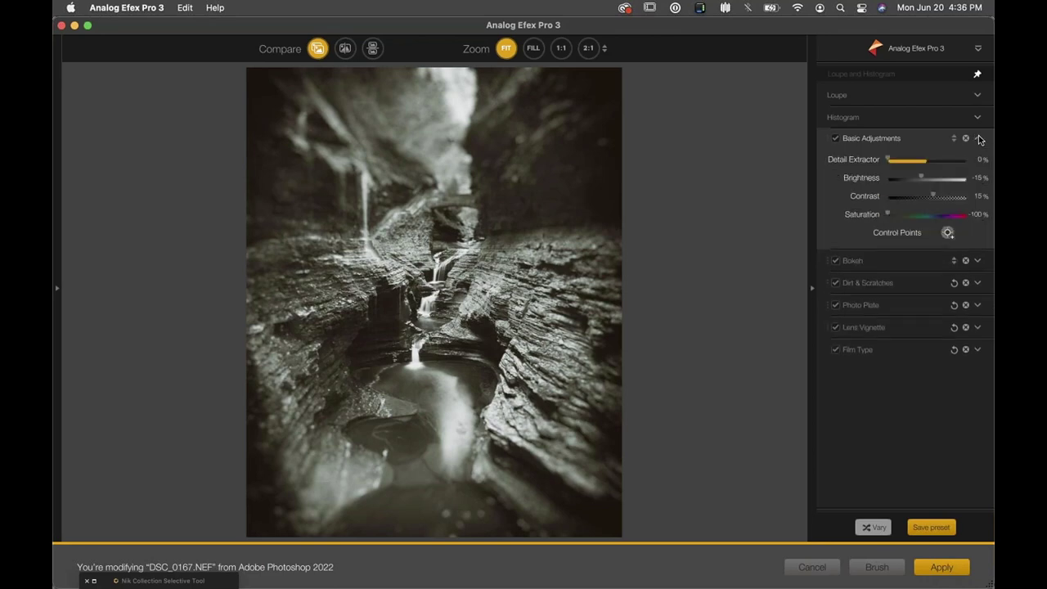
{"action": "left_click", "coordinate": [834, 139]}
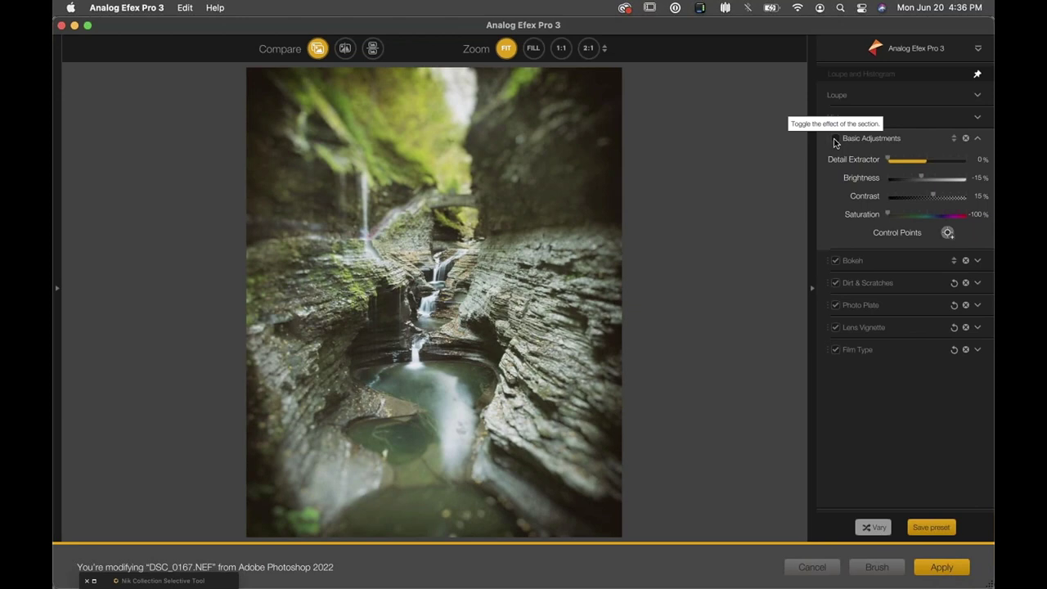
{"action": "left_click", "coordinate": [834, 140]}
{"action": "left_click", "coordinate": [834, 141]}
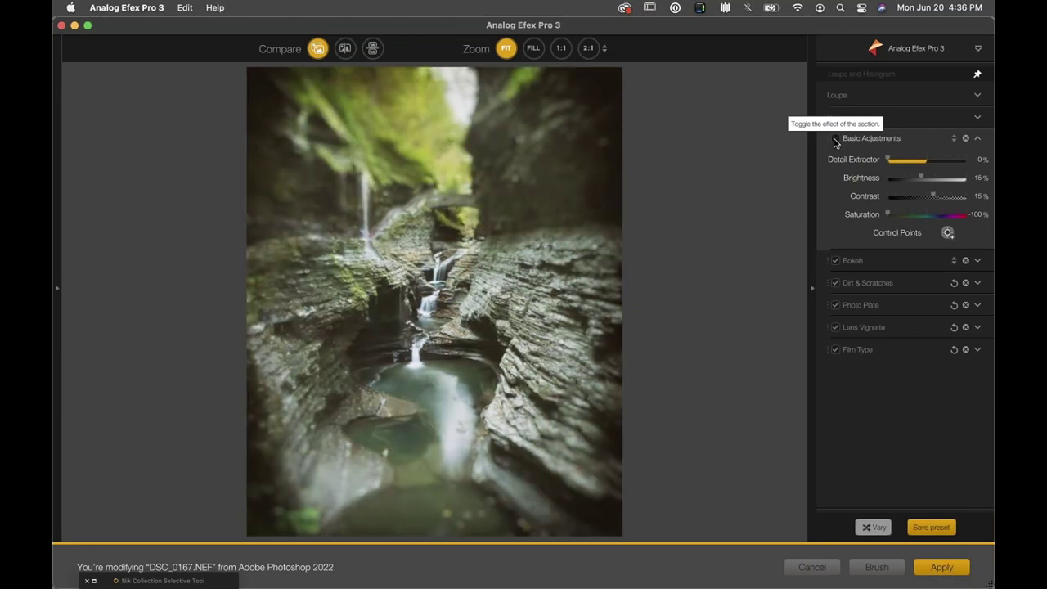
{"action": "left_click", "coordinate": [835, 140]}
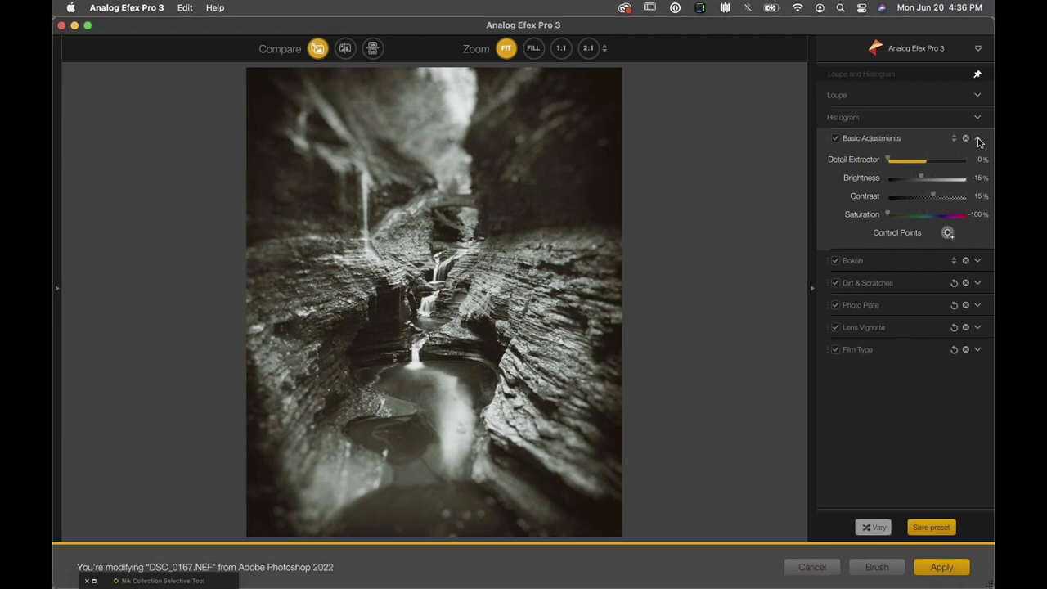
{"action": "left_click", "coordinate": [978, 139]}
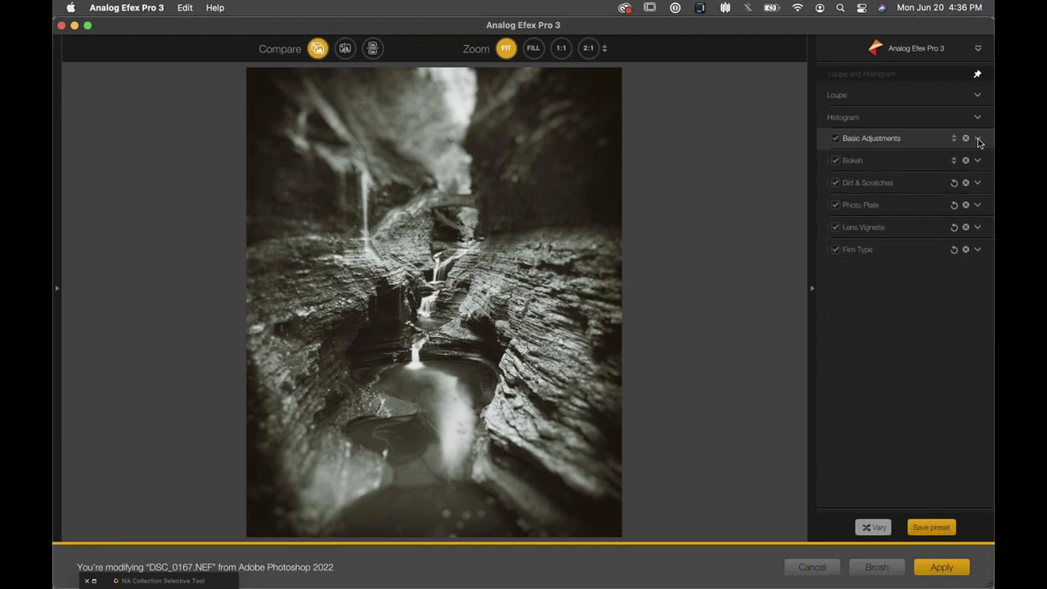
{"action": "left_click", "coordinate": [978, 139]}
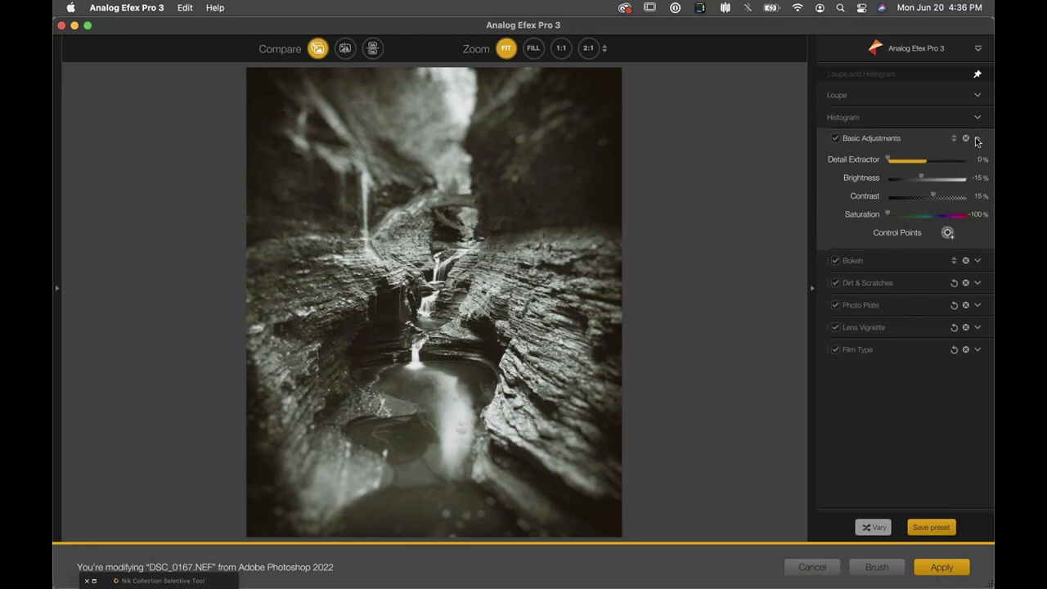
{"action": "left_click", "coordinate": [977, 139]}
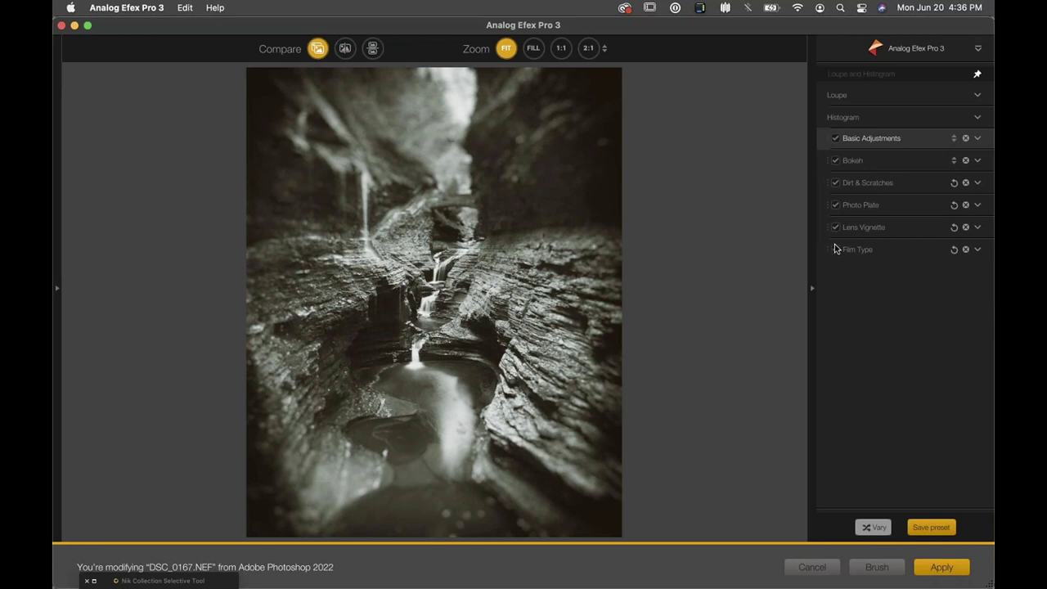
Step: Turn off Film Type and set the Saturation in Basic Adjustments to 9%
{"action": "left_click", "coordinate": [835, 249]}
{"action": "left_click", "coordinate": [864, 141]}
{"action": "left_click", "coordinate": [864, 139]}
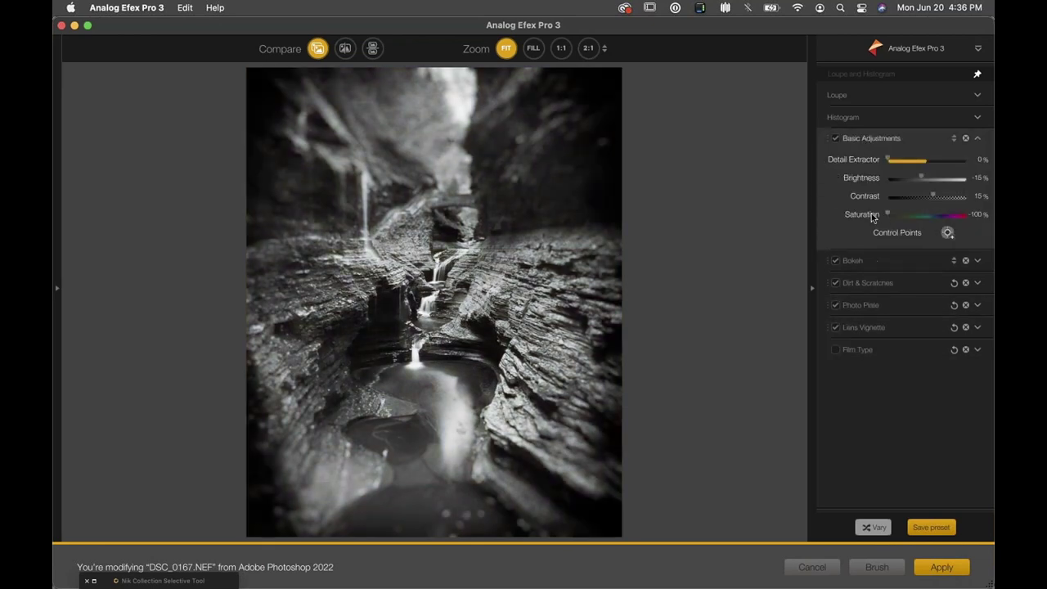
{"action": "left_click_drag", "start_coordinate": [887, 215], "coordinate": [929, 218]}
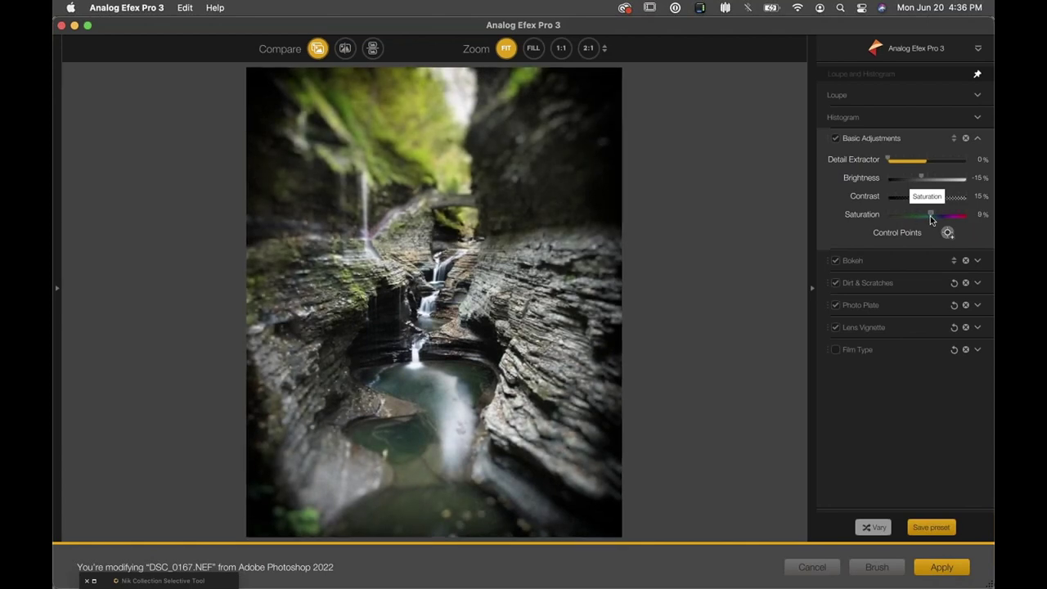
Step: Move the Bokeh focus area up onto the upper waterfalls and stretch it vertically
{"action": "left_click", "coordinate": [870, 261]}
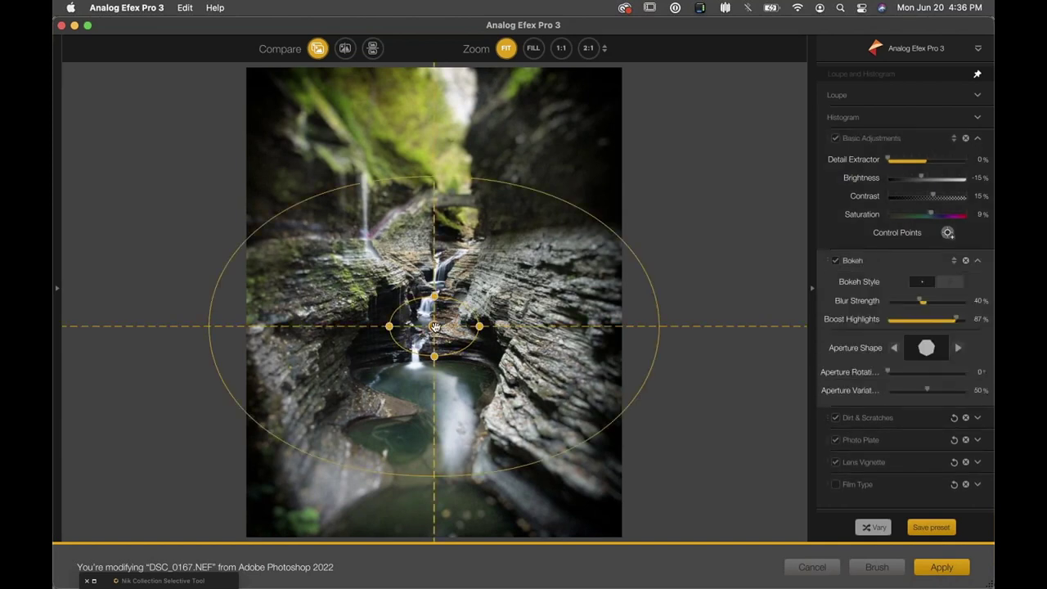
{"action": "left_click_drag", "start_coordinate": [435, 327], "coordinate": [442, 278]}
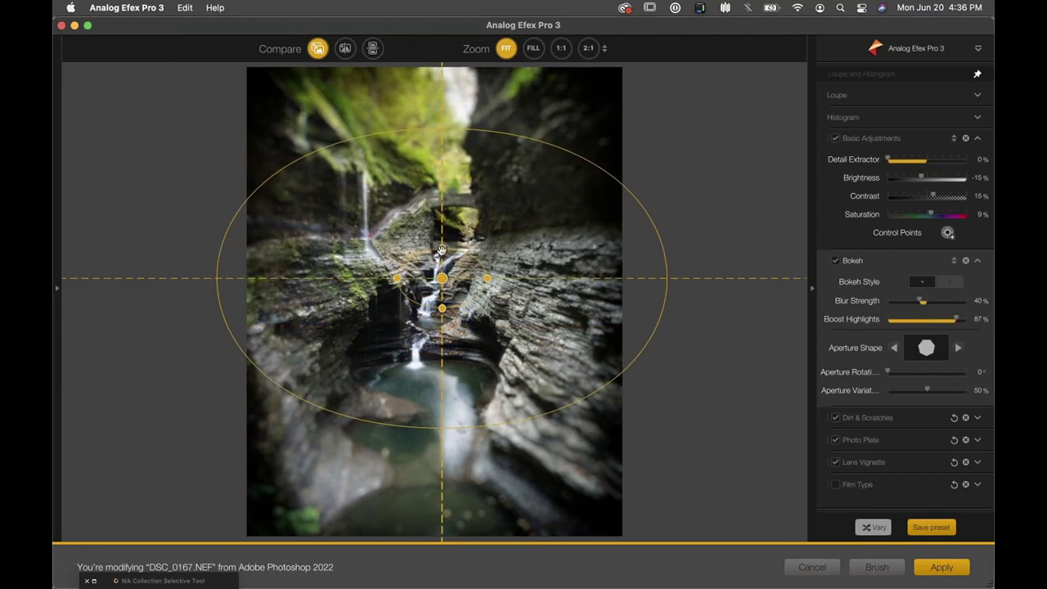
{"action": "left_click_drag", "start_coordinate": [441, 226], "coordinate": [441, 196]}
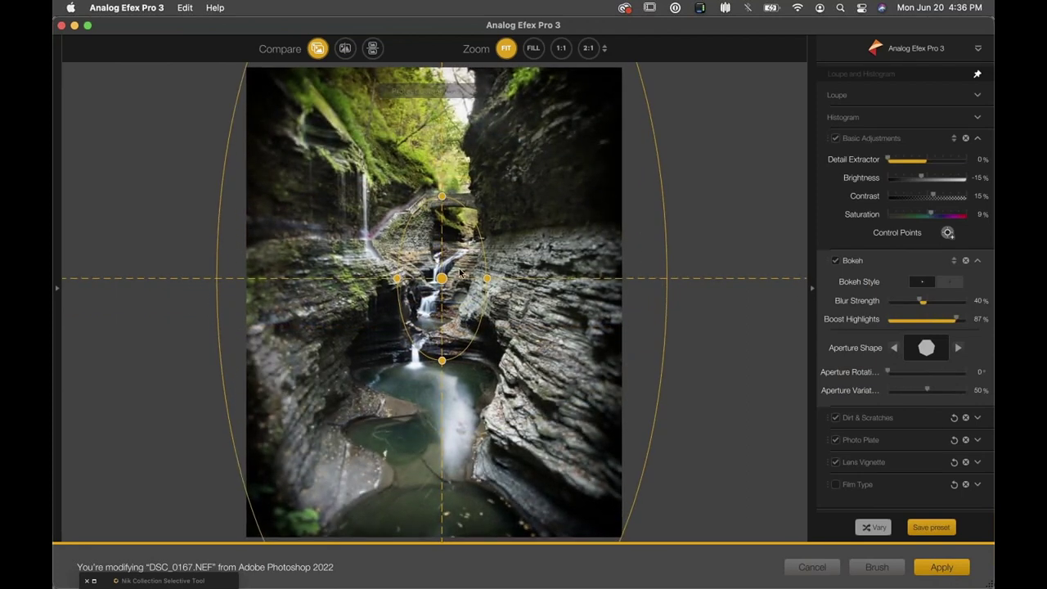
Step: Try the Bokeh focus area over the lower-left rocks, return it to the gorge's center and tighten its transition ellipse
{"action": "left_click_drag", "start_coordinate": [440, 278], "coordinate": [280, 461]}
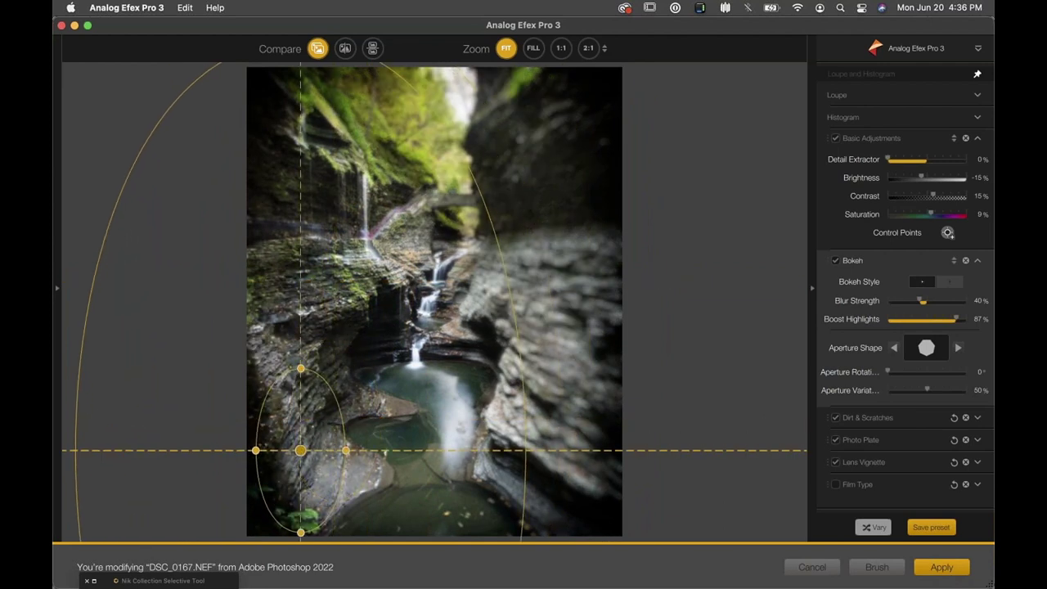
{"action": "scroll", "coordinate": [771, 510], "scroll_direction": "down", "scroll_amount": 3}
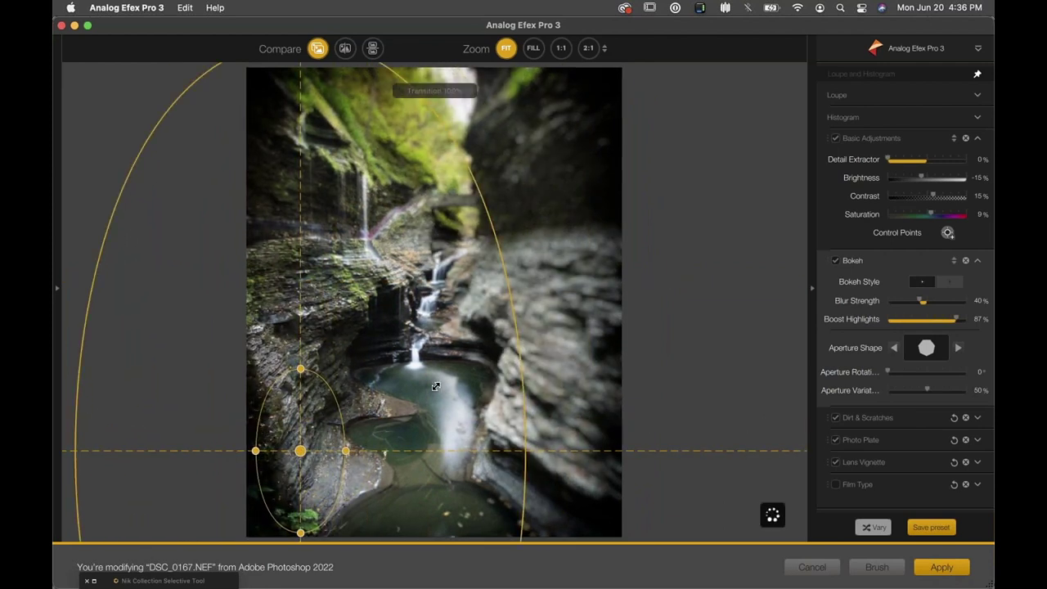
{"action": "scroll", "coordinate": [368, 426], "scroll_direction": "down", "scroll_amount": 3}
{"action": "left_click_drag", "start_coordinate": [301, 450], "coordinate": [443, 268]}
{"action": "left_click_drag", "start_coordinate": [508, 236], "coordinate": [512, 207]}
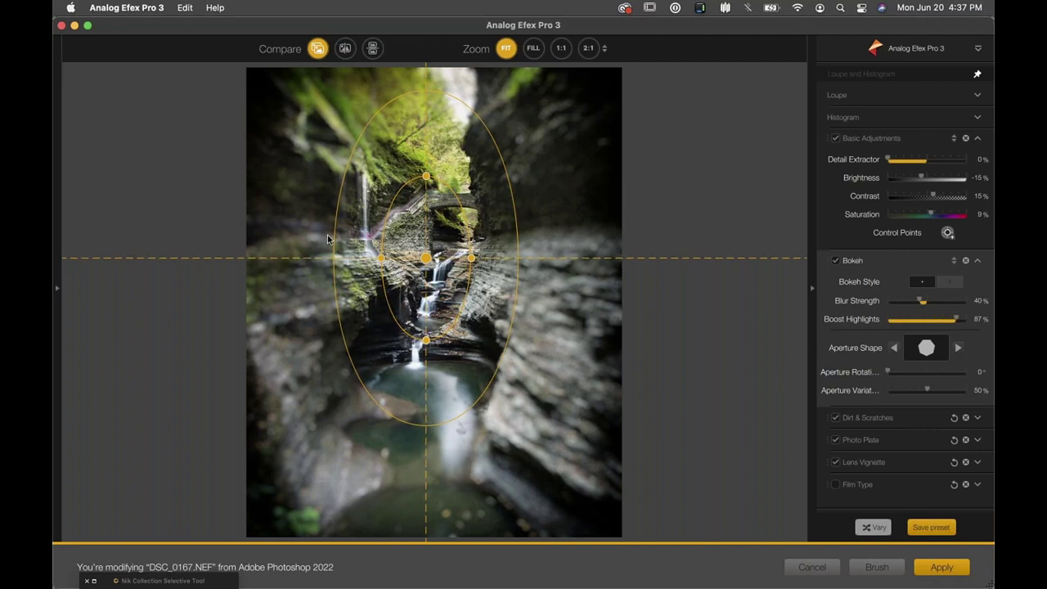
Step: Set Bokeh Blur Strength to 77% and Boost Highlights to 39%, and enlarge the focus and transition ellipses around the waterfalls
{"action": "left_click", "coordinate": [382, 259]}
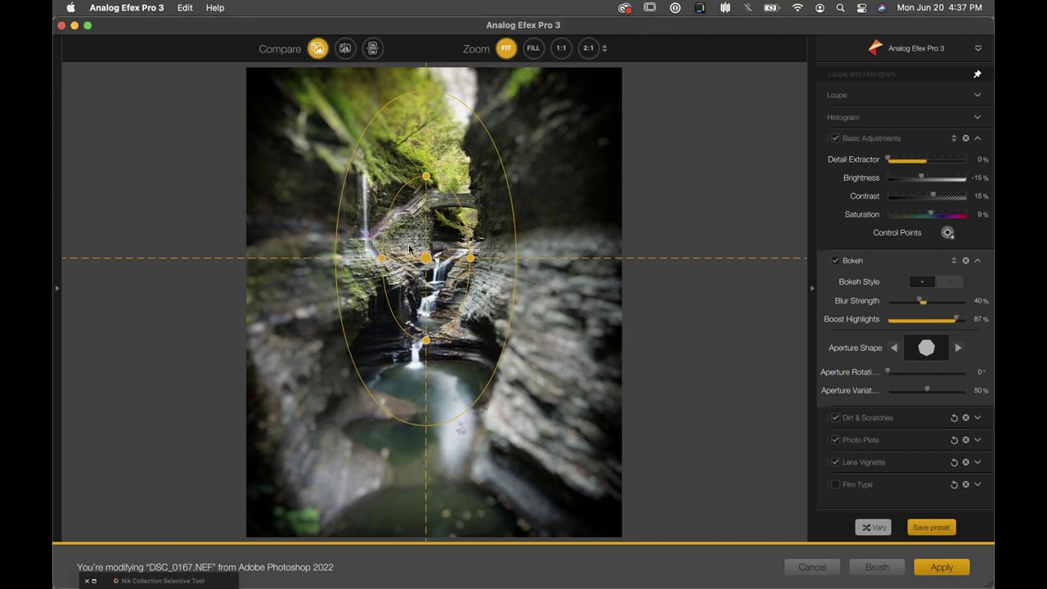
{"action": "mouse_move", "coordinate": [919, 301]}
{"action": "left_mouse_down"}
{"action": "mouse_move", "coordinate": [899, 302]}
{"action": "mouse_move", "coordinate": [948, 302]}
{"action": "mouse_move", "coordinate": [918, 320]}
{"action": "left_mouse_up"}
{"action": "left_click_drag", "start_coordinate": [425, 258], "coordinate": [434, 279]}
{"action": "left_click_drag", "start_coordinate": [474, 247], "coordinate": [504, 247]}
{"action": "left_click_drag", "start_coordinate": [580, 218], "coordinate": [631, 215]}
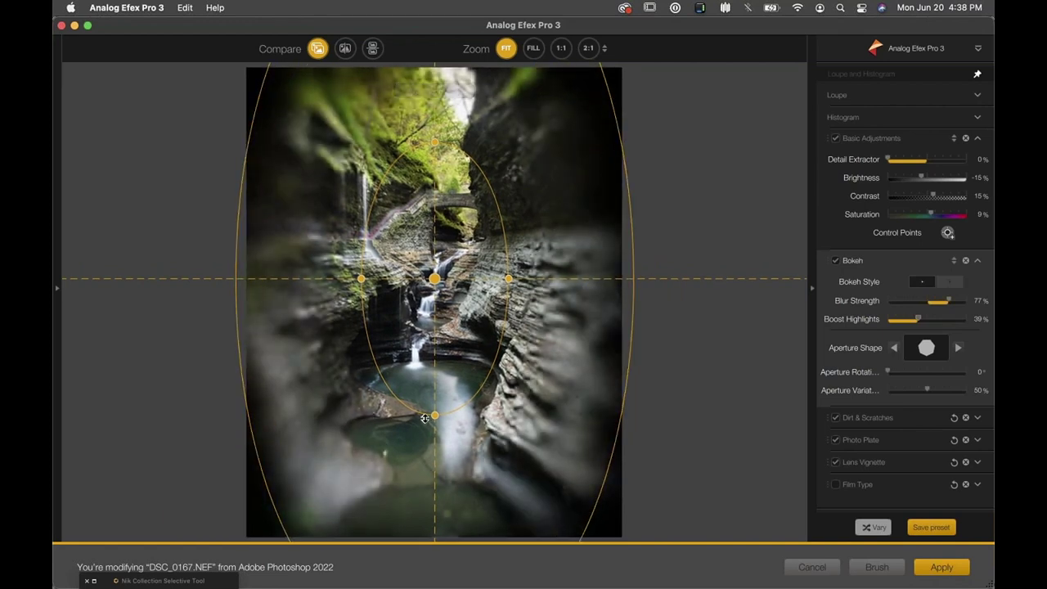
Step: Shorten the Bokeh focus area vertically and set the Blur Strength to 57%
{"action": "left_click_drag", "start_coordinate": [435, 414], "coordinate": [434, 392]}
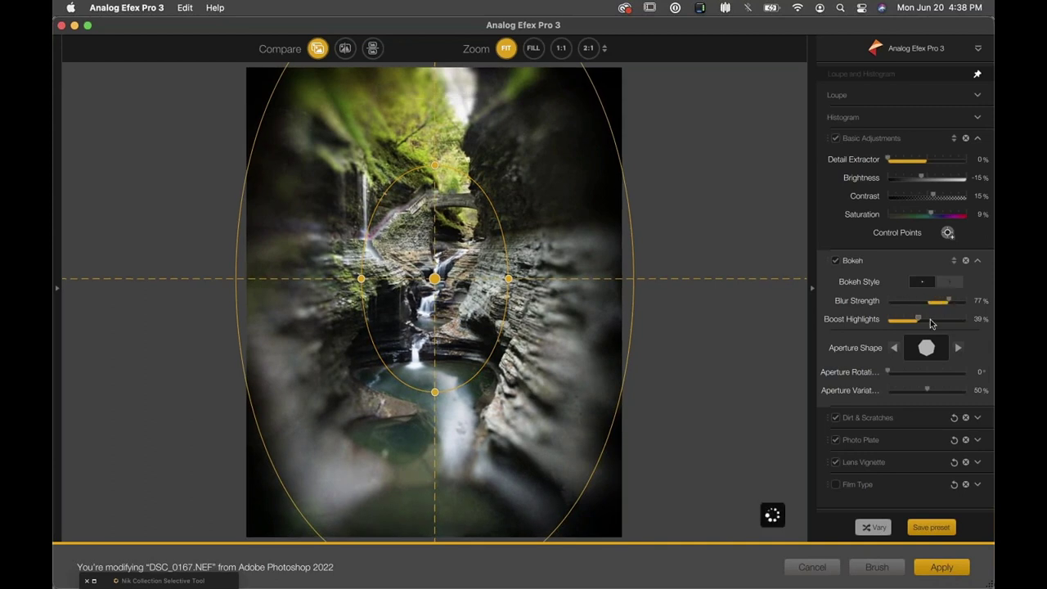
{"action": "left_click_drag", "start_coordinate": [950, 300], "coordinate": [929, 304]}
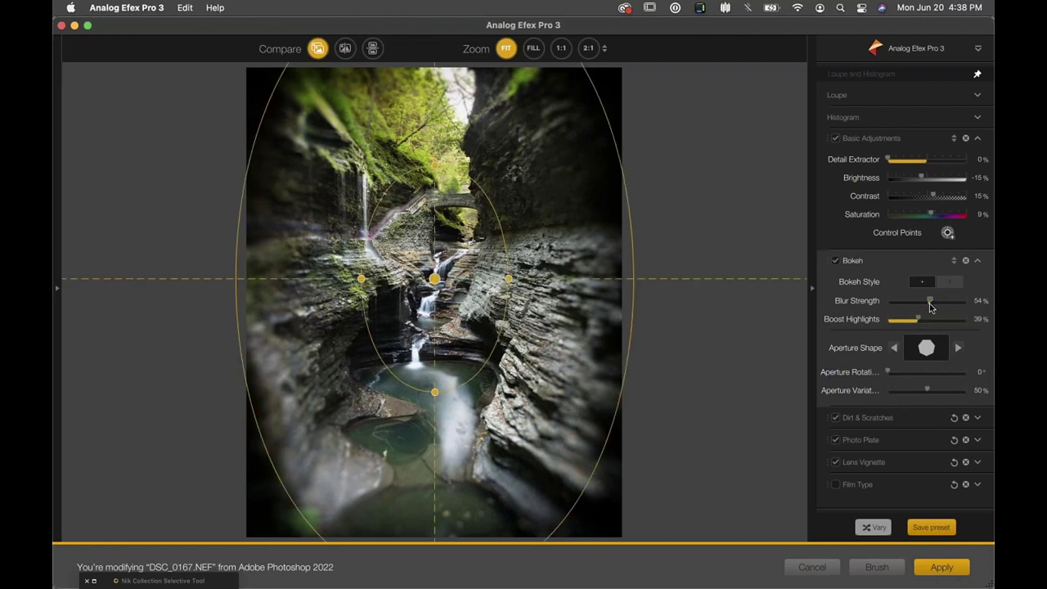
{"action": "left_click_drag", "start_coordinate": [927, 301], "coordinate": [932, 301]}
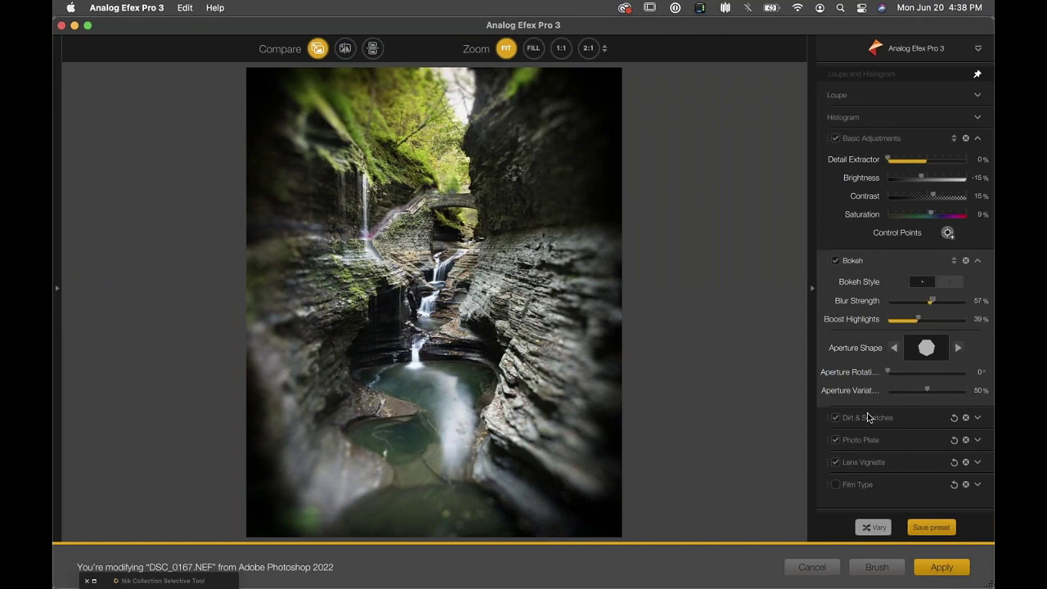
{"action": "mouse_move", "coordinate": [579, 418]}
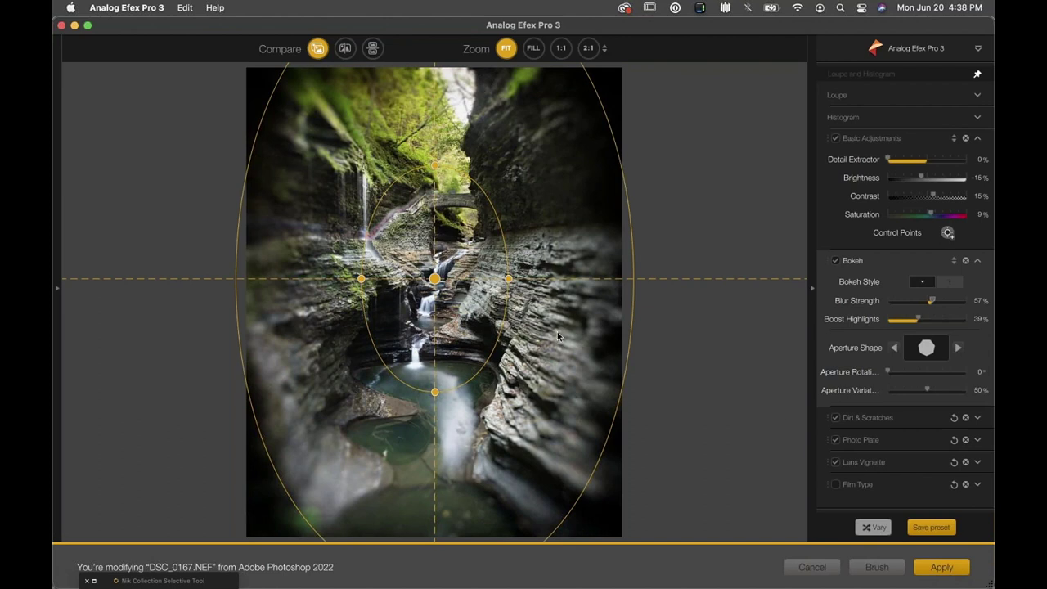
Step: Turn on Film Type and set Fade to 50%, Strength to 0%, Grain per pixel to 298 and Hardness to -17%
{"action": "left_click", "coordinate": [835, 485]}
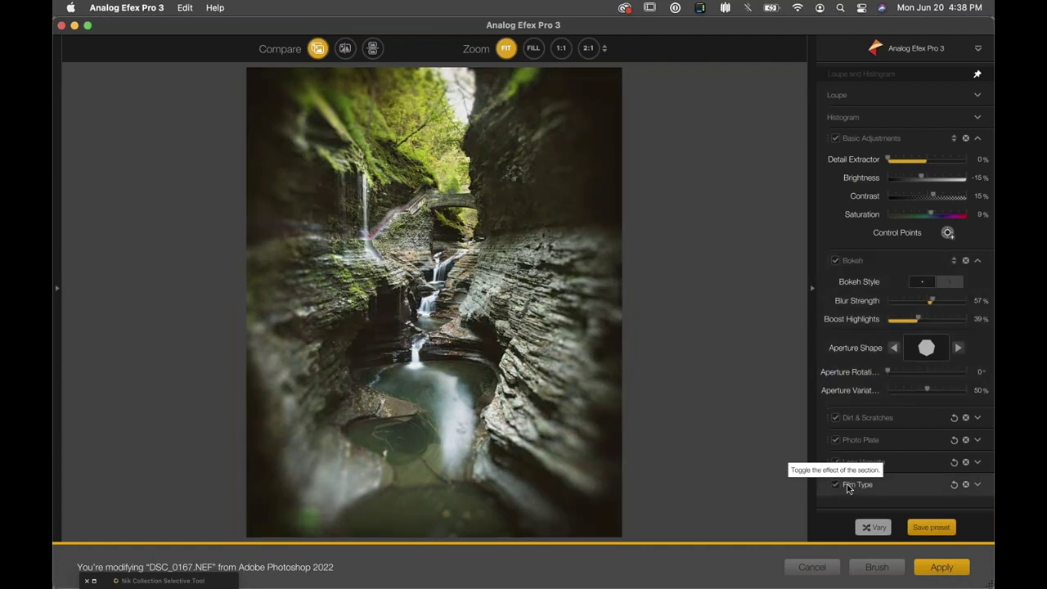
{"action": "left_click", "coordinate": [859, 485]}
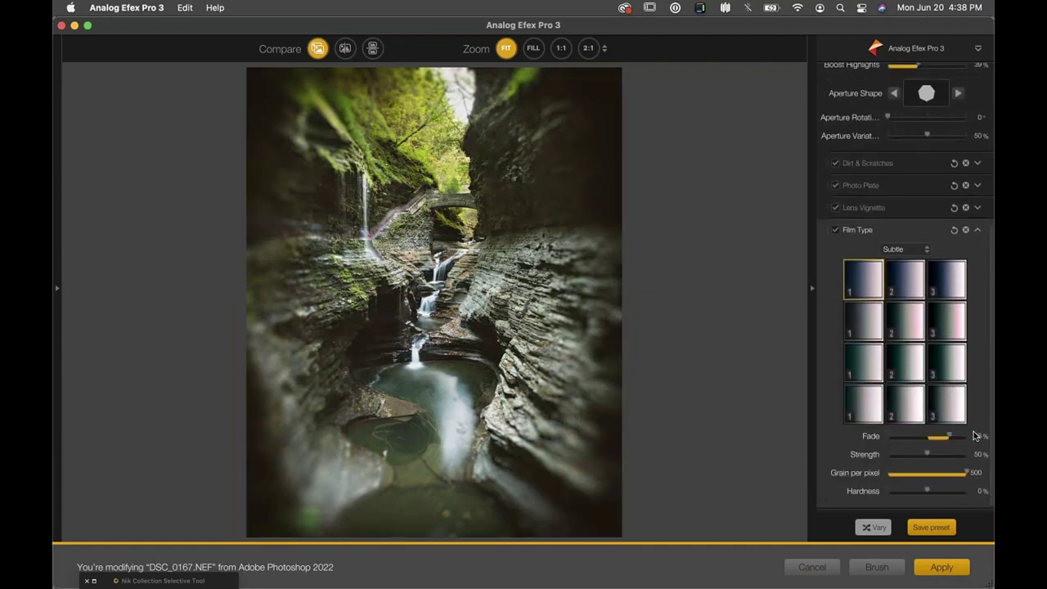
{"action": "left_click_drag", "start_coordinate": [949, 437], "coordinate": [926, 440]}
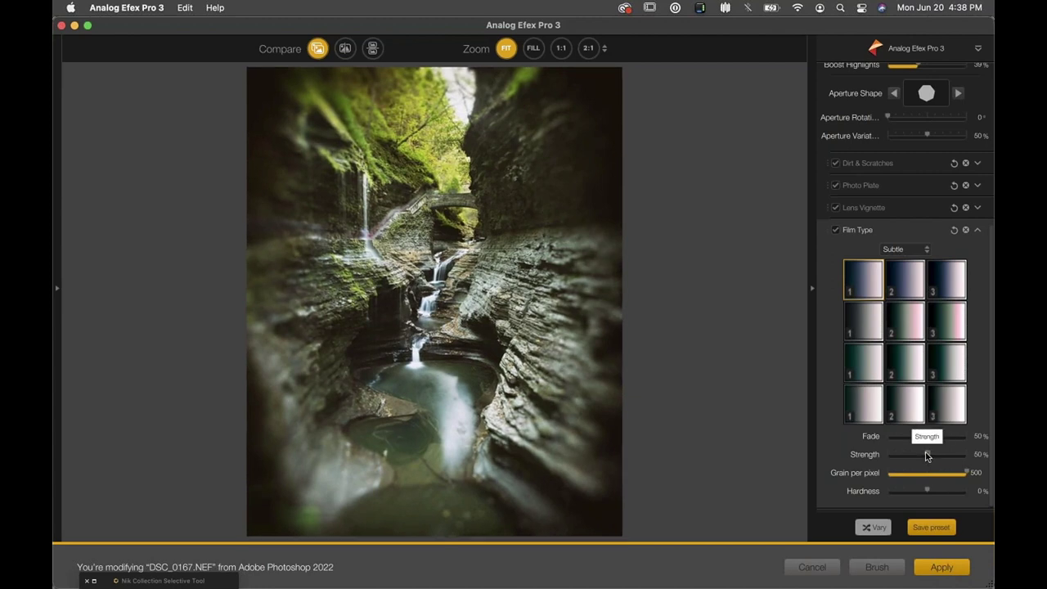
{"action": "left_click_drag", "start_coordinate": [927, 455], "coordinate": [823, 450]}
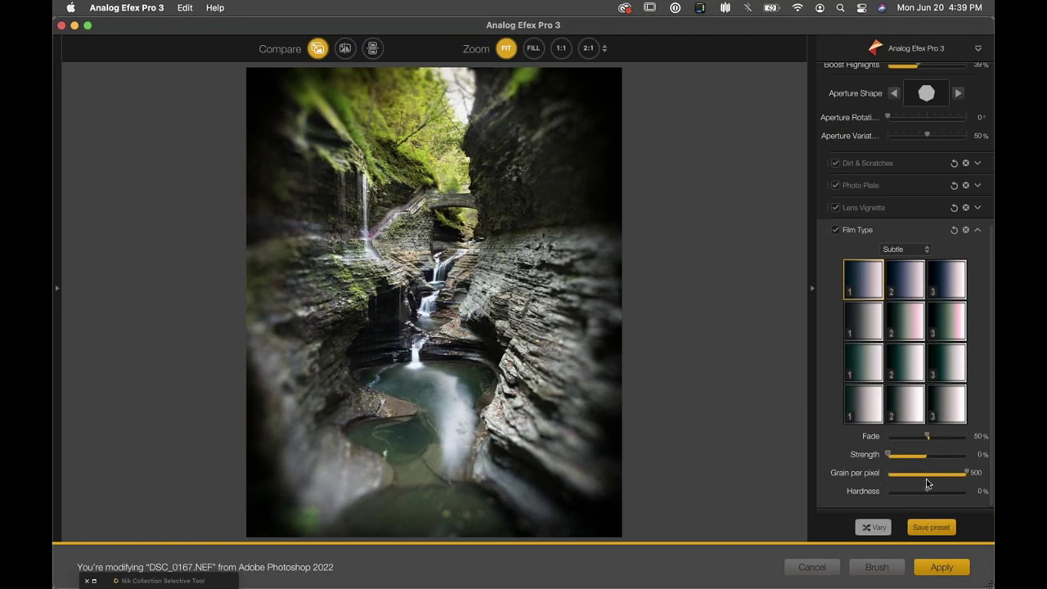
{"action": "left_click_drag", "start_coordinate": [967, 472], "coordinate": [936, 474]}
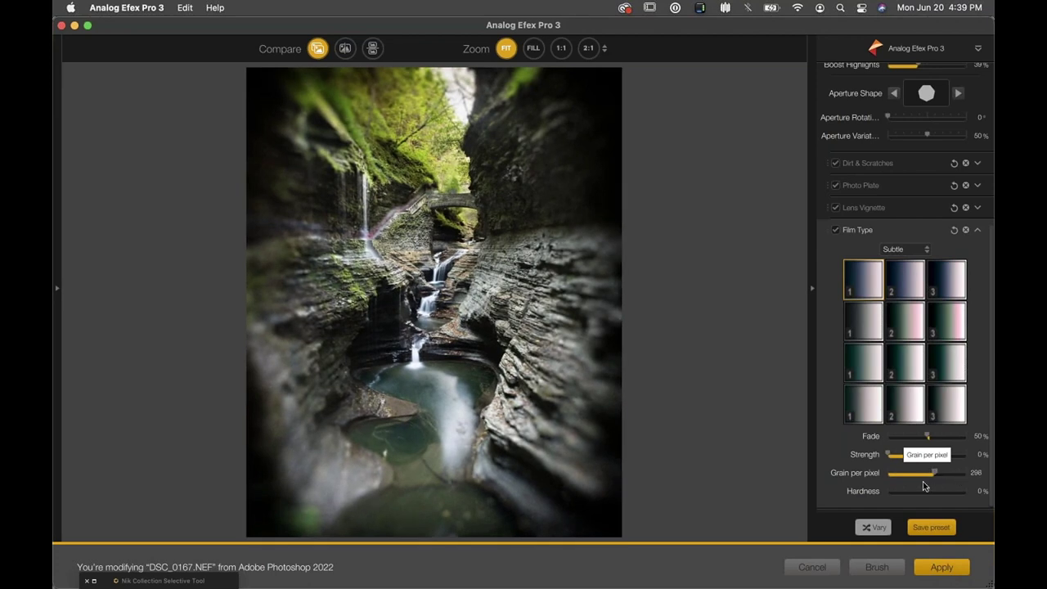
{"action": "left_click_drag", "start_coordinate": [919, 491], "coordinate": [918, 492]}
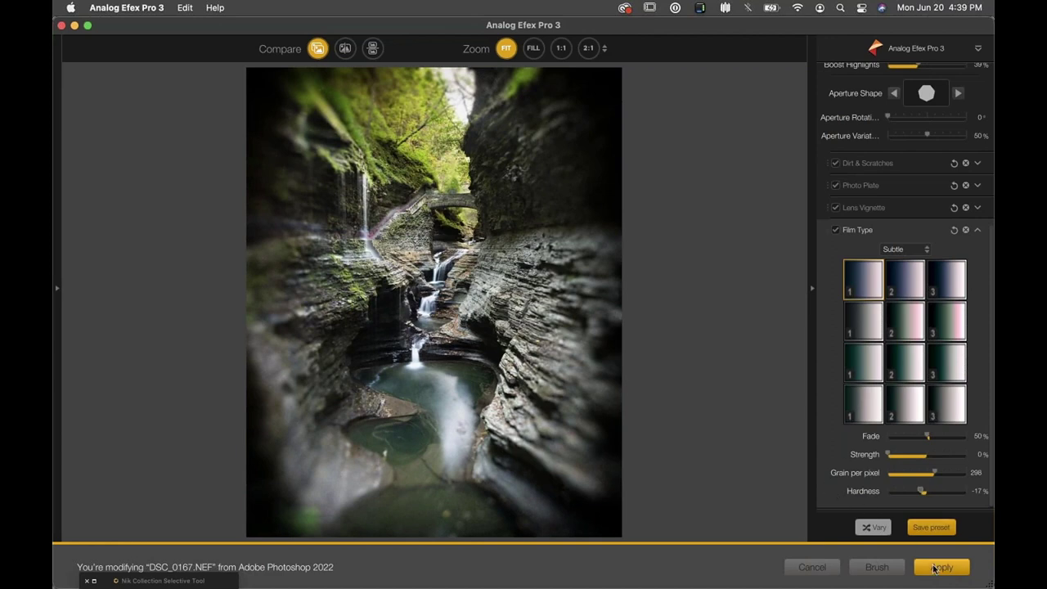
Step: Compare the original and styled photo in split preview, sweeping the divider to the photo's left edge
{"action": "left_click", "coordinate": [344, 49]}
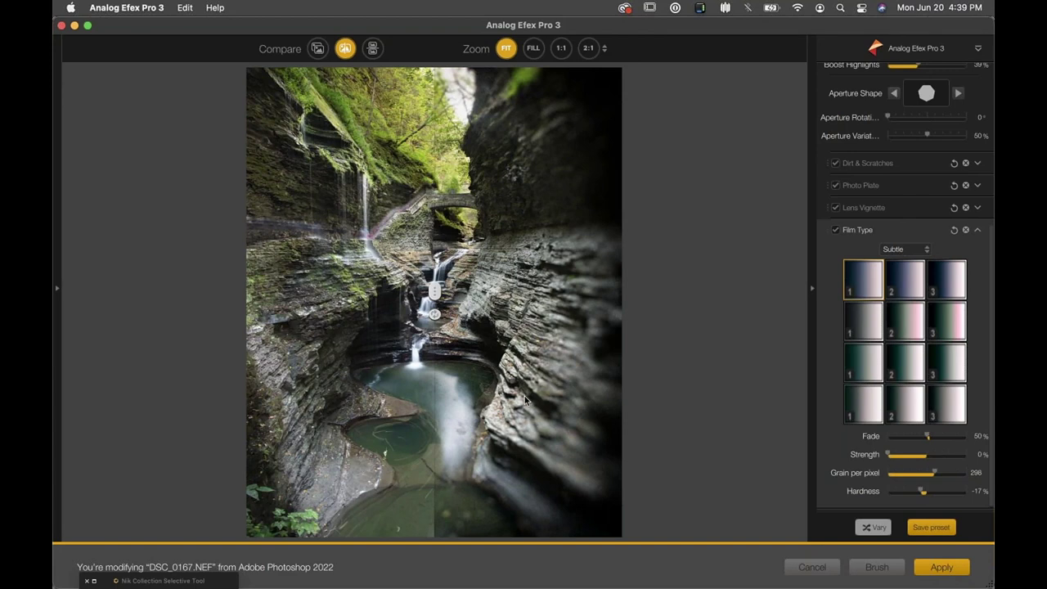
{"action": "left_click_drag", "start_coordinate": [433, 292], "coordinate": [228, 223]}
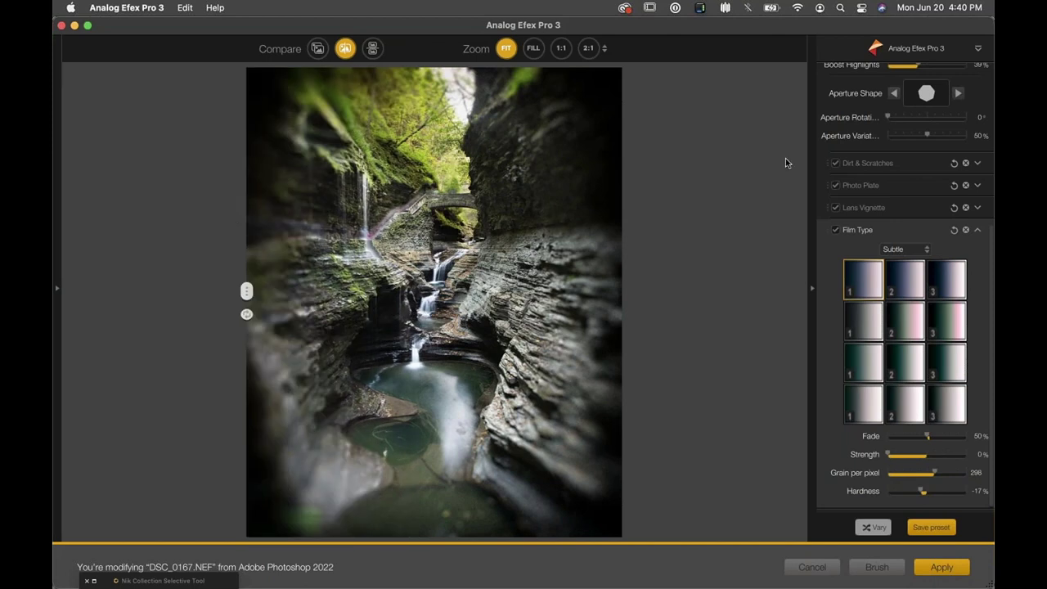
Step: Widen the Bokeh focus area horizontally, set the Blur Strength to 45% and apply the effect to the photo
{"action": "scroll", "coordinate": [858, 90], "scroll_direction": "up", "scroll_amount": 5}
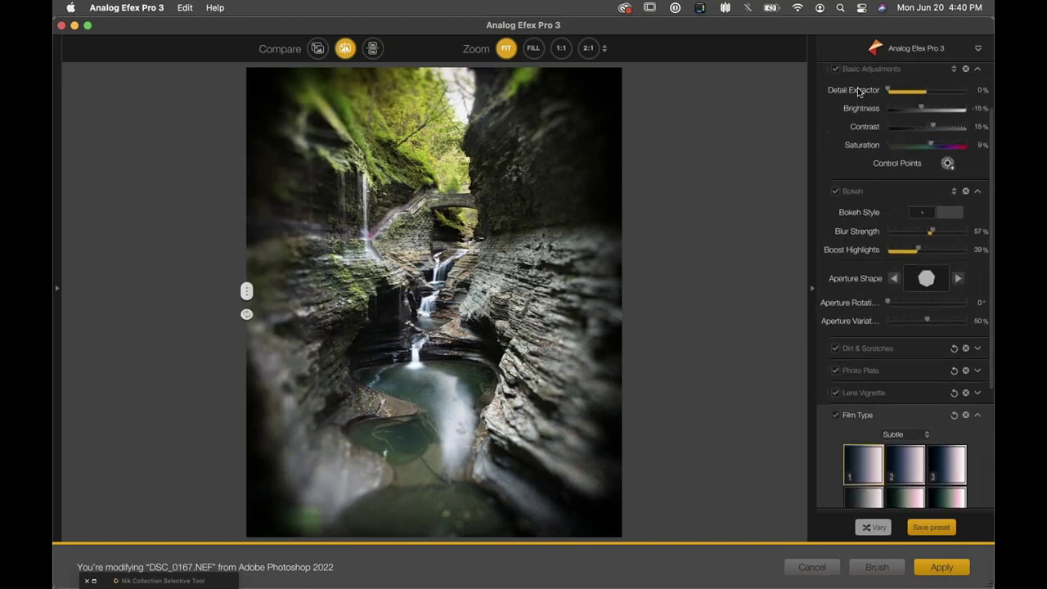
{"action": "scroll", "coordinate": [858, 90], "scroll_direction": "up", "scroll_amount": 1}
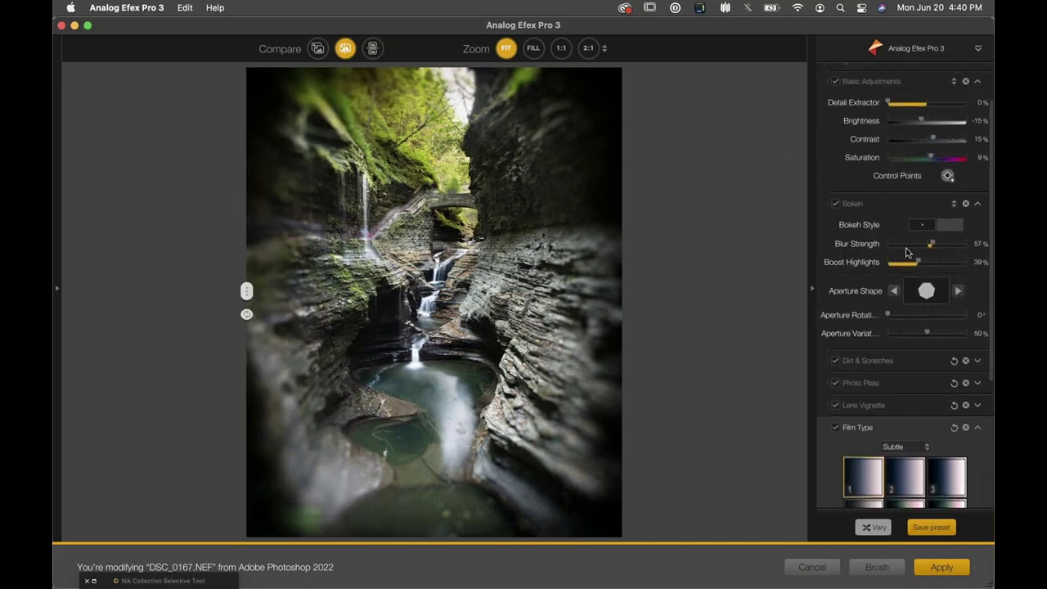
{"action": "left_click", "coordinate": [877, 219]}
{"action": "left_click_drag", "start_coordinate": [508, 281], "coordinate": [533, 278]}
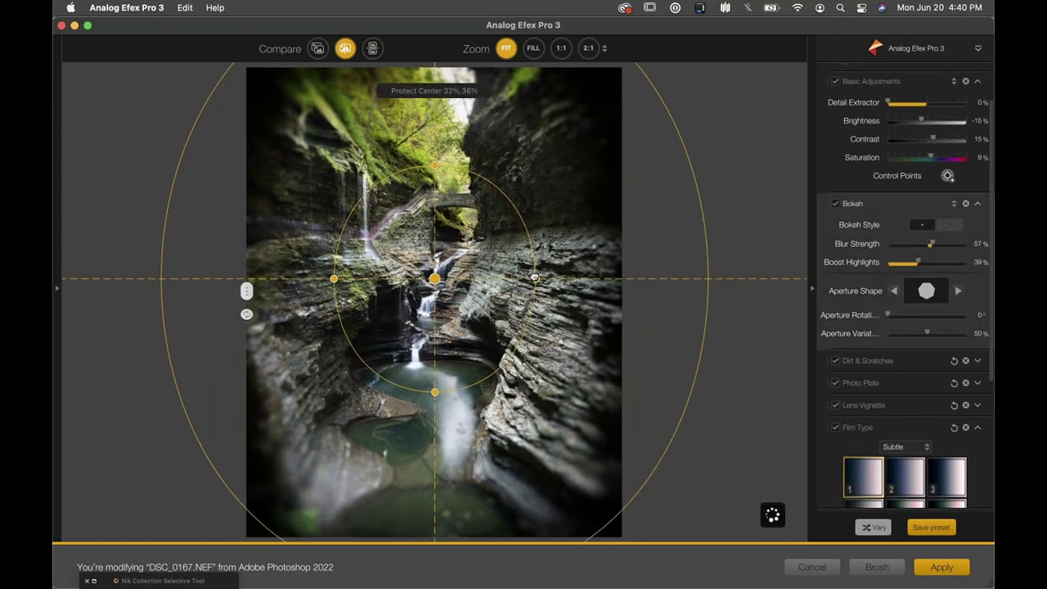
{"action": "left_click_drag", "start_coordinate": [930, 244], "coordinate": [923, 244]}
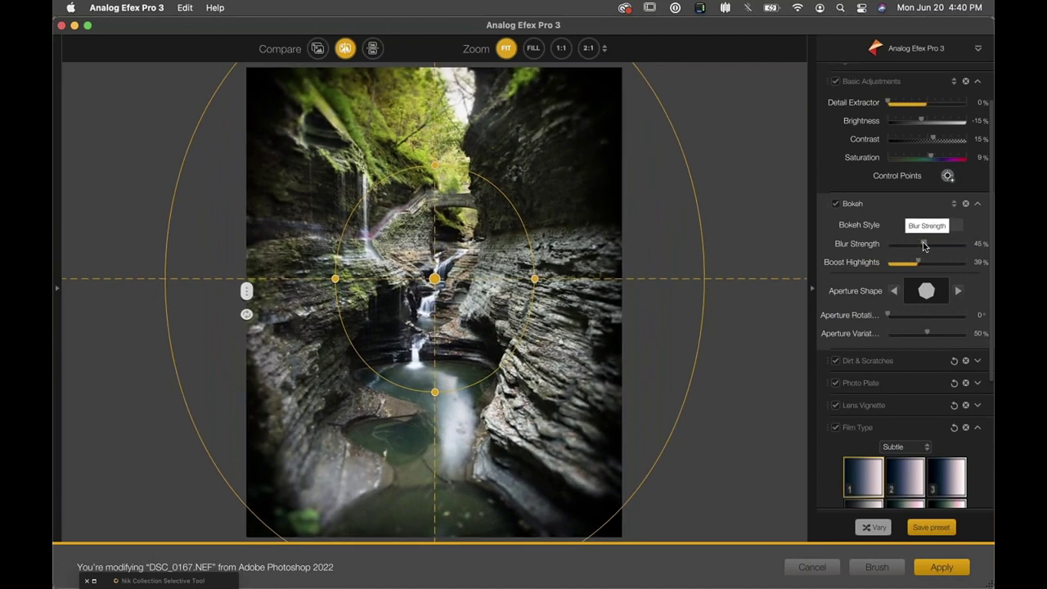
{"action": "left_click", "coordinate": [941, 566]}
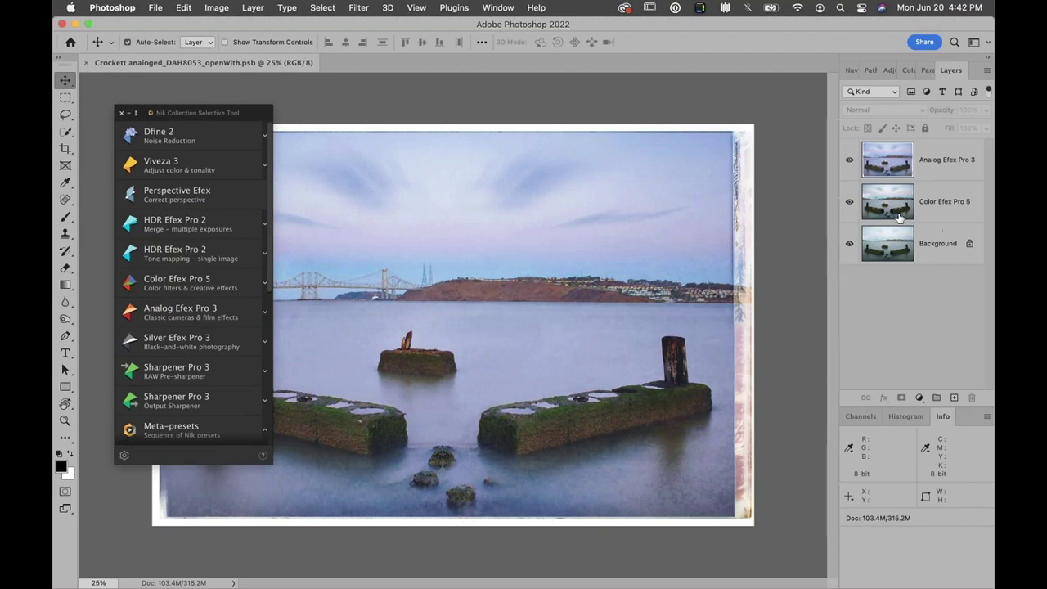
Step: Compare the Crockett photo with the Color Efex Pro 5 and Analog Efex Pro 3 layers hidden and shown, ending with both visible
{"action": "left_click", "coordinate": [849, 201]}
{"action": "left_click", "coordinate": [849, 160]}
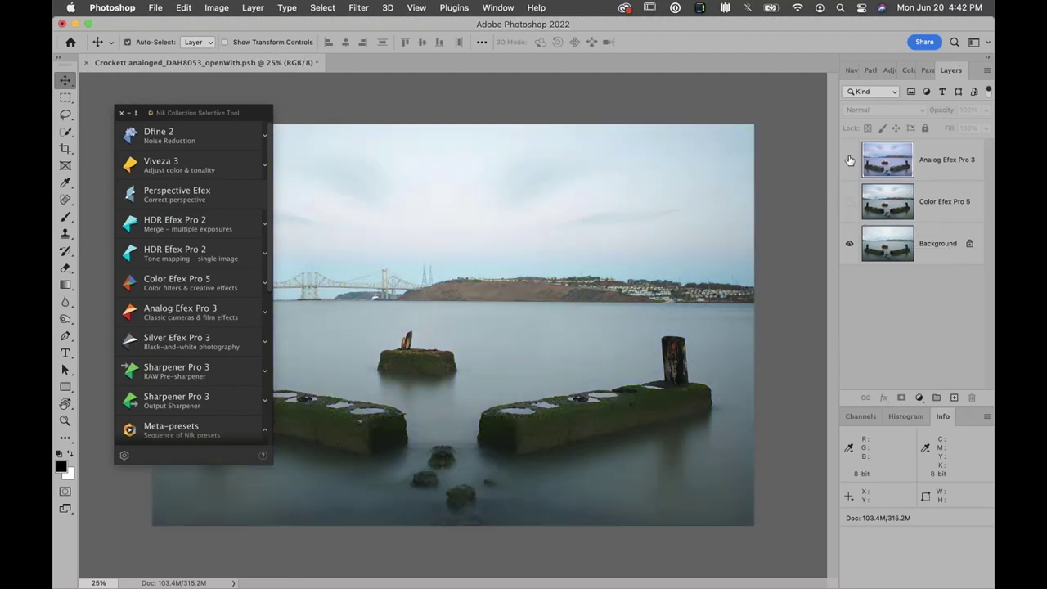
{"action": "left_click", "coordinate": [849, 203]}
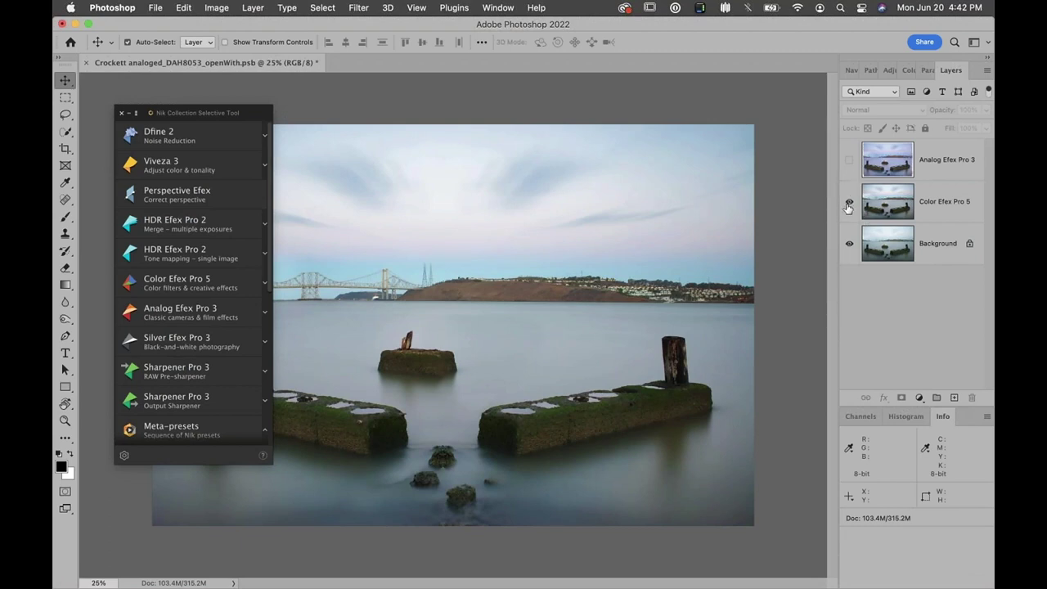
{"action": "left_click", "coordinate": [849, 204]}
{"action": "left_click", "coordinate": [849, 204]}
{"action": "left_click", "coordinate": [848, 161]}
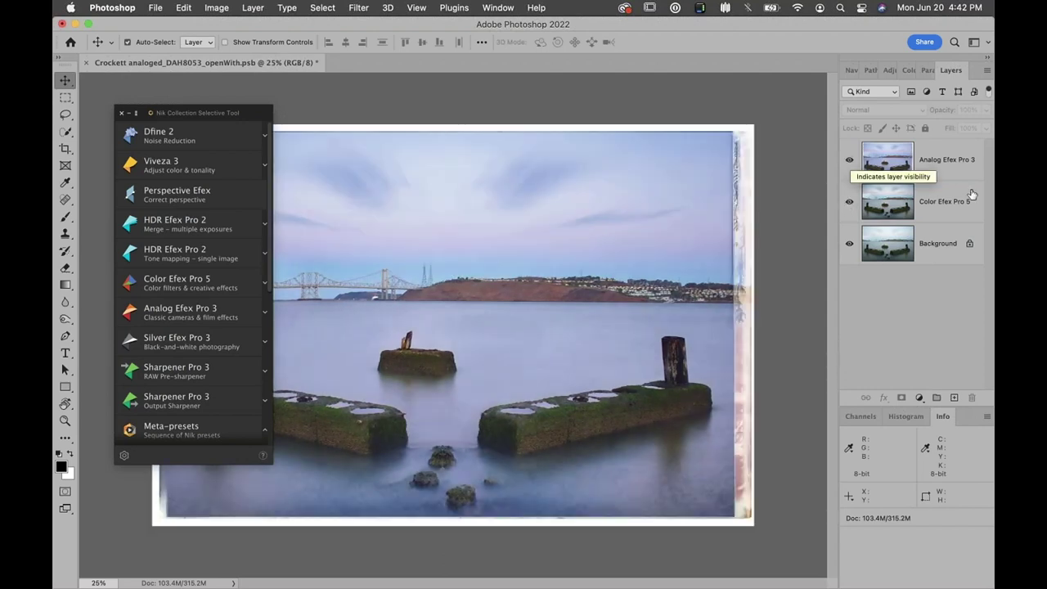
Step: Delete the Analog Efex Pro 3 layer and send the Crockett photo to Analog Efex Pro 3 with the Autochrome 2 preset
{"action": "left_click_drag", "start_coordinate": [951, 172], "coordinate": [969, 397]}
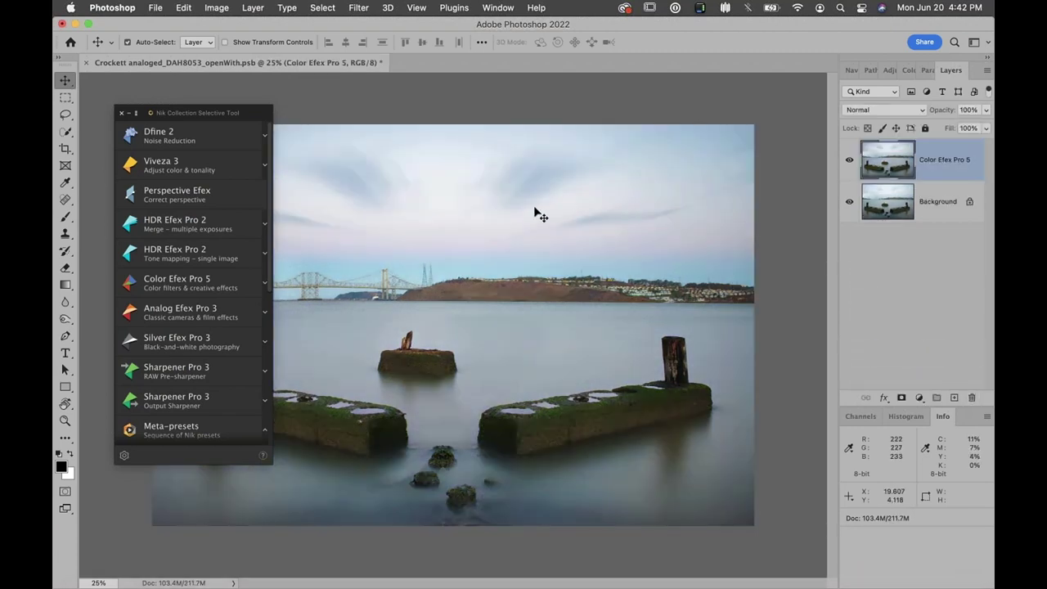
{"action": "left_click_drag", "start_coordinate": [256, 119], "coordinate": [377, 129]}
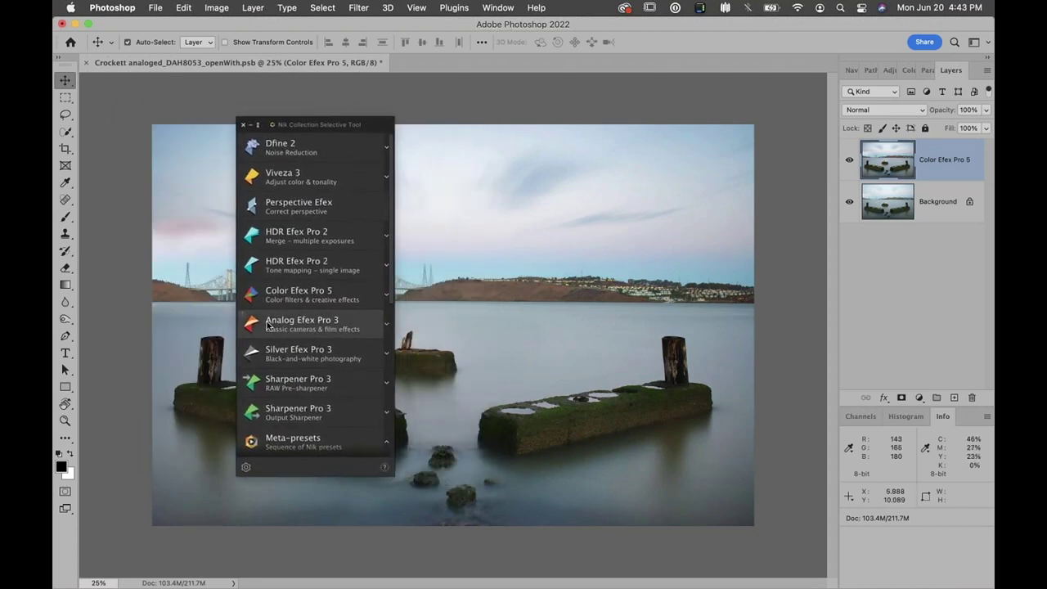
{"action": "left_click", "coordinate": [386, 327]}
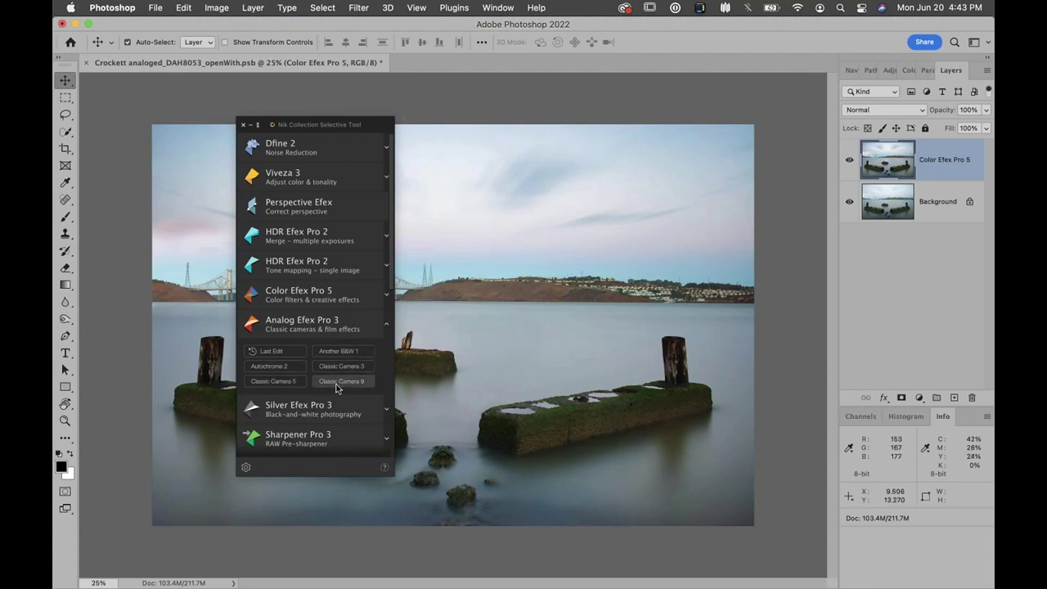
{"action": "left_click", "coordinate": [278, 367]}
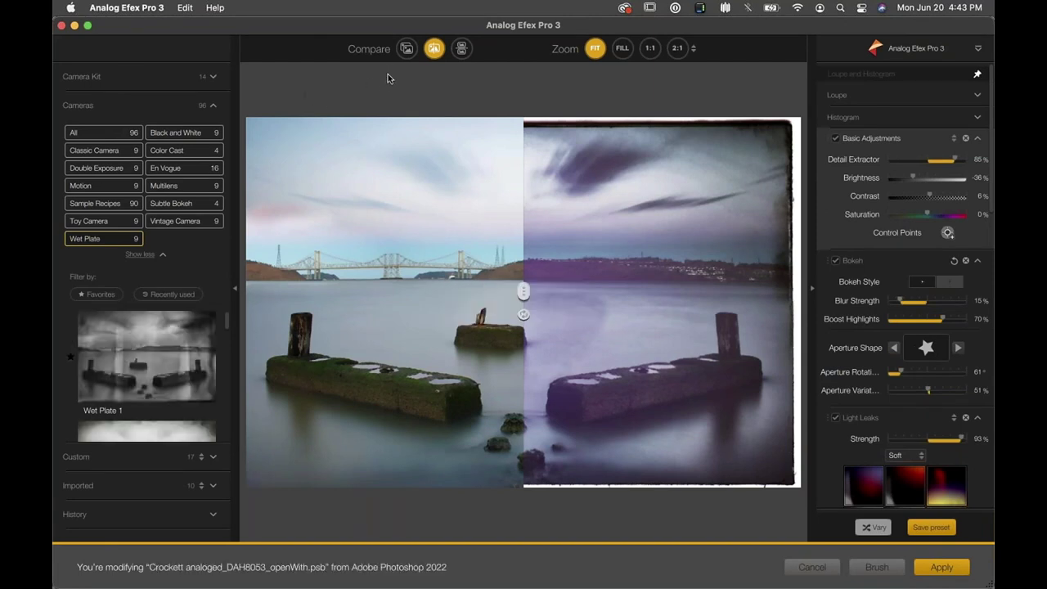
Step: Switch to the single-image preview and remove the Frames and Film Type filters from the Camera Kit
{"action": "left_click", "coordinate": [407, 48]}
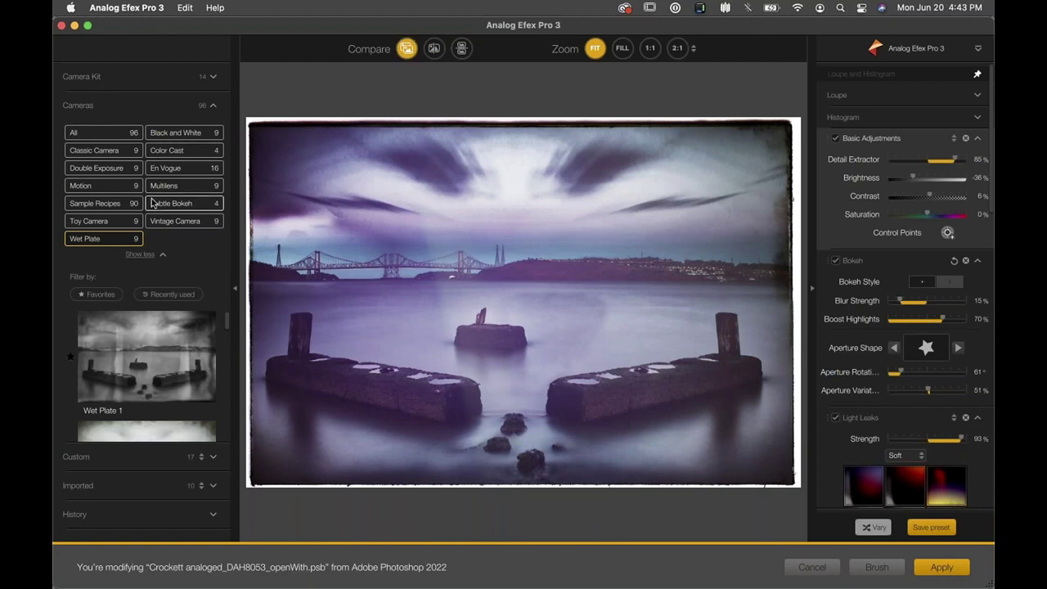
{"action": "left_click", "coordinate": [84, 77]}
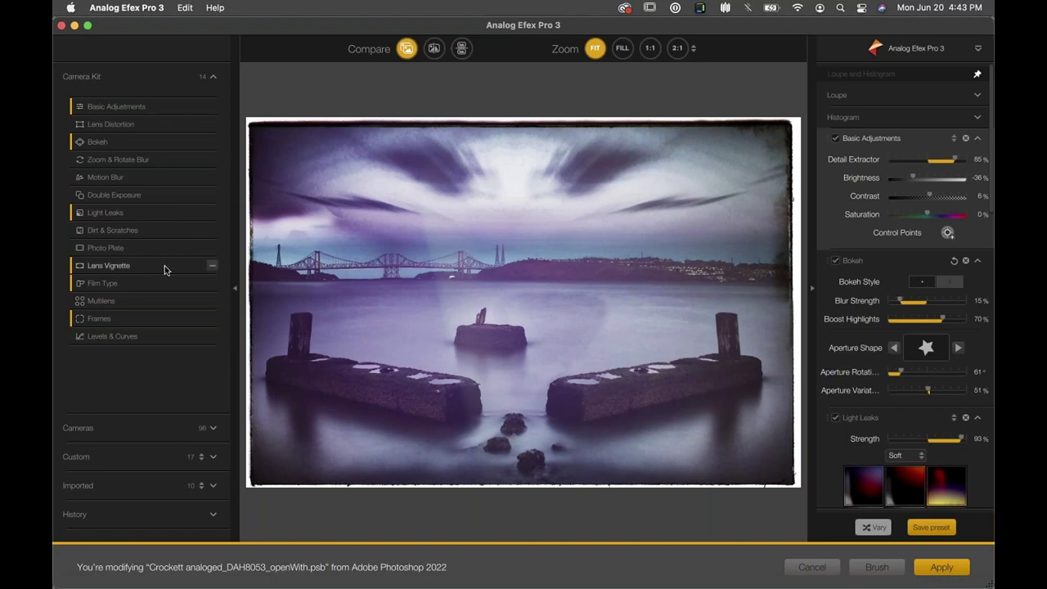
{"action": "left_click", "coordinate": [212, 318]}
{"action": "left_click", "coordinate": [213, 284]}
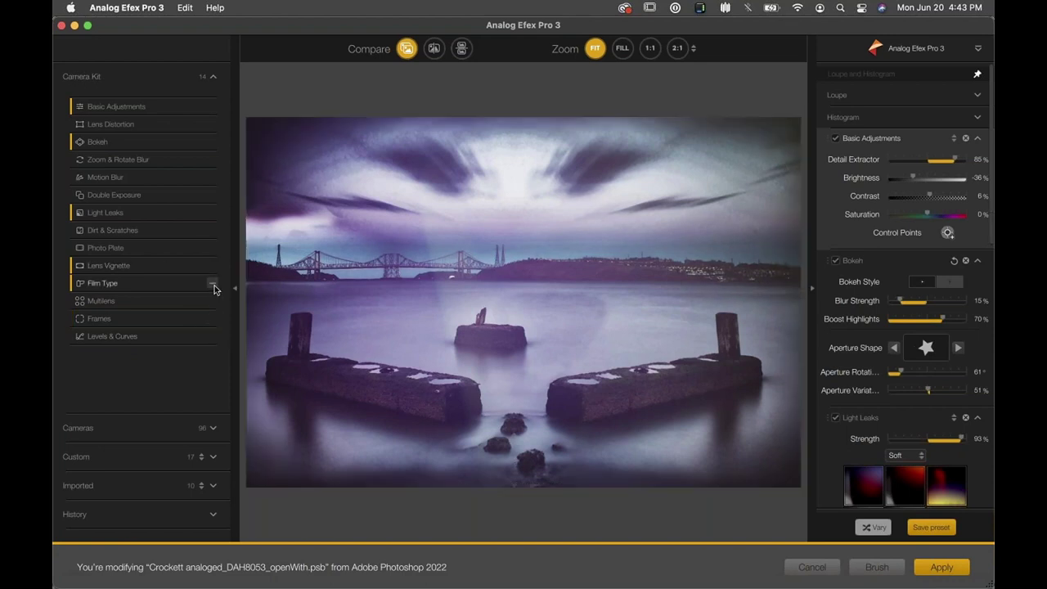
Step: Remove the Lens Vignette, Light Leaks and Bokeh filters from the Camera Kit, keeping only Basic Adjustments
{"action": "left_click", "coordinate": [213, 265]}
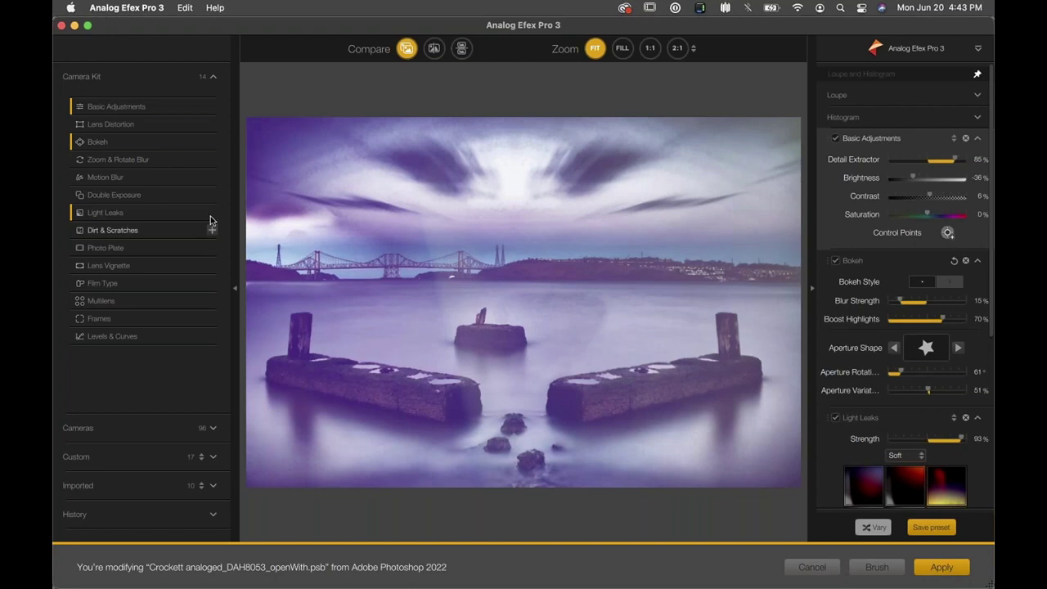
{"action": "left_click", "coordinate": [211, 212]}
{"action": "left_click", "coordinate": [212, 142]}
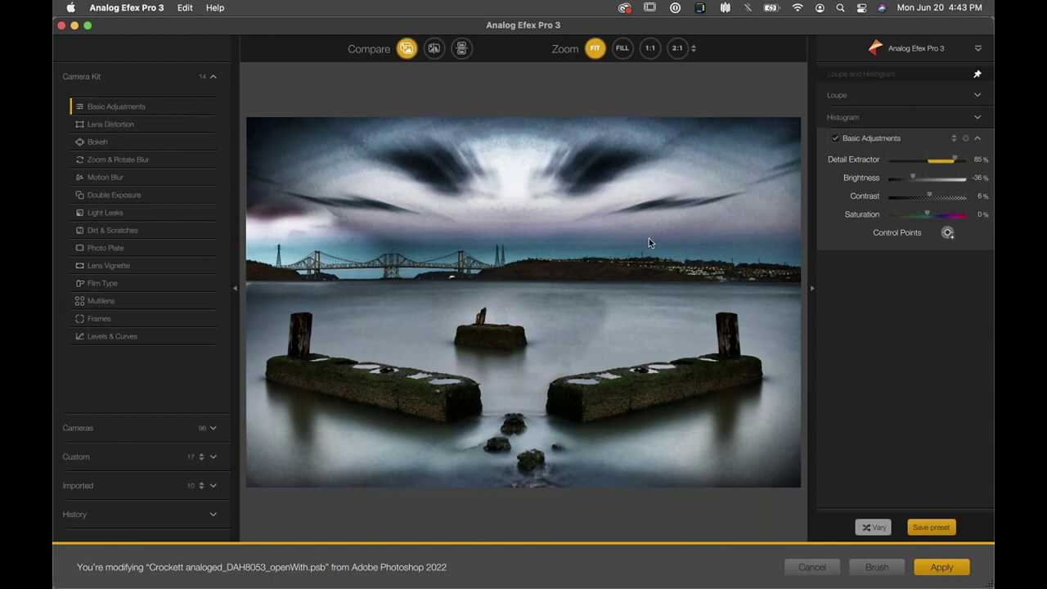
Step: Reset the Basic Adjustments by setting Detail Extractor, Brightness and Contrast to 0%
{"action": "left_click", "coordinate": [979, 159]}
{"action": "type", "text": "0"}
{"action": "key", "text": "Tab"}
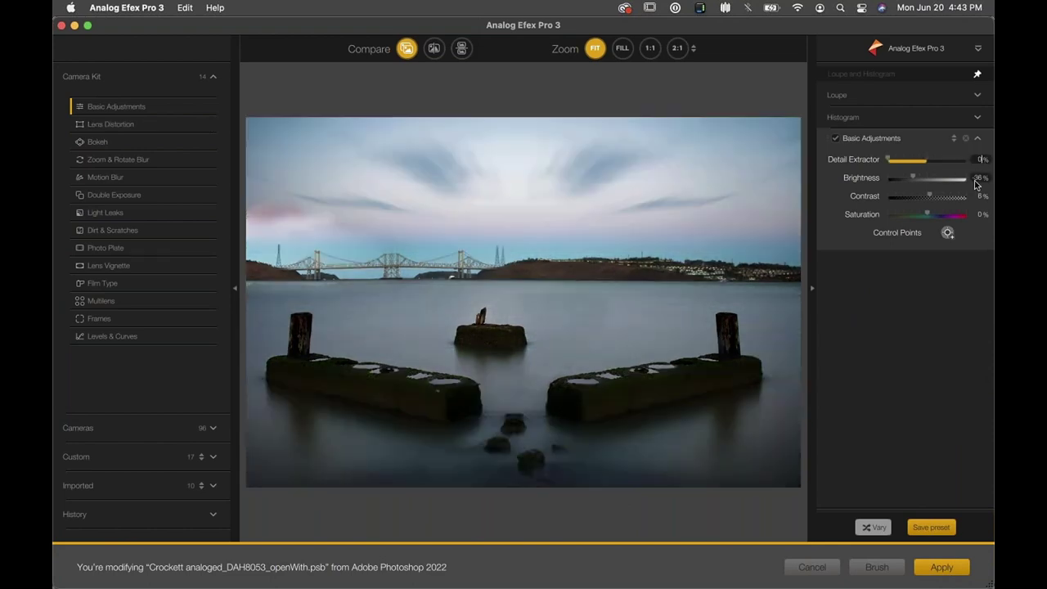
{"action": "type", "text": "0"}
{"action": "key", "text": "Tab"}
{"action": "type", "text": "0"}
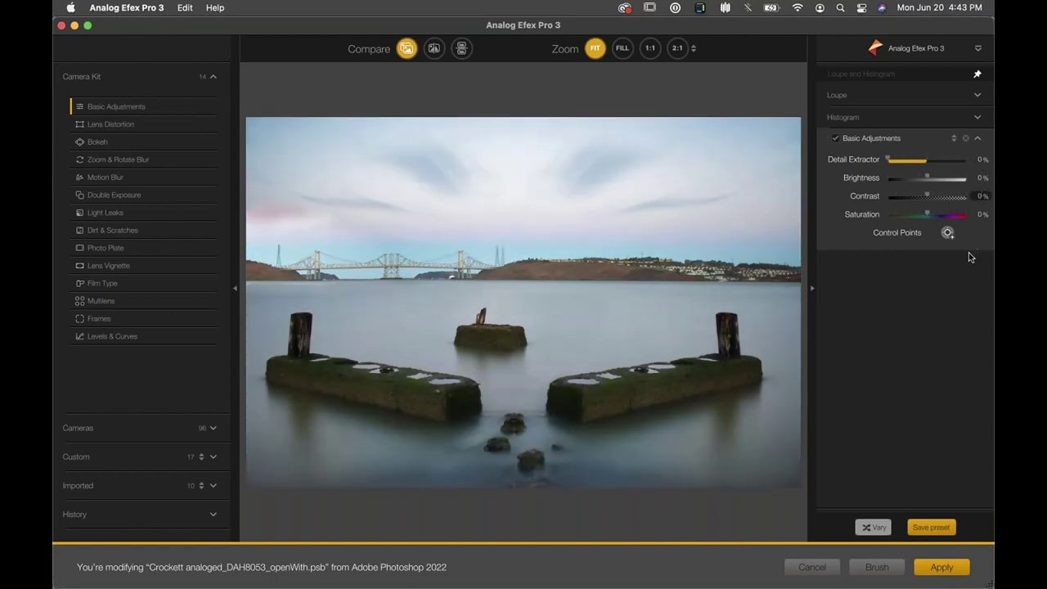
{"action": "key", "text": "Return"}
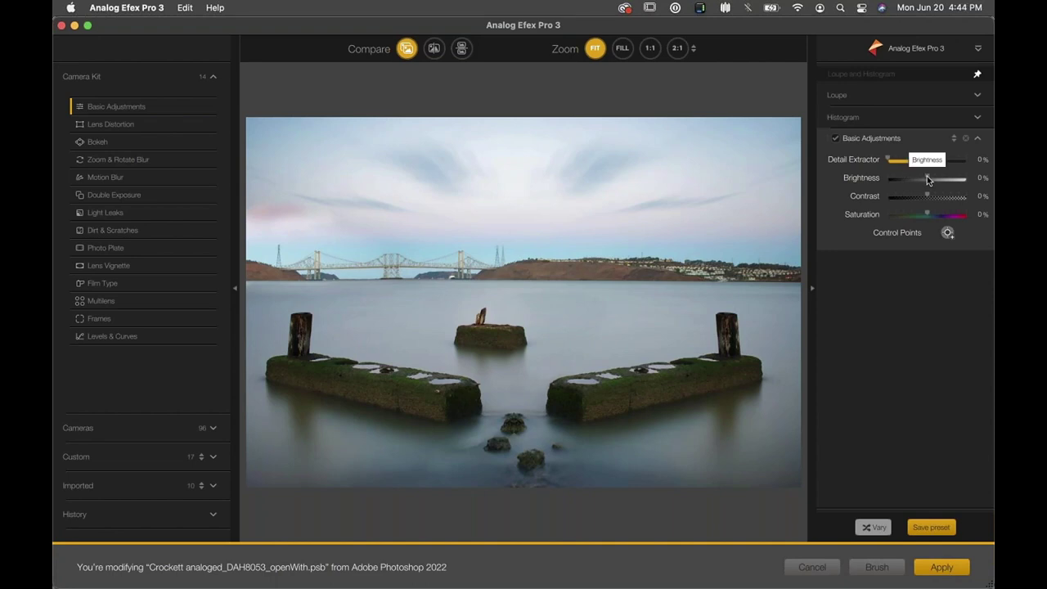
Step: Set the Basic Adjustments to Brightness 19%, Contrast -34% and Saturation 27%
{"action": "left_click_drag", "start_coordinate": [927, 176], "coordinate": [934, 179]}
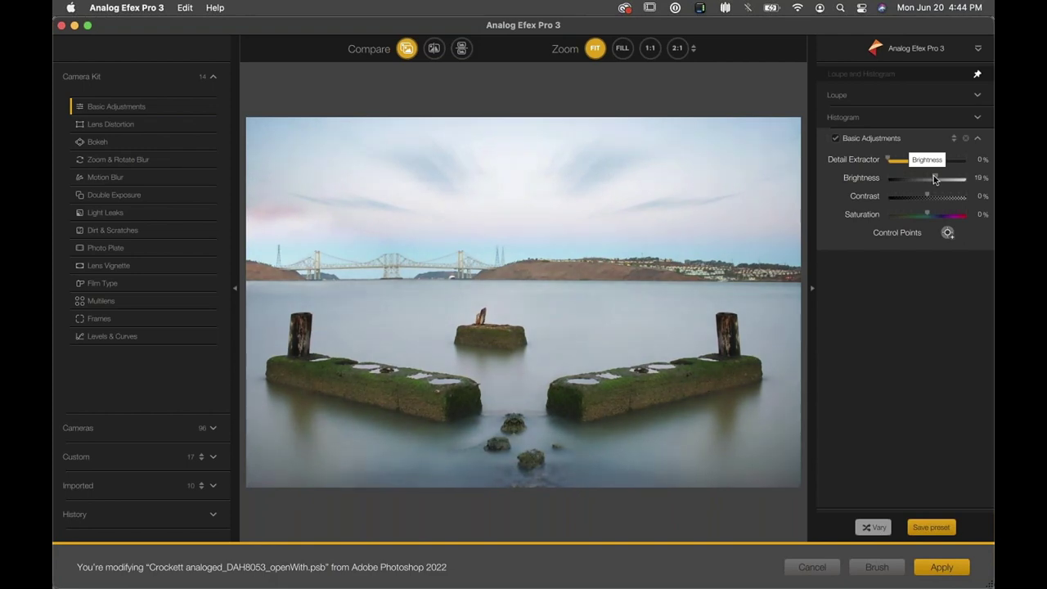
{"action": "left_click_drag", "start_coordinate": [935, 179], "coordinate": [934, 179]}
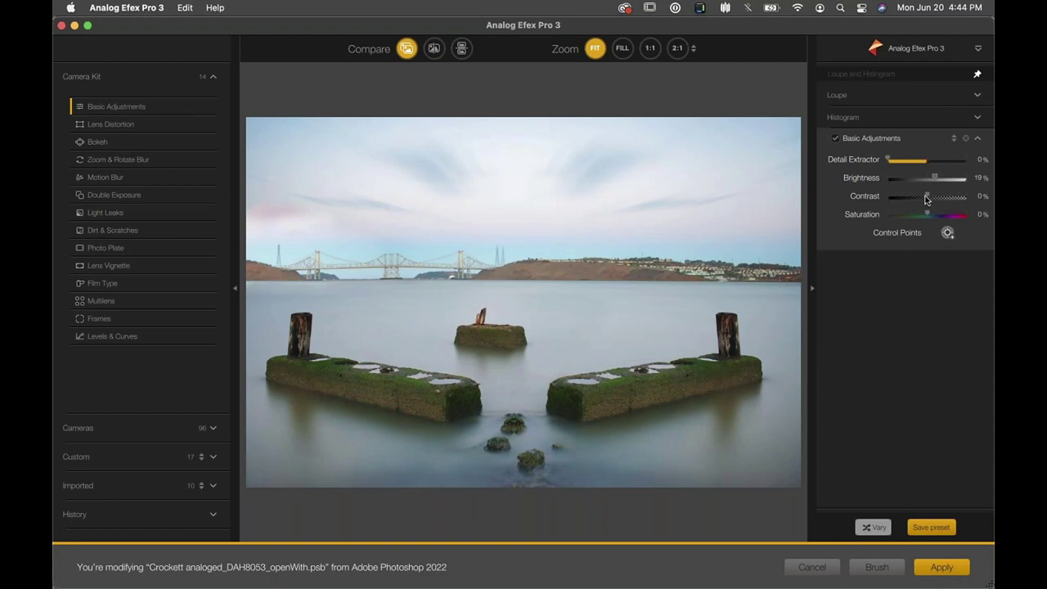
{"action": "left_click_drag", "start_coordinate": [925, 194], "coordinate": [913, 198]}
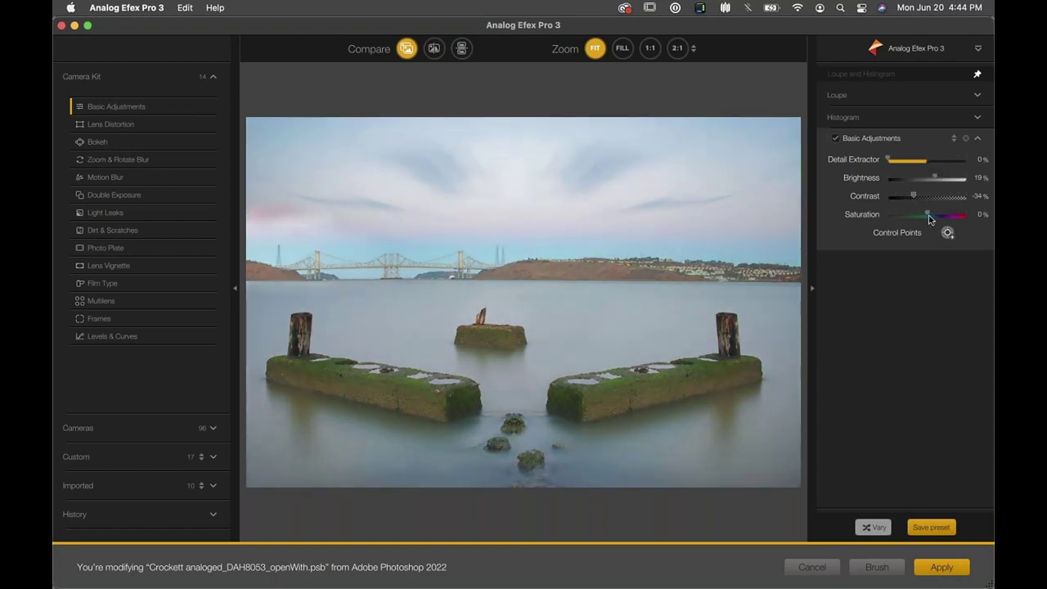
{"action": "left_click_drag", "start_coordinate": [929, 214], "coordinate": [986, 215]}
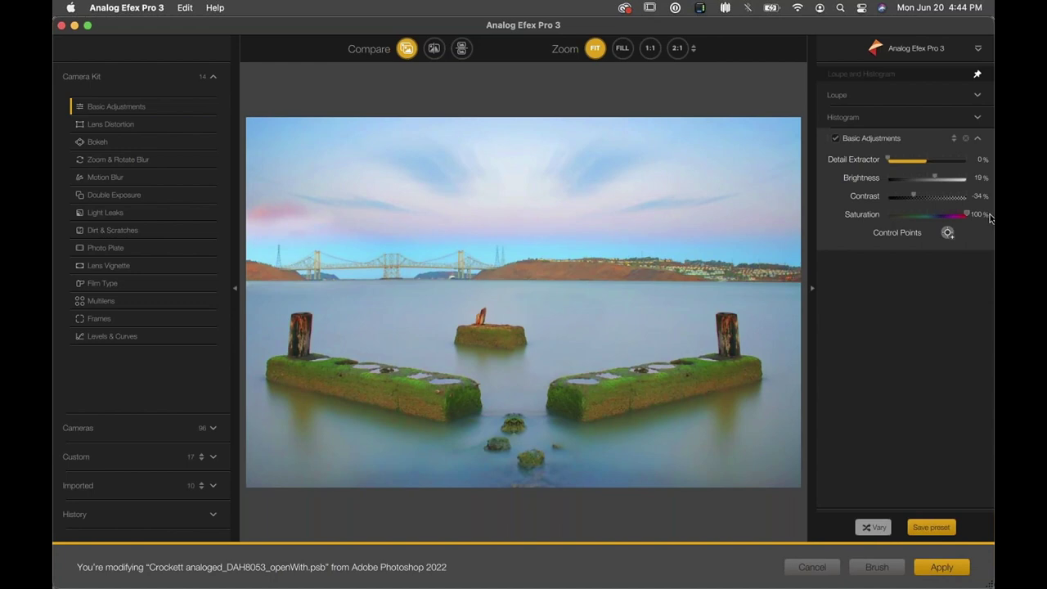
{"action": "left_click_drag", "start_coordinate": [949, 215], "coordinate": [937, 214]}
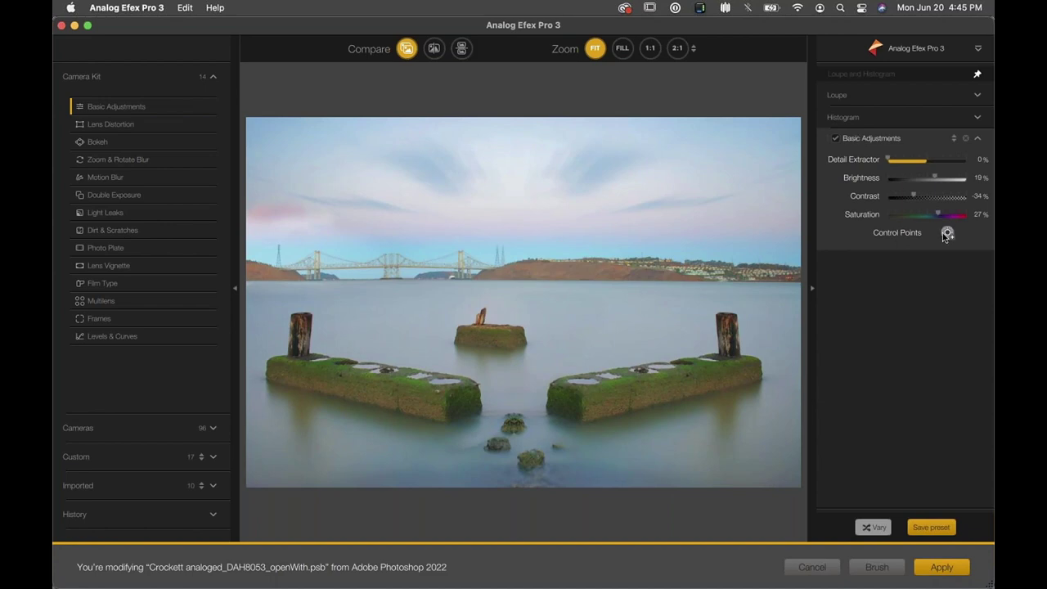
Step: Add a control point on the inner end of the left mossy pier with Detail Extractor 0%, Brightness -26% and Contrast 24%
{"action": "left_click", "coordinate": [946, 233]}
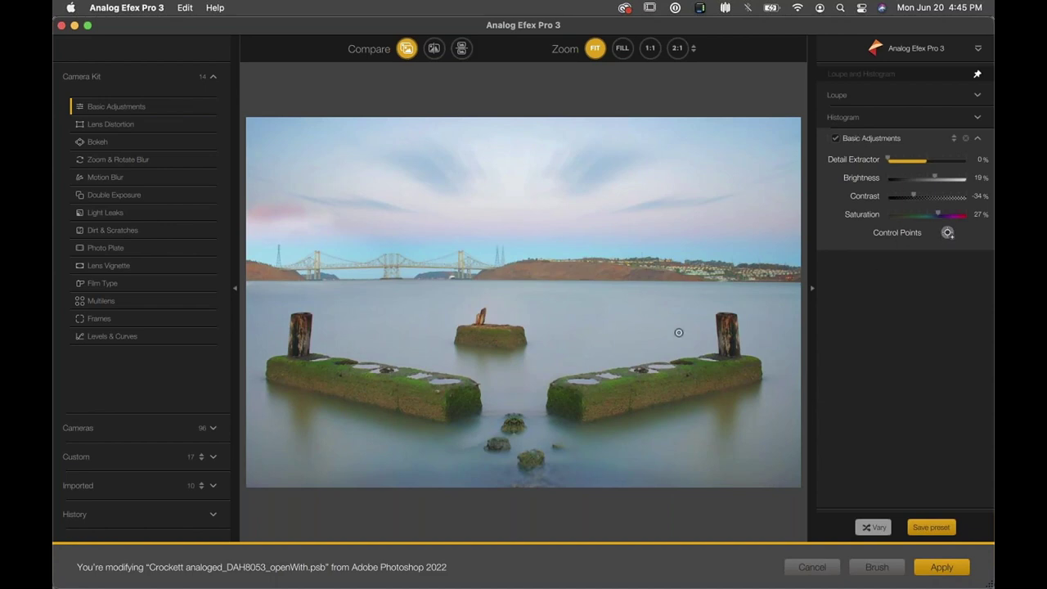
{"action": "left_click", "coordinate": [459, 407]}
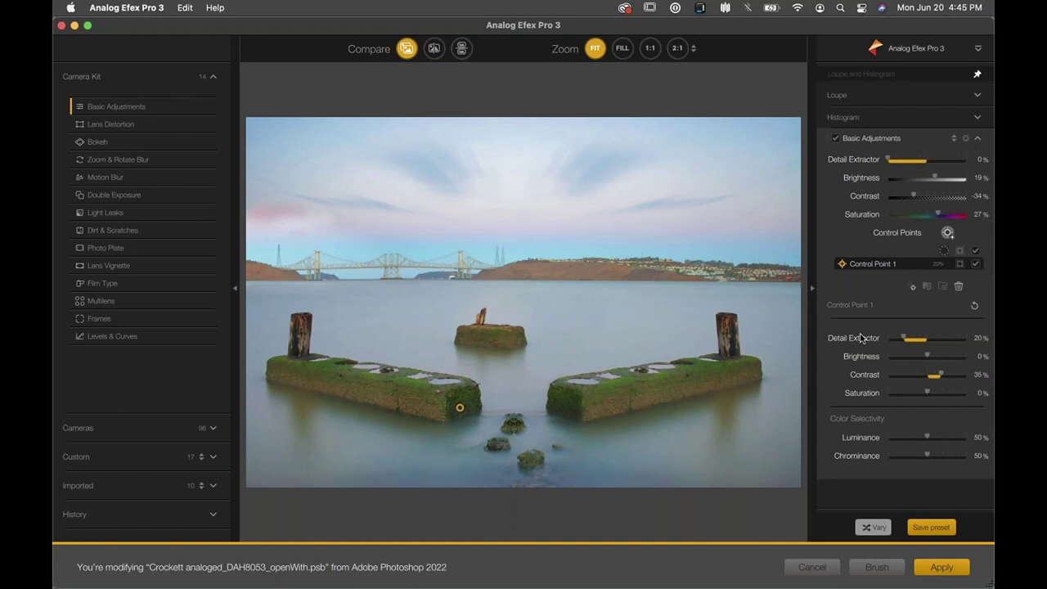
{"action": "mouse_move", "coordinate": [460, 407]}
{"action": "left_click_drag", "start_coordinate": [903, 340], "coordinate": [933, 375]}
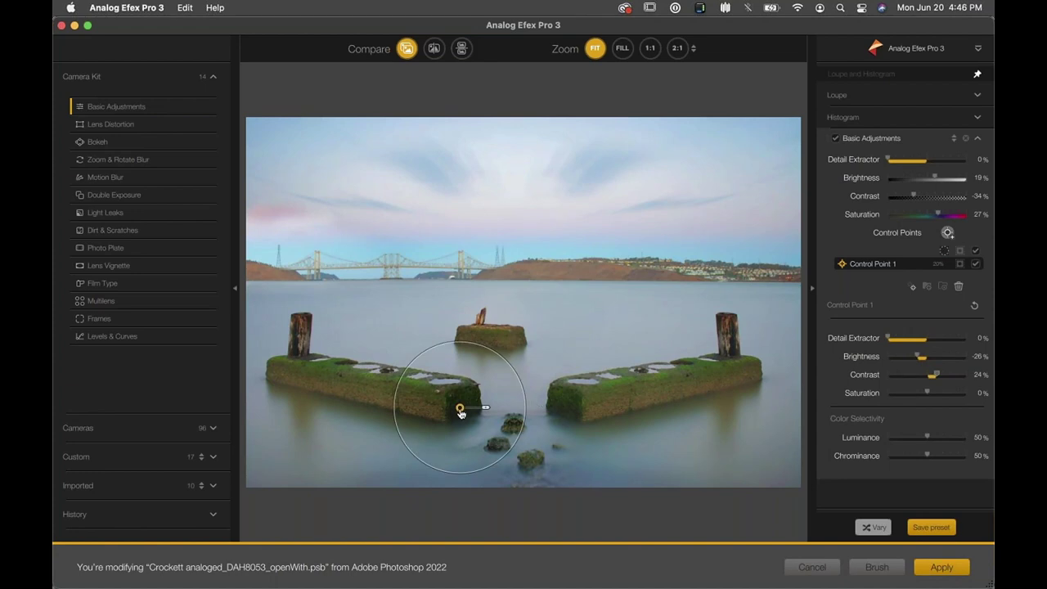
Step: Copy the control point to the other pier ends and the central block, and set the central block point's Brightness to -39%
{"action": "left_click_drag", "start_coordinate": [460, 411], "coordinate": [485, 356]}
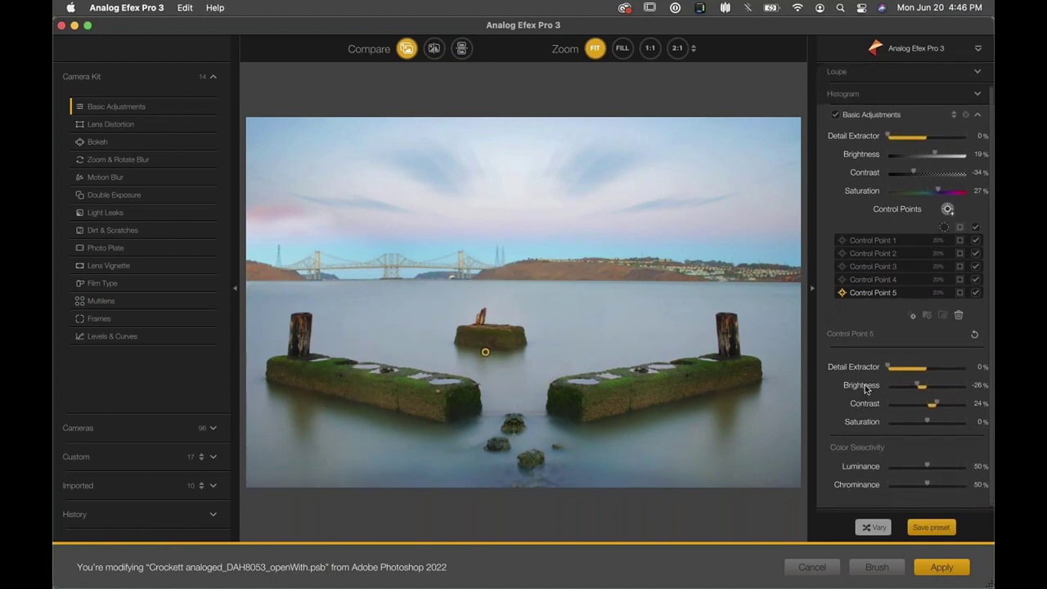
{"action": "mouse_move", "coordinate": [486, 357]}
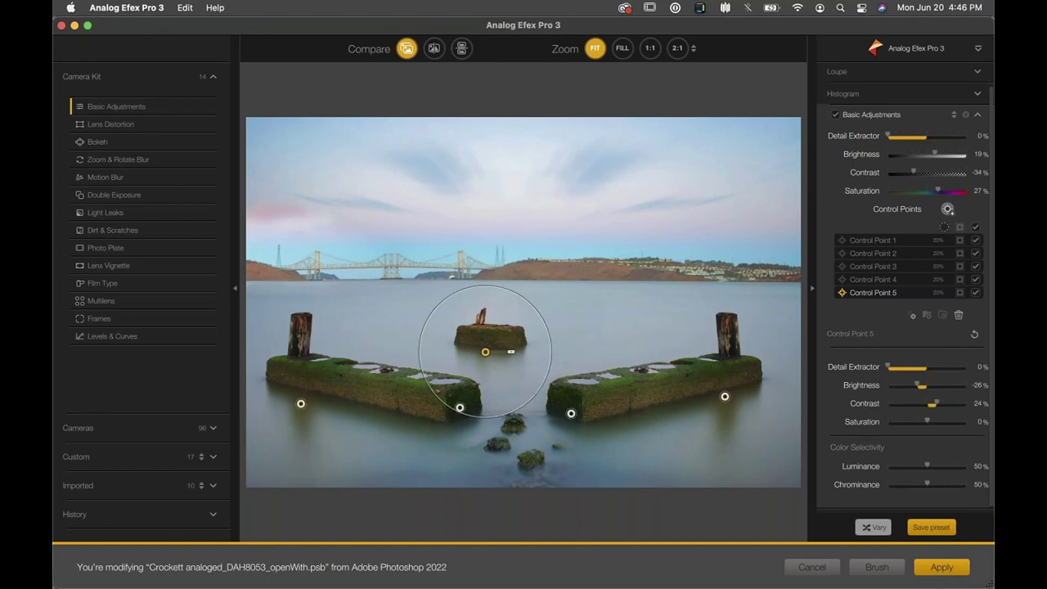
{"action": "left_click_drag", "start_coordinate": [486, 357], "coordinate": [487, 354]}
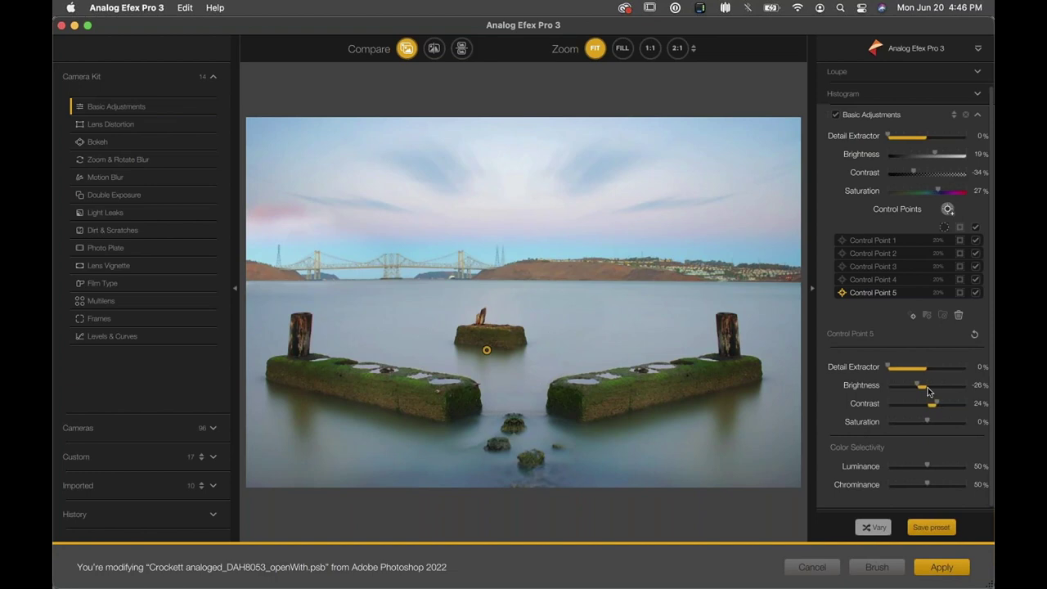
{"action": "left_click_drag", "start_coordinate": [917, 383], "coordinate": [912, 386]}
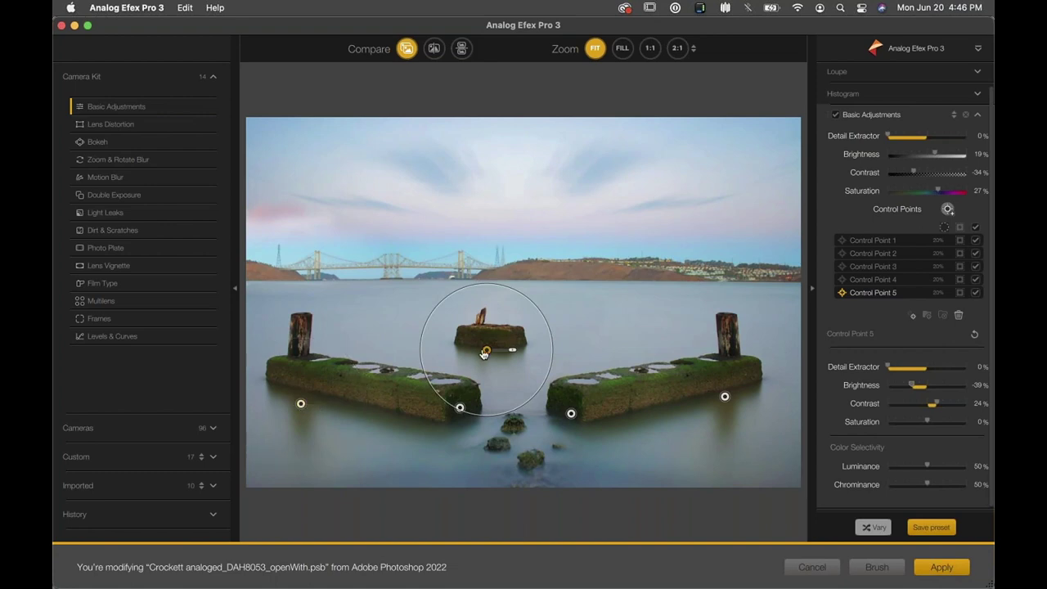
Step: Place seven copies of the central block's control point along the far shoreline and compare the photo with Basic Adjustments off and on
{"action": "left_click_drag", "start_coordinate": [486, 353], "coordinate": [323, 281]}
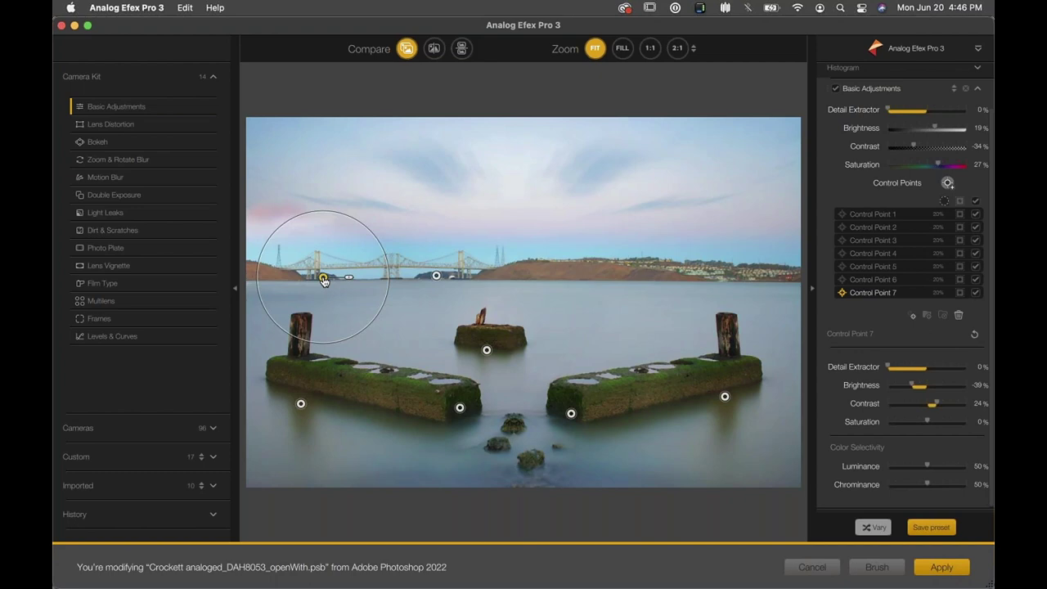
{"action": "left_click_drag", "start_coordinate": [324, 280], "coordinate": [694, 280]}
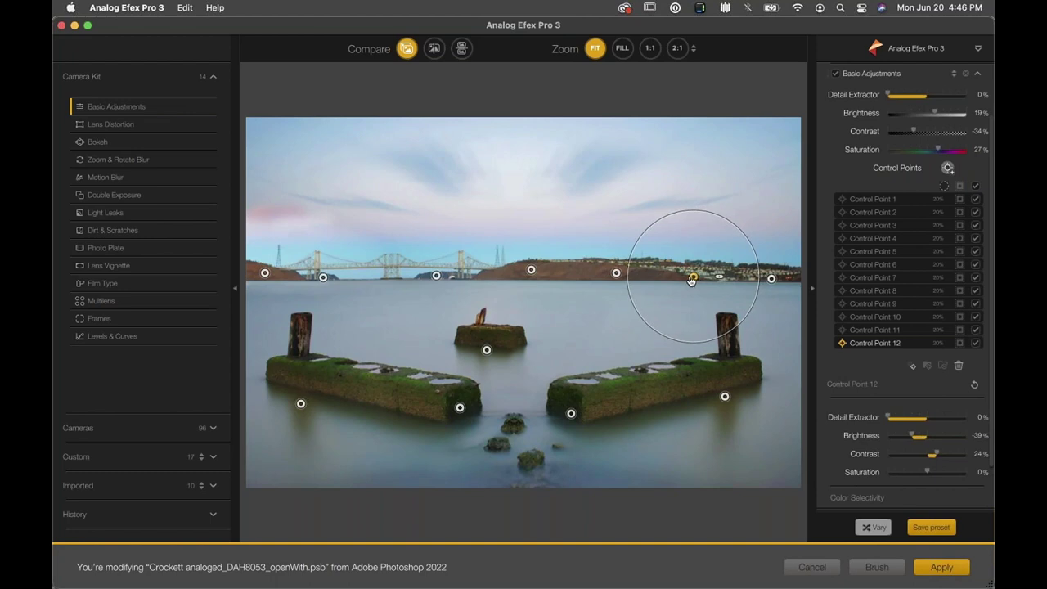
{"action": "left_click", "coordinate": [666, 278]}
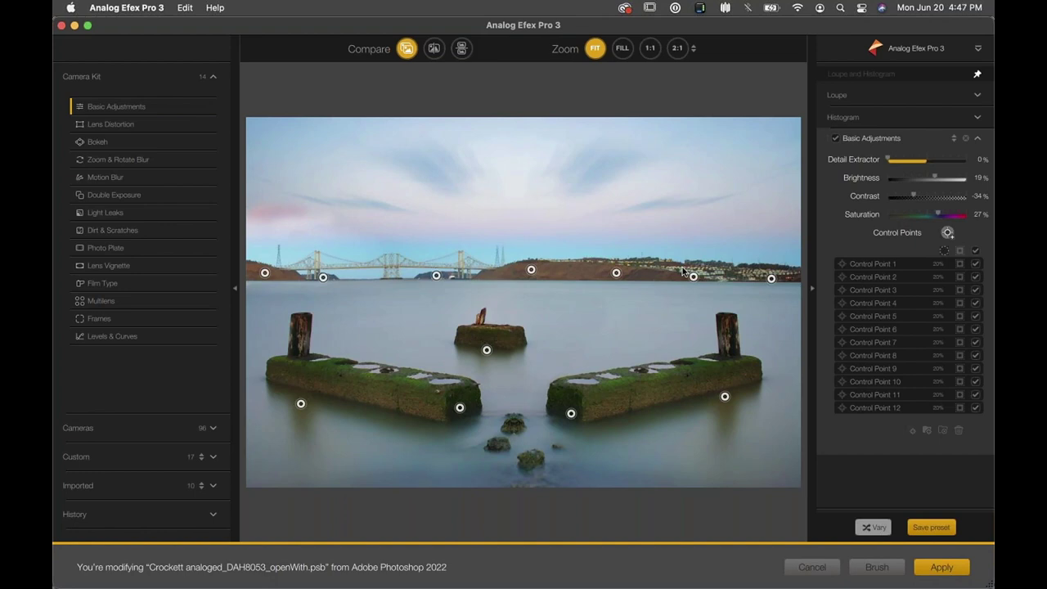
{"action": "left_click", "coordinate": [834, 140]}
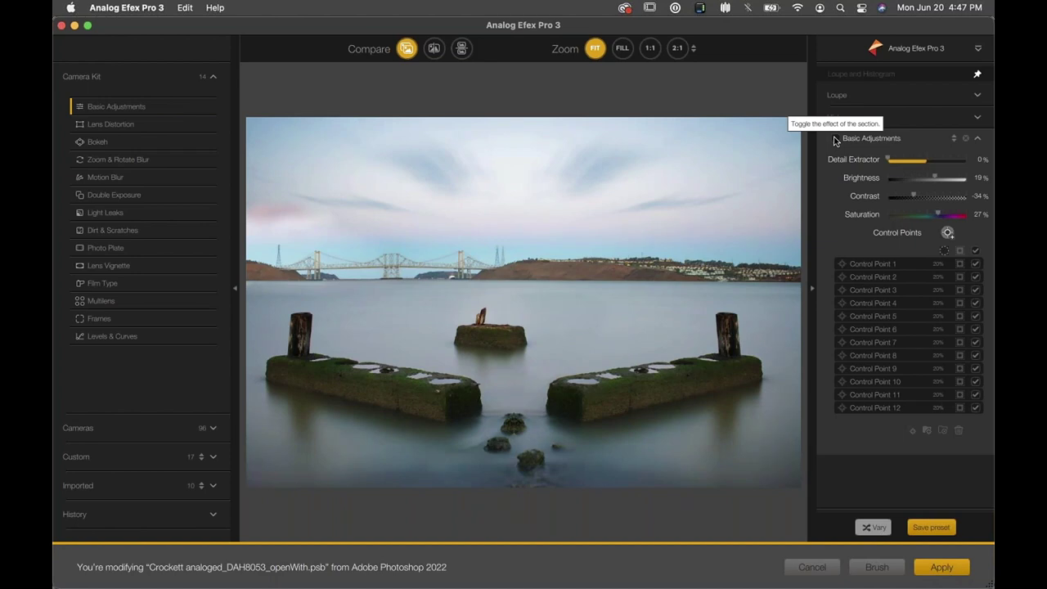
{"action": "left_click", "coordinate": [835, 141]}
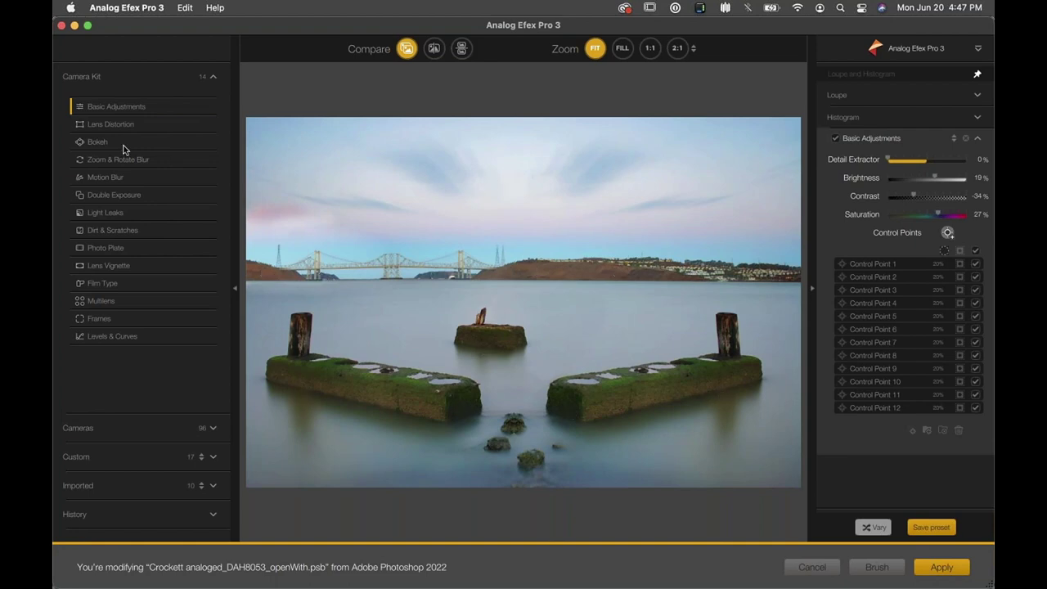
Step: Add the Bokeh filter in the linear style and widen its sharp band from the far shoreline to the foreground rocks, with Protect Center at 24%
{"action": "left_click", "coordinate": [212, 143]}
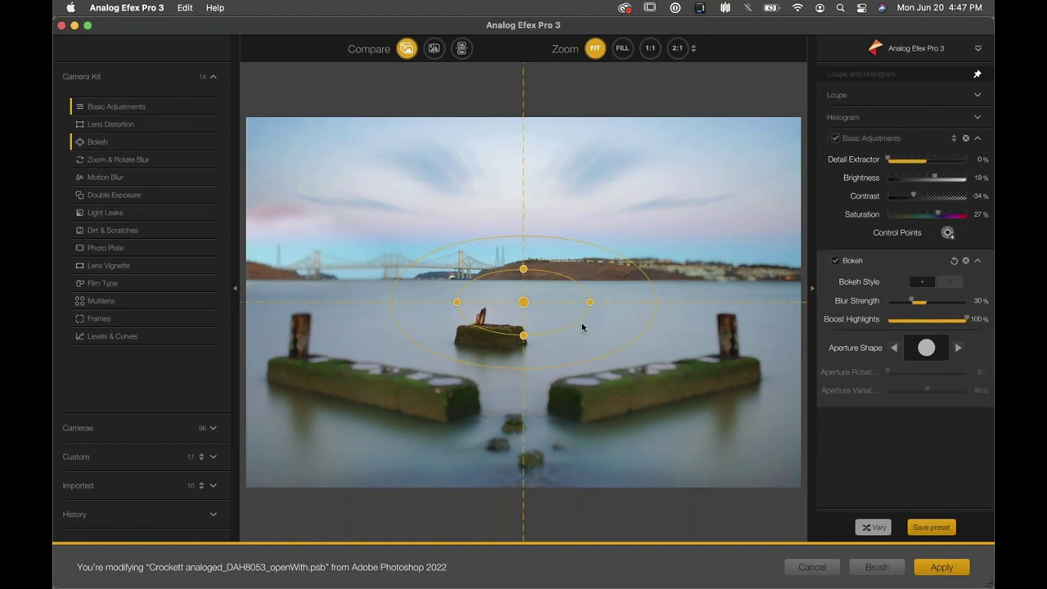
{"action": "left_click", "coordinate": [949, 283]}
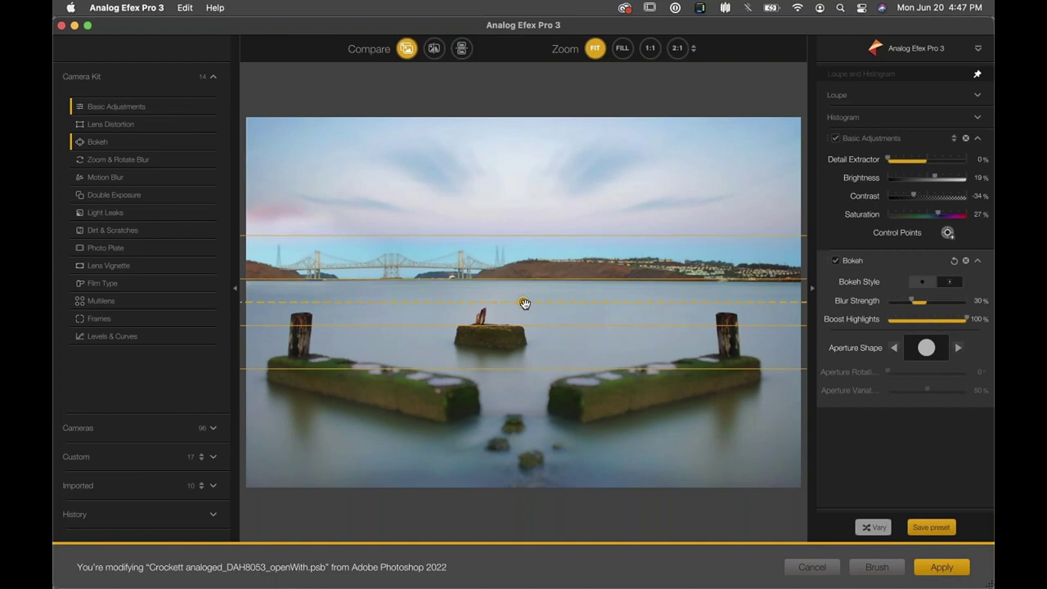
{"action": "left_click_drag", "start_coordinate": [516, 380], "coordinate": [515, 404]}
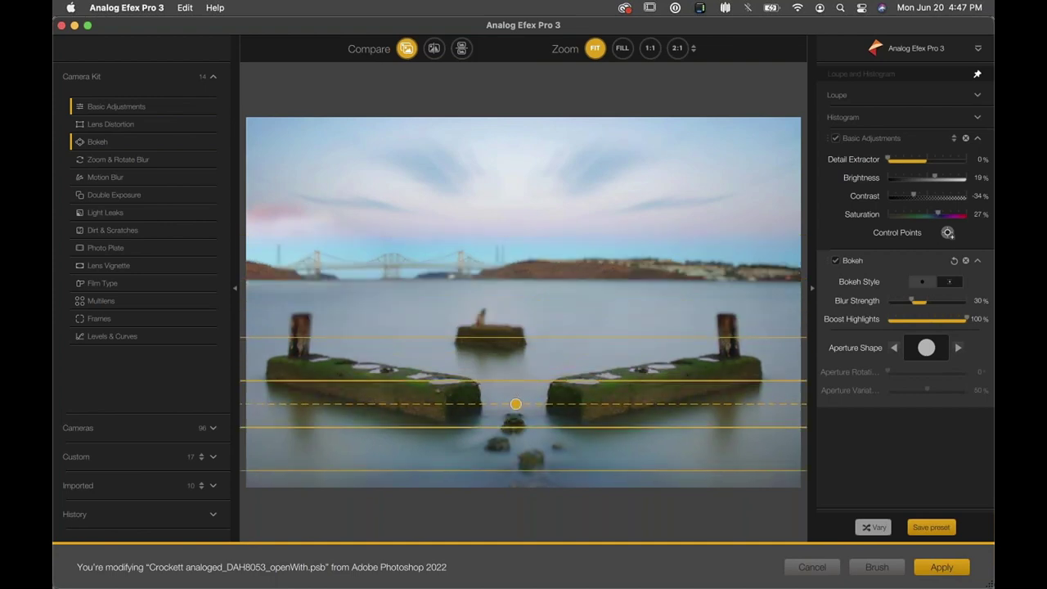
{"action": "left_click_drag", "start_coordinate": [613, 382], "coordinate": [508, 297]}
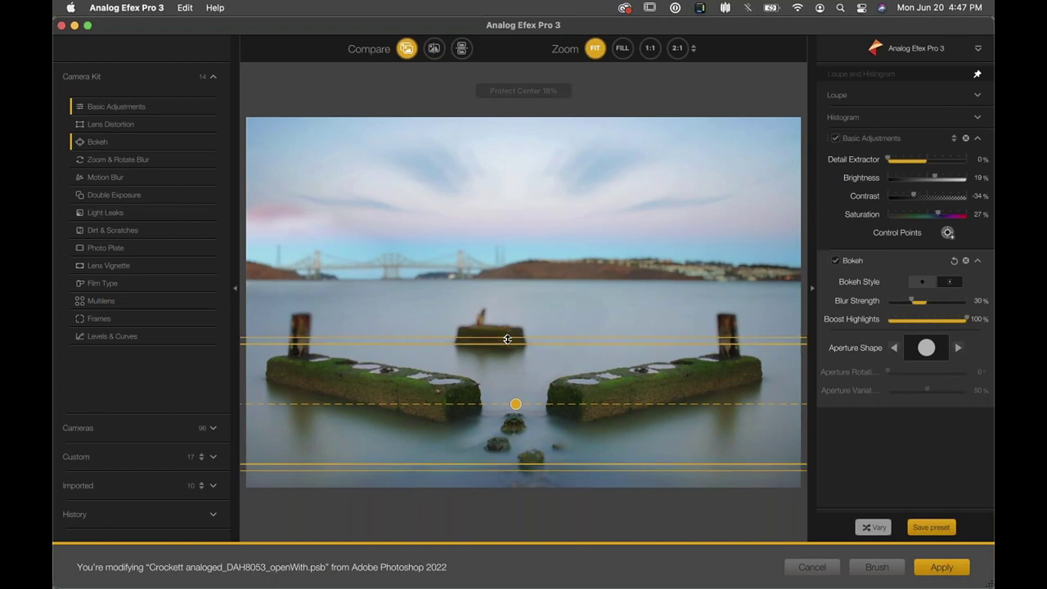
{"action": "left_click_drag", "start_coordinate": [515, 404], "coordinate": [513, 373]}
{"action": "left_click_drag", "start_coordinate": [510, 305], "coordinate": [505, 212]}
{"action": "mouse_move", "coordinate": [513, 372]}
{"action": "left_mouse_down"}
{"action": "mouse_move", "coordinate": [512, 355]}
{"action": "mouse_move", "coordinate": [511, 366]}
{"action": "left_mouse_up"}
{"action": "left_click_drag", "start_coordinate": [515, 322], "coordinate": [510, 285]}
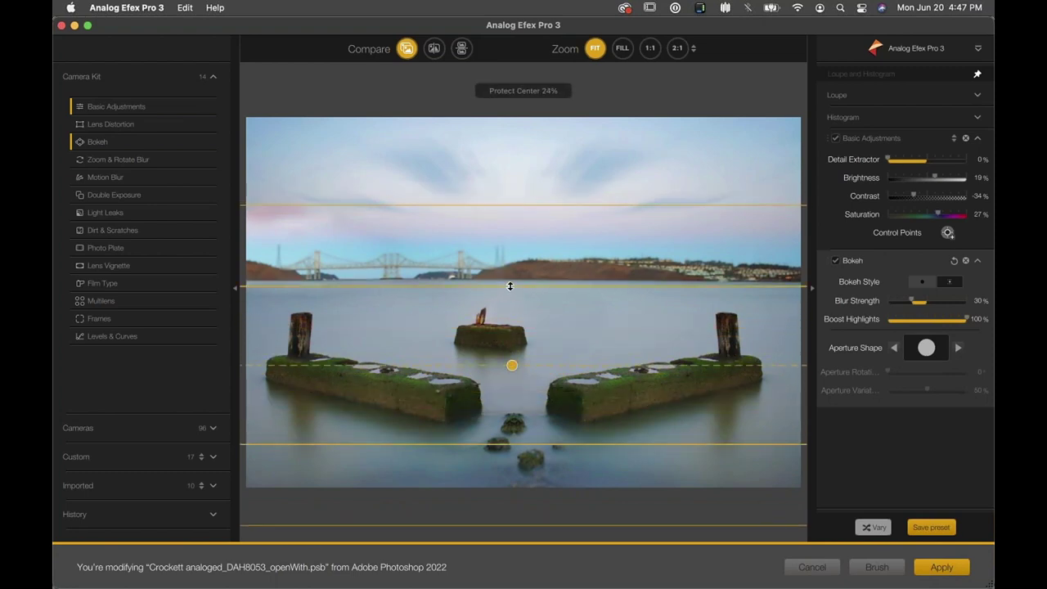
{"action": "left_click_drag", "start_coordinate": [512, 363], "coordinate": [511, 356]}
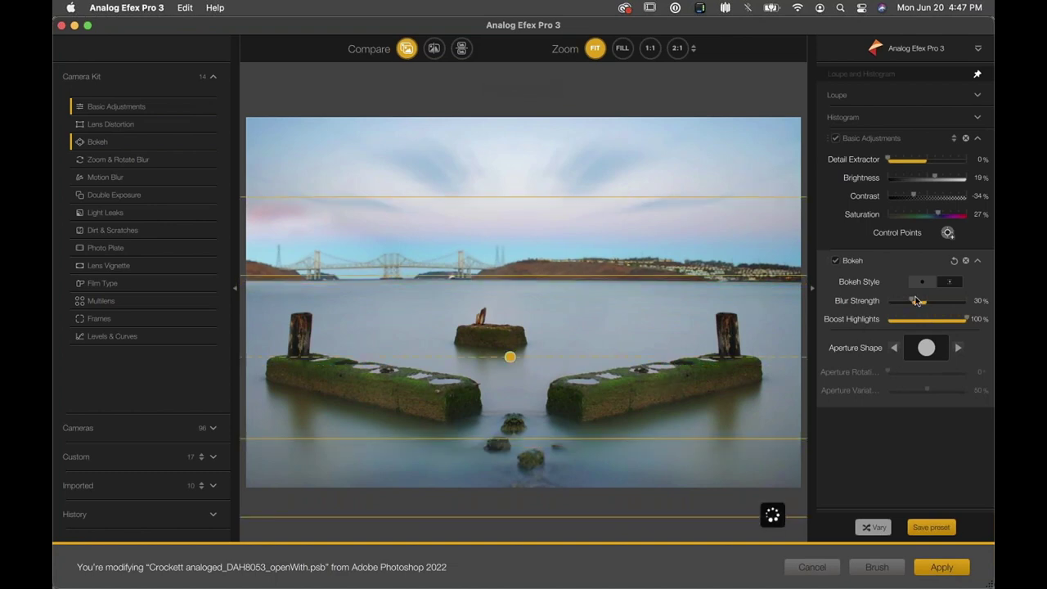
Step: Try a Bokeh Blur Strength of 63%, then reduce it to 8%
{"action": "left_click_drag", "start_coordinate": [912, 301], "coordinate": [938, 302]}
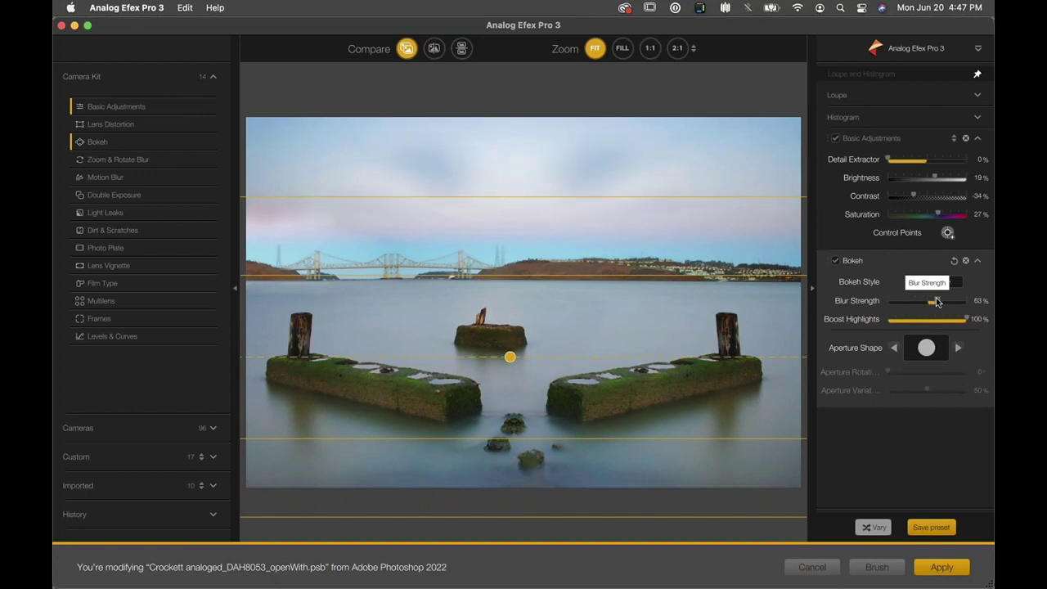
{"action": "left_click_drag", "start_coordinate": [937, 302], "coordinate": [897, 303]}
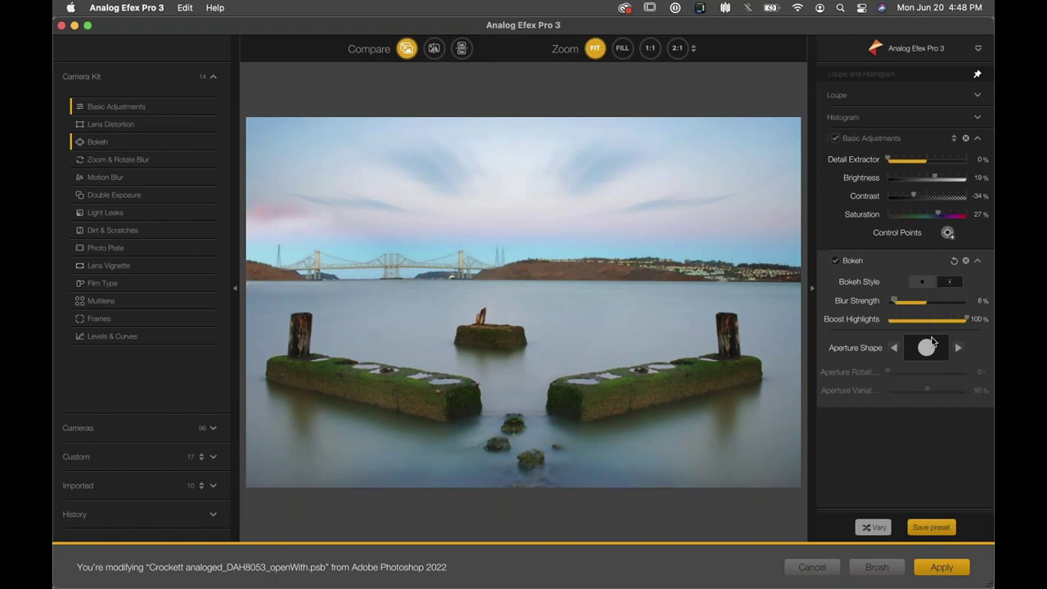
{"action": "mouse_move", "coordinate": [583, 306]}
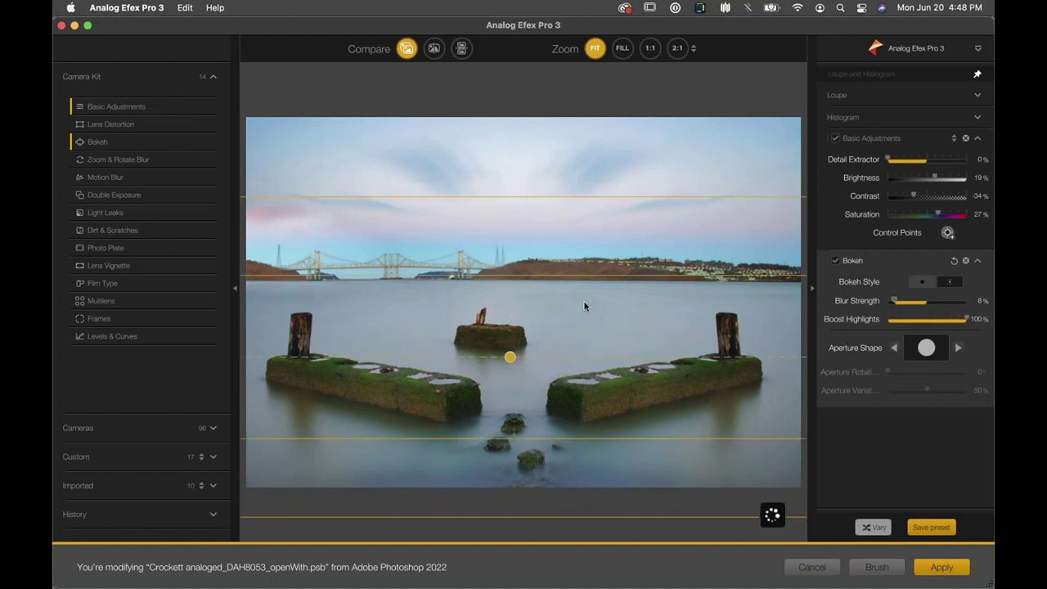
Step: Add the Dirt & Scratches filter, collapse the Bokeh and Basic Adjustments settings, and choose the heavily spotted last Dust and Lint texture
{"action": "left_click", "coordinate": [126, 233]}
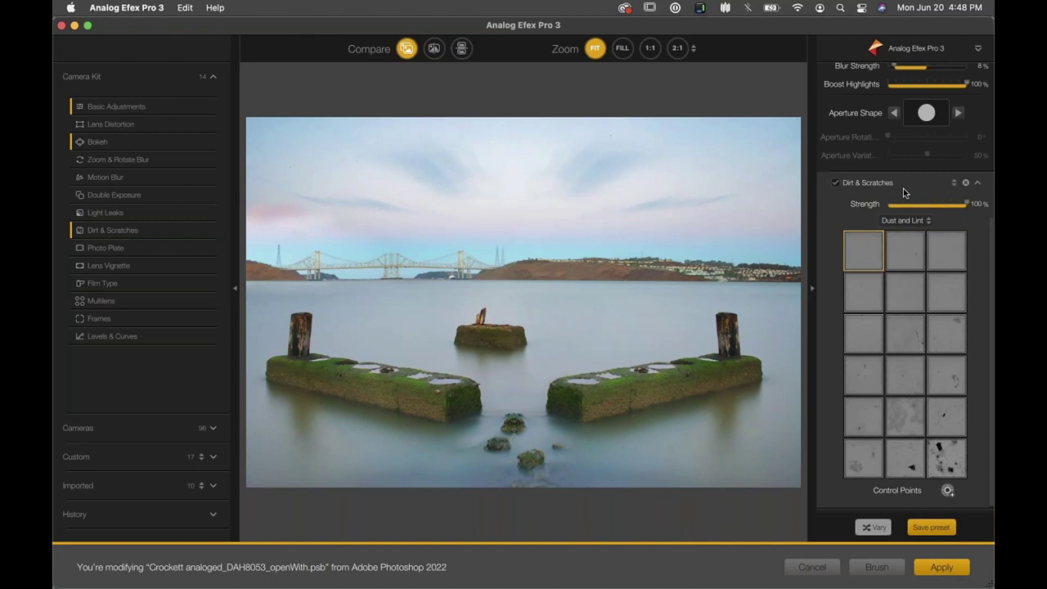
{"action": "scroll", "coordinate": [903, 188], "scroll_direction": "up", "scroll_amount": 3}
{"action": "left_click", "coordinate": [857, 166]}
{"action": "scroll", "coordinate": [860, 166], "scroll_direction": "up", "scroll_amount": 2}
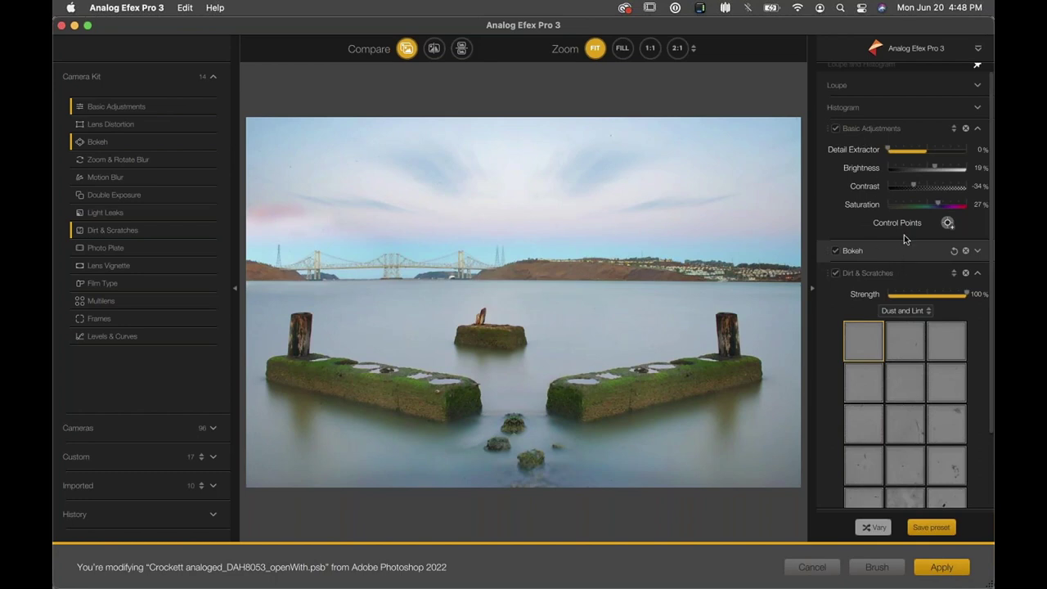
{"action": "left_click", "coordinate": [869, 131]}
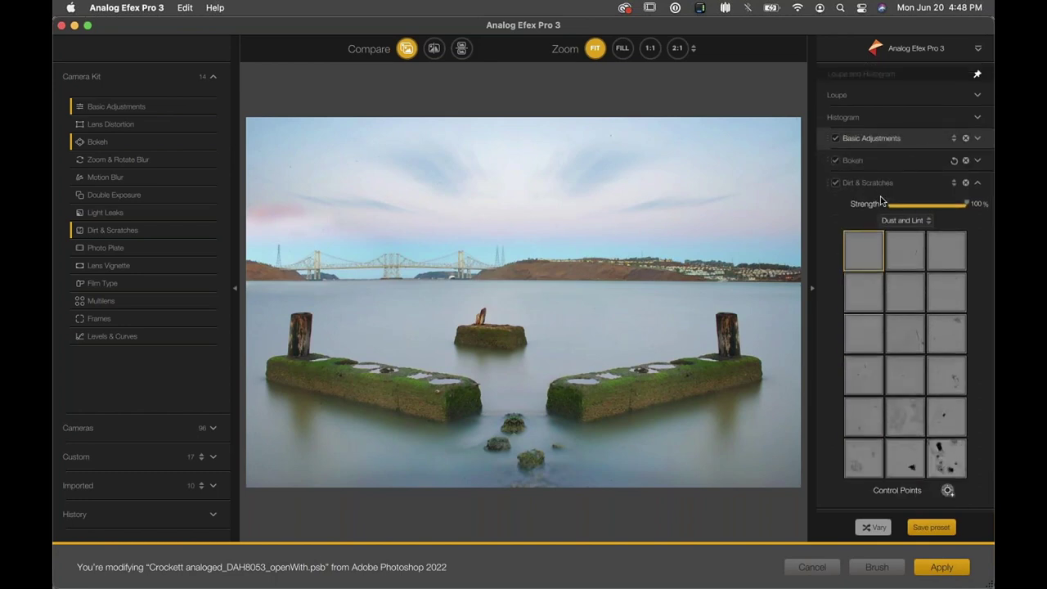
{"action": "left_click", "coordinate": [949, 464]}
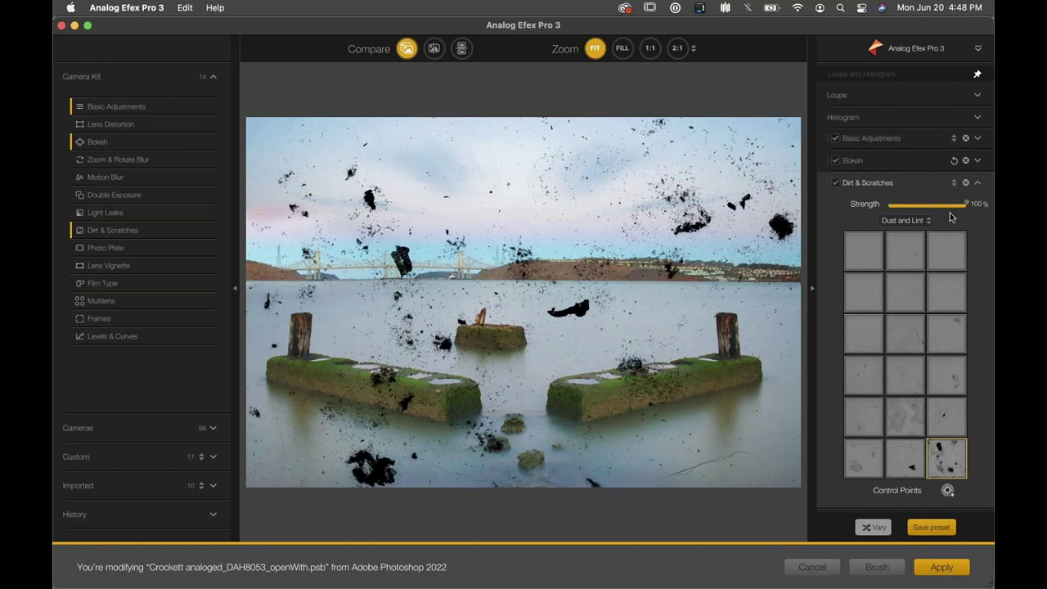
Step: Place a Dirt & Scratches control point beside the large dark blotch in the lower-left water and set its Texture Strength to 0%
{"action": "left_click", "coordinate": [947, 491]}
{"action": "left_click", "coordinate": [402, 467]}
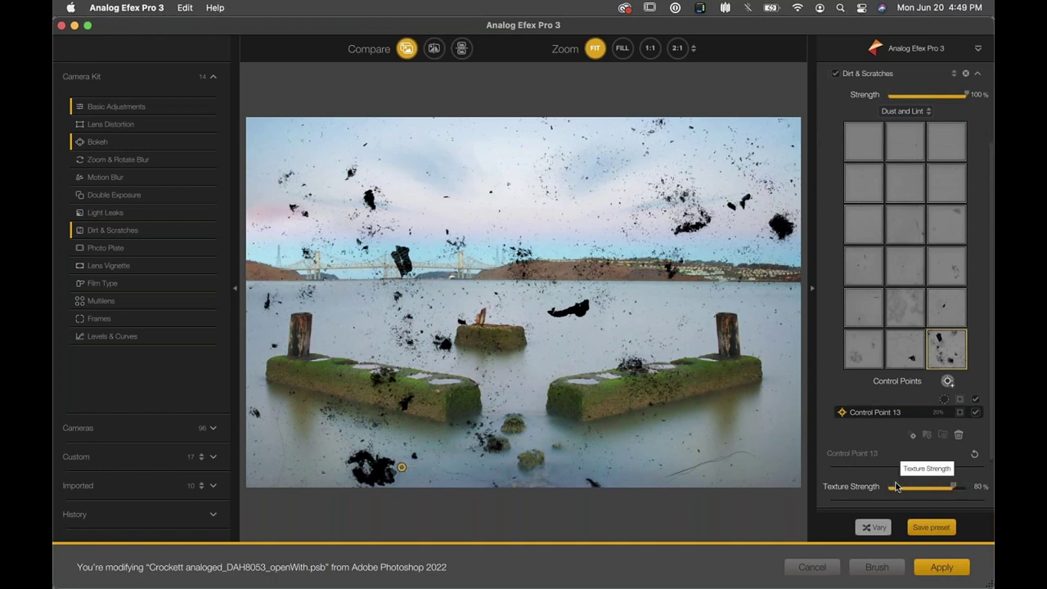
{"action": "left_click_drag", "start_coordinate": [966, 487], "coordinate": [806, 487]}
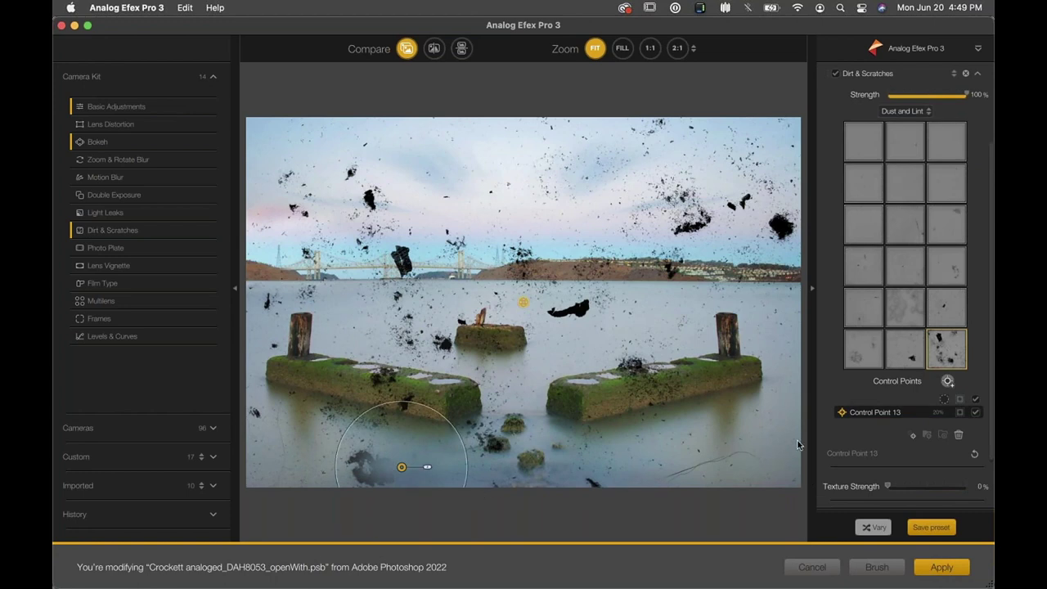
{"action": "scroll", "coordinate": [914, 456], "scroll_direction": "down", "scroll_amount": 3}
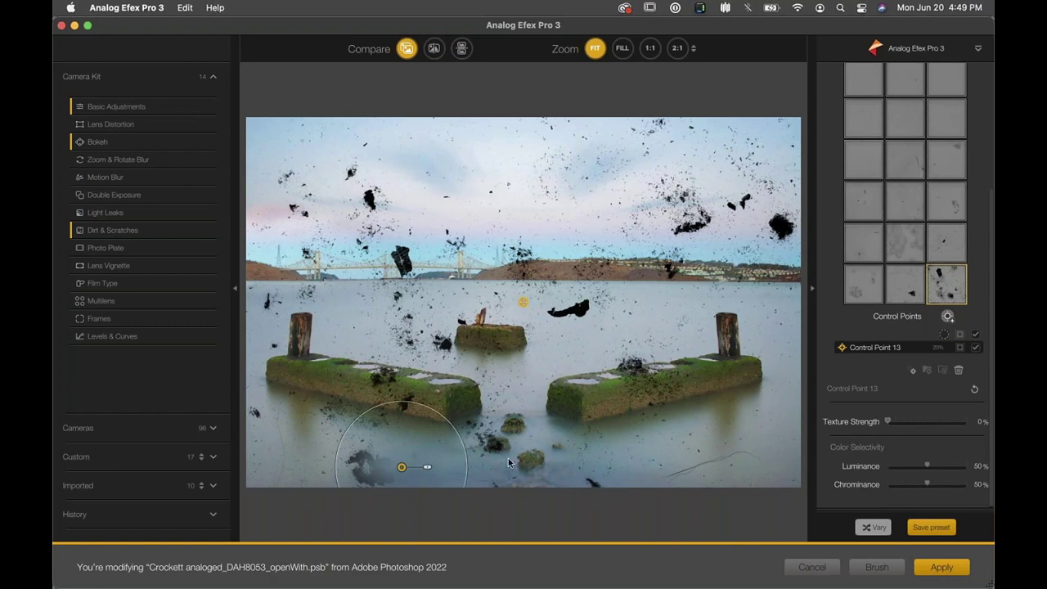
Step: Centre the control point on the lower-left blotch, enlarge its area, and set its Luminance selectivity to 0%
{"action": "left_click_drag", "start_coordinate": [401, 467], "coordinate": [376, 472]}
{"action": "left_click_drag", "start_coordinate": [427, 398], "coordinate": [452, 367]}
{"action": "mouse_move", "coordinate": [376, 475]}
{"action": "left_mouse_down"}
{"action": "mouse_move", "coordinate": [345, 474]}
{"action": "mouse_move", "coordinate": [378, 474]}
{"action": "left_mouse_up"}
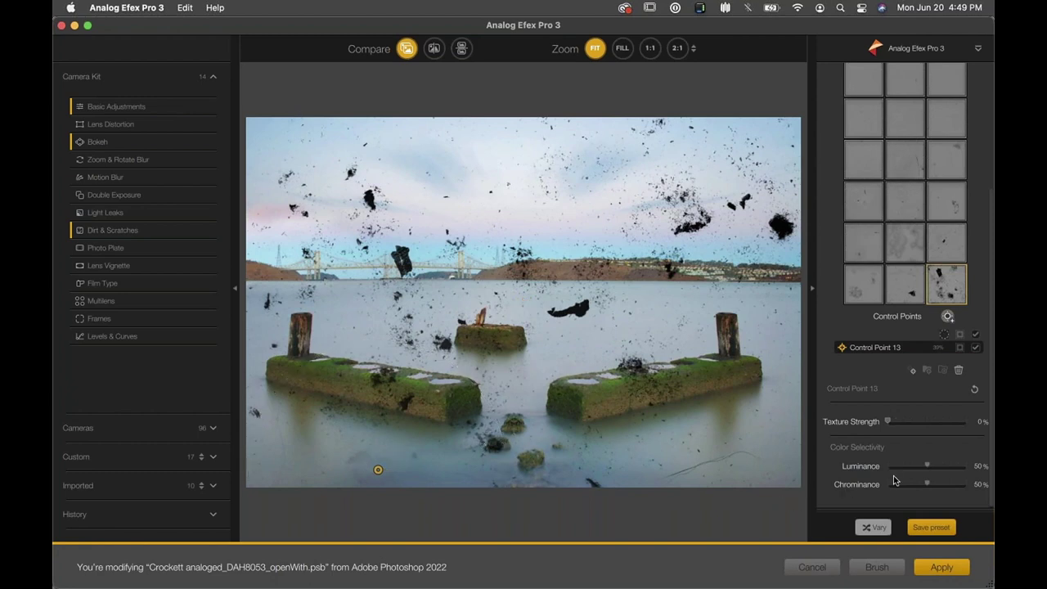
{"action": "left_click_drag", "start_coordinate": [926, 467], "coordinate": [873, 469]}
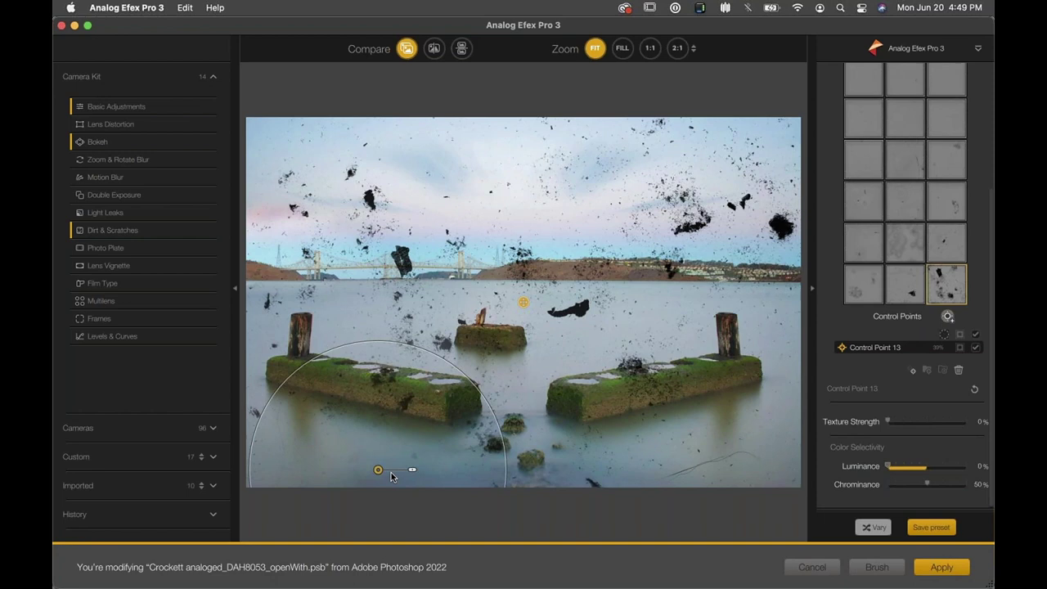
Step: Copy the blotch's control point onto other spots, including one by the bridge, and delete all the Dirt & Scratches control points
{"action": "left_click_drag", "start_coordinate": [378, 469], "coordinate": [579, 308]}
{"action": "left_click_drag", "start_coordinate": [338, 219], "coordinate": [626, 506]}
{"action": "key", "text": "Delete"}
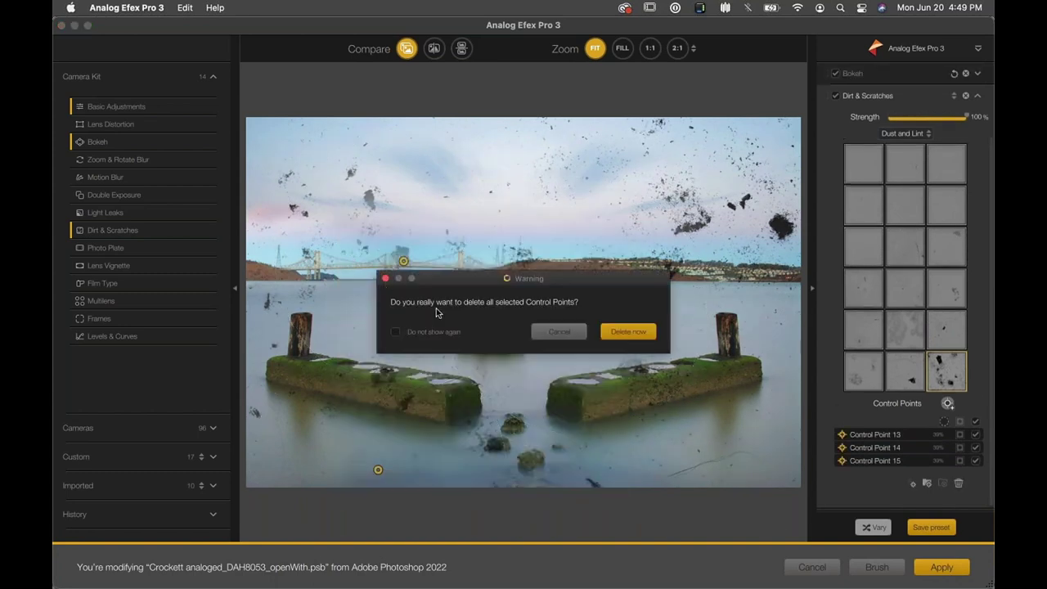
{"action": "left_click", "coordinate": [626, 332]}
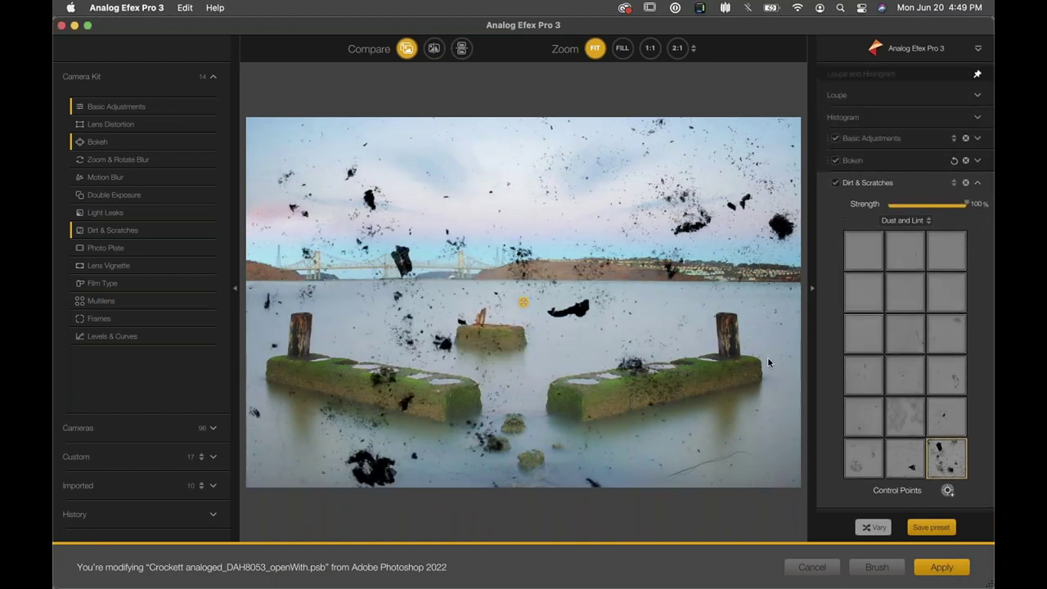
Step: Switch the Dirt & Scratches textures to Organic, try the last texture of the third row, and choose the last one of the fourth row
{"action": "left_click", "coordinate": [887, 221]}
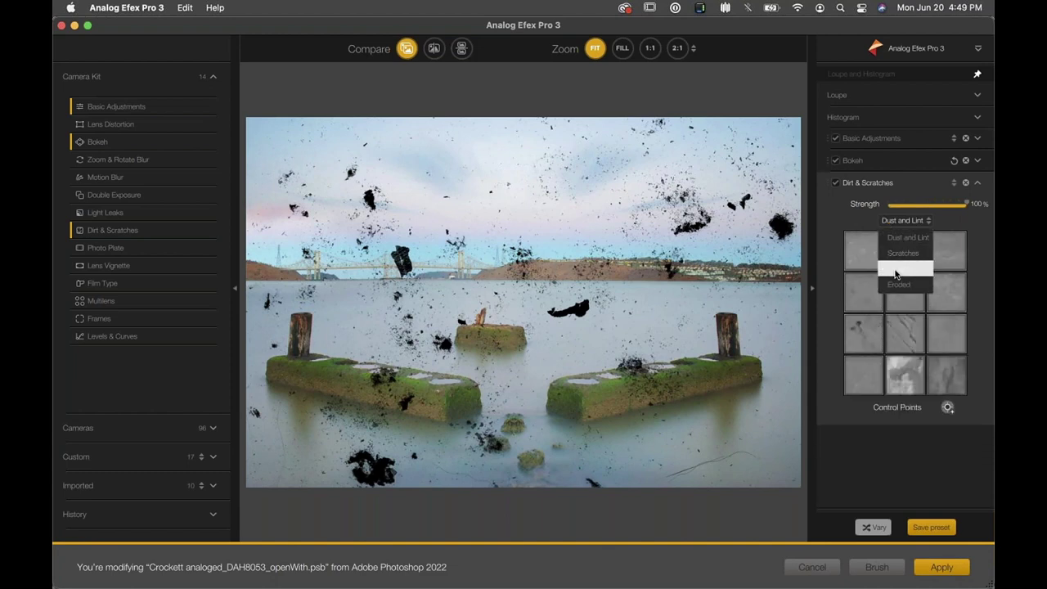
{"action": "left_click", "coordinate": [899, 269]}
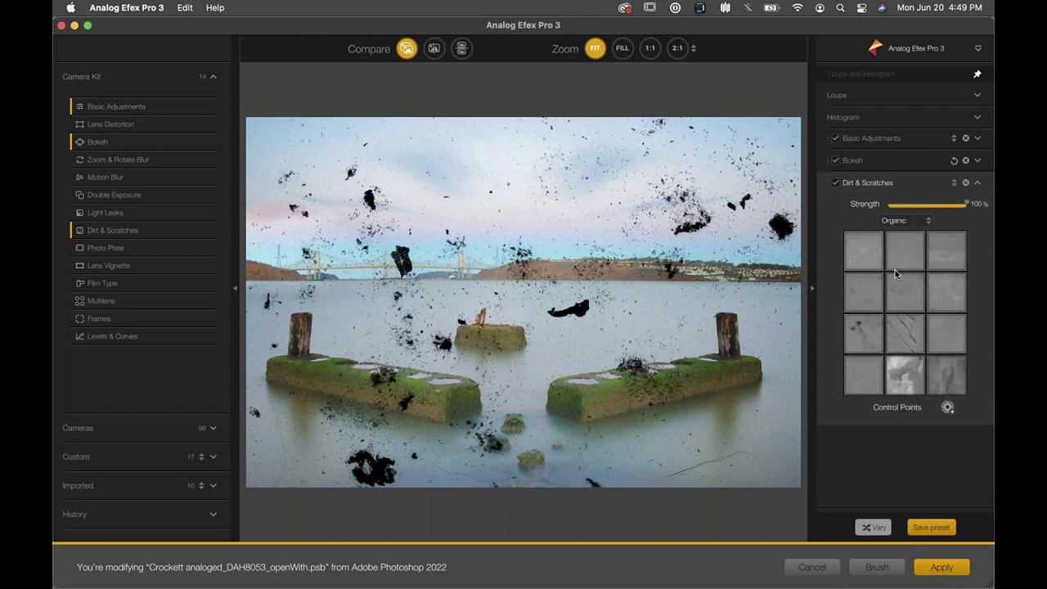
{"action": "left_click", "coordinate": [942, 339]}
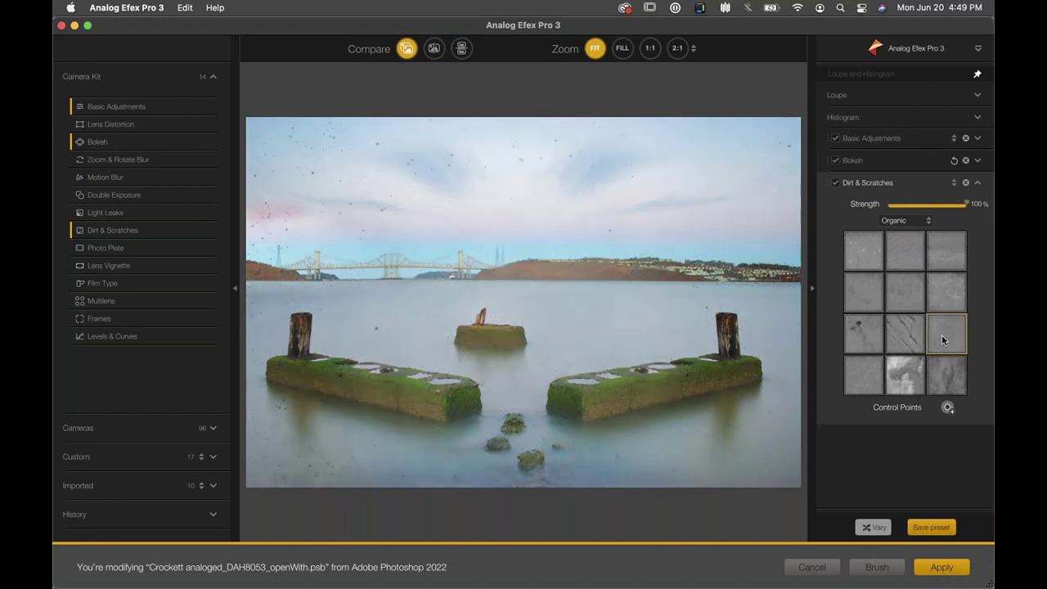
{"action": "left_click", "coordinate": [948, 376]}
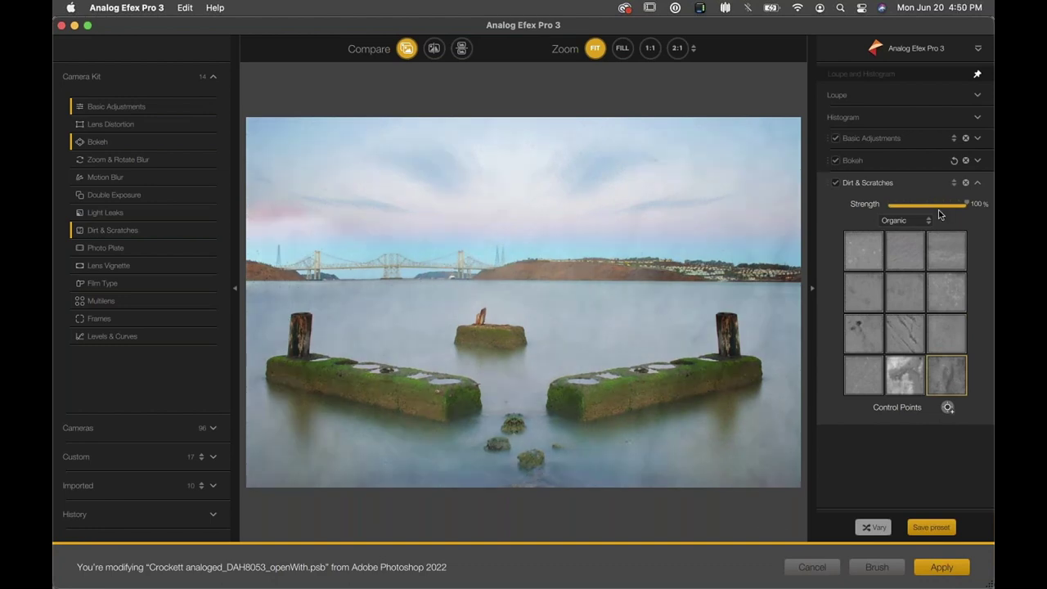
Step: Reposition the texture's centre marker to the water just below the shoreline and set the Dirt & Scratches Strength to 90%
{"action": "left_click_drag", "start_coordinate": [965, 205], "coordinate": [943, 214]}
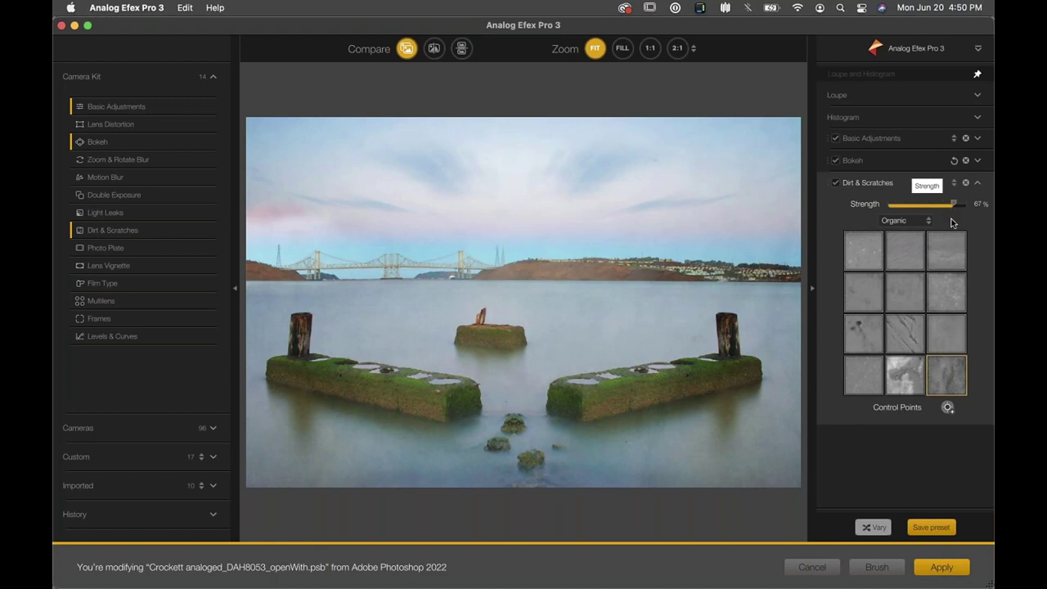
{"action": "left_click_drag", "start_coordinate": [513, 304], "coordinate": [492, 265]}
{"action": "left_click_drag", "start_coordinate": [952, 205], "coordinate": [981, 205]}
{"action": "left_click_drag", "start_coordinate": [491, 266], "coordinate": [542, 288]}
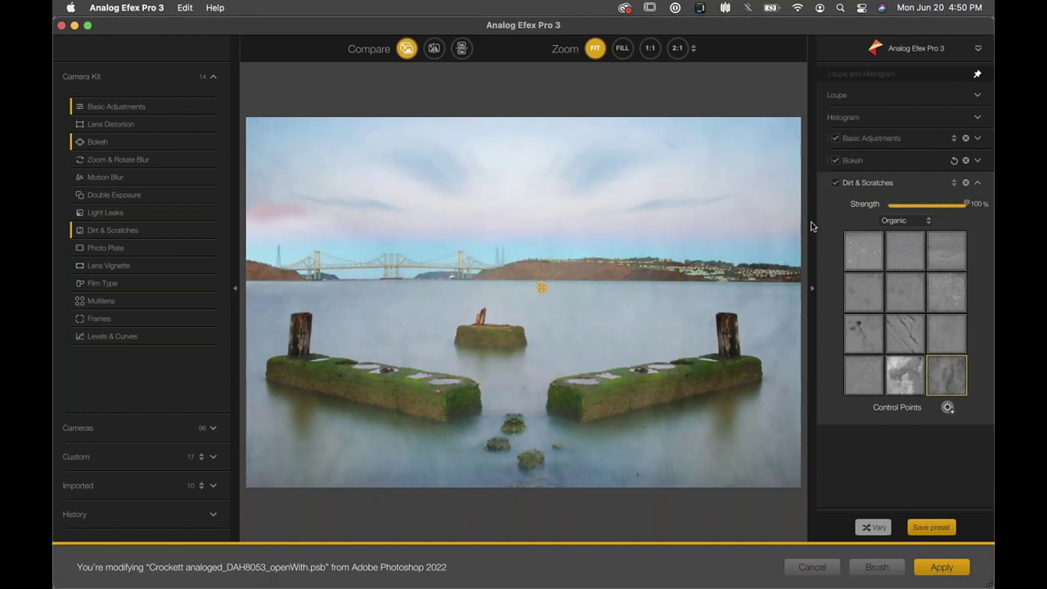
{"action": "left_click_drag", "start_coordinate": [968, 202], "coordinate": [961, 205]}
Step: Place a large control point in the water between the central and right-hand blocks and set its Texture Strength to 78%
{"action": "left_click", "coordinate": [948, 408]}
{"action": "left_click", "coordinate": [645, 332]}
{"action": "left_click_drag", "start_coordinate": [739, 285], "coordinate": [784, 273]}
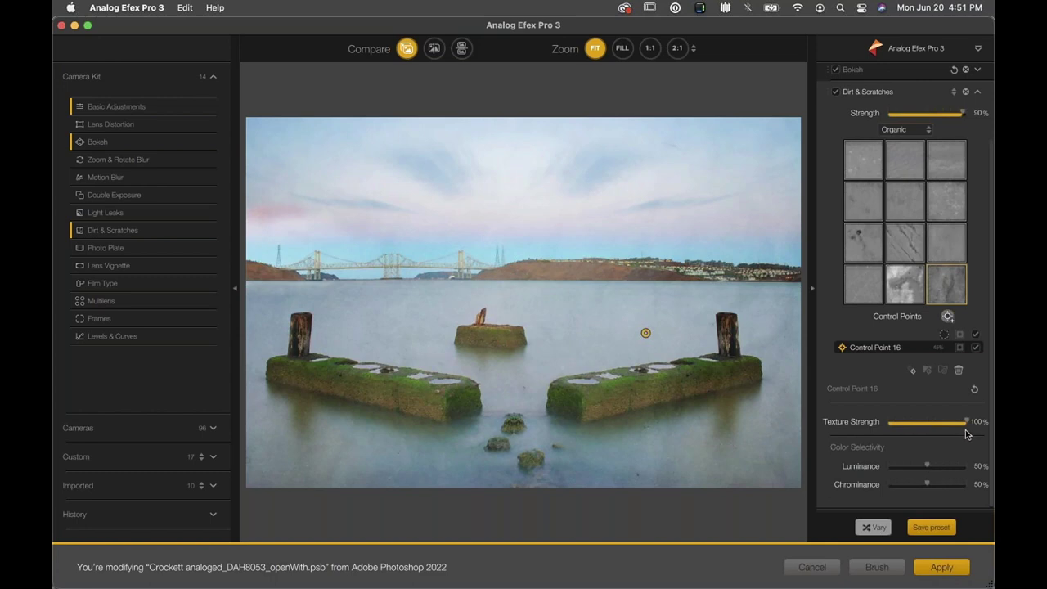
{"action": "left_click_drag", "start_coordinate": [967, 421], "coordinate": [948, 422]}
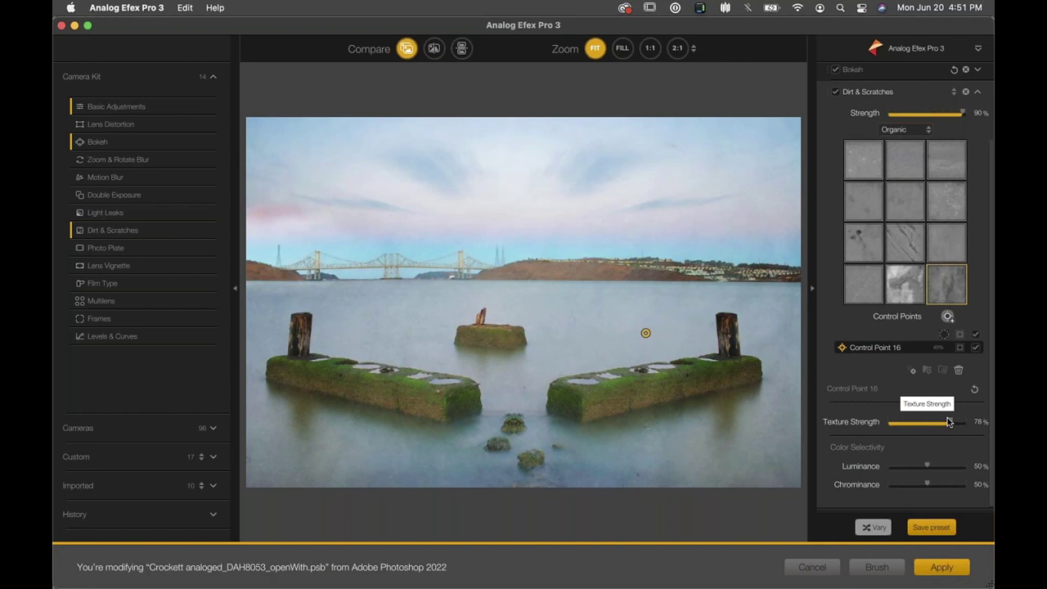
Step: Add a second control point on the near end of the left mossy block and set its Texture Strength to 19%
{"action": "left_click", "coordinate": [947, 319]}
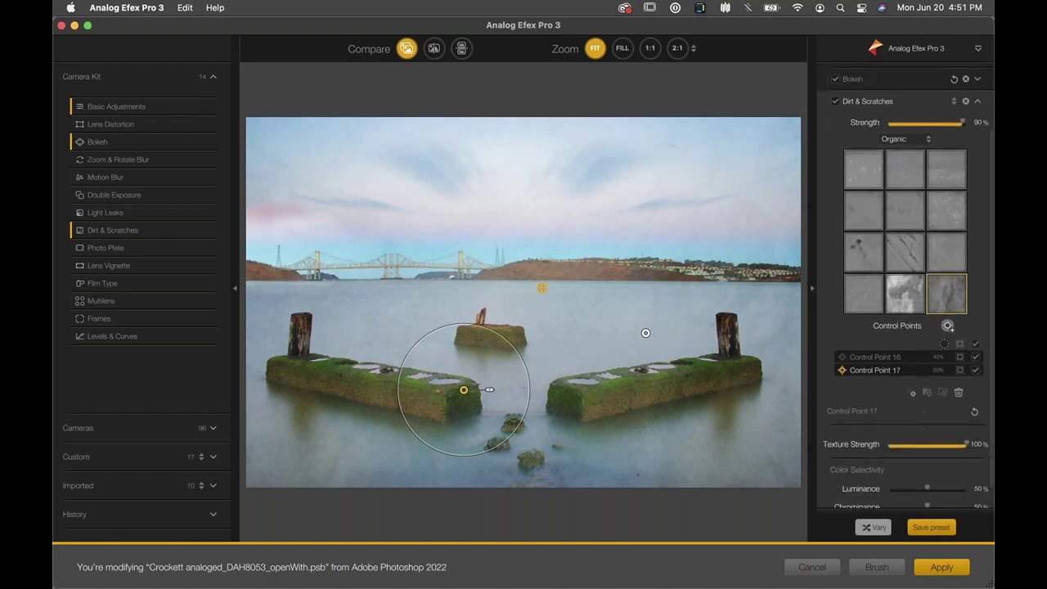
{"action": "left_click_drag", "start_coordinate": [968, 421], "coordinate": [812, 417]}
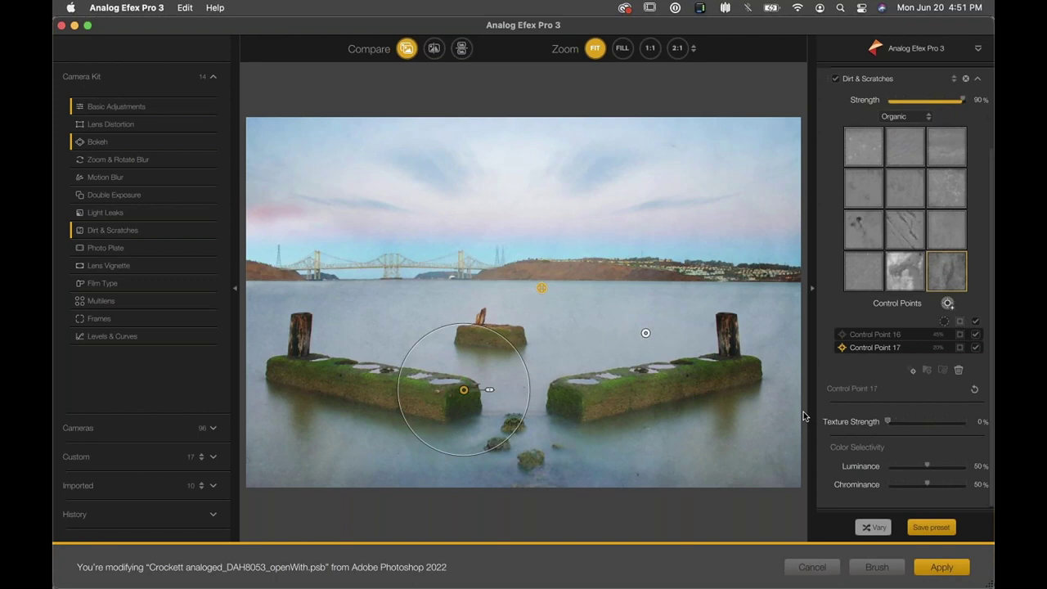
{"action": "left_click", "coordinate": [902, 423]}
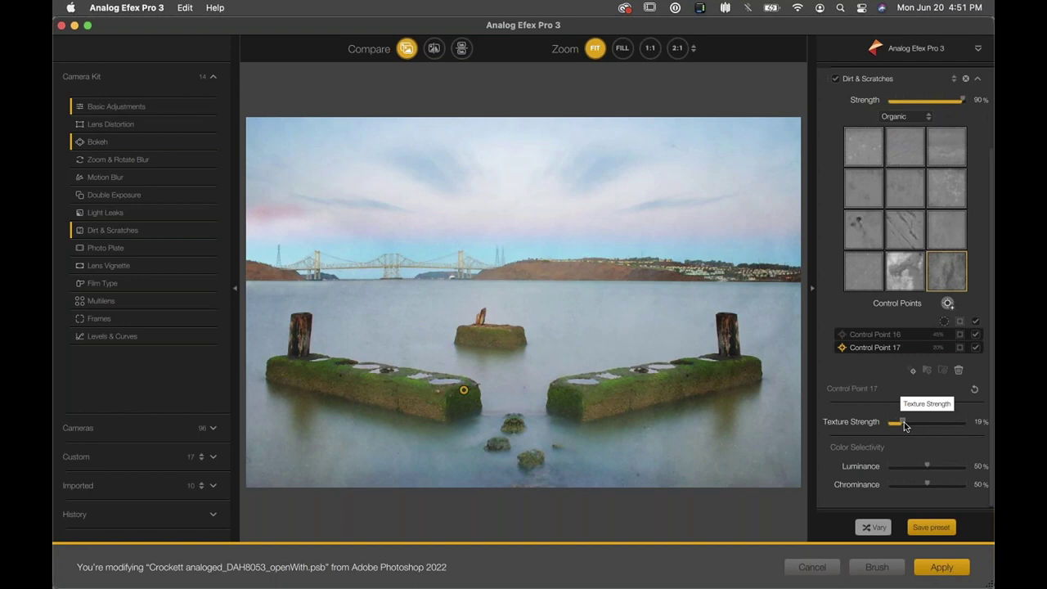
Step: Show the second control point's mask, slightly enlarge its area, and recentre it on the left block's end
{"action": "left_click", "coordinate": [960, 348]}
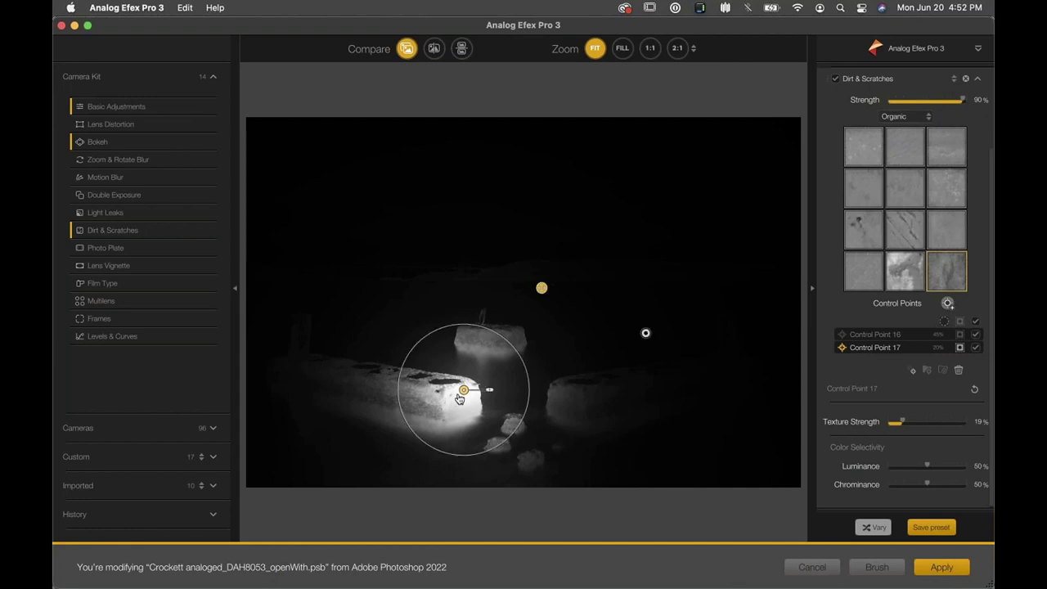
{"action": "left_click_drag", "start_coordinate": [494, 390], "coordinate": [556, 381]}
{"action": "left_click_drag", "start_coordinate": [464, 393], "coordinate": [463, 404]}
{"action": "left_click_drag", "start_coordinate": [555, 387], "coordinate": [536, 386]}
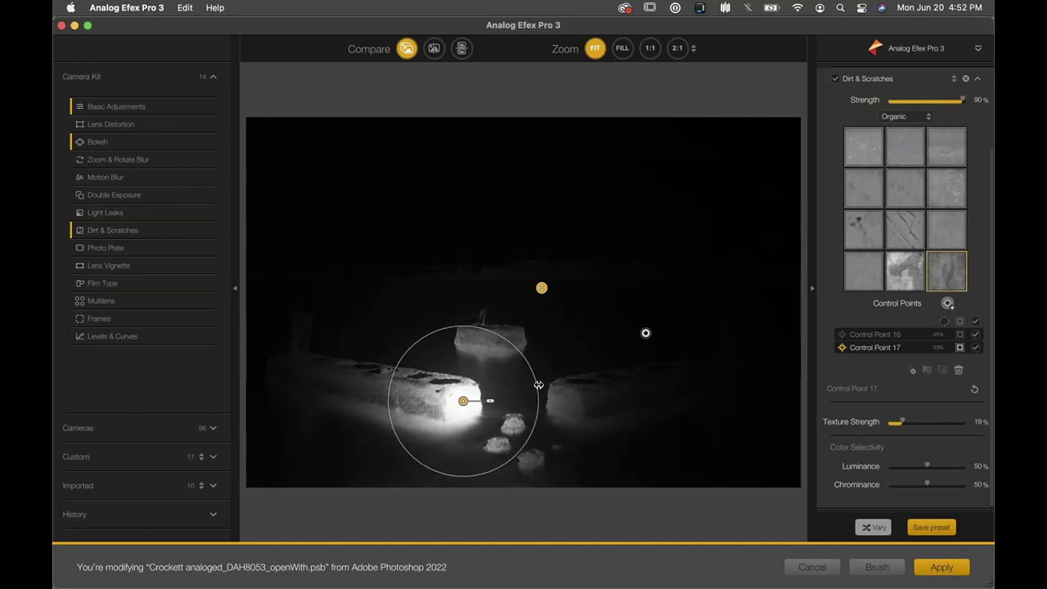
{"action": "left_click_drag", "start_coordinate": [464, 403], "coordinate": [448, 425]}
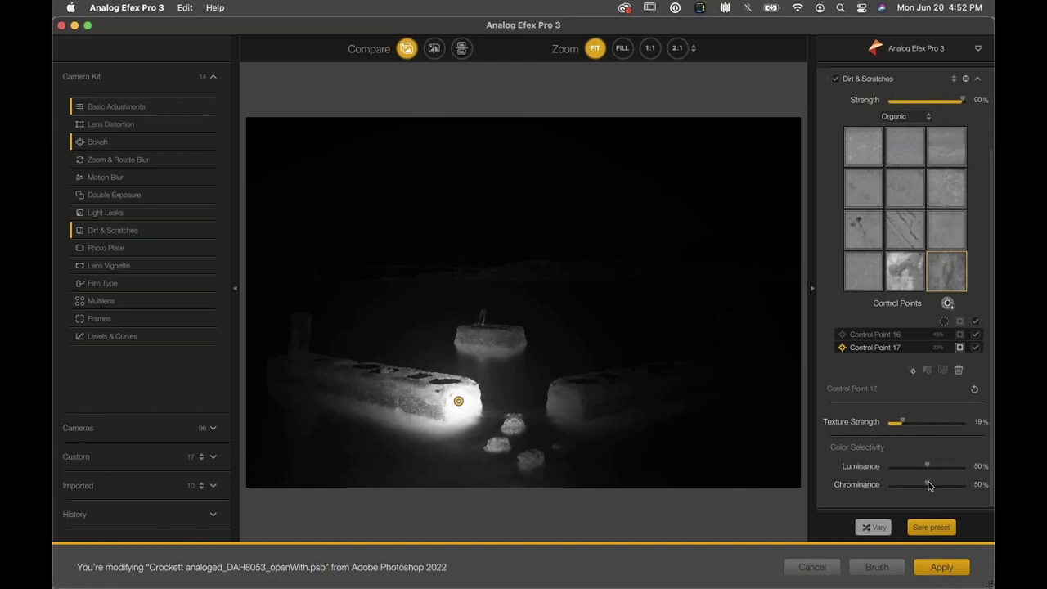
Step: Try the left block point's Chrominance selectivity at 93% and 0%, then return it to 50%
{"action": "left_click_drag", "start_coordinate": [928, 486], "coordinate": [959, 488]}
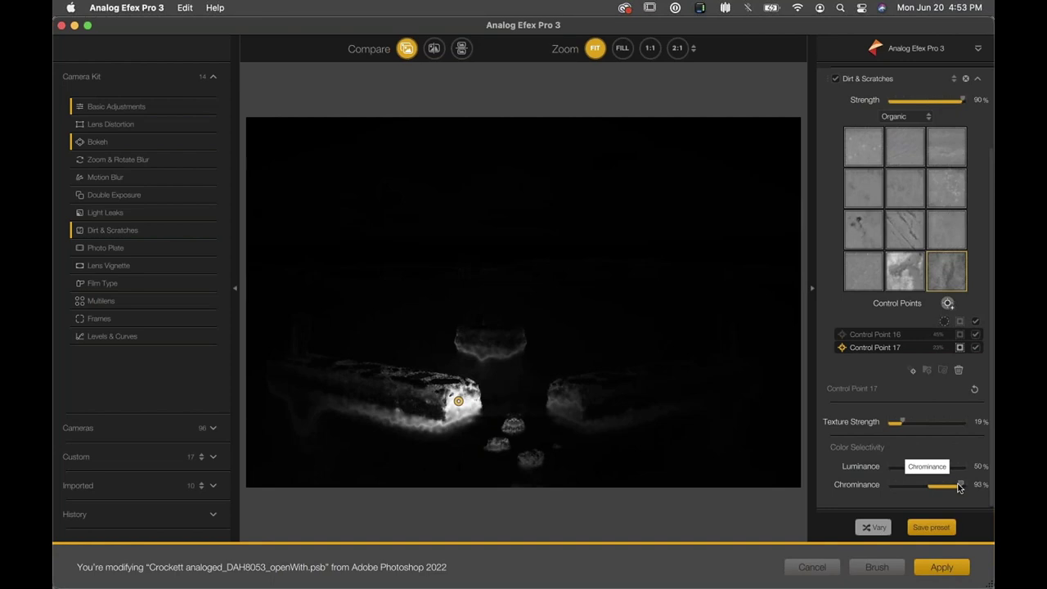
{"action": "mouse_move", "coordinate": [460, 404]}
{"action": "left_click_drag", "start_coordinate": [460, 404], "coordinate": [460, 408]}
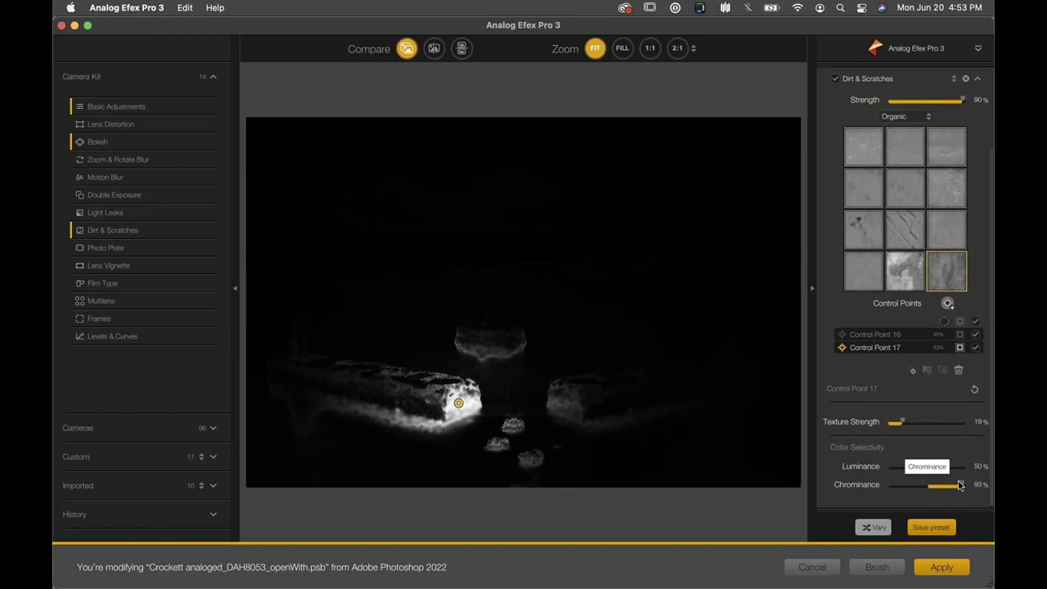
{"action": "left_click_drag", "start_coordinate": [960, 485], "coordinate": [862, 492]}
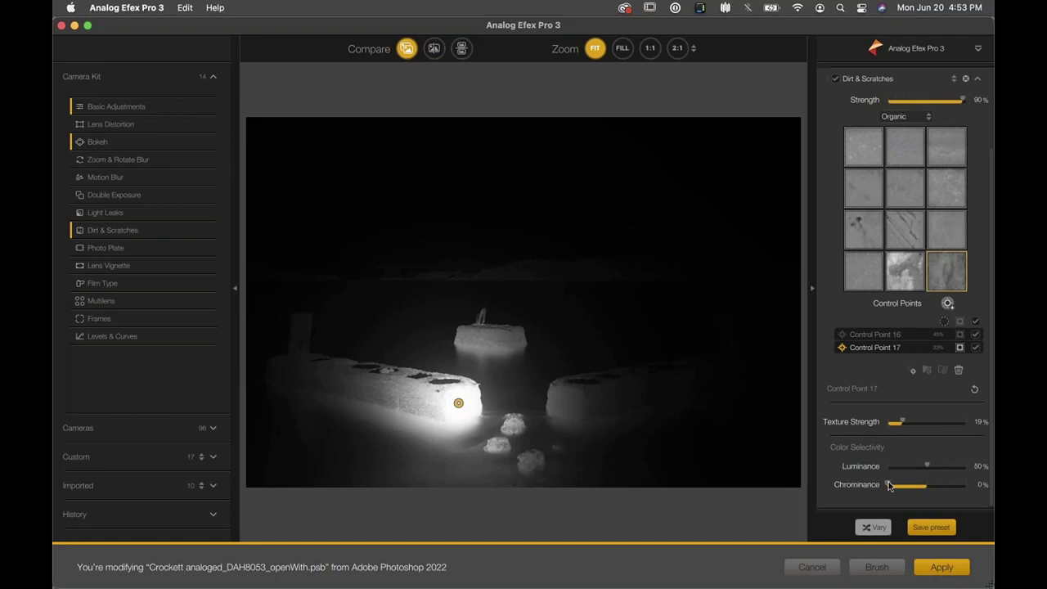
{"action": "left_click_drag", "start_coordinate": [891, 486], "coordinate": [928, 488]}
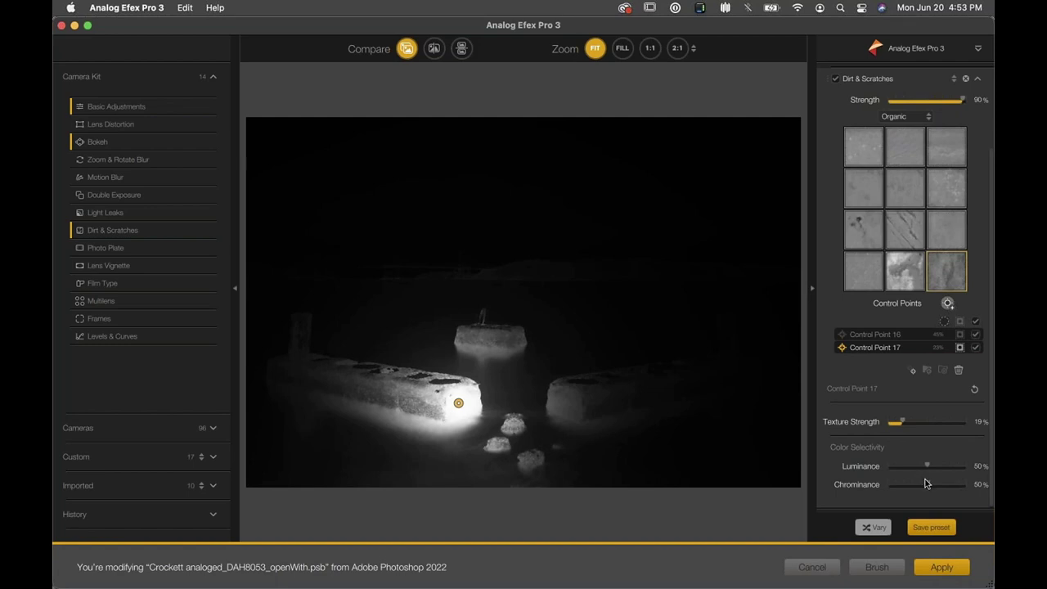
Step: Set the control point's Chrominance and Luminance selectivity to 0% and shift it down toward the water below the left block
{"action": "left_click_drag", "start_coordinate": [926, 485], "coordinate": [867, 484]}
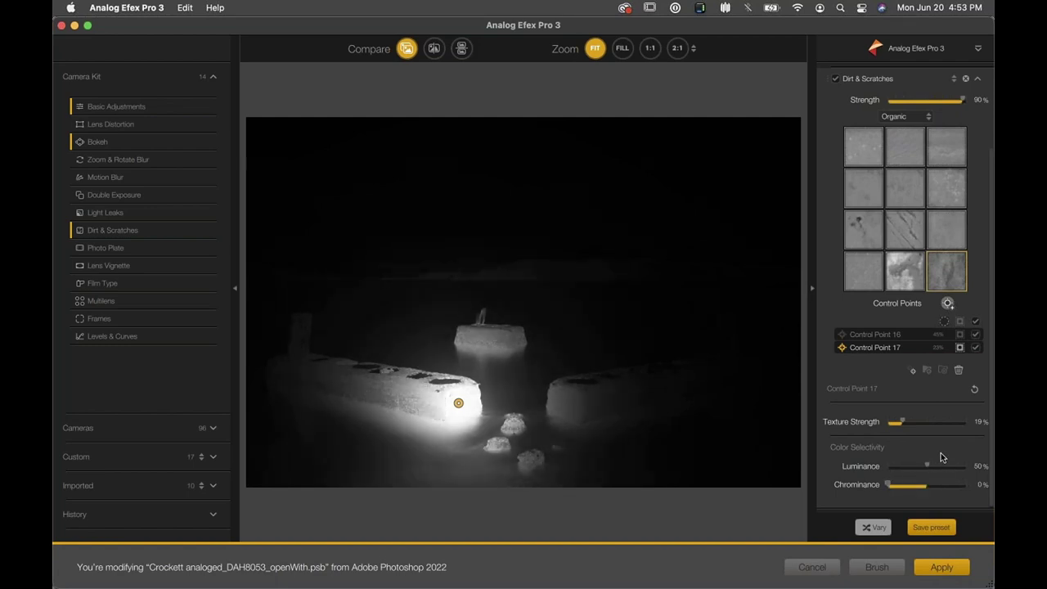
{"action": "left_click_drag", "start_coordinate": [928, 468], "coordinate": [871, 469]}
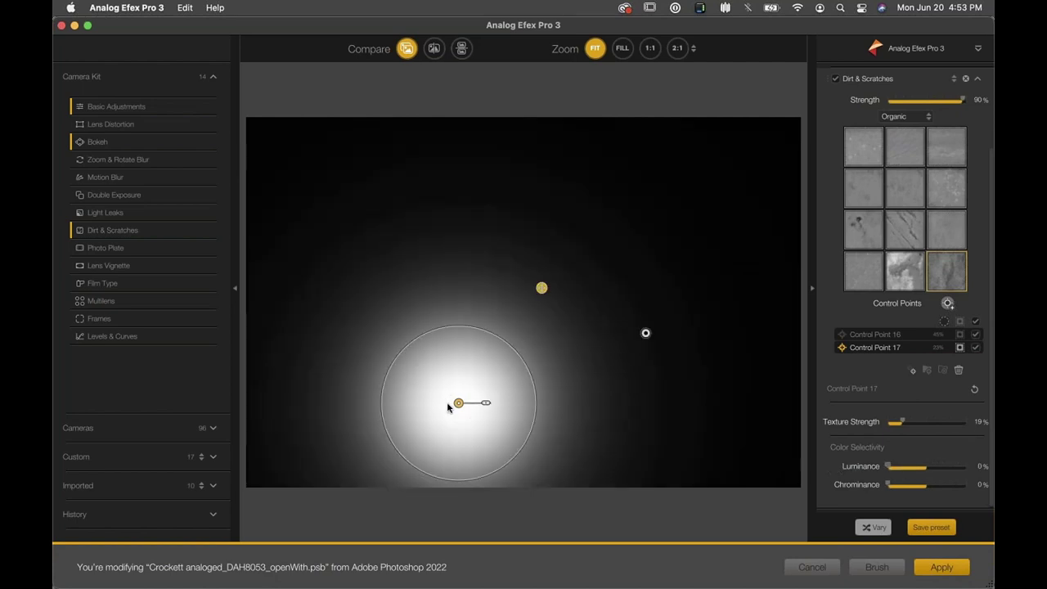
{"action": "left_click_drag", "start_coordinate": [458, 403], "coordinate": [440, 427]}
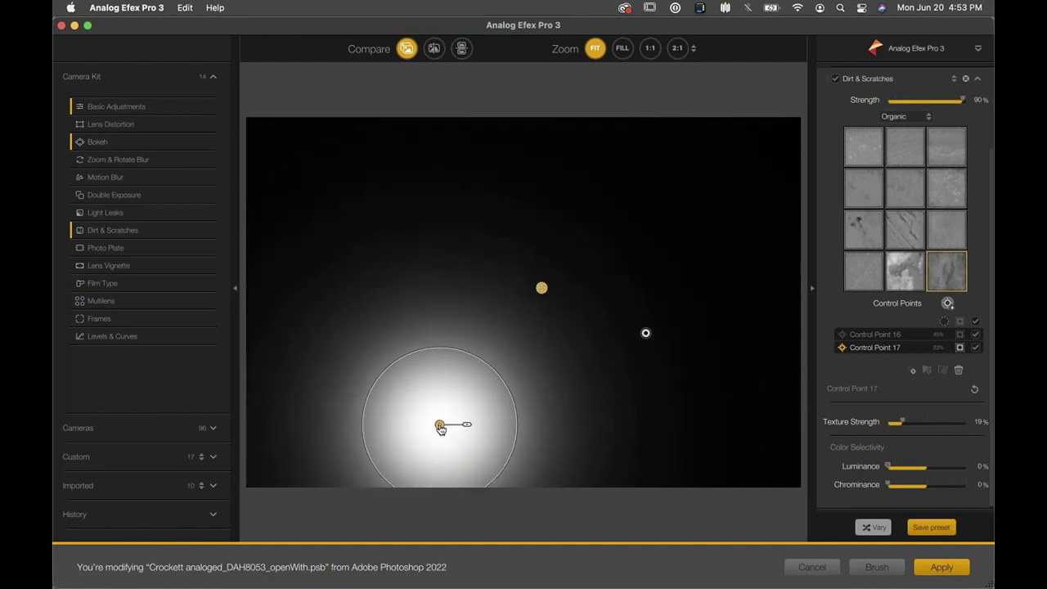
Step: Move the control point into the sky above the bridge, enlarge its area, and reset Luminance and Chrominance to 50%
{"action": "mouse_move", "coordinate": [461, 421]}
{"action": "left_click_drag", "start_coordinate": [430, 411], "coordinate": [375, 245]}
{"action": "left_click_drag", "start_coordinate": [514, 248], "coordinate": [460, 238]}
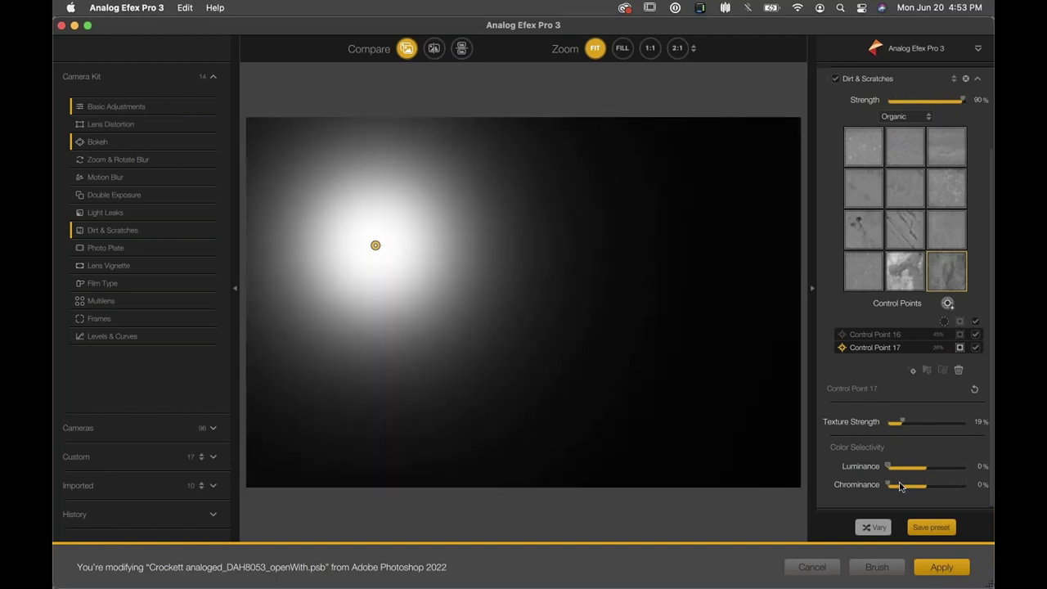
{"action": "double_click", "coordinate": [889, 466]}
{"action": "double_click", "coordinate": [889, 484]}
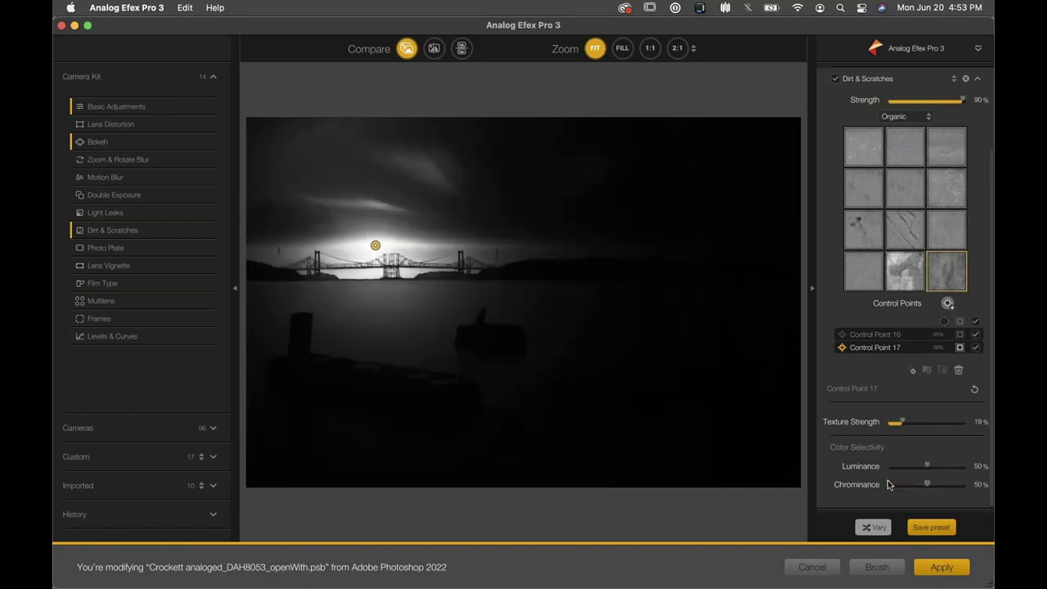
Step: Return the control point to the left block's near end, deselect it, and apply the filters to the photo
{"action": "left_click_drag", "start_coordinate": [375, 245], "coordinate": [465, 408]}
{"action": "left_click", "coordinate": [502, 381]}
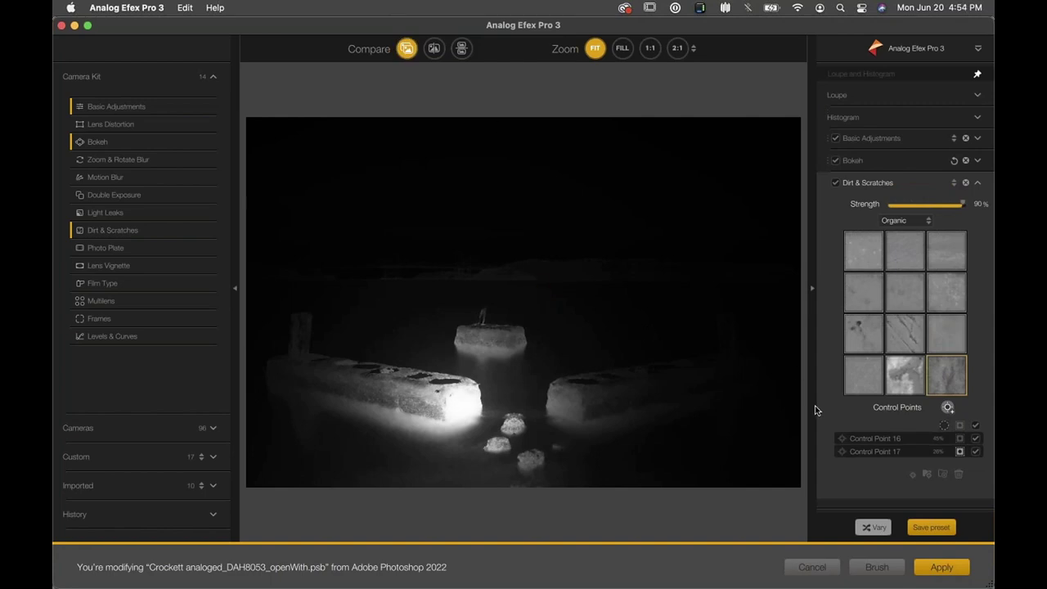
{"action": "left_click", "coordinate": [950, 568]}
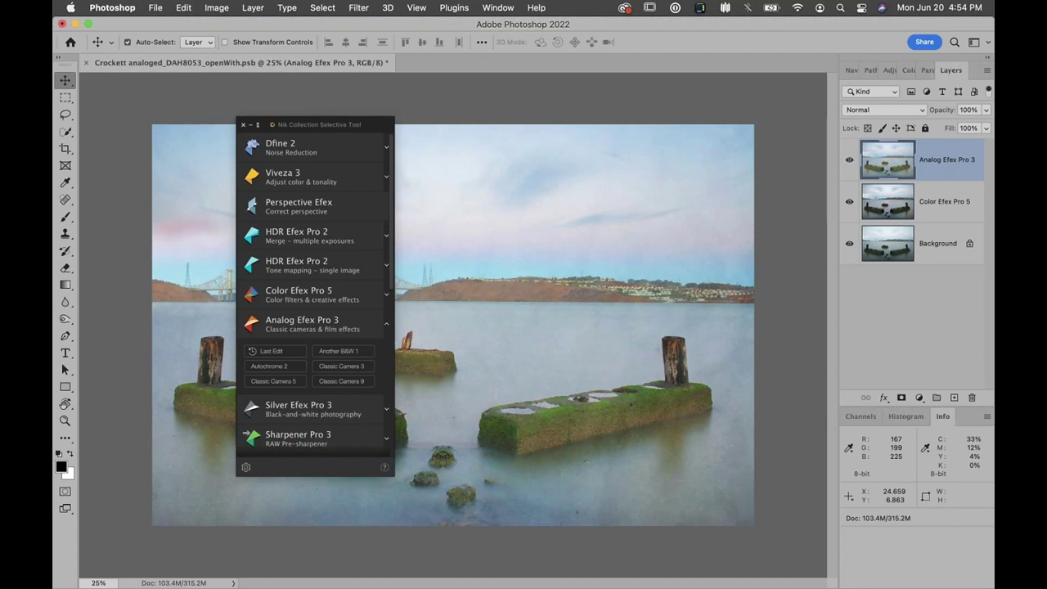
Step: In Photoshop, move the Nik palette aside, delete the Analog Efex Pro 3 layer, and reopen Analog Efex Pro 3 on the Color Efex Pro 5 layer
{"action": "left_click_drag", "start_coordinate": [357, 125], "coordinate": [201, 88]}
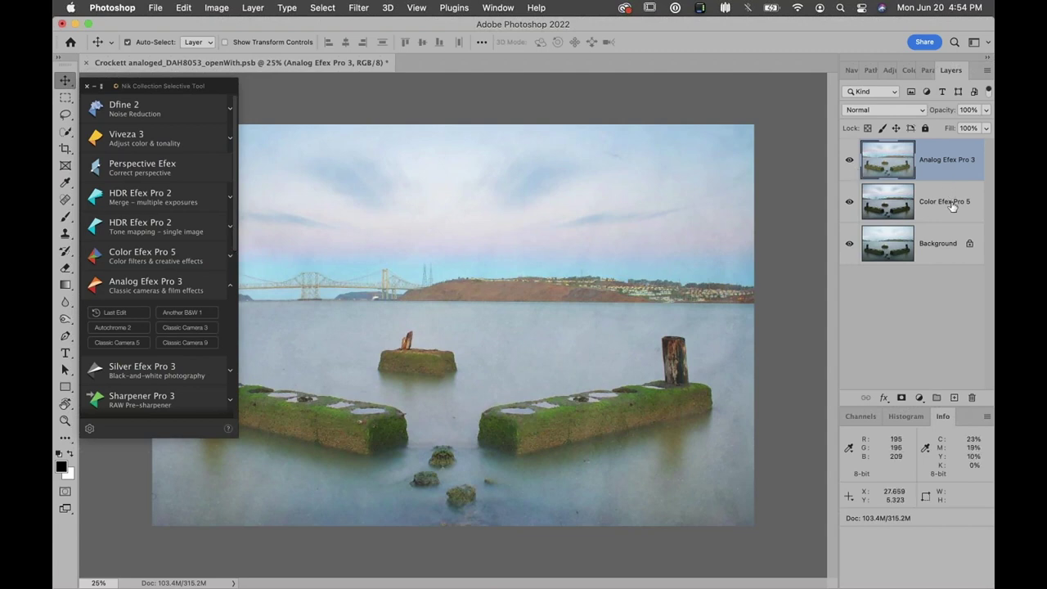
{"action": "left_click_drag", "start_coordinate": [955, 165], "coordinate": [973, 397]}
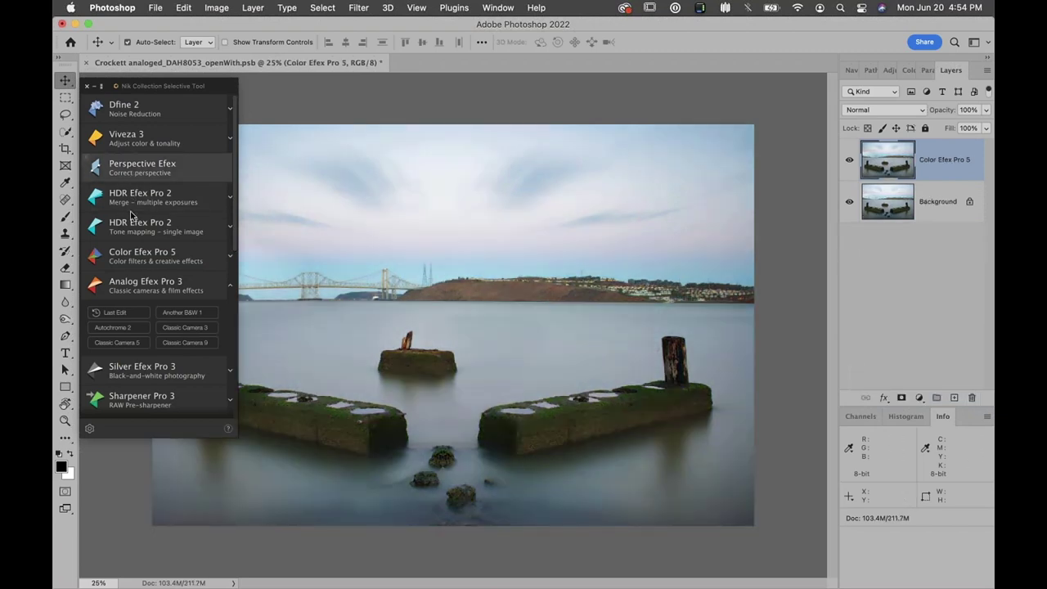
{"action": "left_click", "coordinate": [137, 291]}
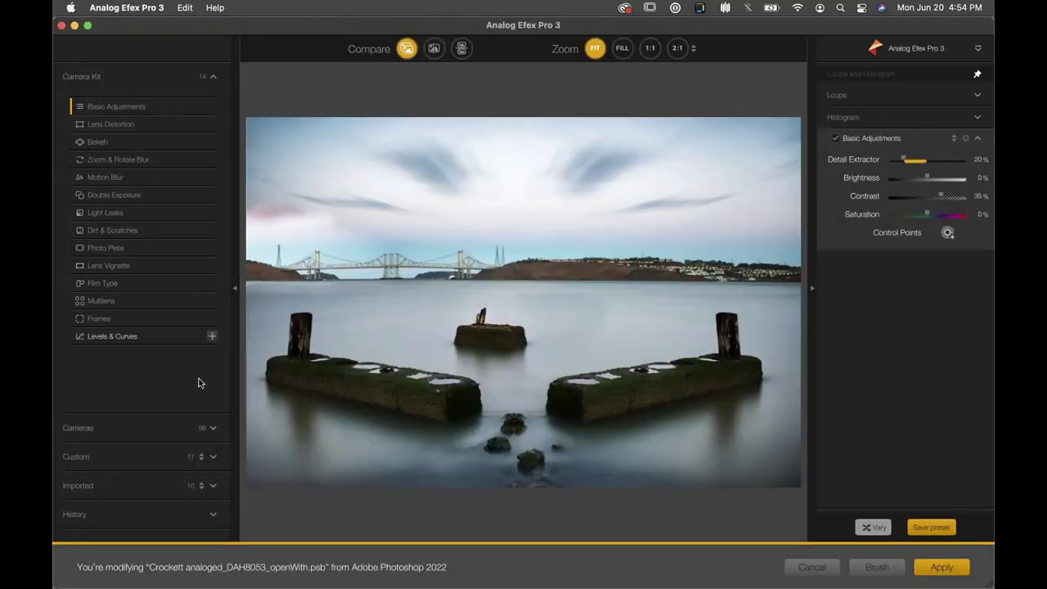
Step: Browse the Custom presets and filter them to the recently used ones
{"action": "left_click", "coordinate": [87, 459]}
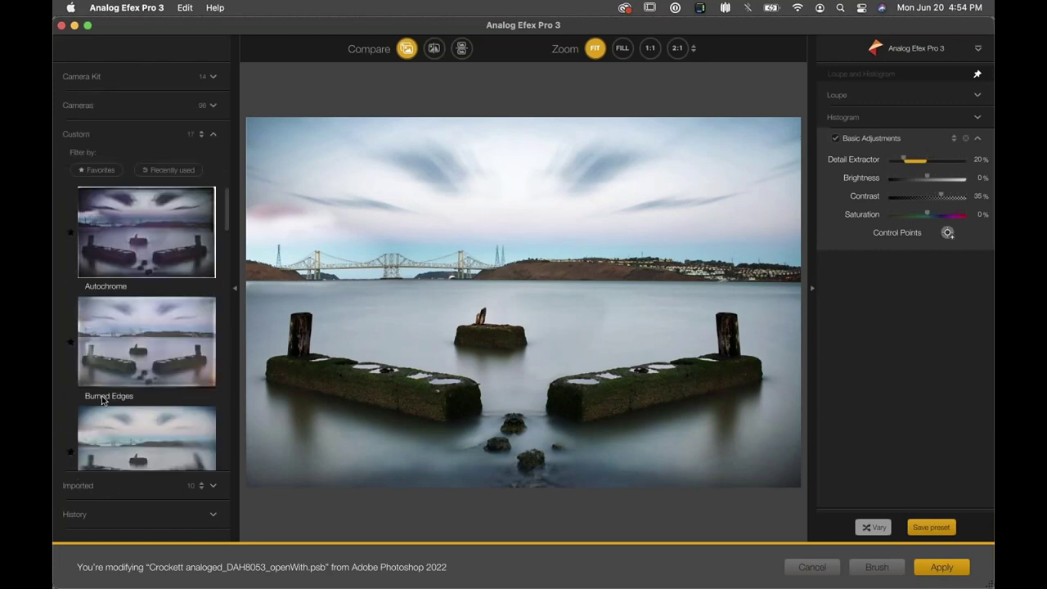
{"action": "left_click", "coordinate": [173, 171]}
{"action": "mouse_move", "coordinate": [153, 221]}
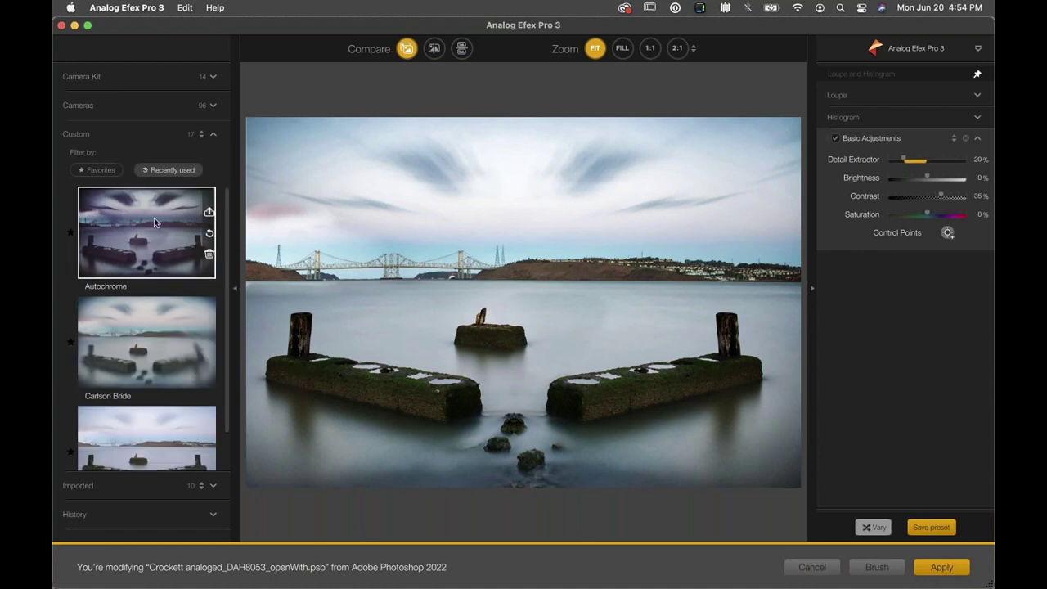
Step: Return to the Camera Kit filters and reset Detail Extractor and Contrast in Basic Adjustments to 0%
{"action": "left_click", "coordinate": [94, 76]}
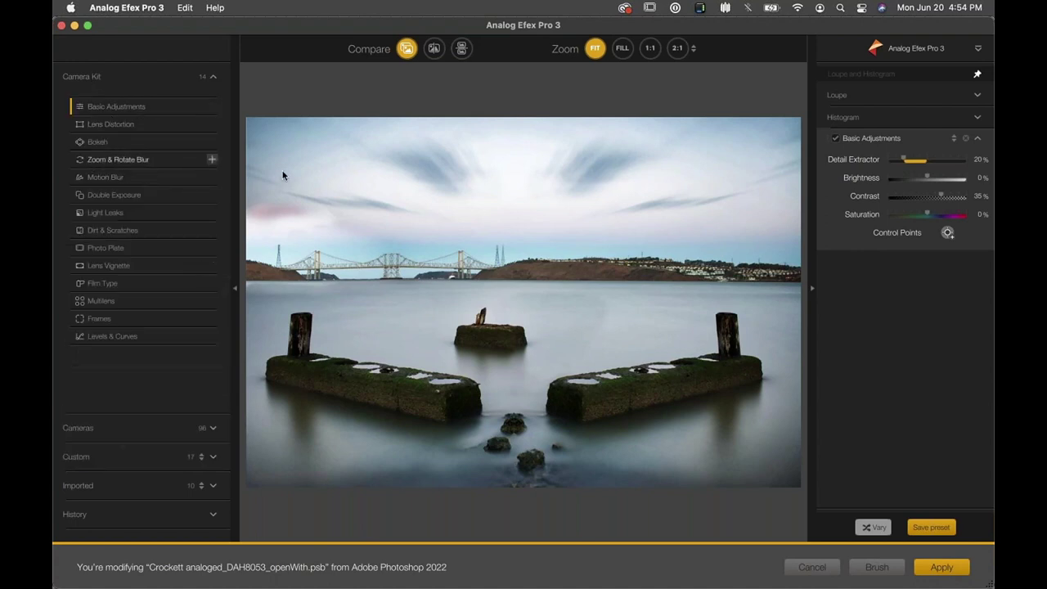
{"action": "double_click", "coordinate": [979, 161]}
{"action": "double_click", "coordinate": [980, 197]}
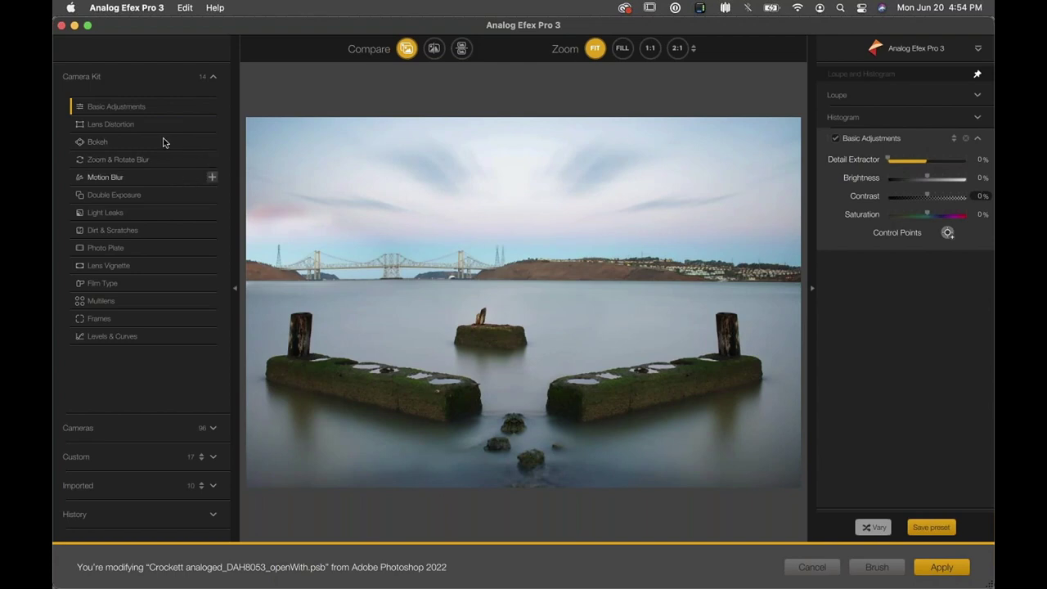
Step: Add Light Leaks, try repositioning the default leak, then choose the third Soft texture and place it just above the hills beside the bridge
{"action": "left_click", "coordinate": [212, 214]}
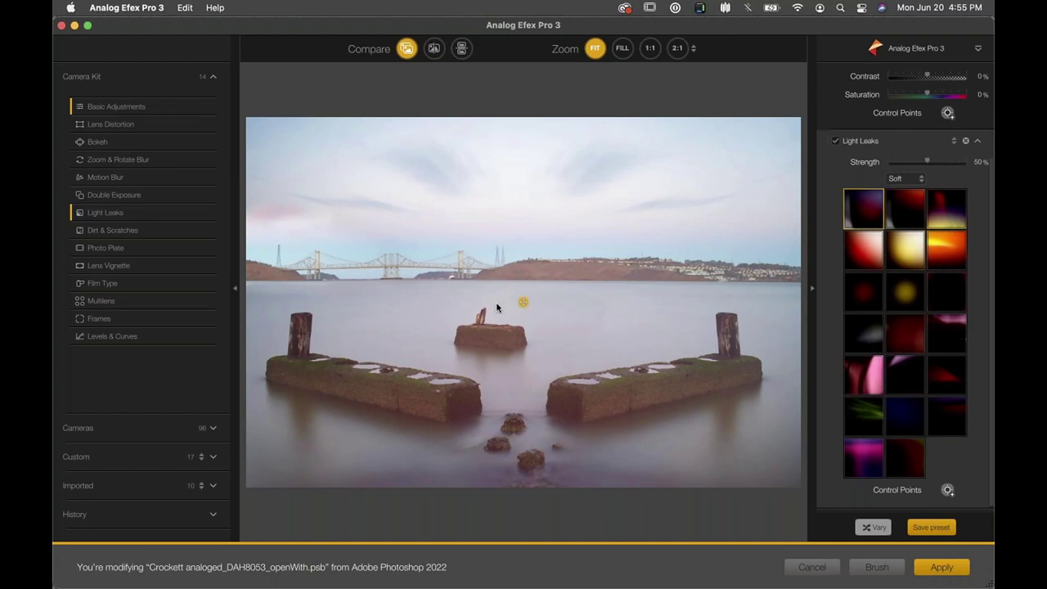
{"action": "mouse_move", "coordinate": [537, 267]}
{"action": "mouse_move", "coordinate": [537, 266]}
{"action": "left_mouse_down"}
{"action": "mouse_move", "coordinate": [543, 251]}
{"action": "mouse_move", "coordinate": [661, 251]}
{"action": "mouse_move", "coordinate": [666, 341]}
{"action": "mouse_move", "coordinate": [492, 336]}
{"action": "mouse_move", "coordinate": [428, 213]}
{"action": "mouse_move", "coordinate": [612, 191]}
{"action": "mouse_move", "coordinate": [652, 351]}
{"action": "mouse_move", "coordinate": [521, 356]}
{"action": "mouse_move", "coordinate": [523, 226]}
{"action": "mouse_move", "coordinate": [556, 287]}
{"action": "mouse_move", "coordinate": [523, 273]}
{"action": "left_mouse_up"}
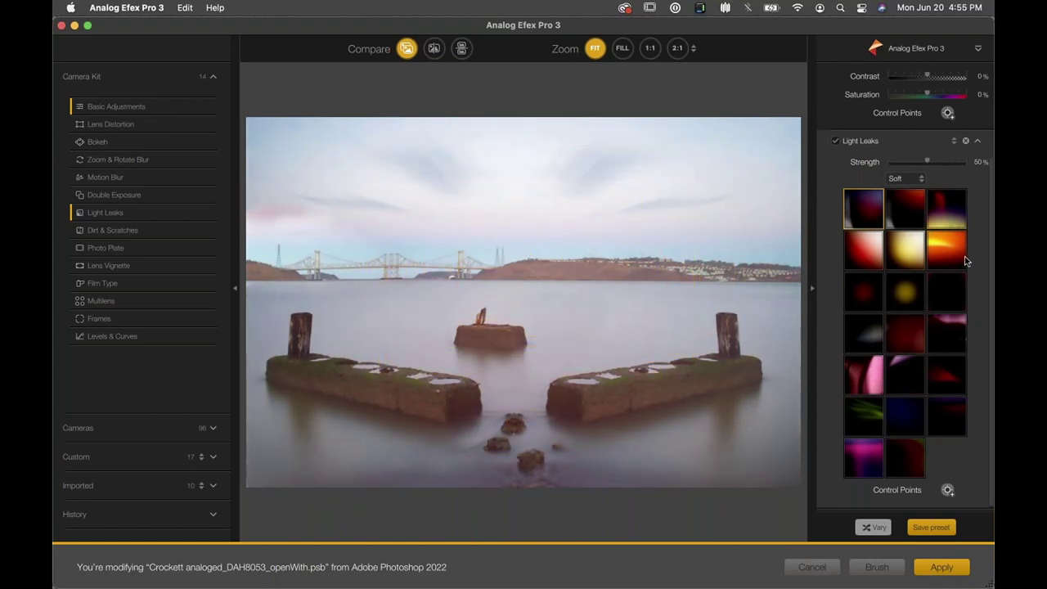
{"action": "left_click", "coordinate": [955, 207]}
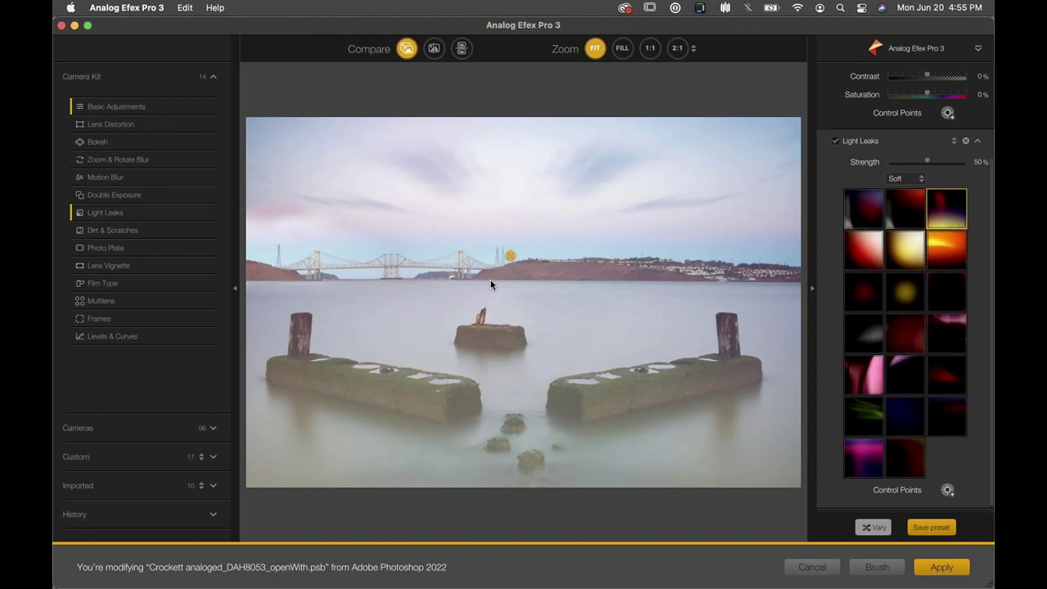
{"action": "left_click_drag", "start_coordinate": [522, 292], "coordinate": [514, 253]}
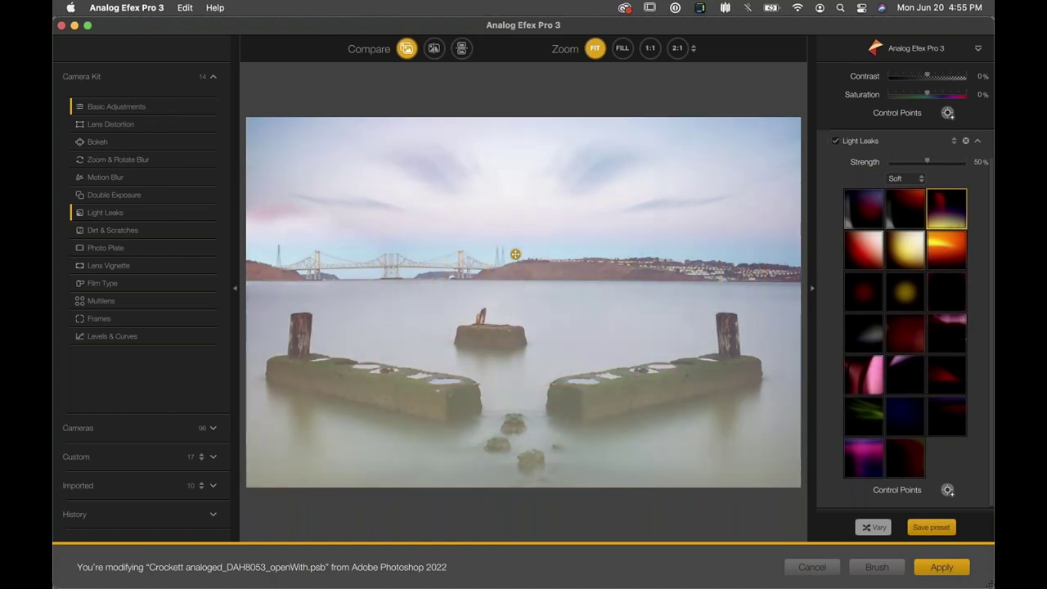
Step: Switch Light Leaks to the third Dynamic texture, move it into the sky above the hills, and set Strength to 100%
{"action": "left_click", "coordinate": [897, 178]}
{"action": "left_click", "coordinate": [903, 209]}
{"action": "left_click", "coordinate": [952, 256]}
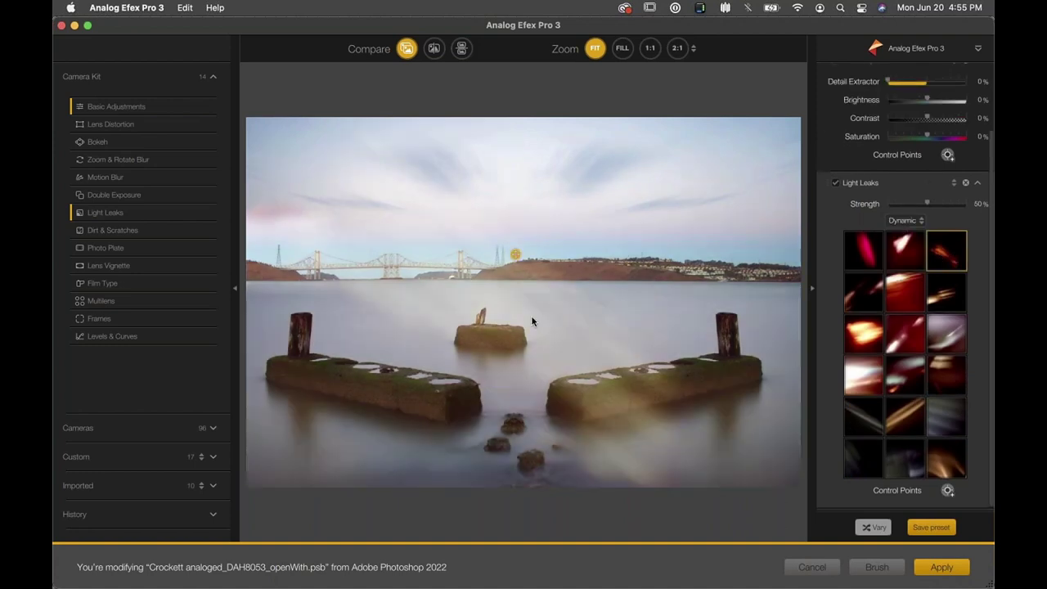
{"action": "left_click_drag", "start_coordinate": [516, 255], "coordinate": [611, 233]}
{"action": "mouse_move", "coordinate": [631, 230]}
{"action": "left_mouse_down"}
{"action": "mouse_move", "coordinate": [524, 299]}
{"action": "mouse_move", "coordinate": [624, 215]}
{"action": "left_mouse_up"}
{"action": "left_click_drag", "start_coordinate": [927, 203], "coordinate": [993, 193]}
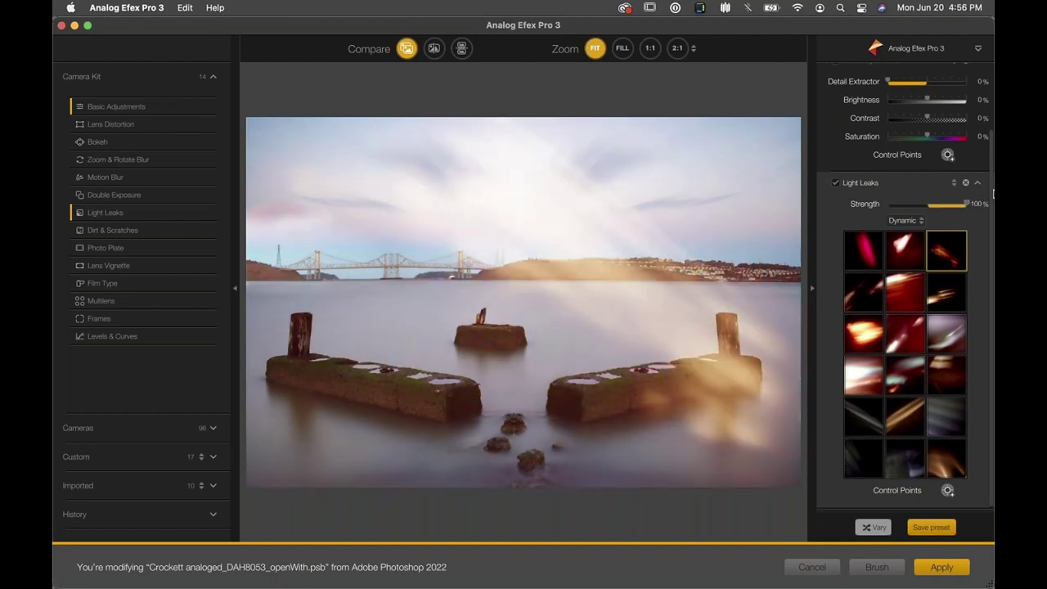
Step: Add a Light Leaks control point on the water below the middle block and set its Texture Strength to 0%
{"action": "left_click", "coordinate": [947, 490]}
{"action": "left_click", "coordinate": [532, 355]}
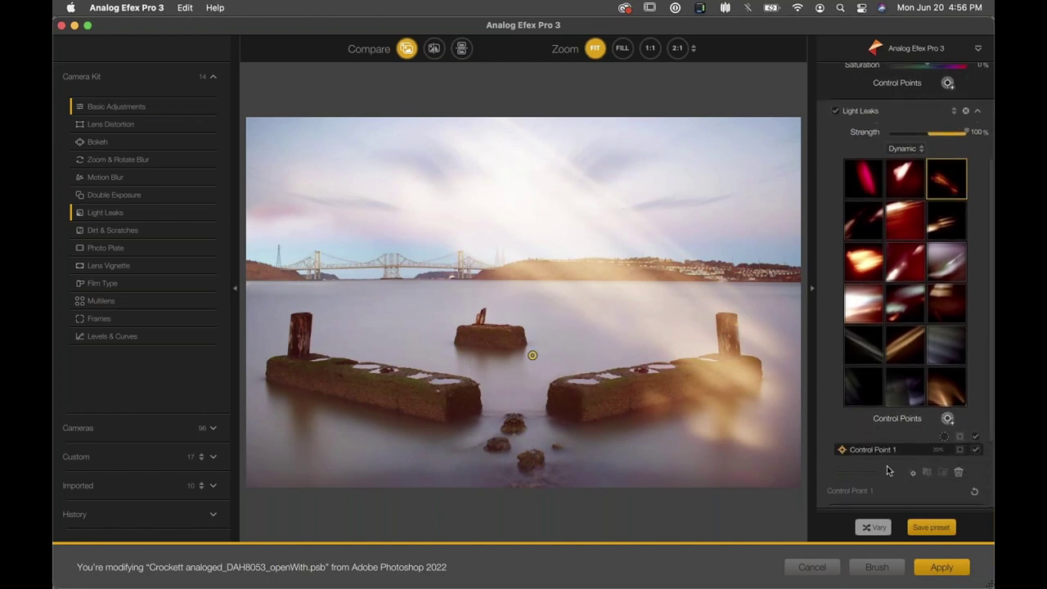
{"action": "scroll", "coordinate": [889, 471], "scroll_direction": "down", "scroll_amount": 1}
{"action": "left_click_drag", "start_coordinate": [972, 486], "coordinate": [883, 486]}
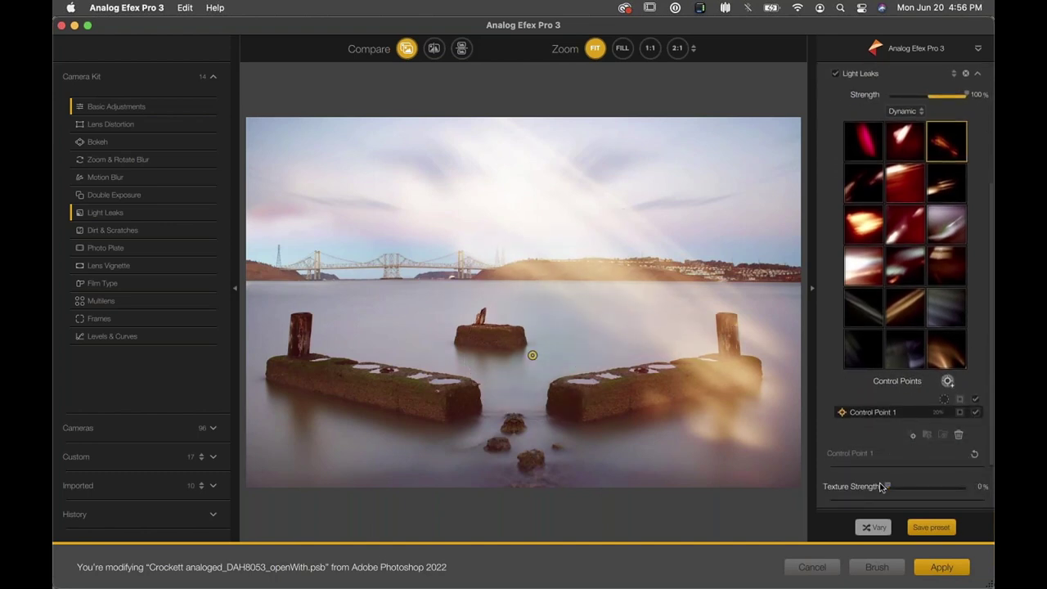
{"action": "mouse_move", "coordinate": [568, 375]}
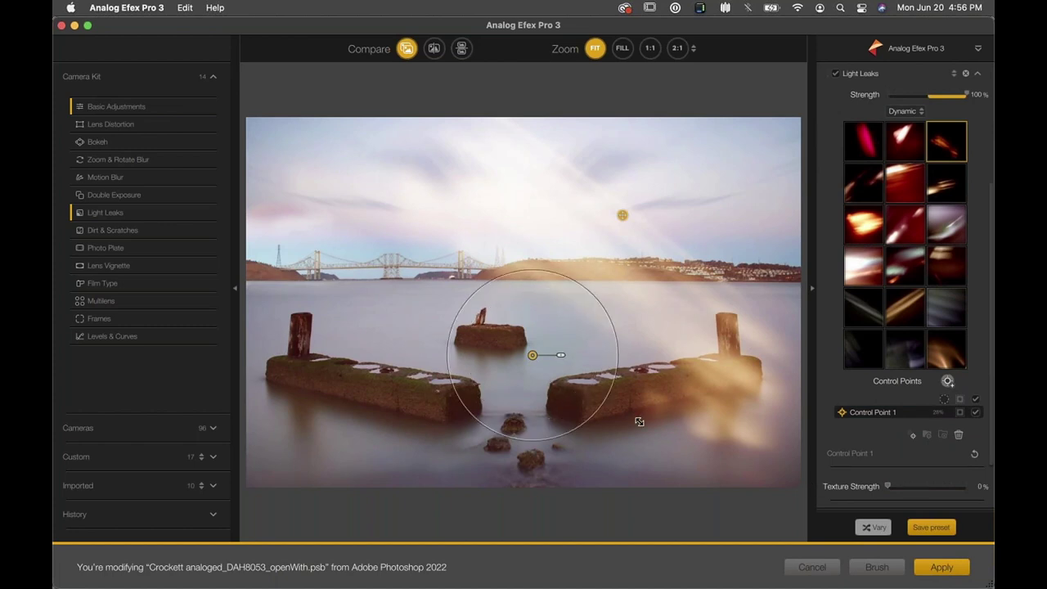
Step: Add Dirt & Scratches with the middle Dust and Lint texture of the last row, and shift it toward the water beside the middle block
{"action": "left_click", "coordinate": [212, 231]}
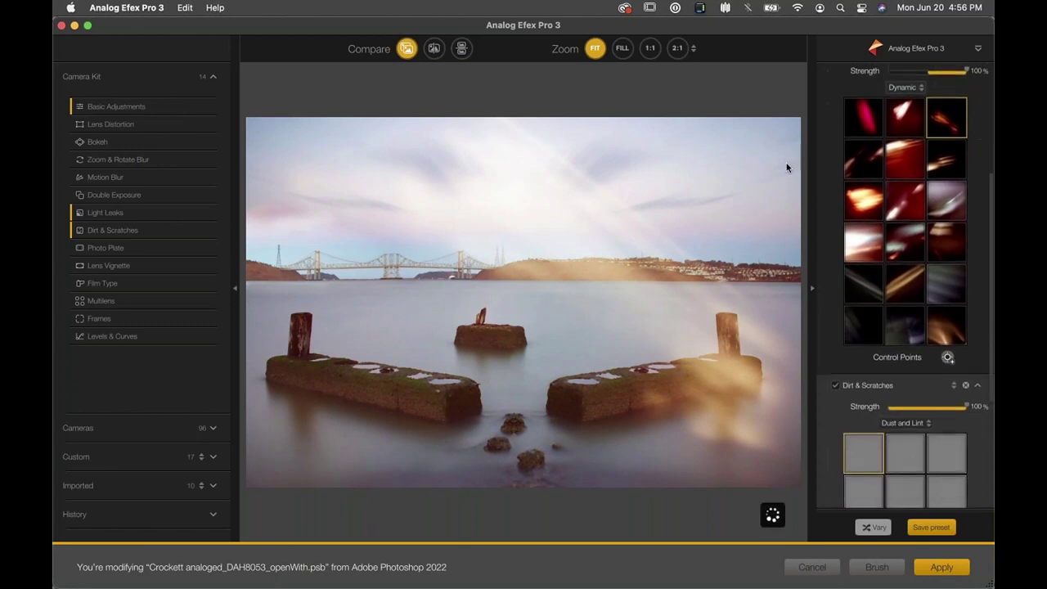
{"action": "scroll", "coordinate": [872, 295], "scroll_direction": "down", "scroll_amount": 5}
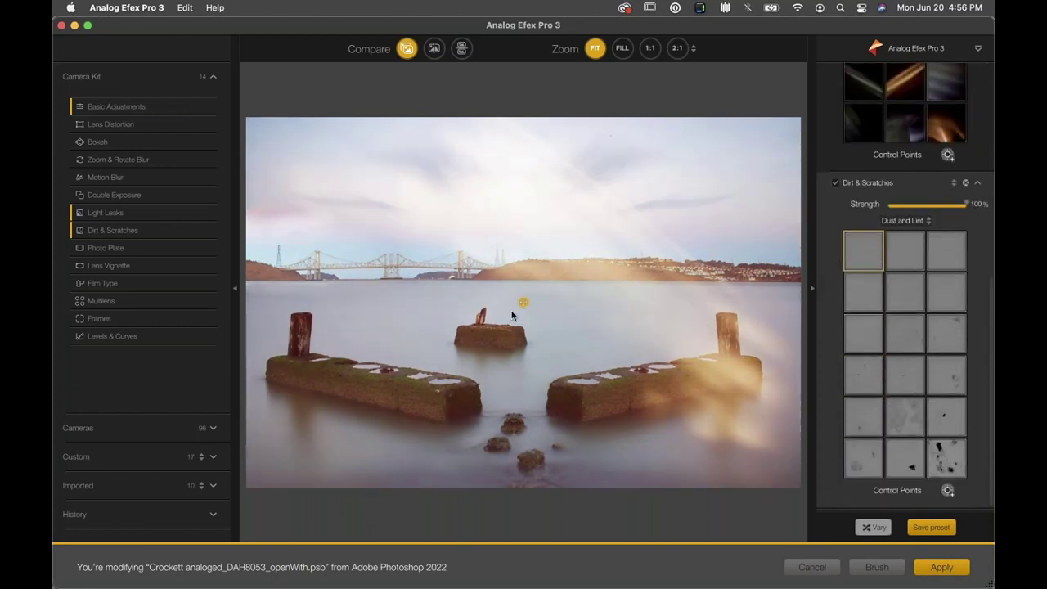
{"action": "left_click", "coordinate": [923, 462]}
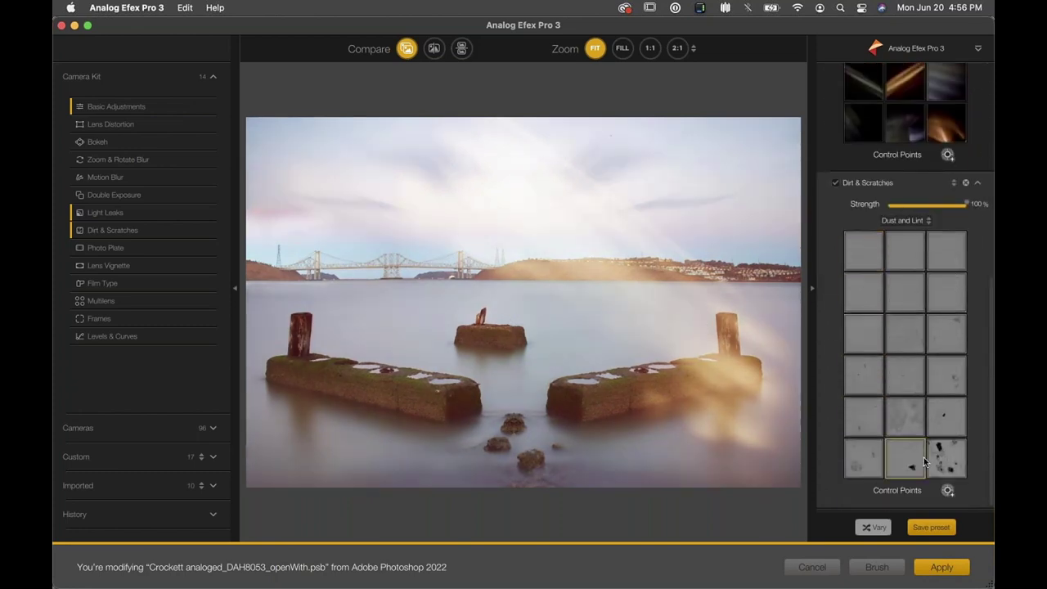
{"action": "left_click_drag", "start_coordinate": [525, 301], "coordinate": [433, 309]}
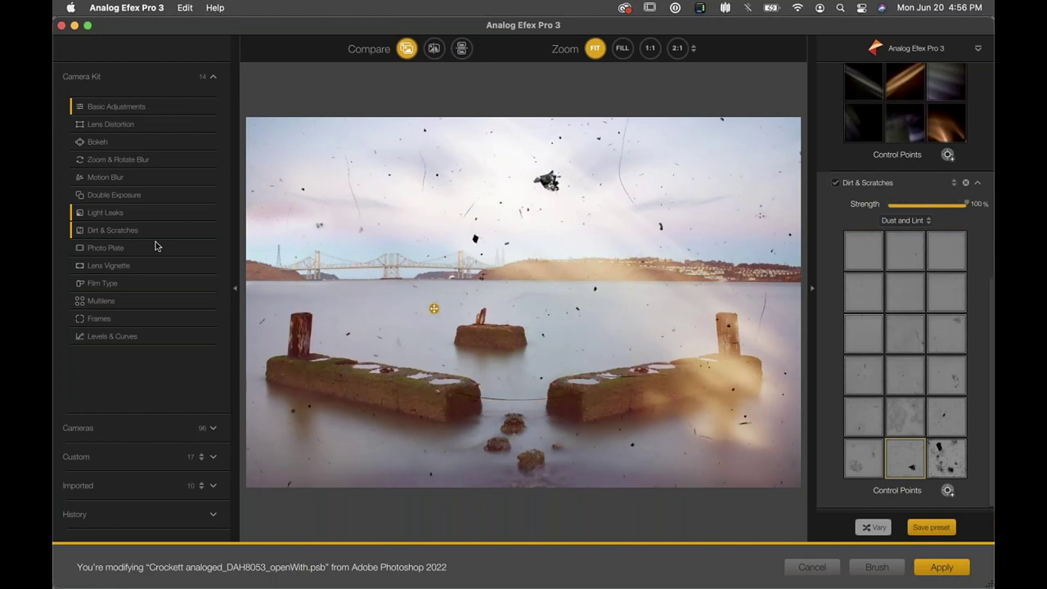
Step: Add Photo Plate with the Corroded texture in the middle of the second row, set Strength to 60%, and apply the filters to the photo
{"action": "left_click", "coordinate": [97, 250]}
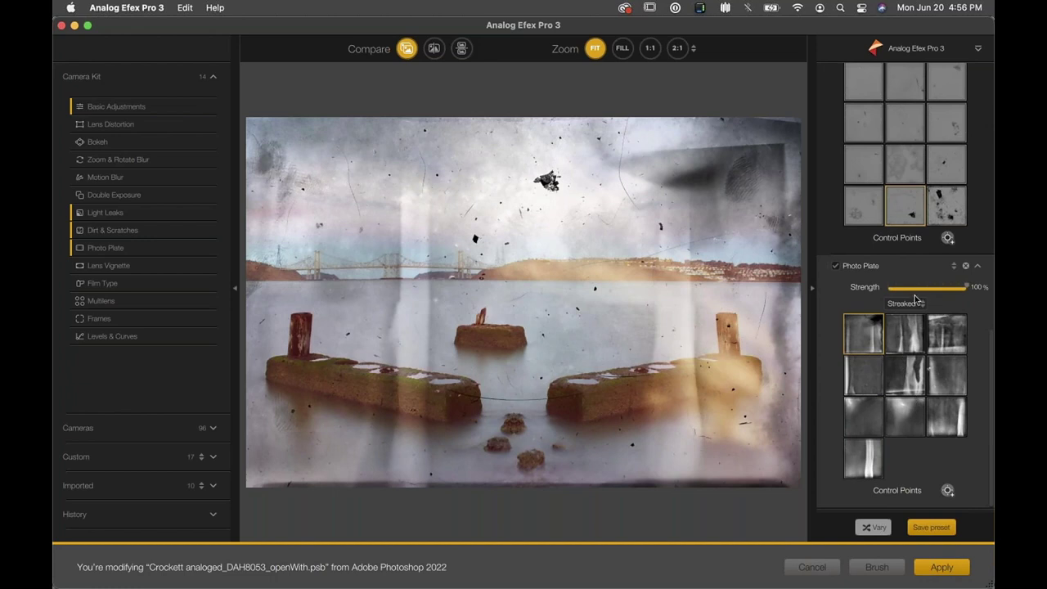
{"action": "left_click_drag", "start_coordinate": [904, 294], "coordinate": [894, 293]}
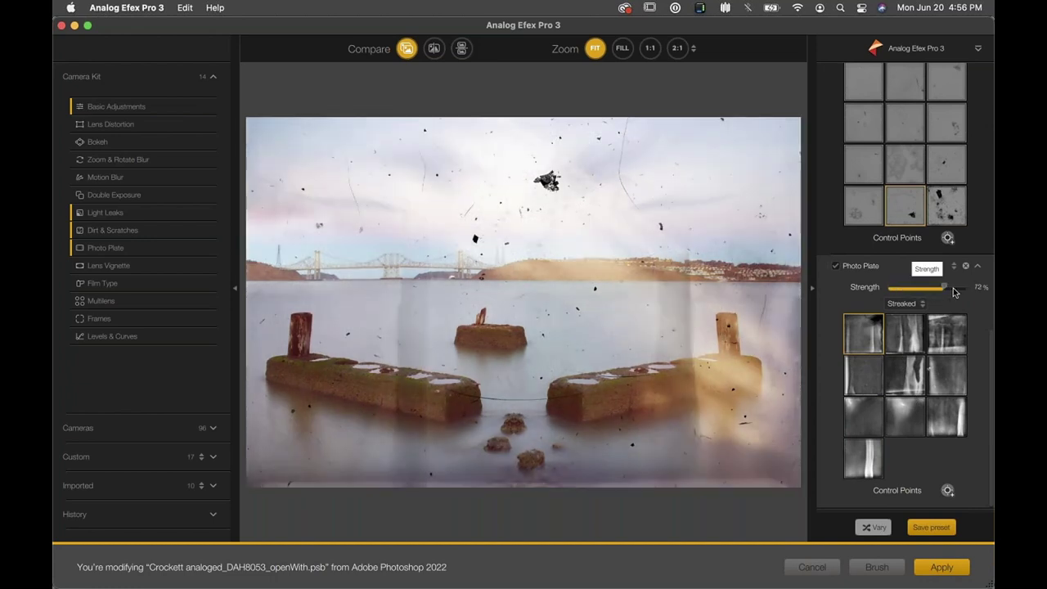
{"action": "left_click", "coordinate": [904, 303]}
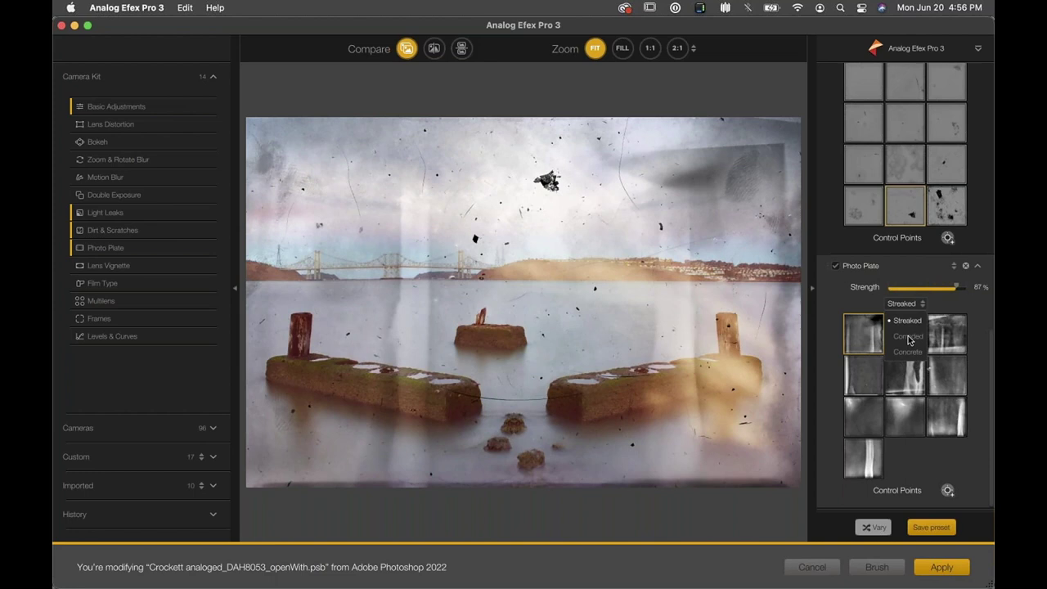
{"action": "left_click", "coordinate": [908, 336]}
{"action": "left_click", "coordinate": [908, 342]}
{"action": "left_click", "coordinate": [917, 427]}
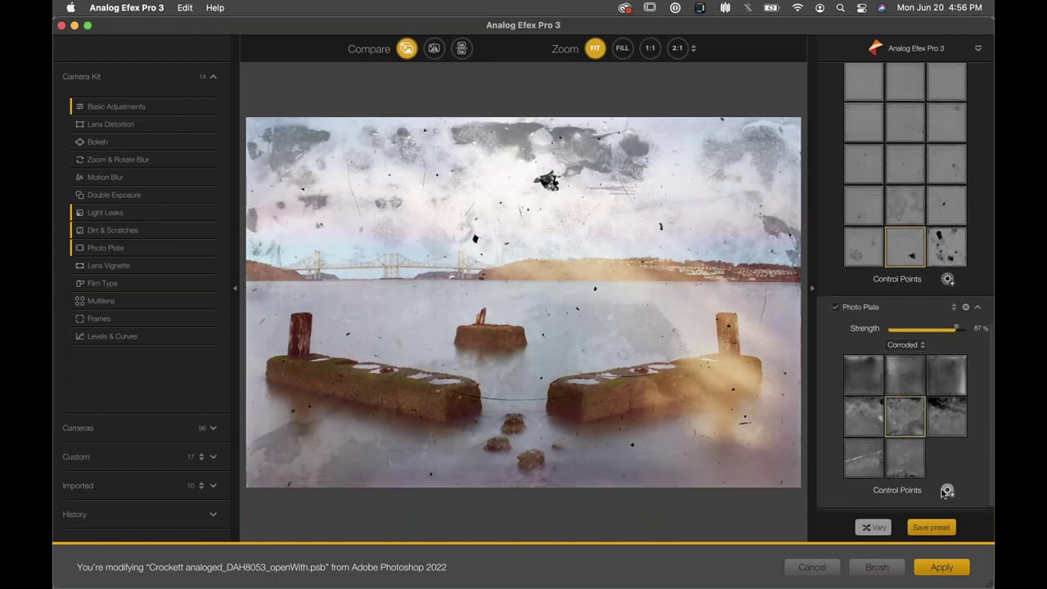
{"action": "left_click_drag", "start_coordinate": [956, 328], "coordinate": [935, 328]}
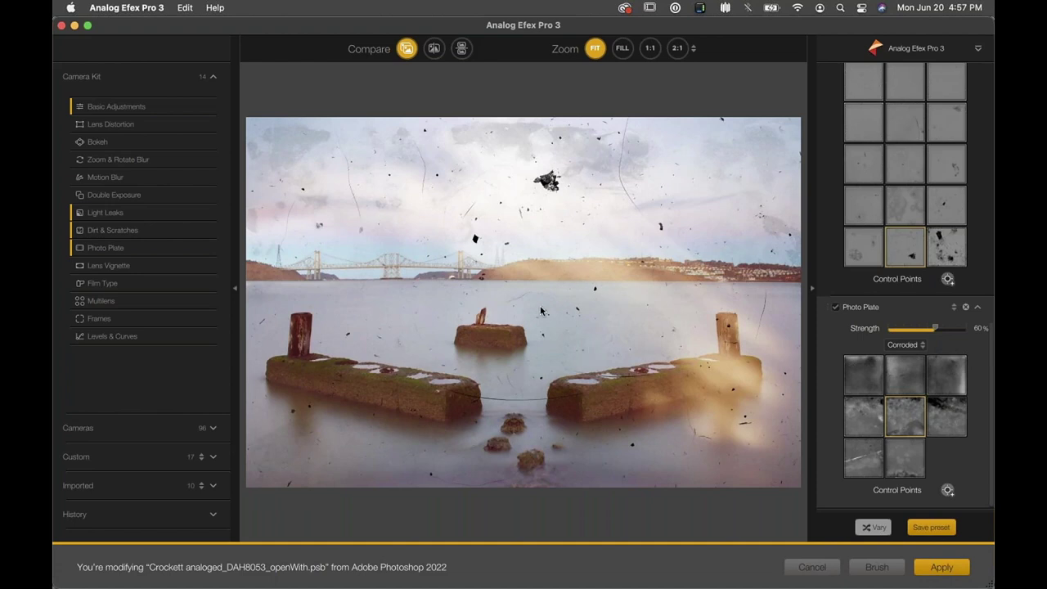
{"action": "left_click", "coordinate": [938, 569]}
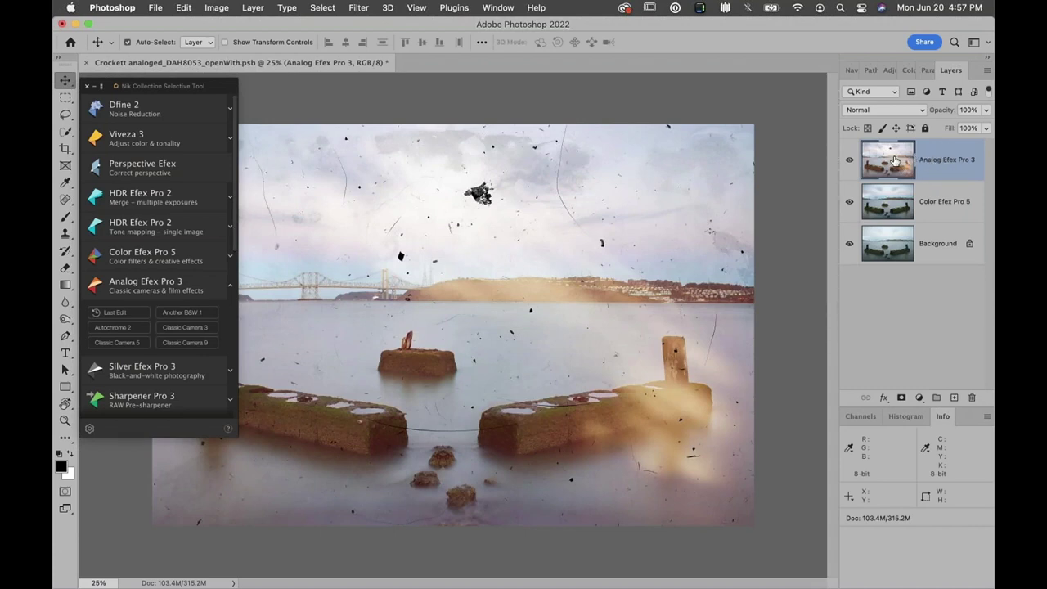
Step: In Photoshop, toggle the Analog Efex Pro 3 layer's visibility to compare before and after, and delete that layer
{"action": "left_click", "coordinate": [849, 160]}
{"action": "left_click", "coordinate": [849, 161]}
{"action": "left_click", "coordinate": [850, 162]}
{"action": "left_click", "coordinate": [849, 162]}
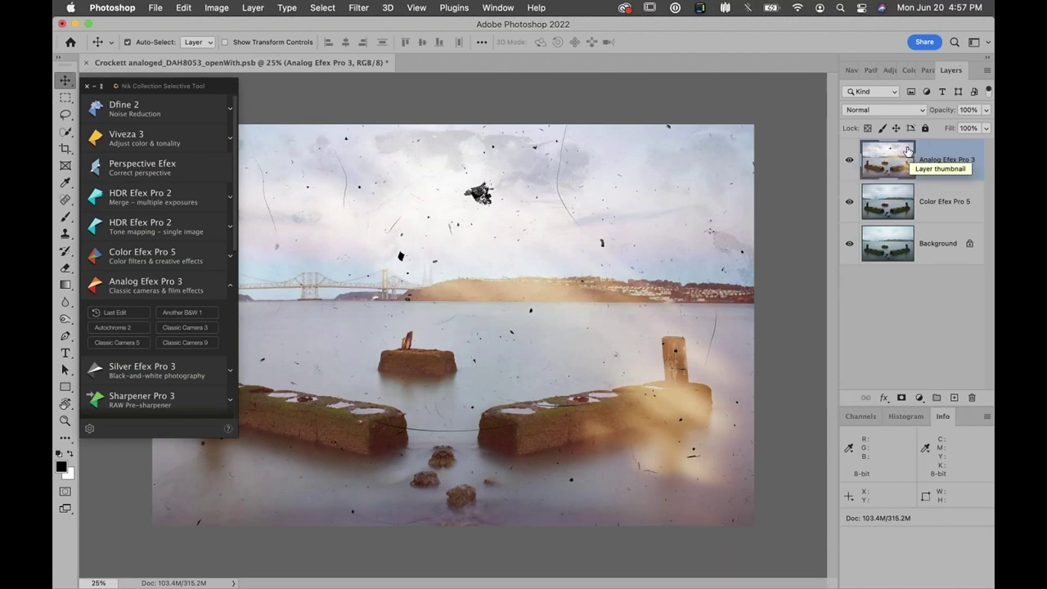
{"action": "left_click_drag", "start_coordinate": [907, 151], "coordinate": [972, 398]}
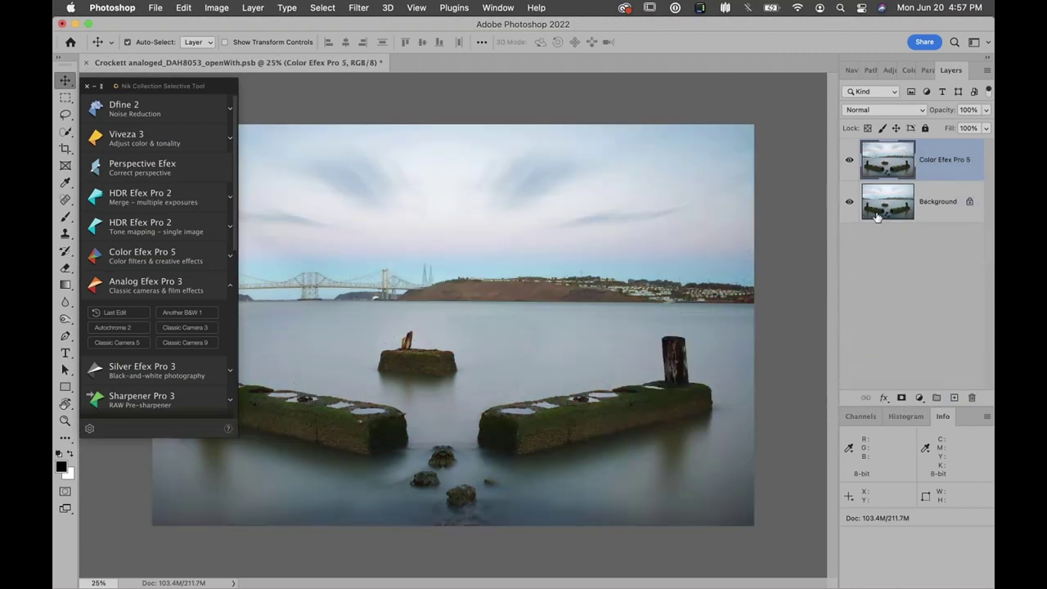
Step: Select the Color Efex Pro 5 and Background layers and convert them together into one smart object
{"action": "left_click", "coordinate": [881, 214], "text": "shift"}
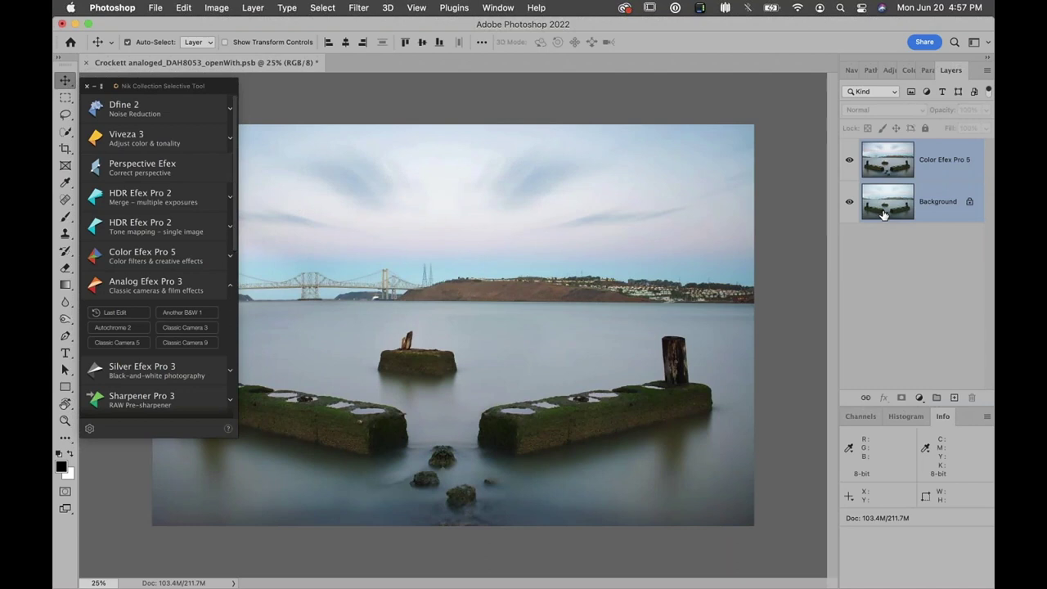
{"action": "right_click", "coordinate": [934, 163]}
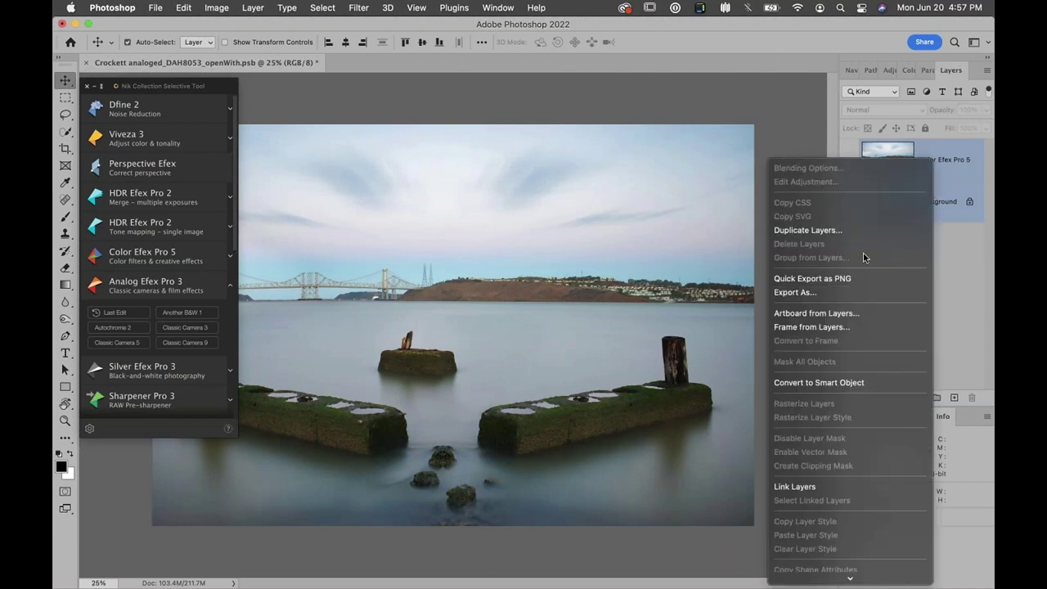
{"action": "left_click", "coordinate": [834, 382]}
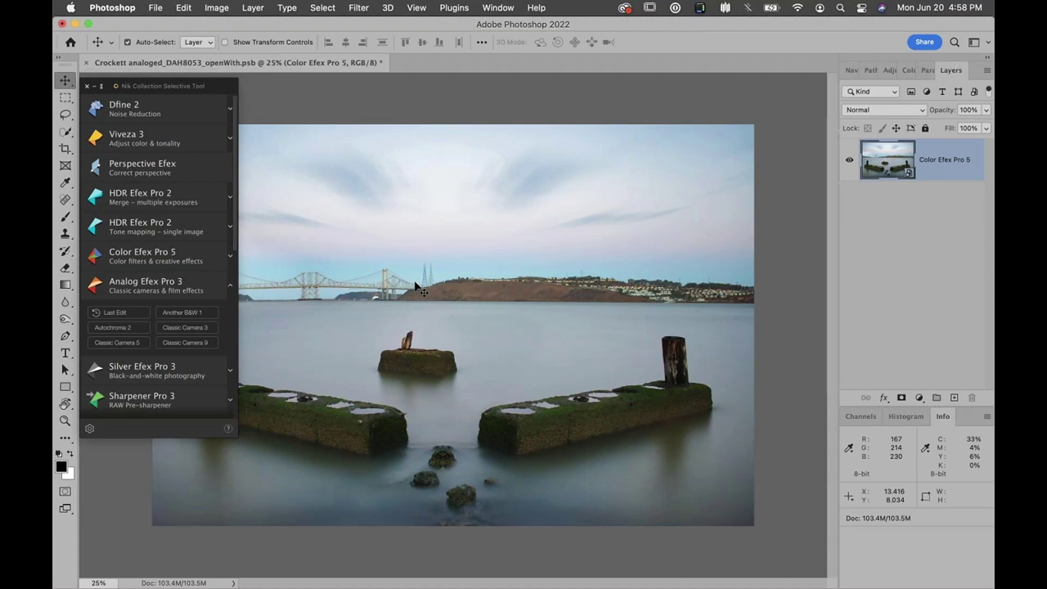
Step: Open Analog Efex Pro 3 on the smart object, move the Smart Filter warning off the image centre, and accept it
{"action": "left_click", "coordinate": [146, 281]}
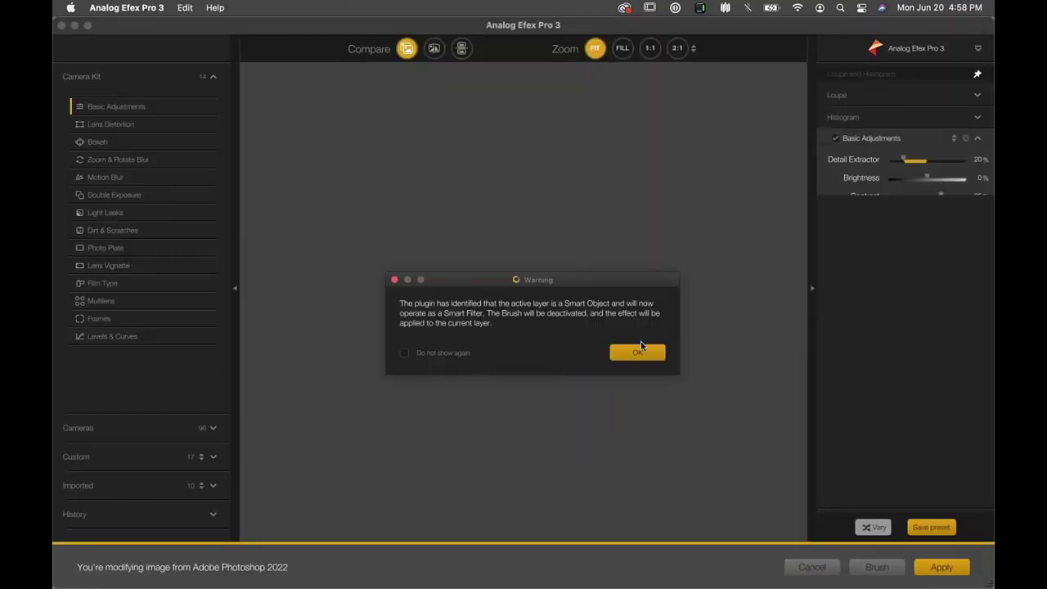
{"action": "left_click_drag", "start_coordinate": [556, 282], "coordinate": [509, 175]}
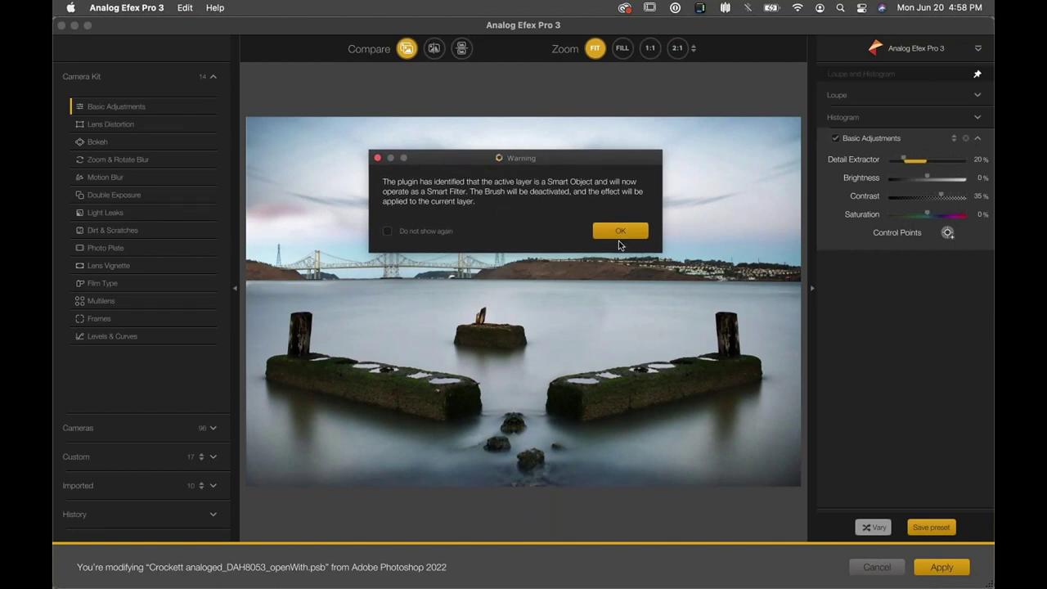
{"action": "left_click", "coordinate": [616, 235]}
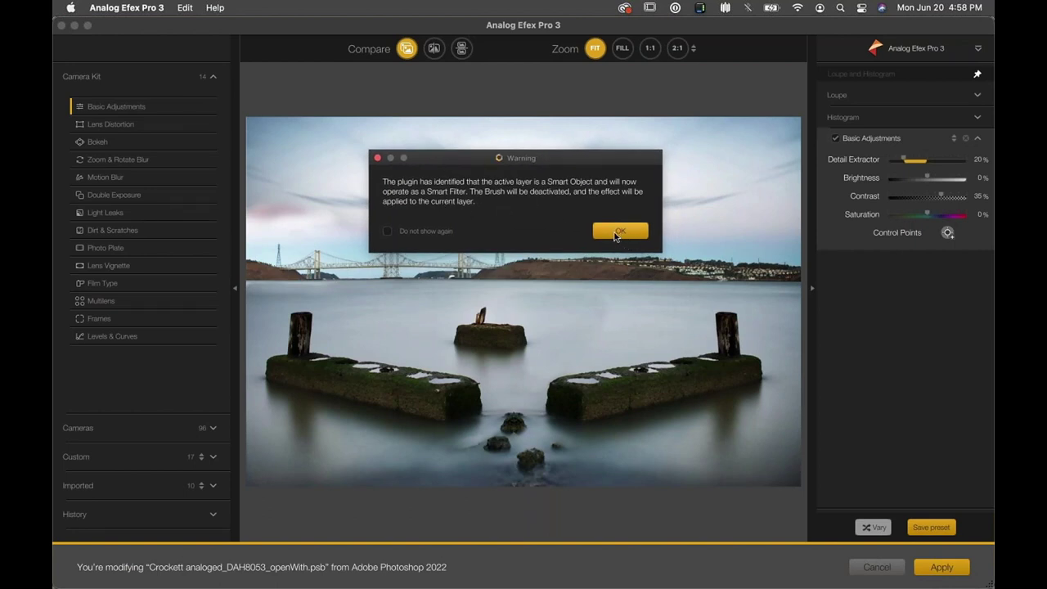
{"action": "left_click", "coordinate": [619, 232]}
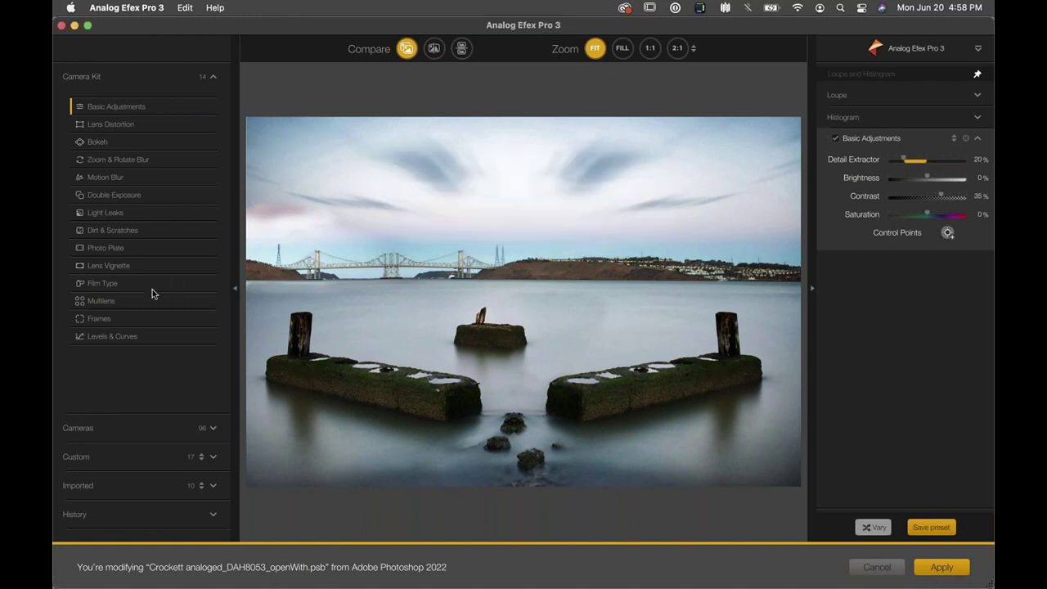
Step: Choose the Expired Film preset from the recently used Custom presets and apply it to the photo
{"action": "left_click", "coordinate": [128, 452]}
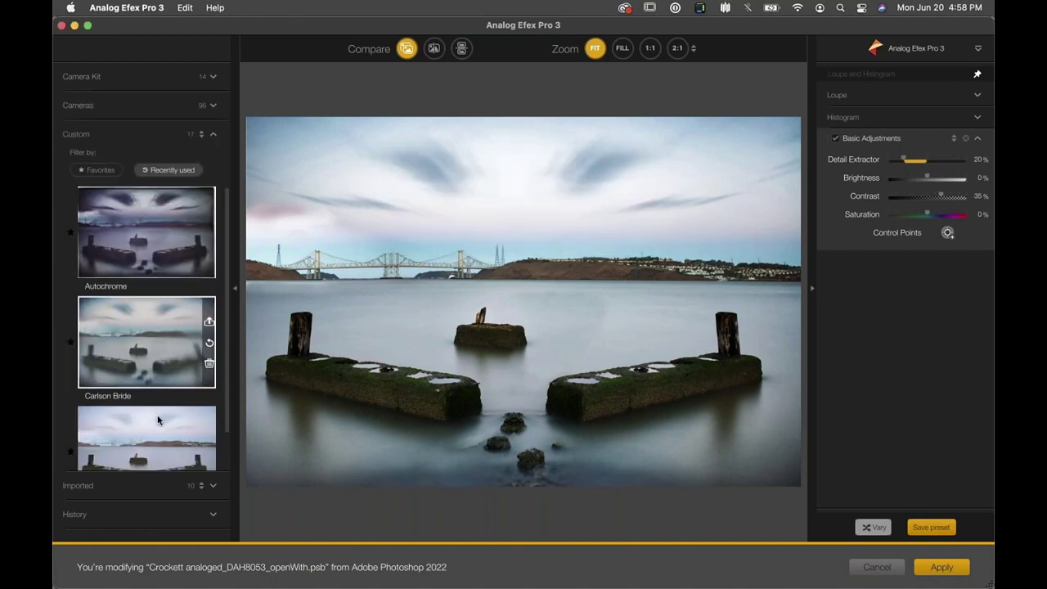
{"action": "left_click", "coordinate": [157, 413]}
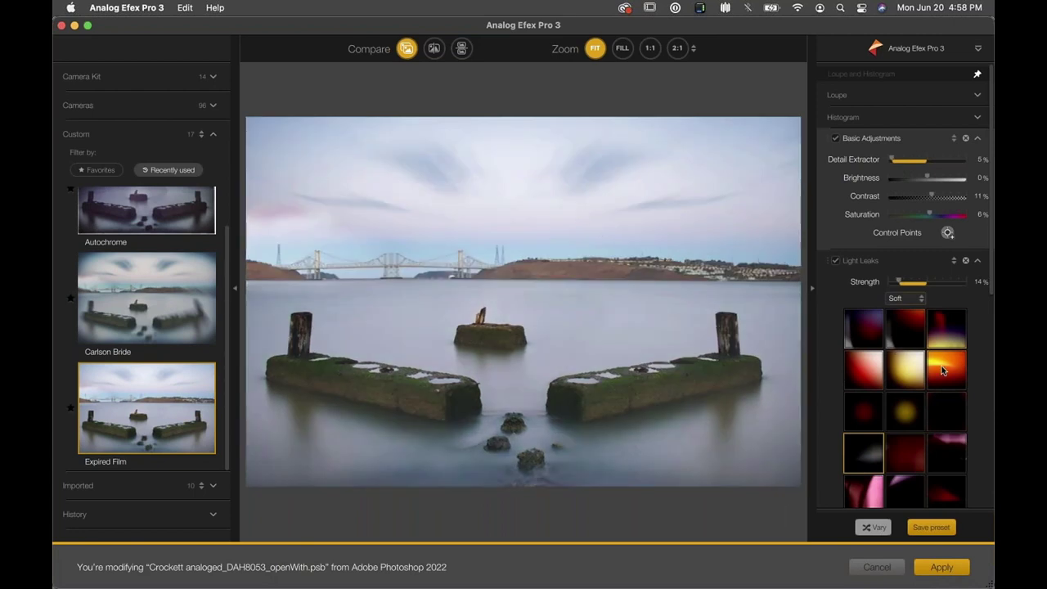
{"action": "left_click", "coordinate": [945, 567]}
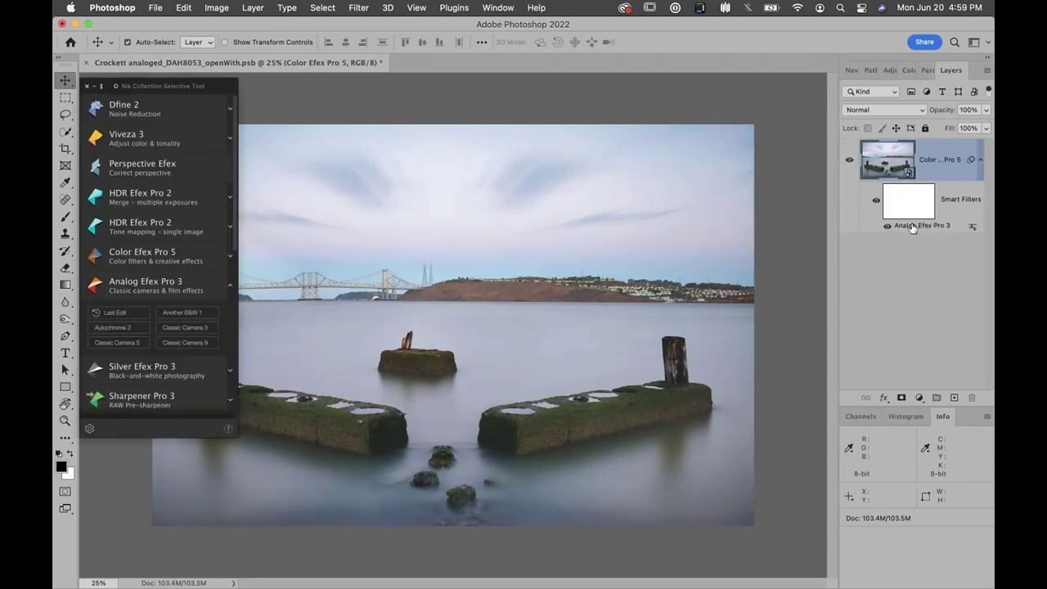
Step: Reopen the Analog Efex Pro 3 Smart Filter for editing, accept the Smart Object warning, and show the Camera Kit filters
{"action": "double_click", "coordinate": [914, 228]}
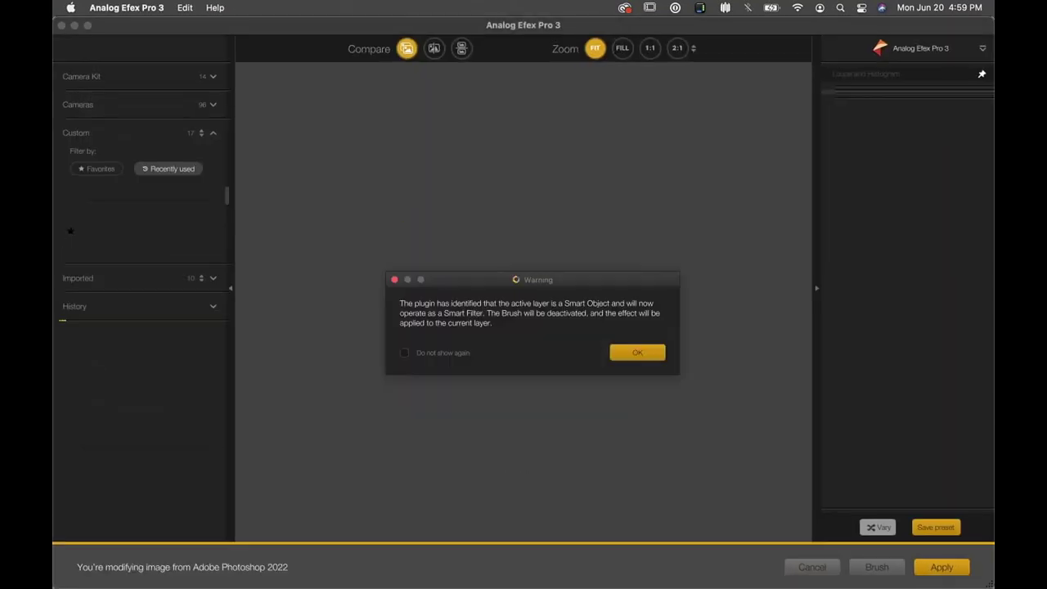
{"action": "left_click", "coordinate": [641, 353]}
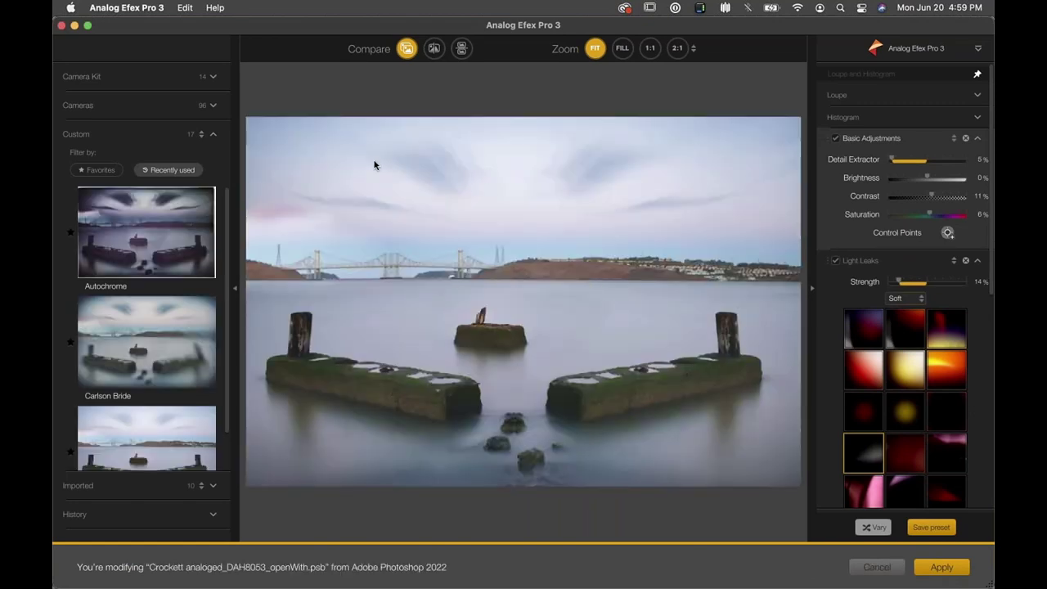
{"action": "left_click", "coordinate": [236, 289]}
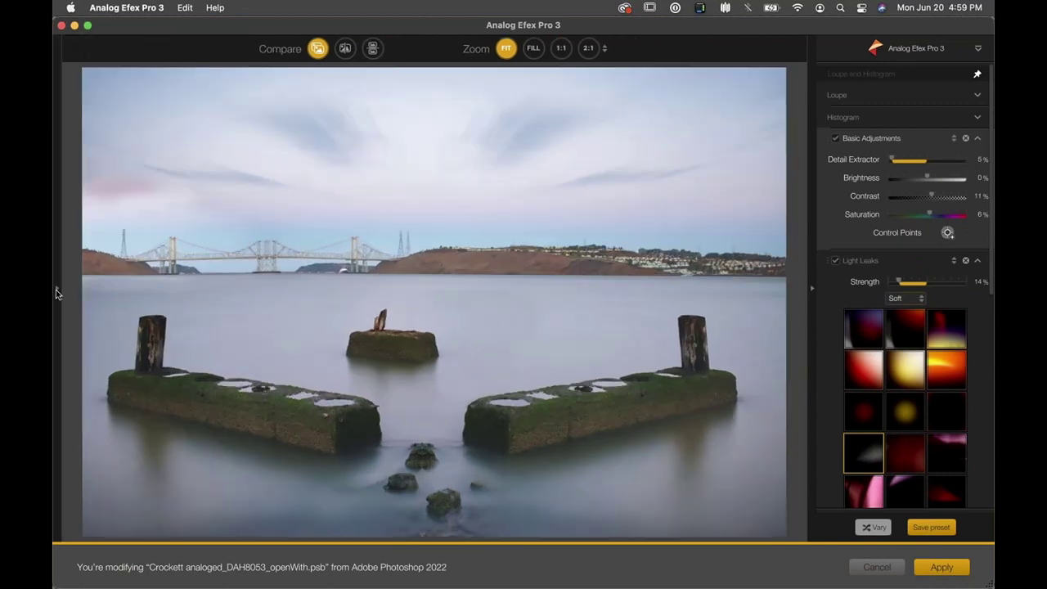
{"action": "left_click", "coordinate": [56, 290]}
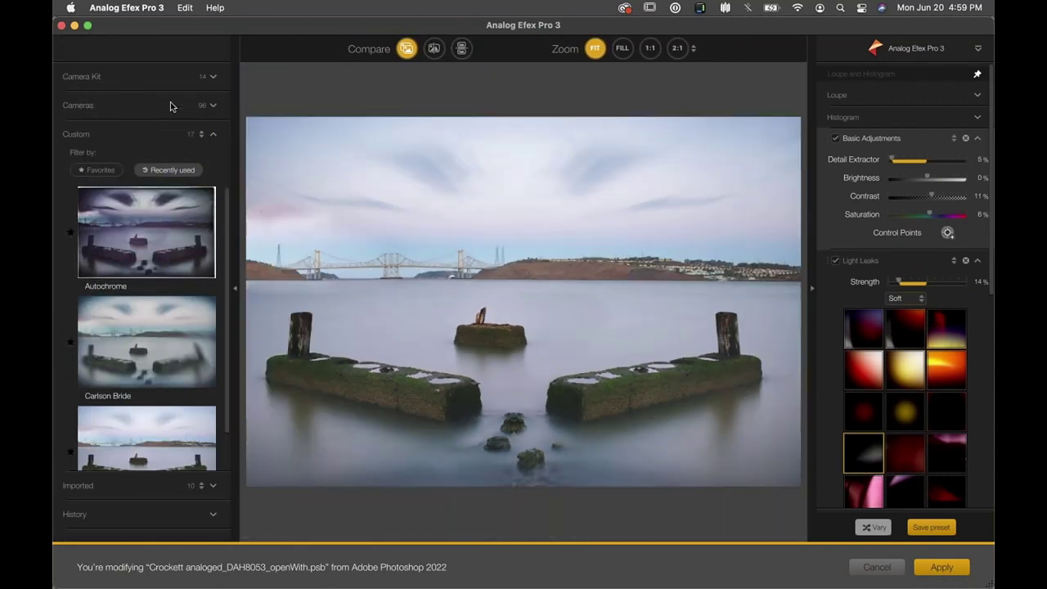
{"action": "left_click", "coordinate": [114, 78]}
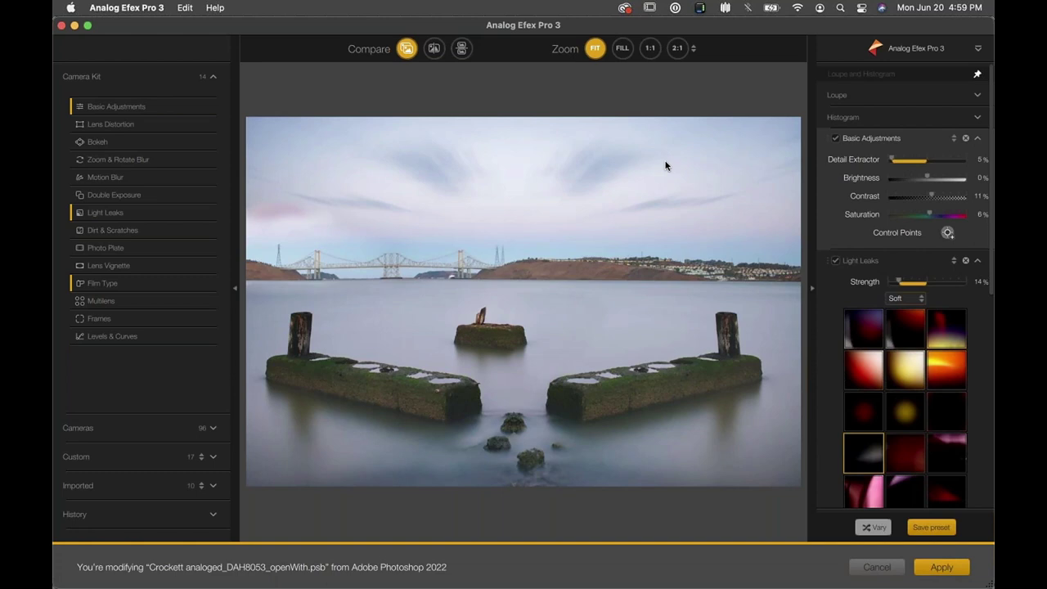
Step: Add the Multilens filter with three vertical panels and shift the first panel's image to show the central rock
{"action": "mouse_move", "coordinate": [211, 263]}
{"action": "mouse_move", "coordinate": [210, 211]}
{"action": "left_click", "coordinate": [103, 305]}
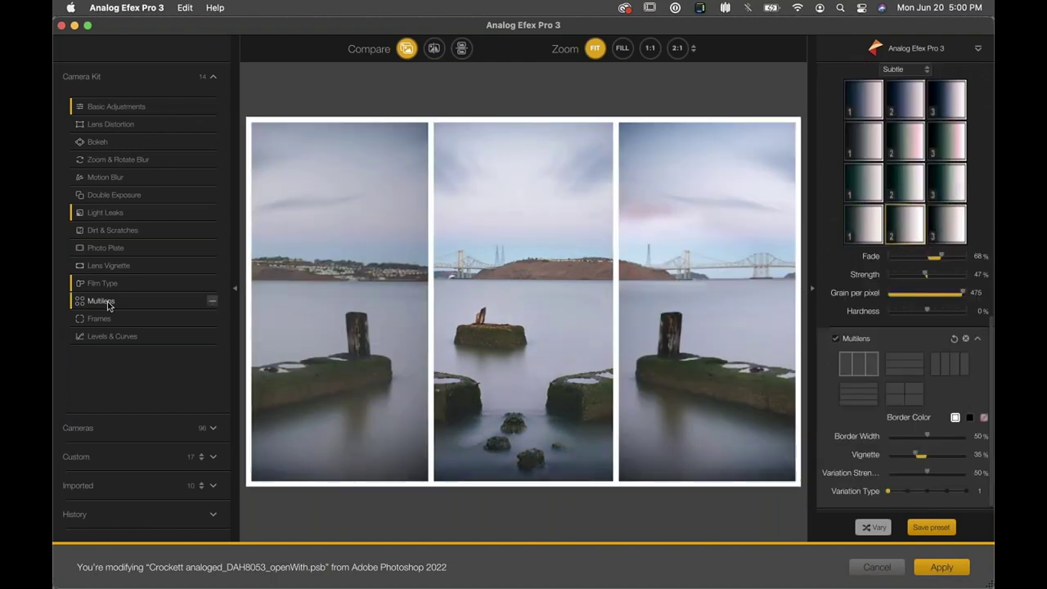
{"action": "mouse_move", "coordinate": [282, 345]}
{"action": "left_click_drag", "start_coordinate": [245, 302], "coordinate": [340, 299]}
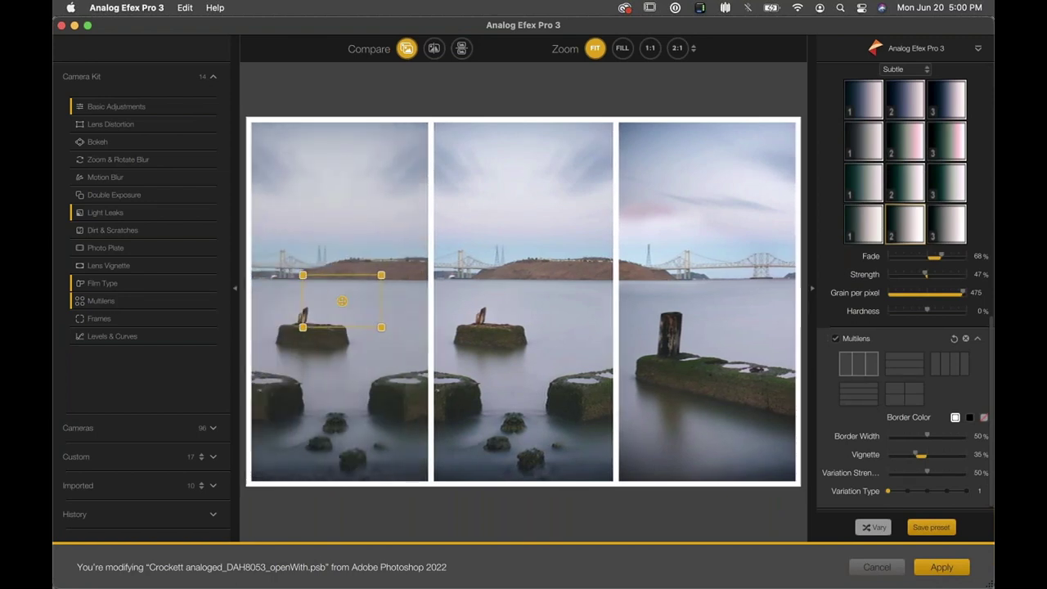
Step: Change the Multilens layout to a two-by-two grid and try repositioning the images inside its panels
{"action": "left_click", "coordinate": [902, 396]}
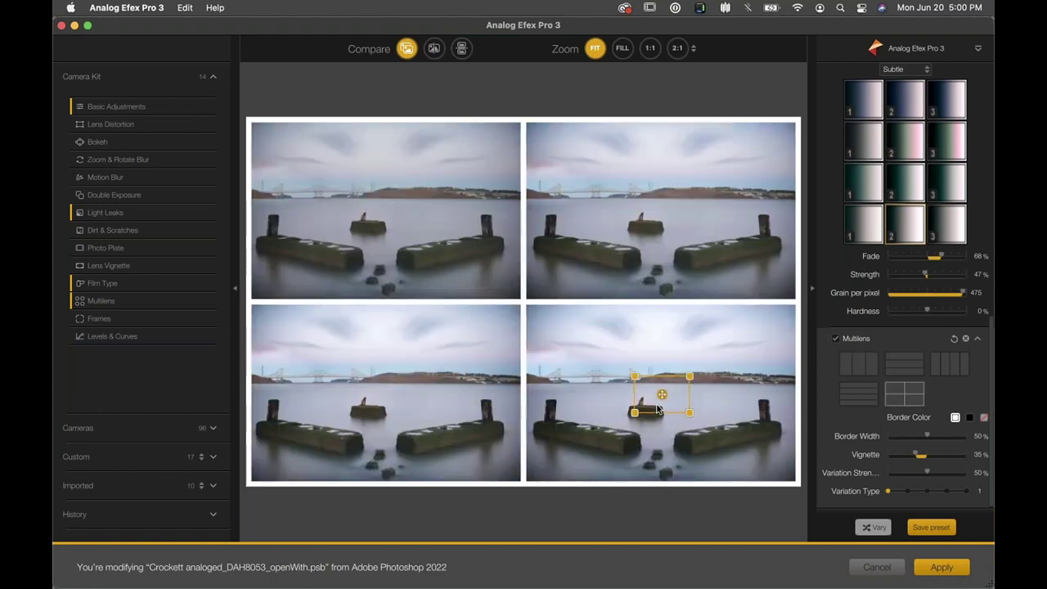
{"action": "left_click_drag", "start_coordinate": [662, 394], "coordinate": [664, 374]}
{"action": "left_click", "coordinate": [638, 241]}
{"action": "mouse_move", "coordinate": [642, 226]}
{"action": "left_mouse_down"}
{"action": "mouse_move", "coordinate": [631, 233]}
{"action": "mouse_move", "coordinate": [644, 224]}
{"action": "left_mouse_up"}
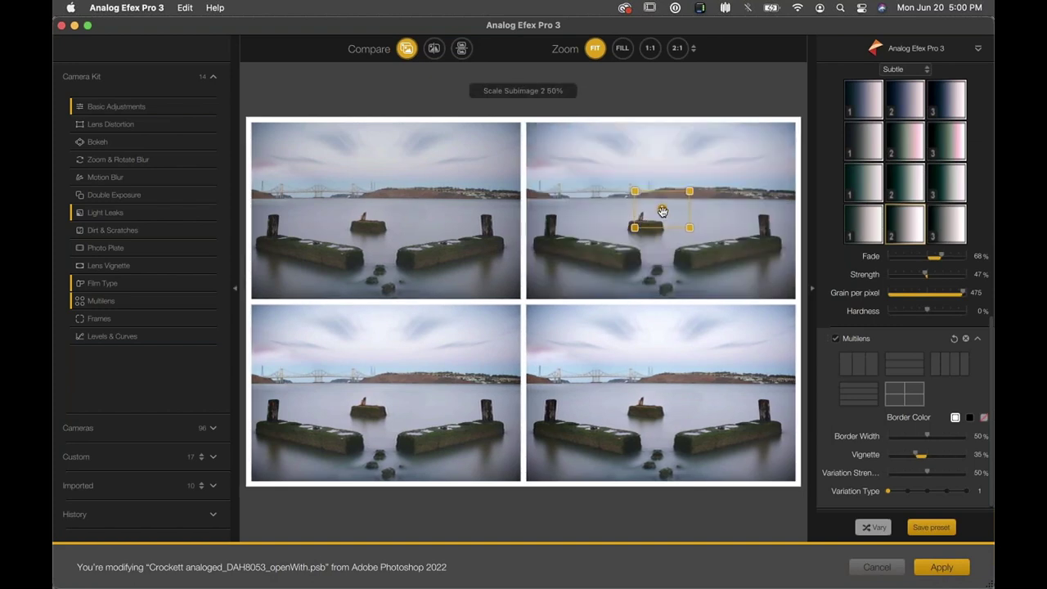
{"action": "left_click", "coordinate": [385, 237]}
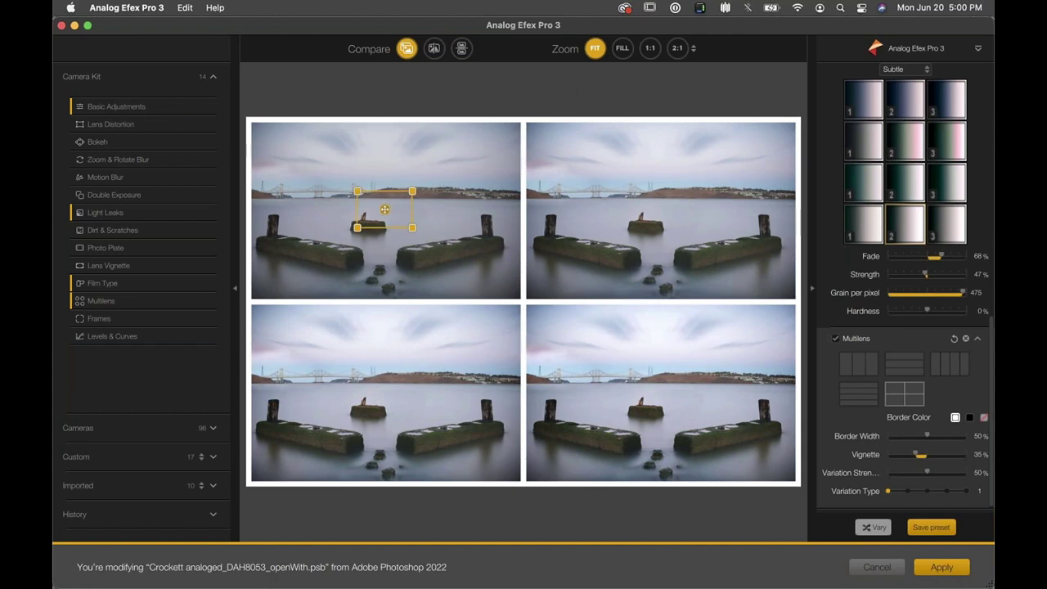
Step: Replace the Multilens filter with Double Exposure and offset the overlaid exposure toward the photo's upper left
{"action": "left_click", "coordinate": [119, 196]}
{"action": "left_click", "coordinate": [116, 211]}
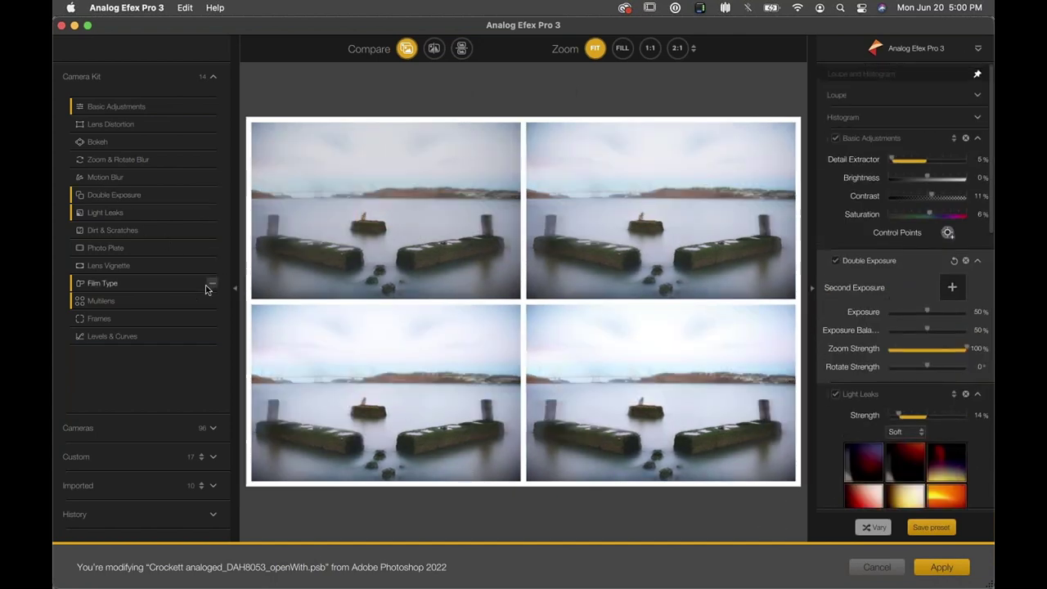
{"action": "left_click", "coordinate": [212, 301]}
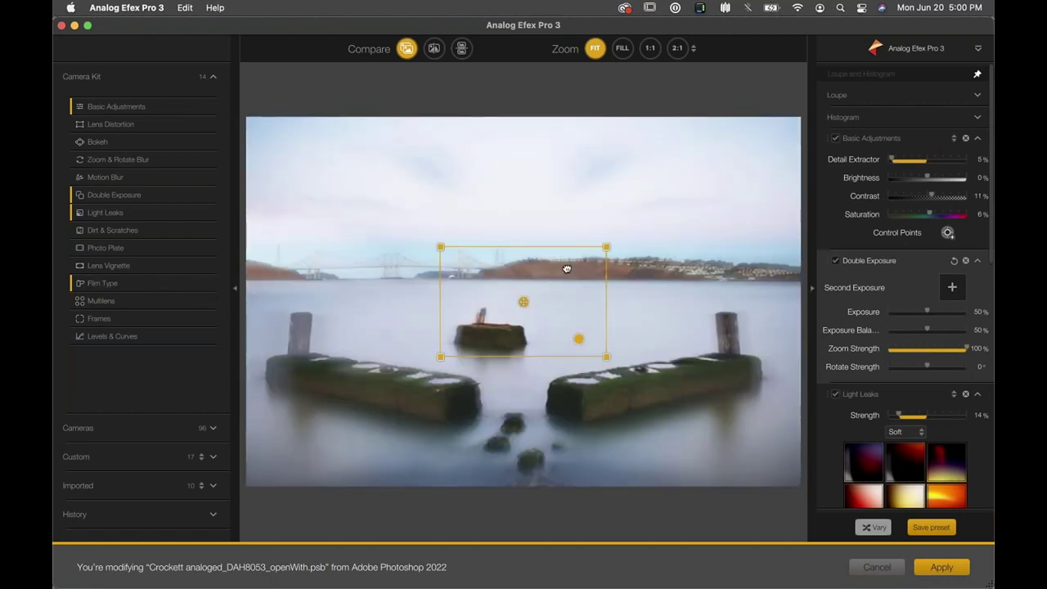
{"action": "left_click_drag", "start_coordinate": [565, 269], "coordinate": [653, 198]}
{"action": "left_click_drag", "start_coordinate": [610, 229], "coordinate": [373, 202]}
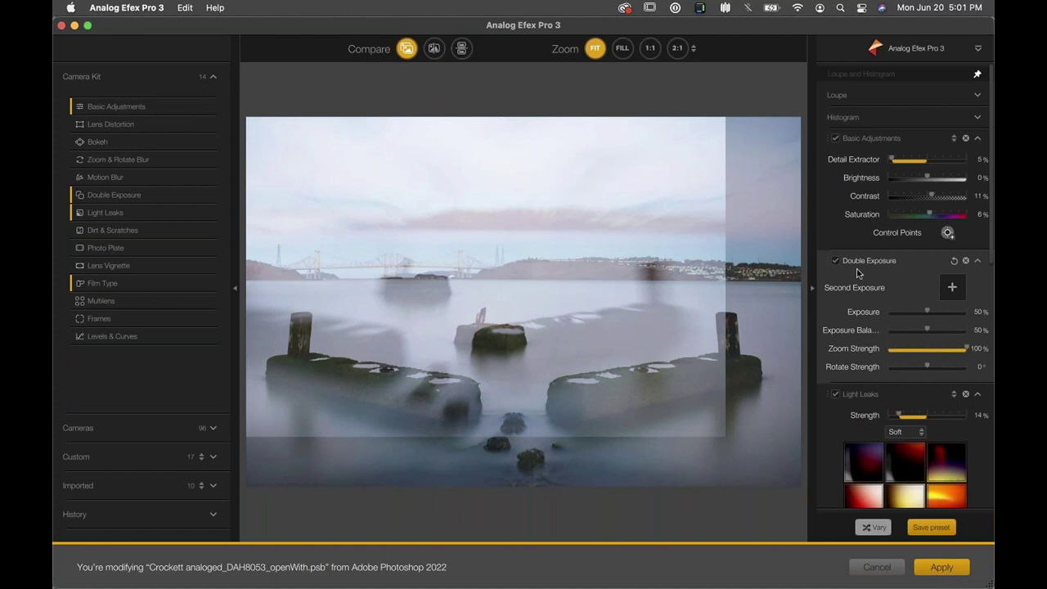
Step: Browse for a custom second exposure image, allow access to all photos, and open the Perspective Efex Samples folder
{"action": "left_click", "coordinate": [952, 290]}
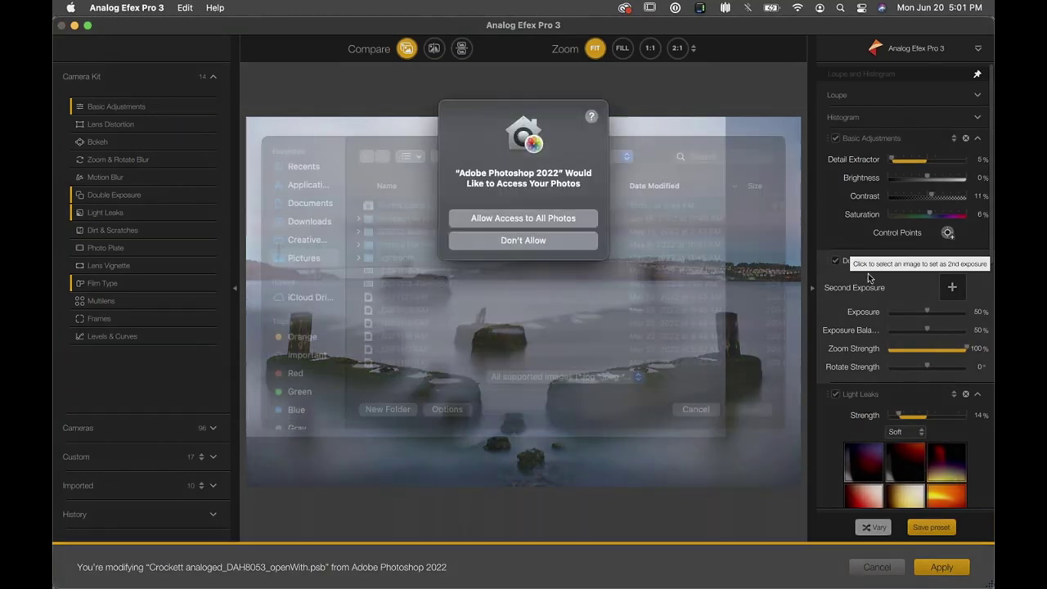
{"action": "left_click", "coordinate": [514, 218]}
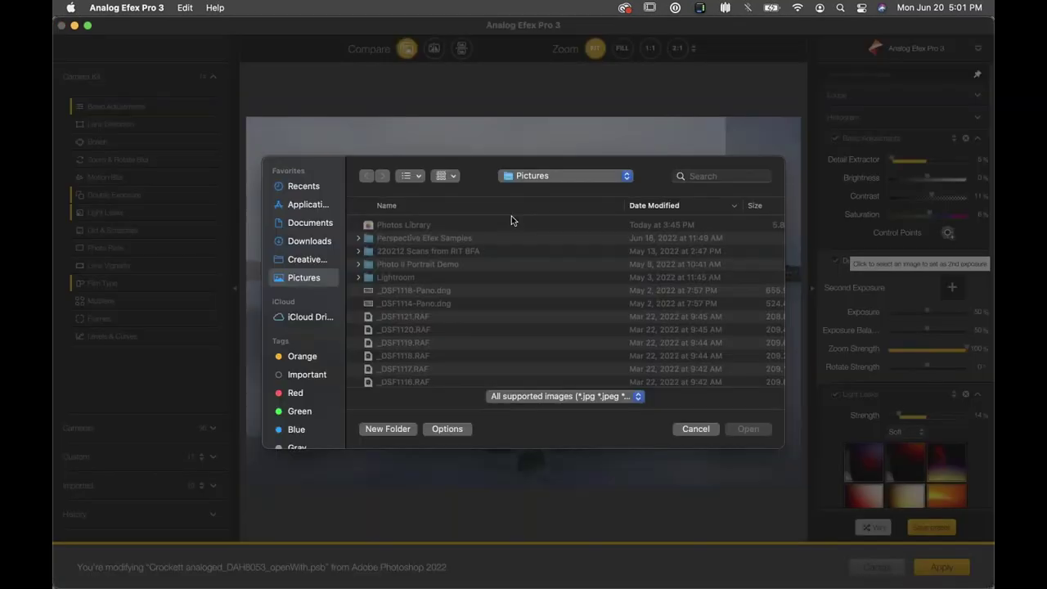
{"action": "double_click", "coordinate": [381, 239]}
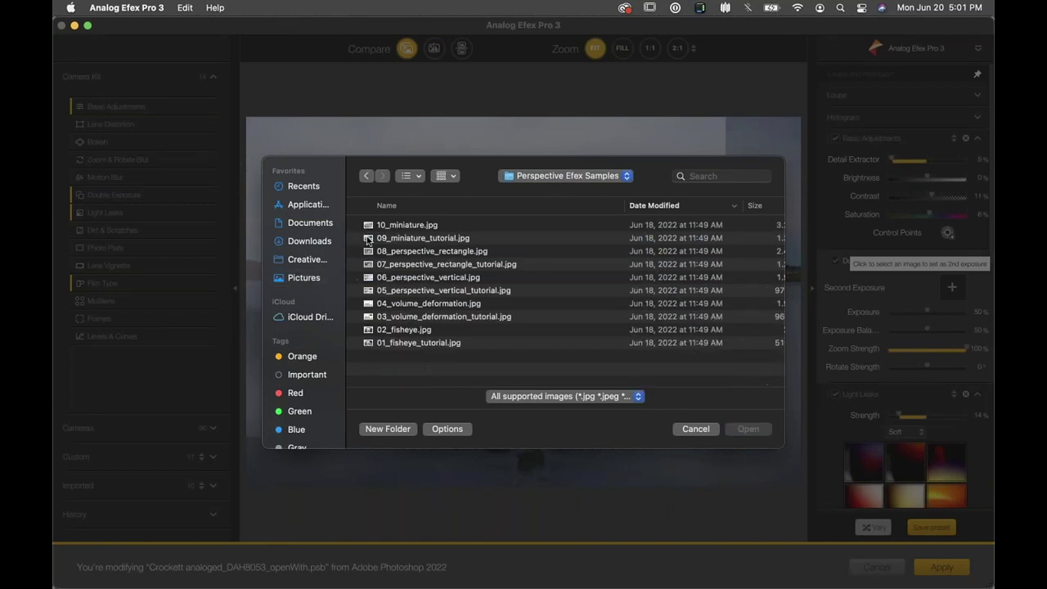
Step: Preview 09_miniature_tutorial.jpg, load it as the second exposure, and shift the overlay toward the photo's right side
{"action": "left_click", "coordinate": [418, 239]}
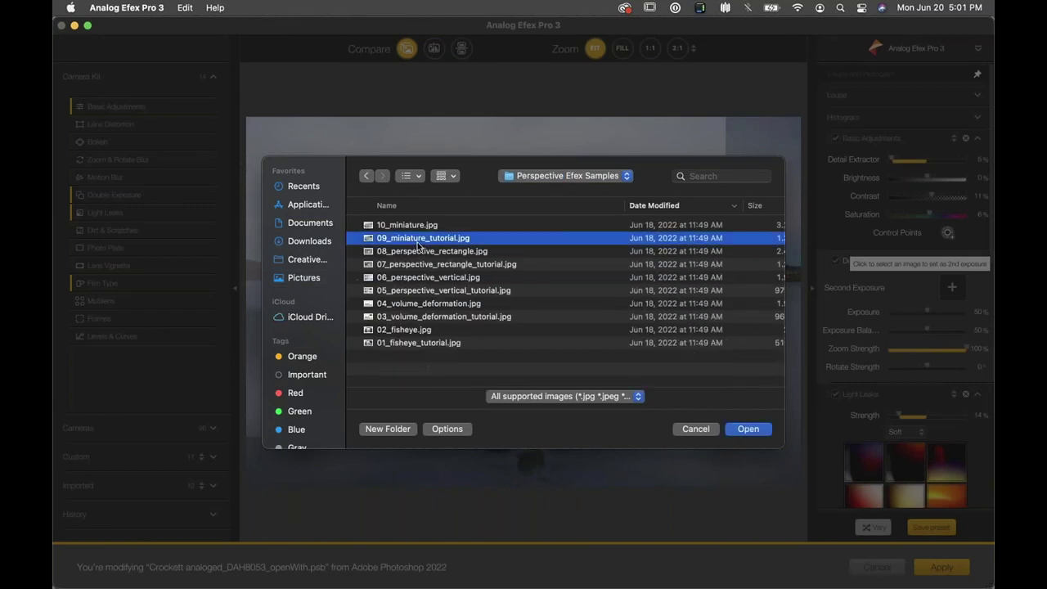
{"action": "key", "text": "space"}
{"action": "key", "text": "space"}
{"action": "left_click", "coordinate": [749, 428]}
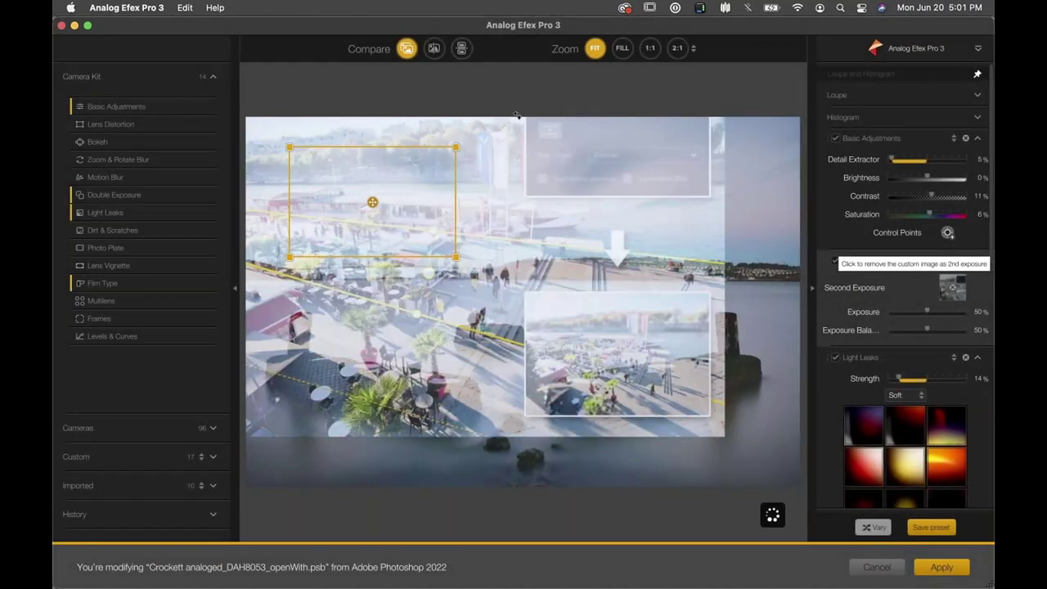
{"action": "left_click_drag", "start_coordinate": [523, 368], "coordinate": [600, 230]}
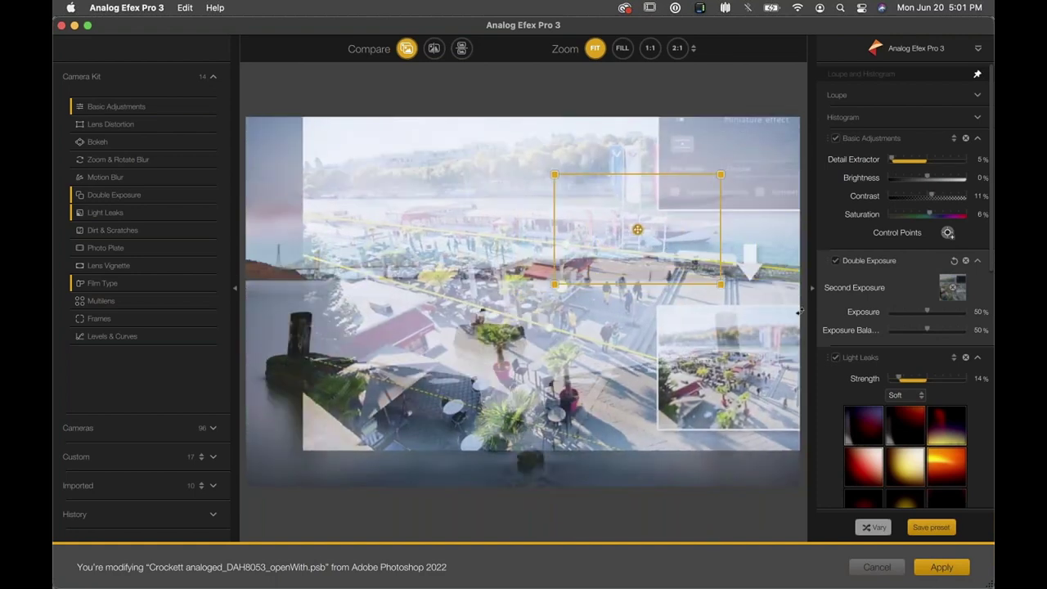
Step: Remove the custom second exposure and browse from Desktop through Personal, 2022 Nik Software and June to the Analog Efex Pro 3 images folder
{"action": "left_click", "coordinate": [953, 287]}
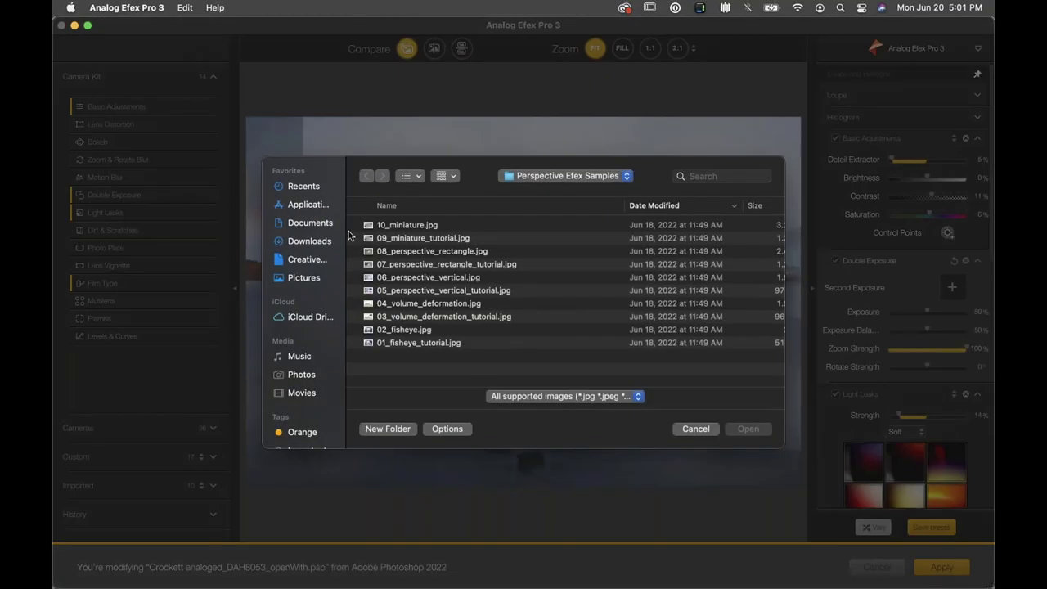
{"action": "key", "text": "super+shift+d"}
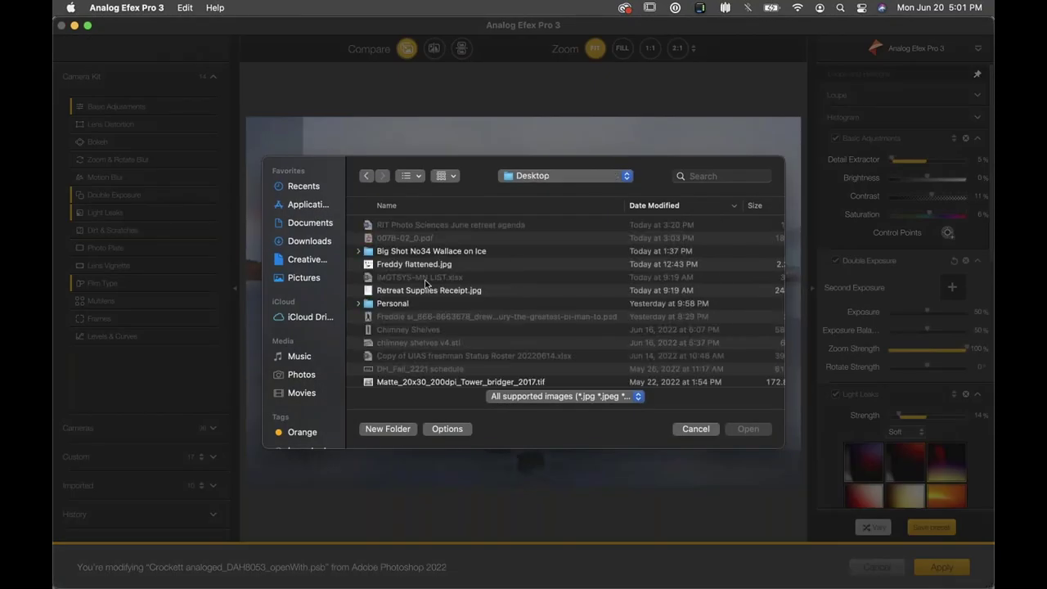
{"action": "scroll", "coordinate": [413, 299], "scroll_direction": "down", "scroll_amount": 4}
{"action": "scroll", "coordinate": [413, 300], "scroll_direction": "down", "scroll_amount": 4}
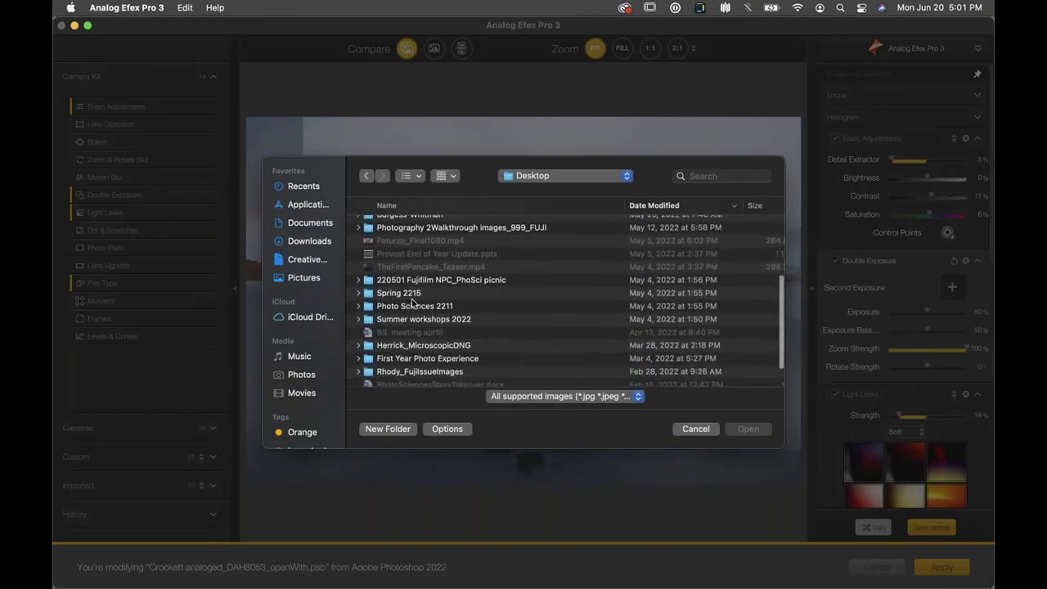
{"action": "scroll", "coordinate": [413, 303], "scroll_direction": "up", "scroll_amount": 7}
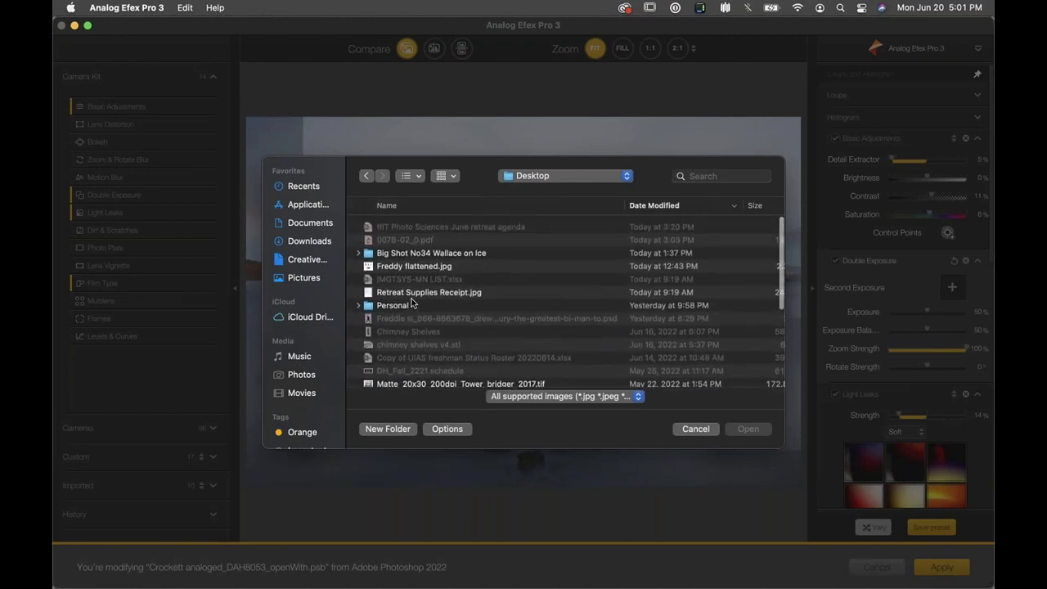
{"action": "double_click", "coordinate": [370, 306]}
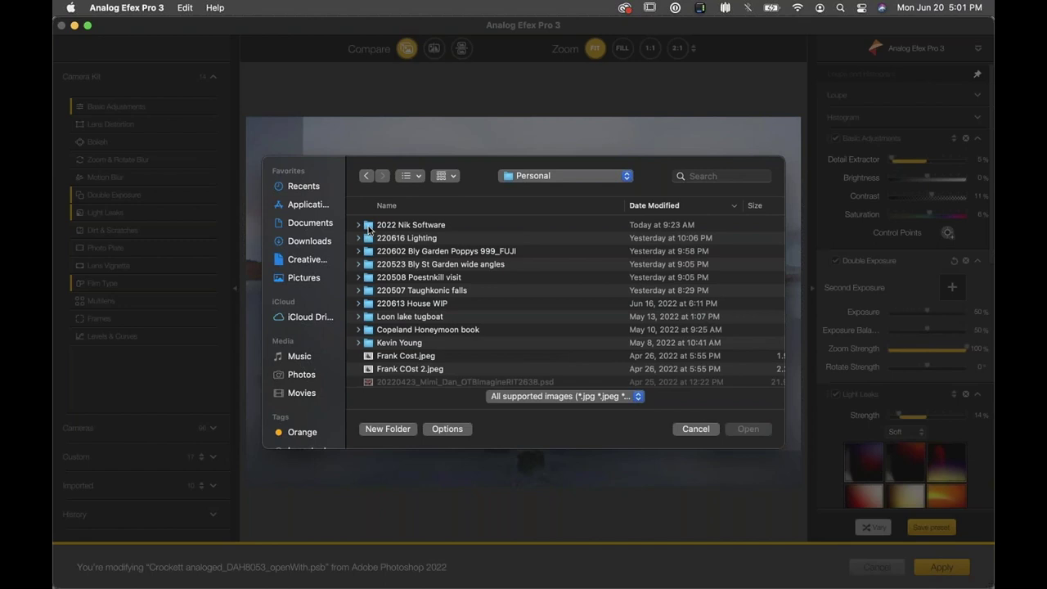
{"action": "left_click", "coordinate": [368, 228]}
{"action": "double_click", "coordinate": [370, 228]}
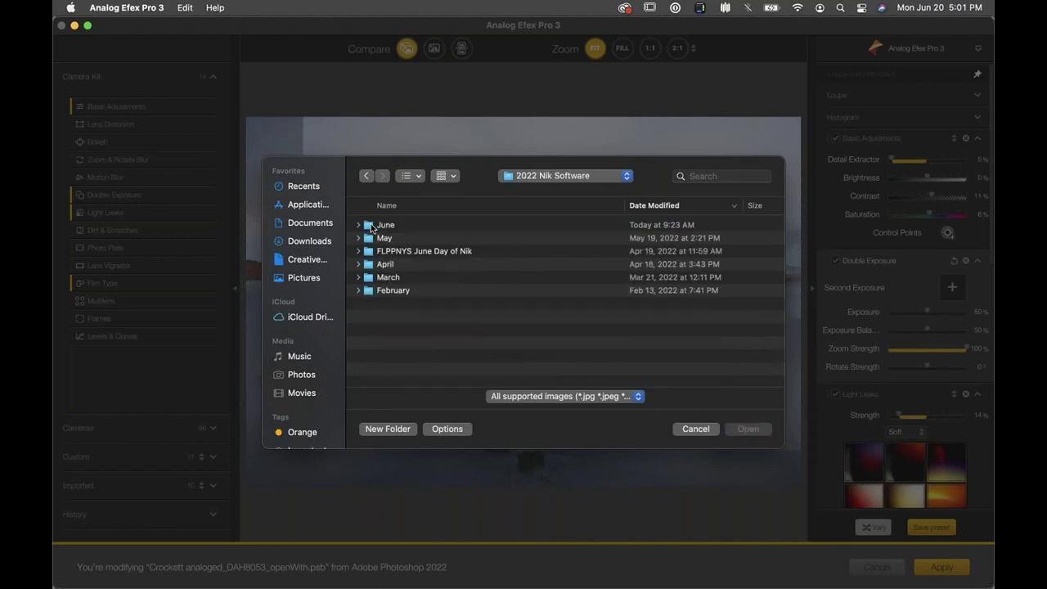
{"action": "double_click", "coordinate": [370, 228]}
{"action": "left_click", "coordinate": [370, 229]}
{"action": "double_click", "coordinate": [369, 230]}
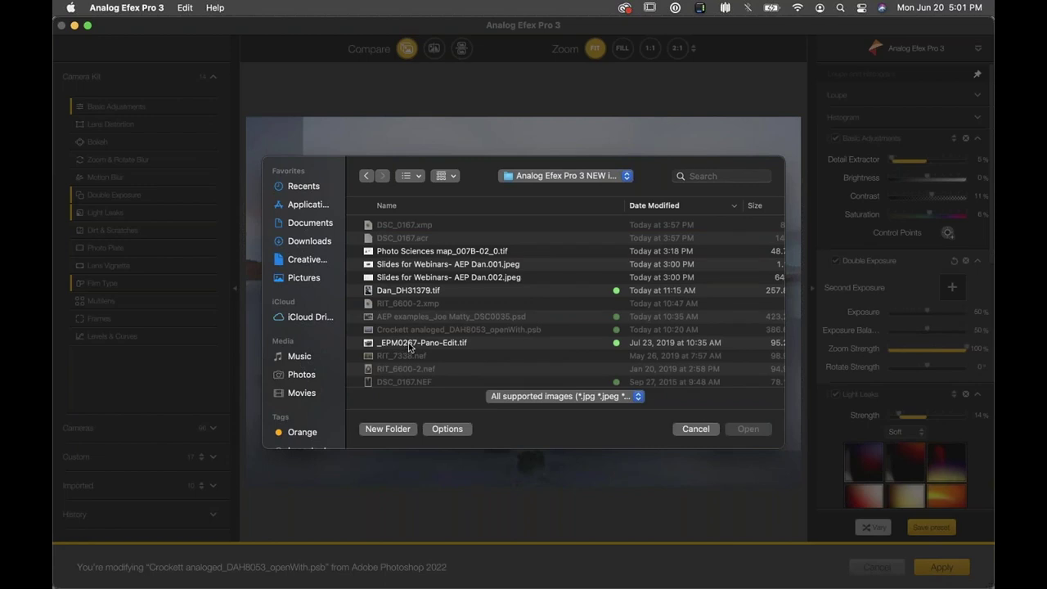
Step: Load the DH31379 portrait TIFF as the second exposure and move it so it covers most of the waterfront photo
{"action": "left_click", "coordinate": [398, 291]}
{"action": "left_click", "coordinate": [749, 432]}
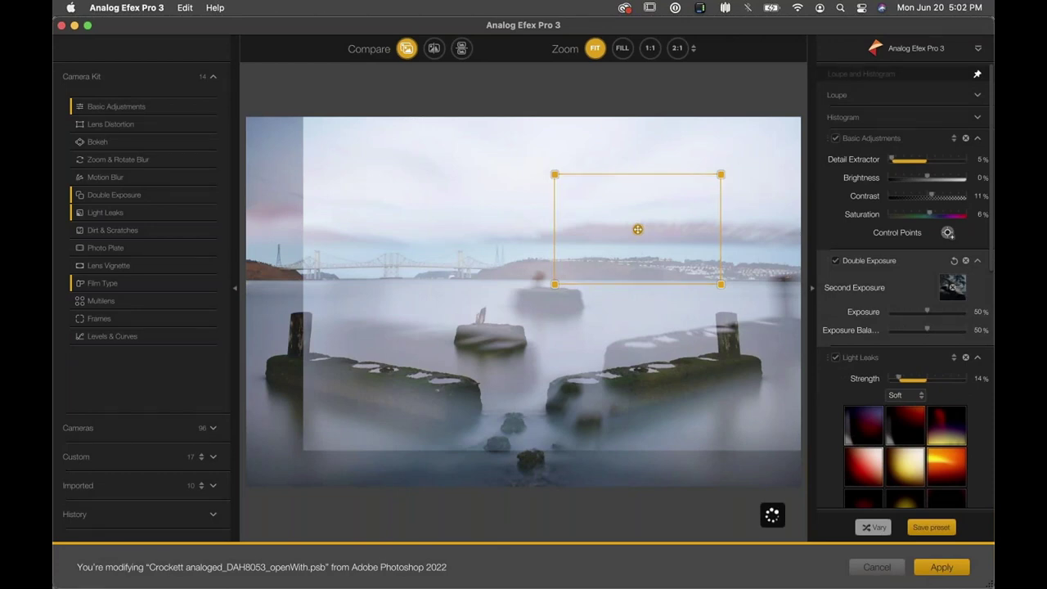
{"action": "left_click_drag", "start_coordinate": [640, 228], "coordinate": [469, 402]}
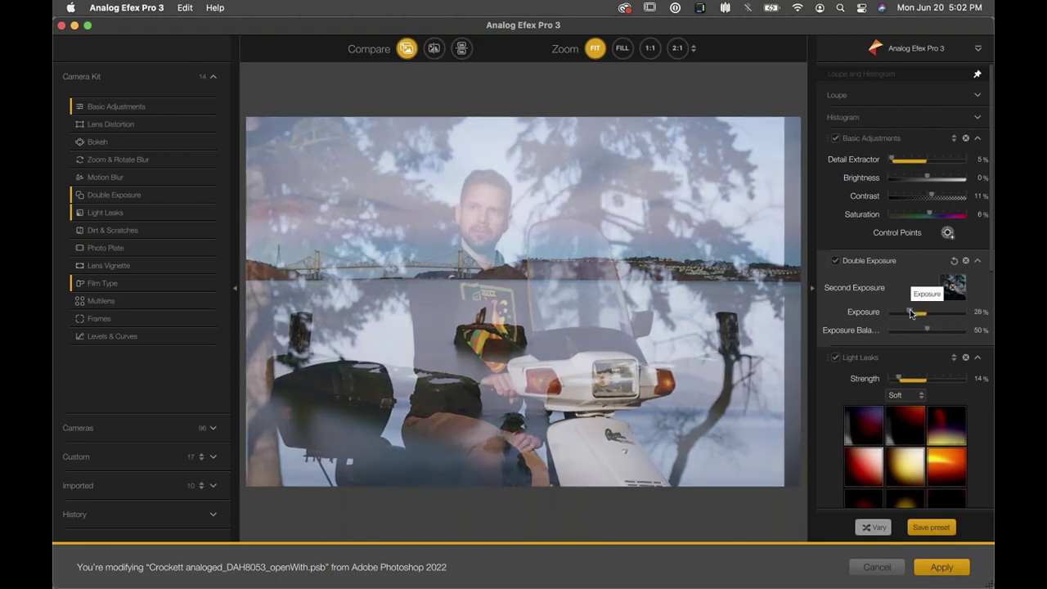
Step: Set the Double Exposure filter's Exposure to 55% and Exposure Balance to 67%, and remove the filter
{"action": "left_click_drag", "start_coordinate": [909, 312], "coordinate": [939, 330]}
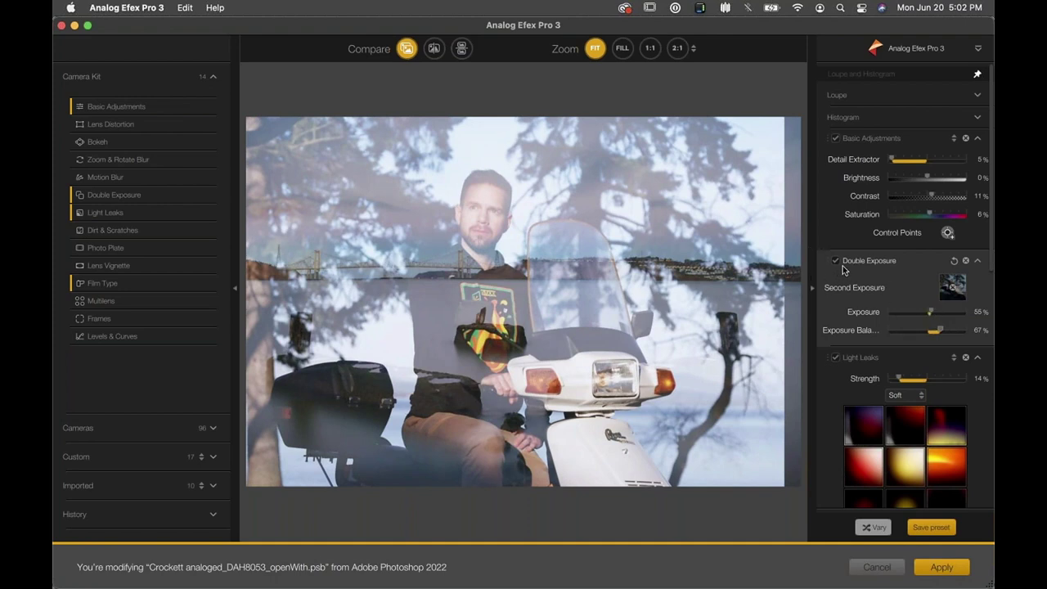
{"action": "left_click", "coordinate": [966, 261]}
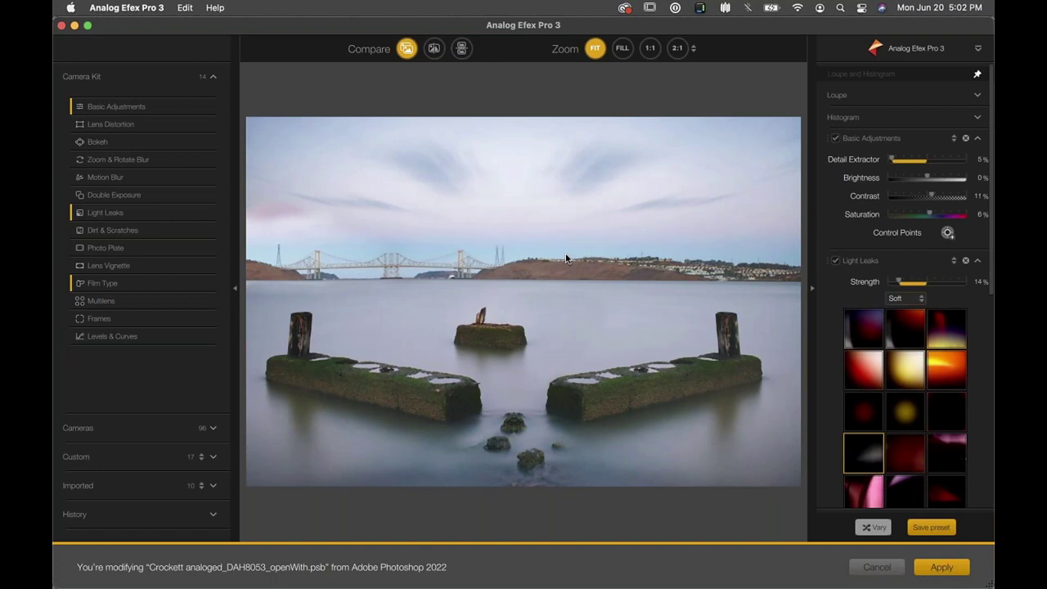
Step: Add the Frames filter to the photo and switch its frame category to White
{"action": "left_click", "coordinate": [135, 301]}
{"action": "scroll", "coordinate": [870, 335], "scroll_direction": "down", "scroll_amount": 10}
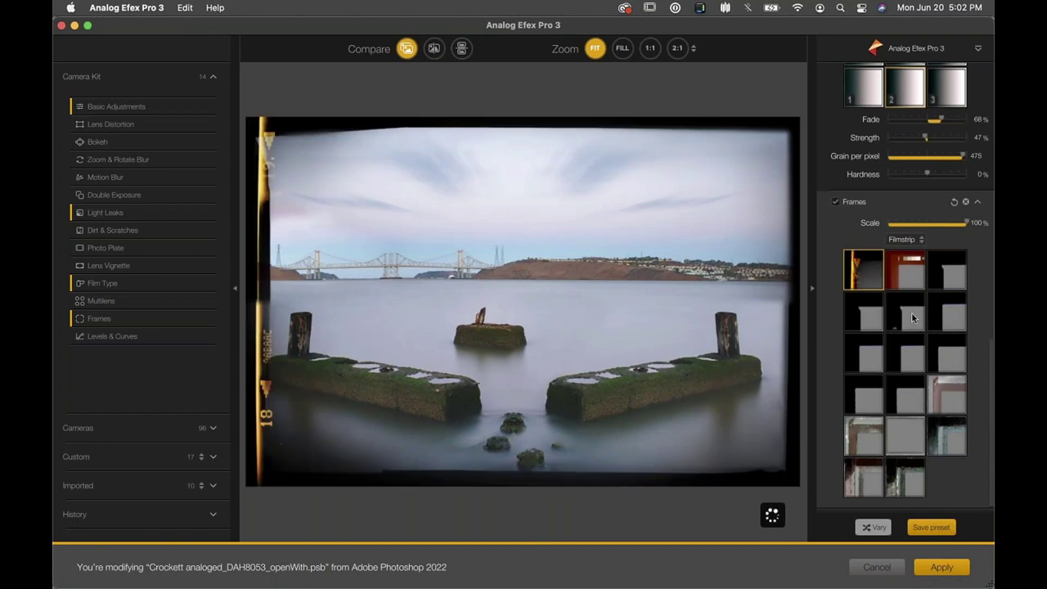
{"action": "left_click", "coordinate": [905, 240]}
{"action": "left_click", "coordinate": [904, 271]}
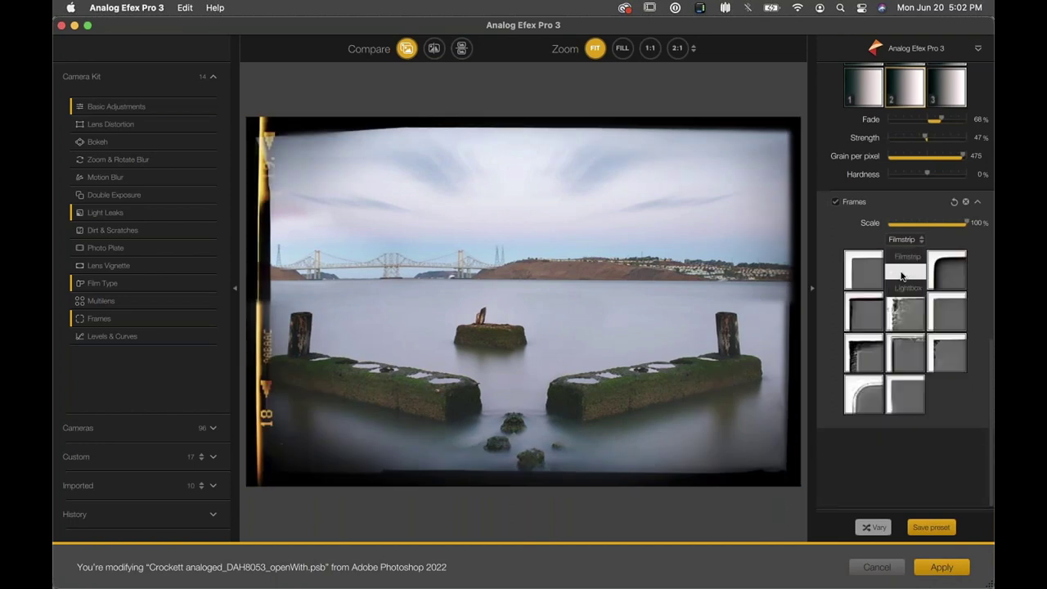
Step: Compare several white frames, choose the third frame in the second row, and set its Scale to 69%
{"action": "left_click", "coordinate": [904, 439]}
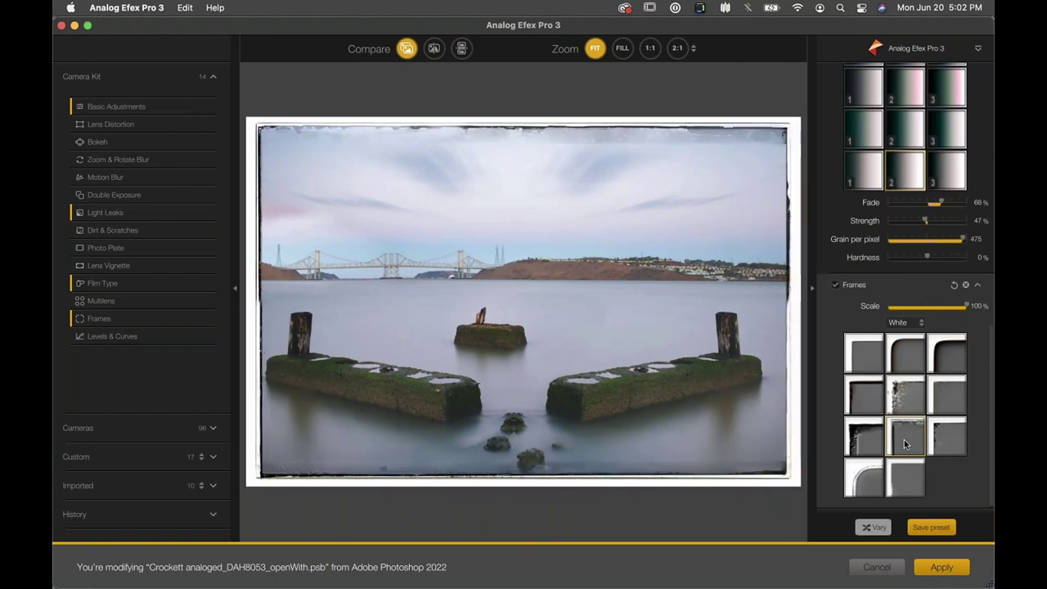
{"action": "left_click", "coordinate": [904, 486]}
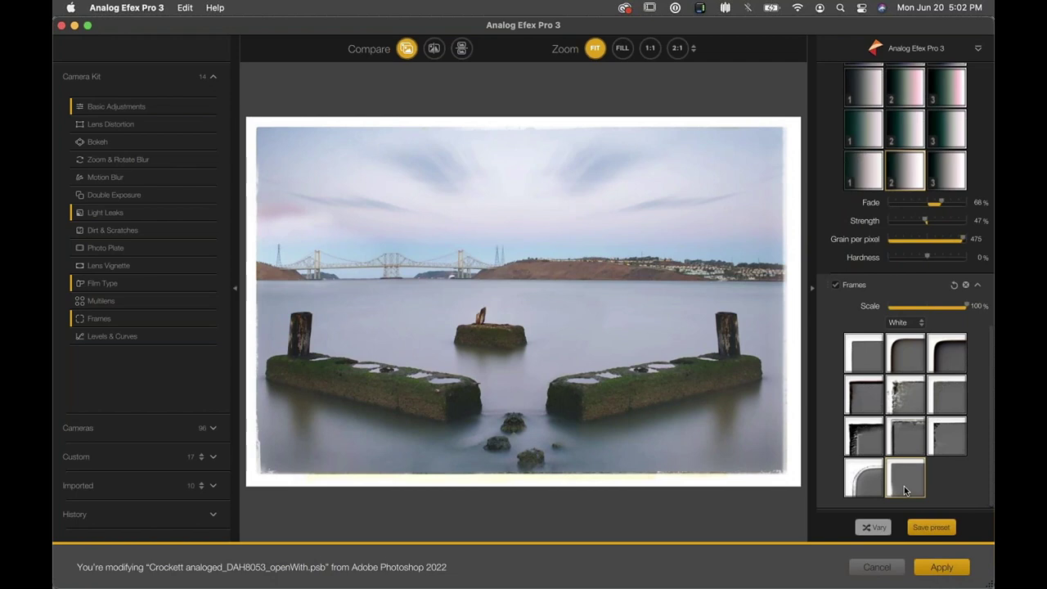
{"action": "left_click", "coordinate": [952, 410]}
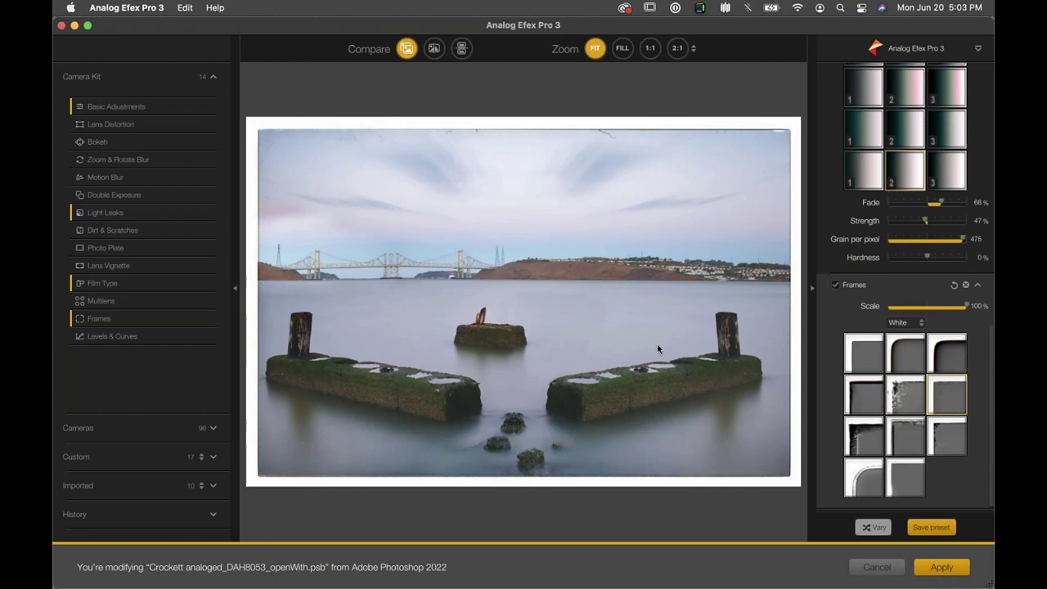
{"action": "left_click_drag", "start_coordinate": [967, 303], "coordinate": [940, 303]}
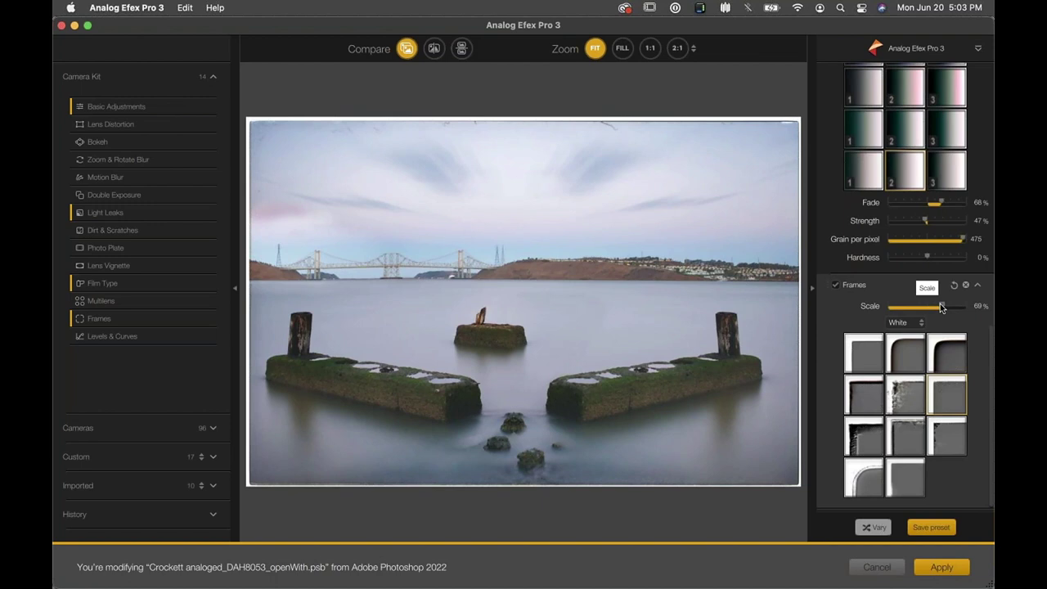